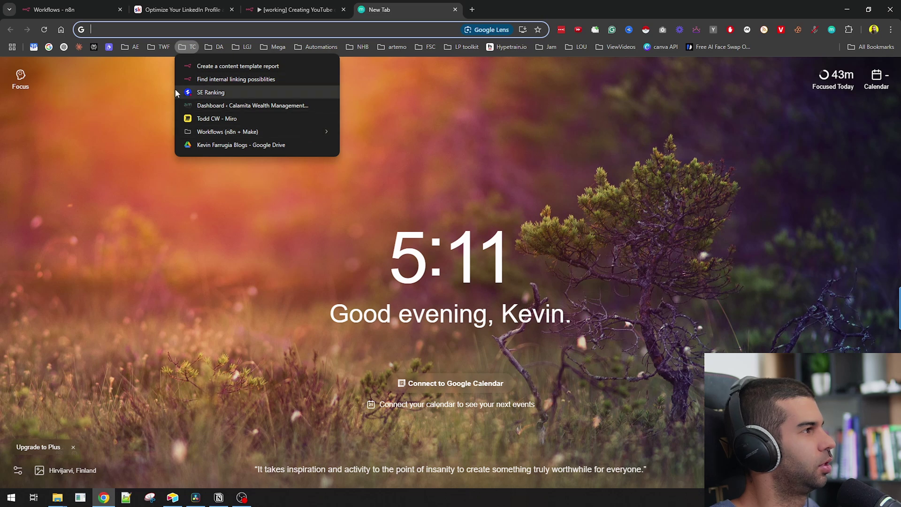
- Open the New YouTube Video Submission form from bookmarks and enlarge it to show the URL and Transcript fields
mouse_move(160, 47)
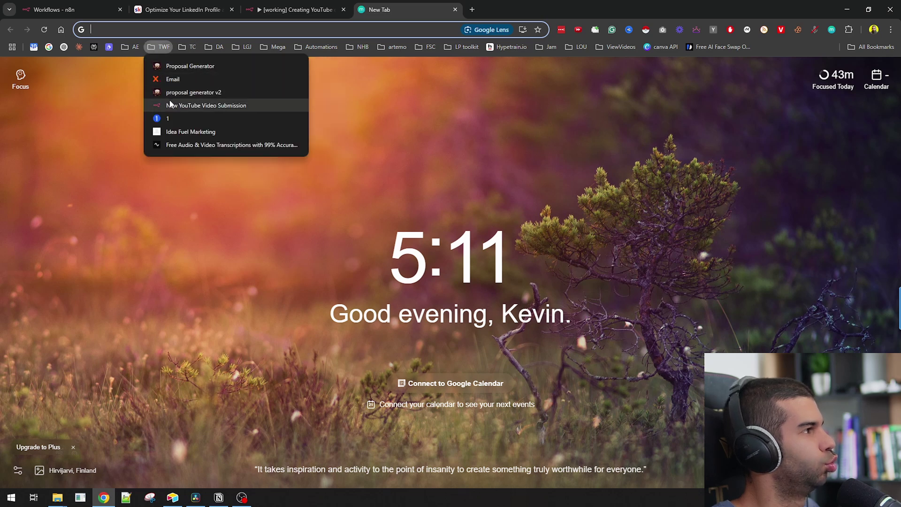
left_click(172, 106)
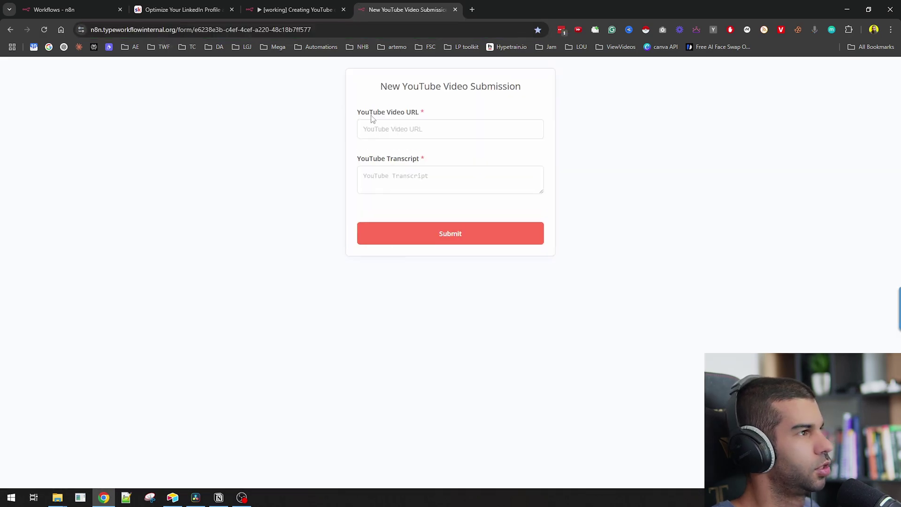
key("ctrl+plus")
key("ctrl+plus")
key("ctrl+plus")
left_click_drag(316, 139, 426, 142)
left_click_drag(317, 208, 404, 212)
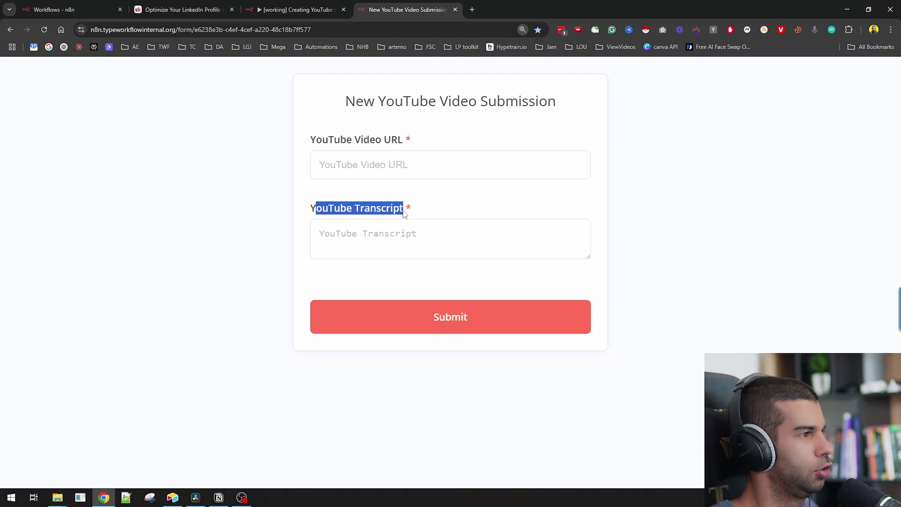
- Move between the form's two fields, then switch to the Airtable video record
left_click(393, 230)
left_click(378, 175)
key("Tab")
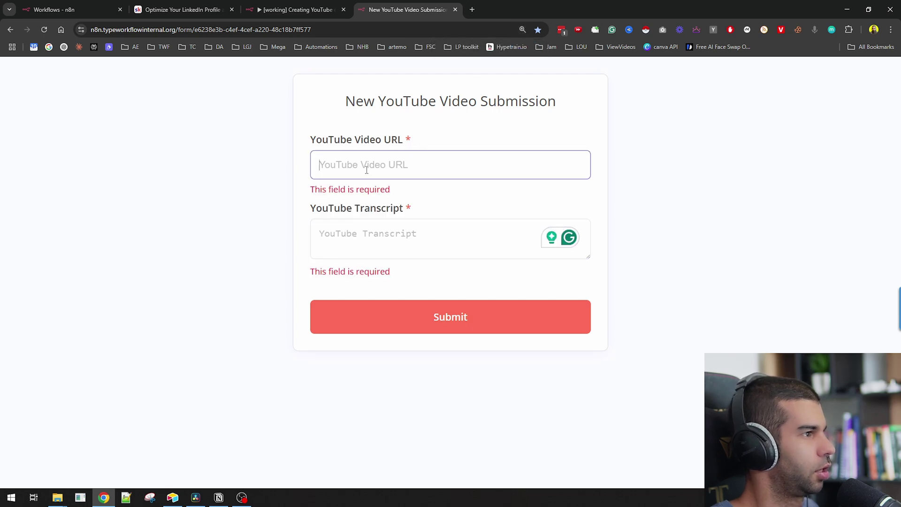
key("alt+Tab")
key("alt+Tab")
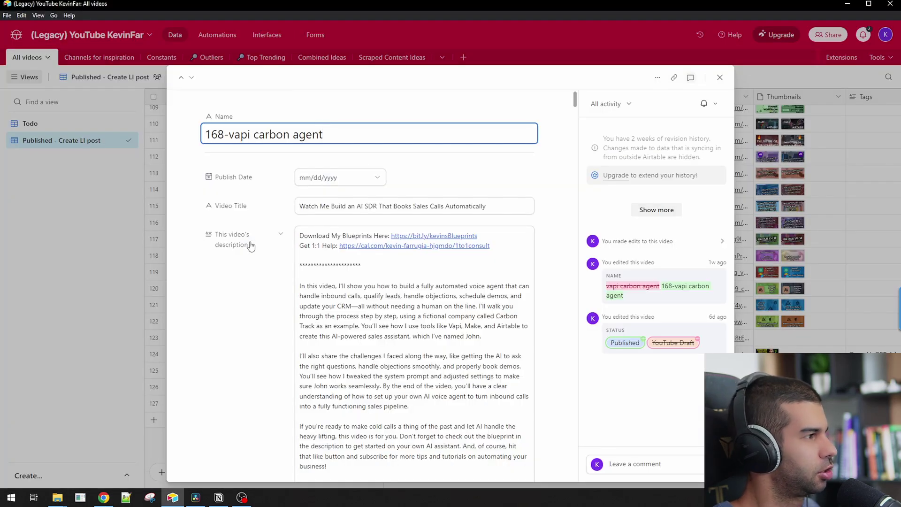
- Scroll through the 168-vapi carbon agent record's transcript, suggested titles and image prompt
scroll(310, 242, "down", 10)
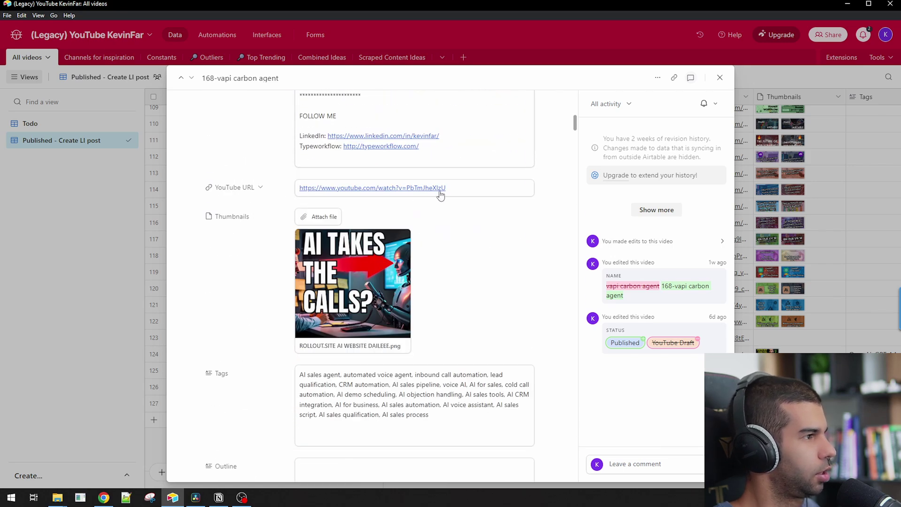
scroll(350, 267, "down", 2)
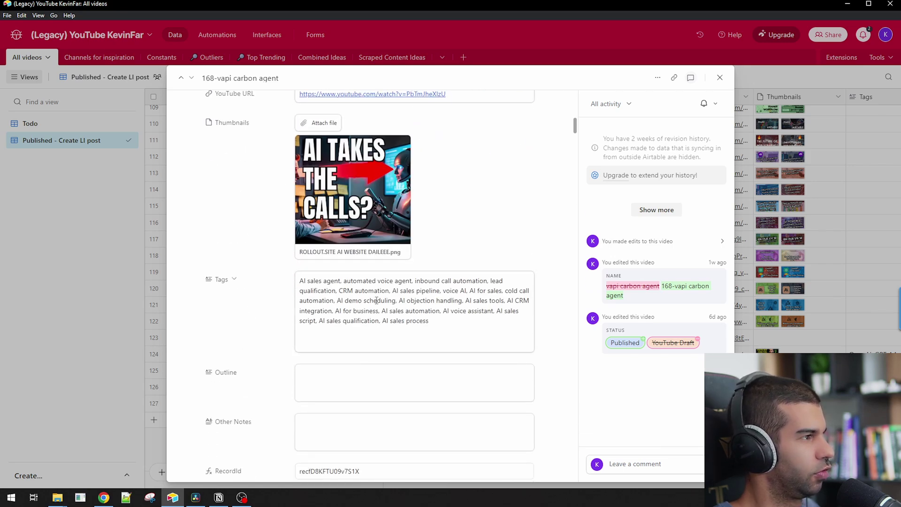
scroll(394, 301, "down", 15)
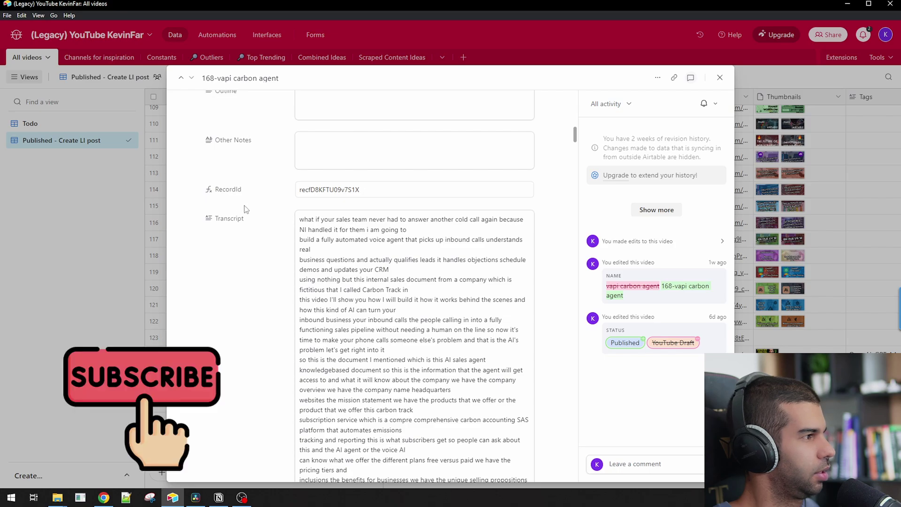
scroll(246, 210, "down", 20)
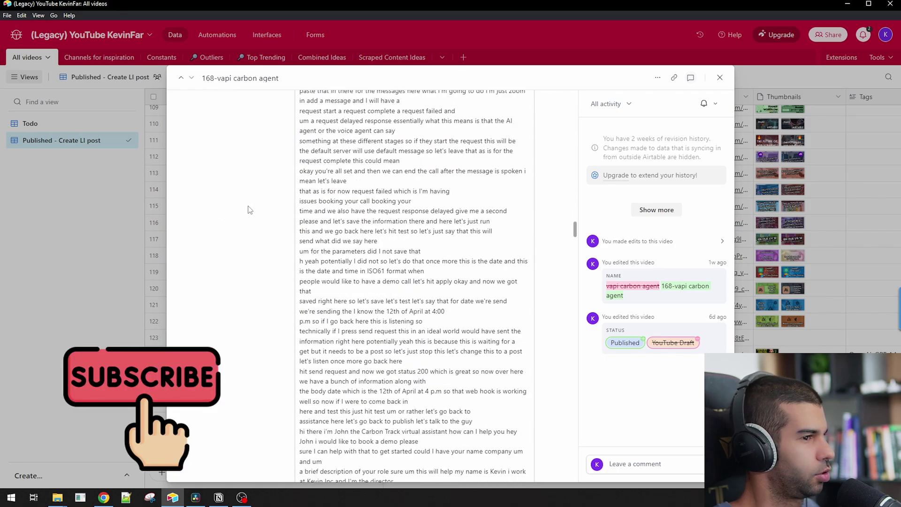
scroll(250, 210, "down", 20)
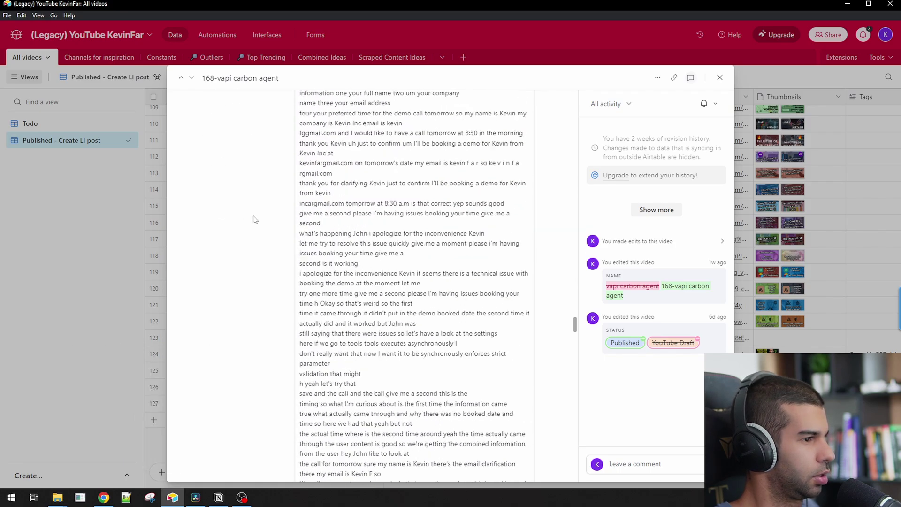
scroll(255, 220, "down", 10)
scroll(254, 221, "up", 5)
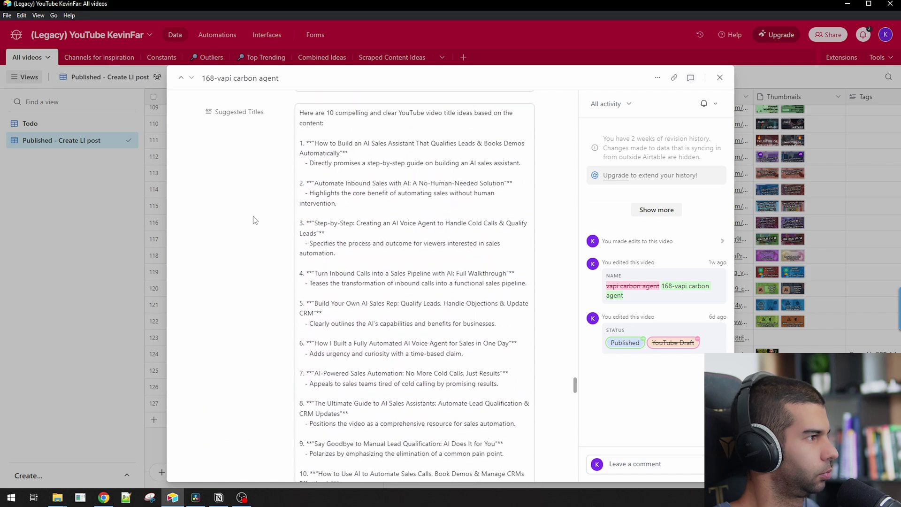
scroll(235, 216, "down", 8)
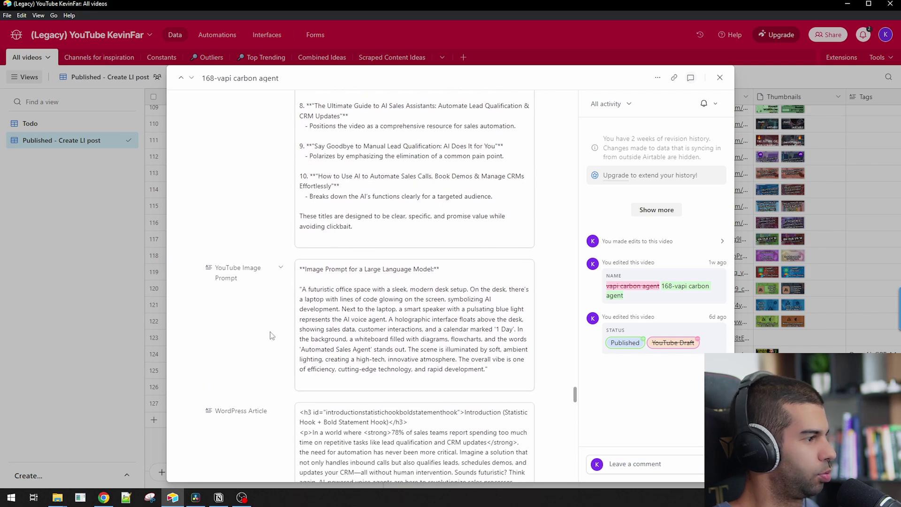
scroll(271, 332, "up", 10)
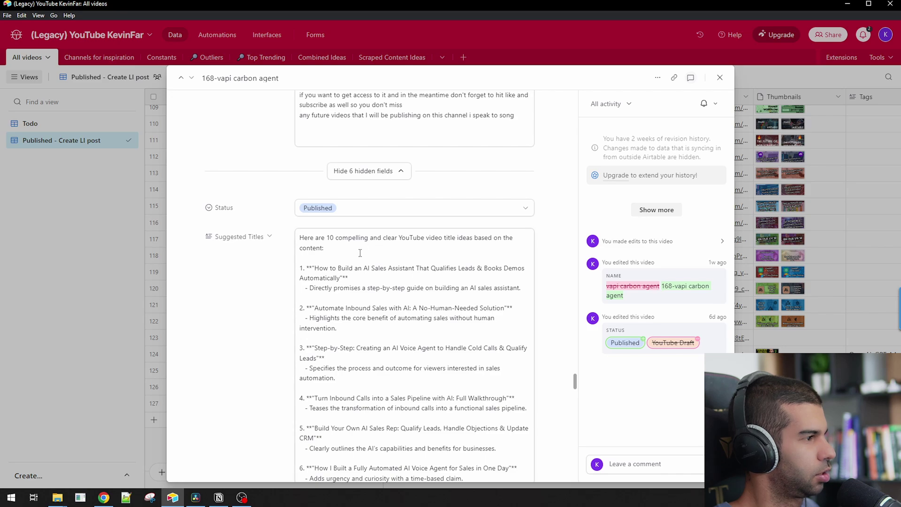
scroll(360, 253, "down", 4)
scroll(329, 160, "up", 2)
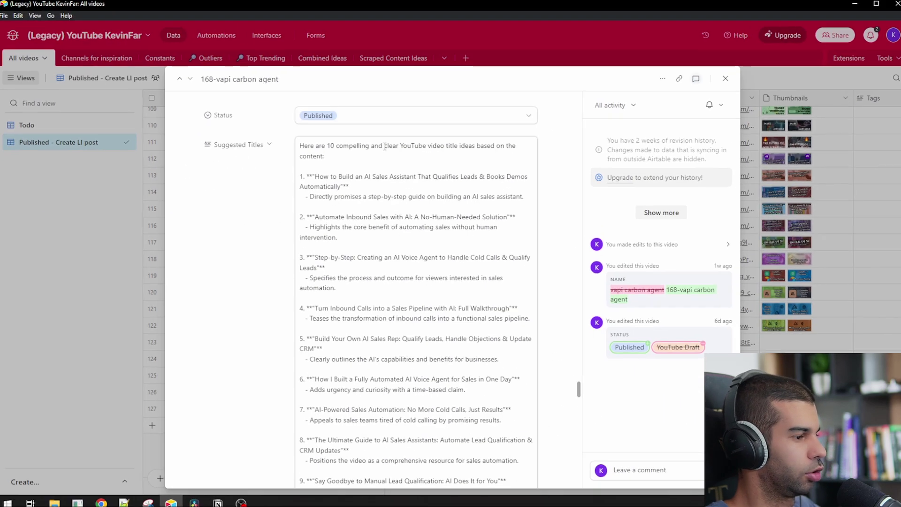
scroll(284, 256, "down", 8)
scroll(277, 242, "down", 3)
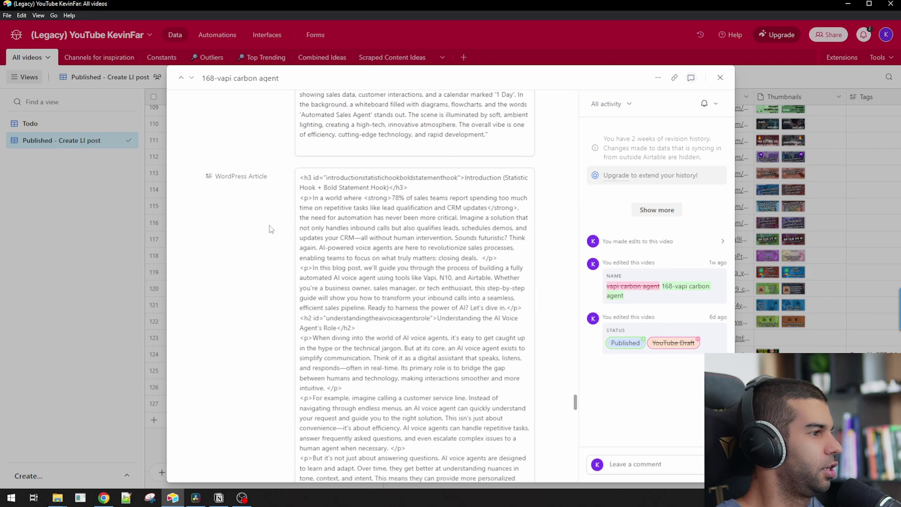
- Select the WordPress article's opening paragraphs, read to its end, and switch back to the browser
left_click_drag(324, 178, 411, 356)
scroll(376, 235, "down", 15)
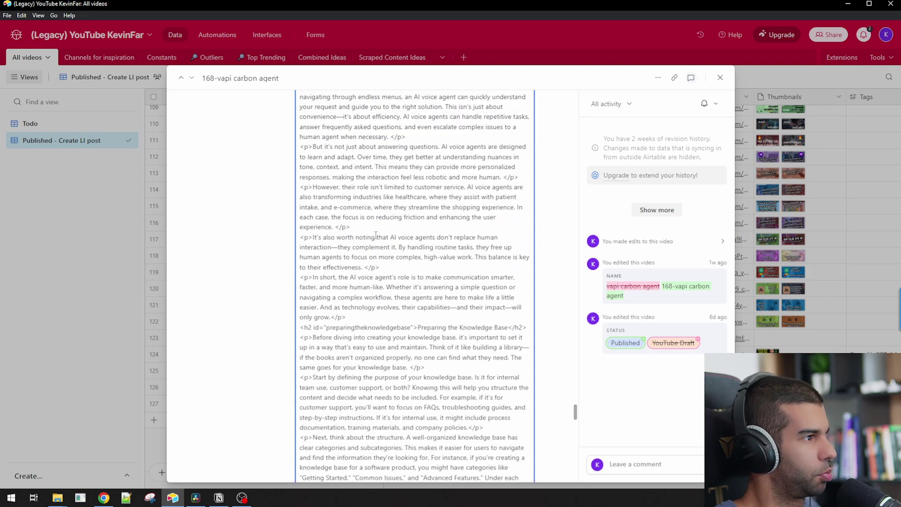
scroll(376, 235, "down", 10)
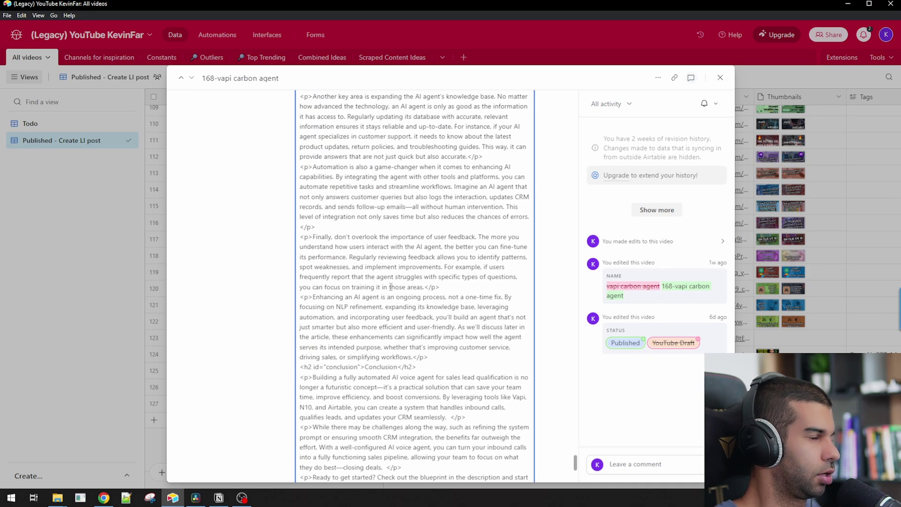
key("alt+Tab")
key("alt+Tab")
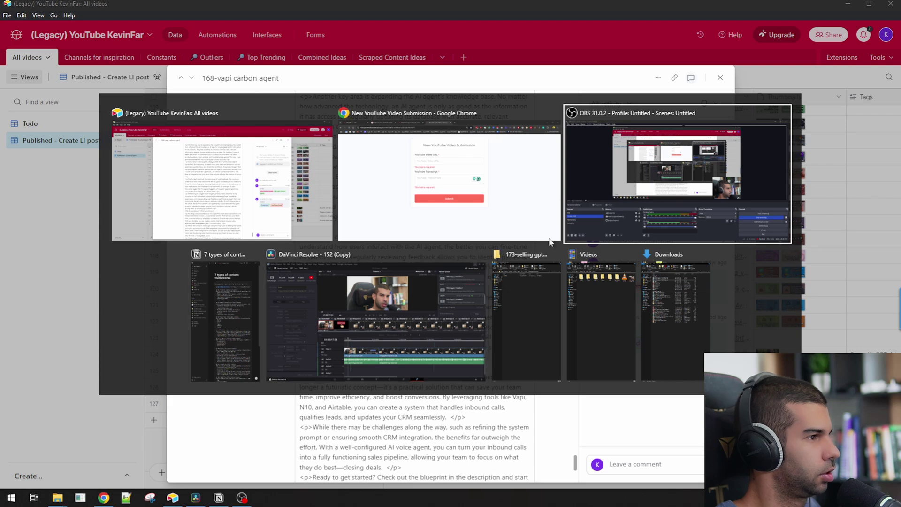
key("alt+shift+Tab")
key("alt+shift+Tab")
key("alt+Tab")
- Pan across the n8n workflow through the content-writing nodes to the final Wordpress, Airtable and Telegram nodes
left_click(288, 6)
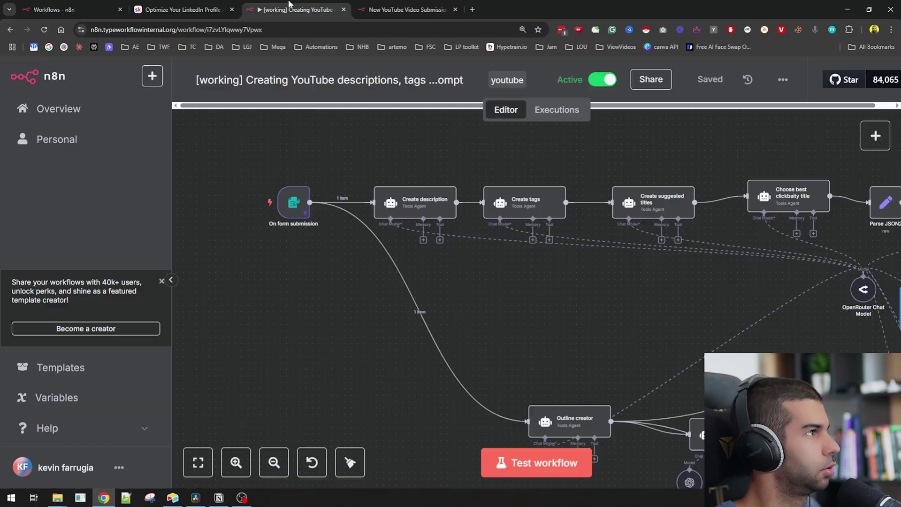
scroll(536, 291, "down", 5)
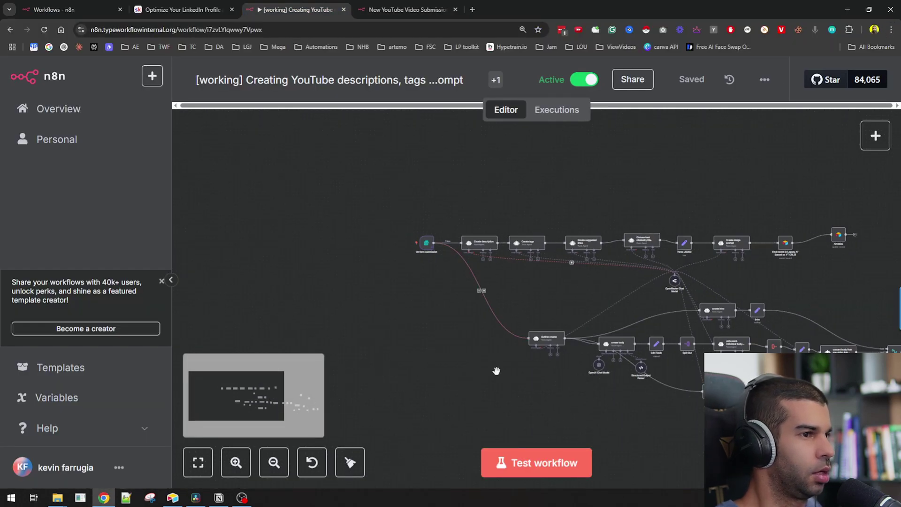
left_click_drag(497, 372, 345, 285)
left_click_drag(645, 309, 599, 346)
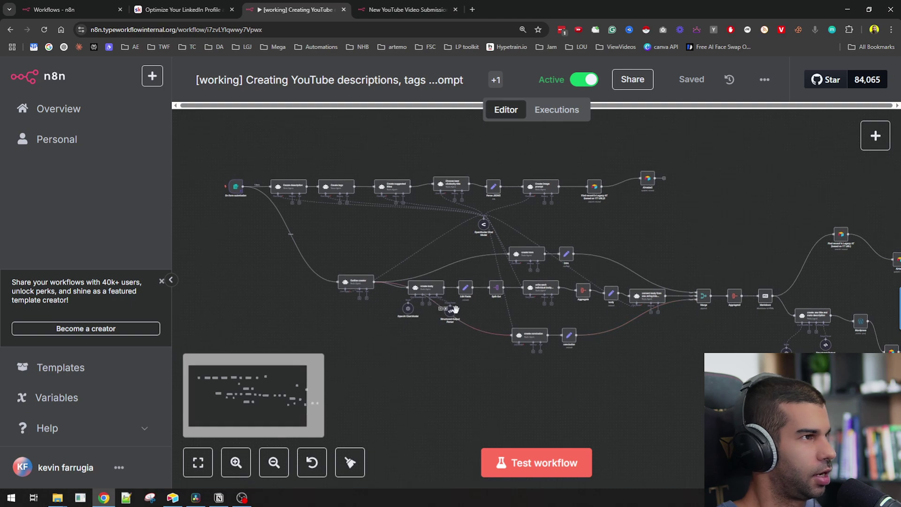
scroll(430, 260, "down", 1)
scroll(303, 200, "up", 5)
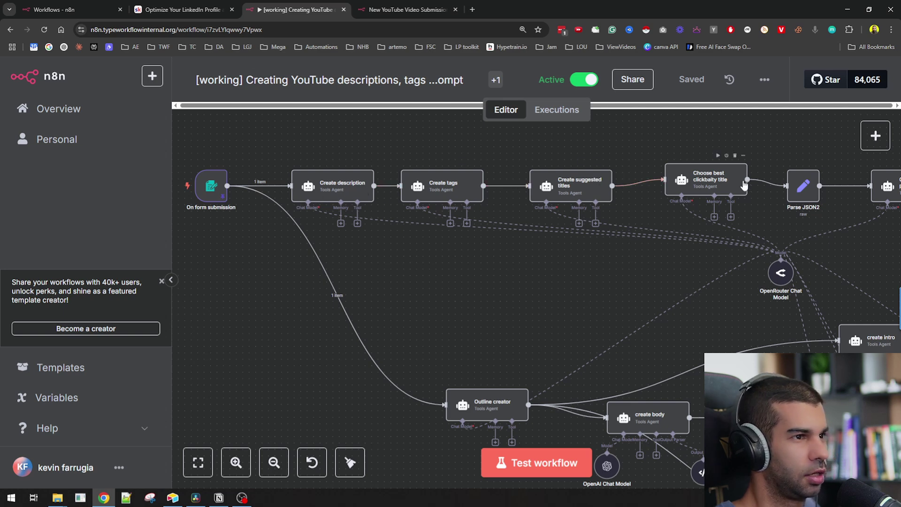
left_click_drag(668, 263, 431, 293)
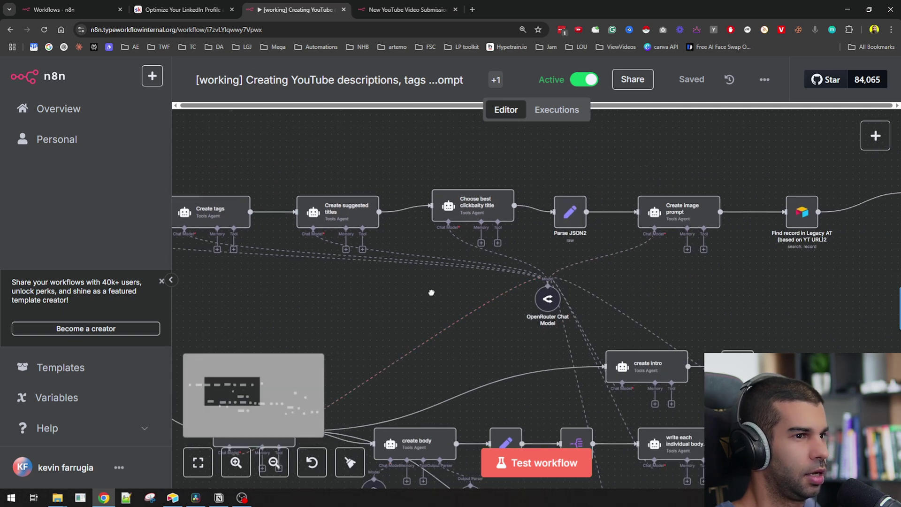
scroll(516, 247, "down", 3)
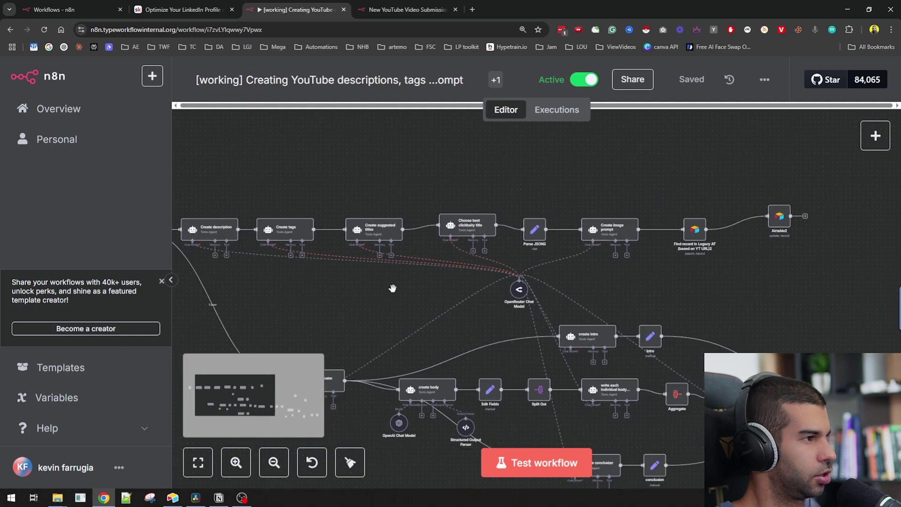
left_click_drag(406, 269, 452, 171)
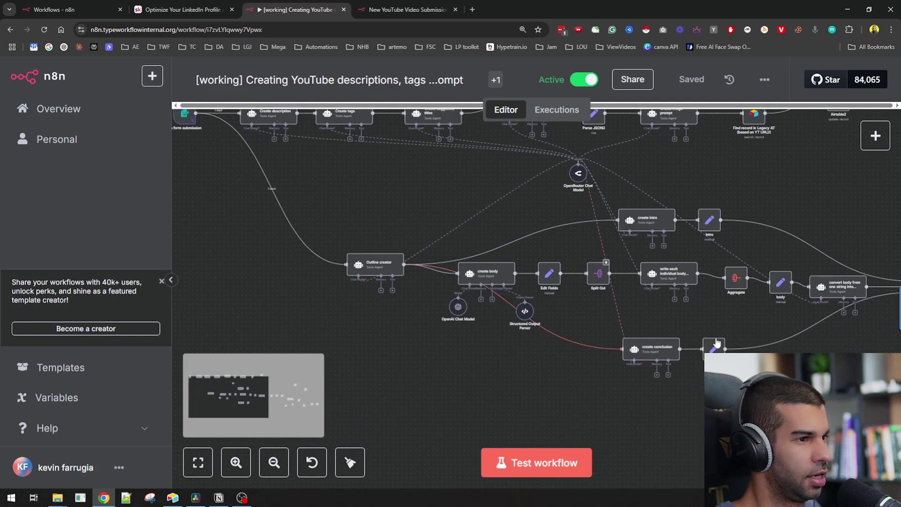
left_click_drag(717, 344, 284, 320)
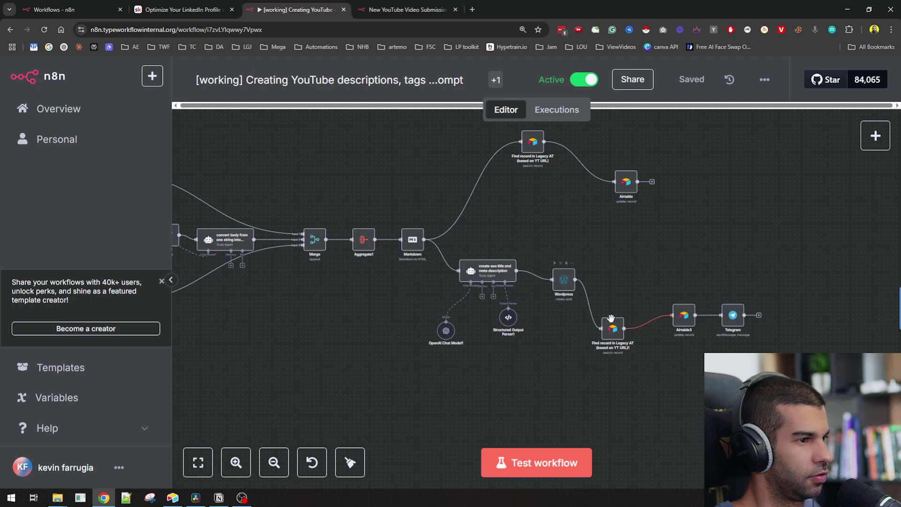
- Pan back to the Outline creator nodes, reset browser zoom with Ctrl+0, and switch to Airtable
scroll(662, 305, "up", 3)
scroll(654, 311, "down", 3)
scroll(722, 311, "up", 5)
scroll(732, 302, "down", 5)
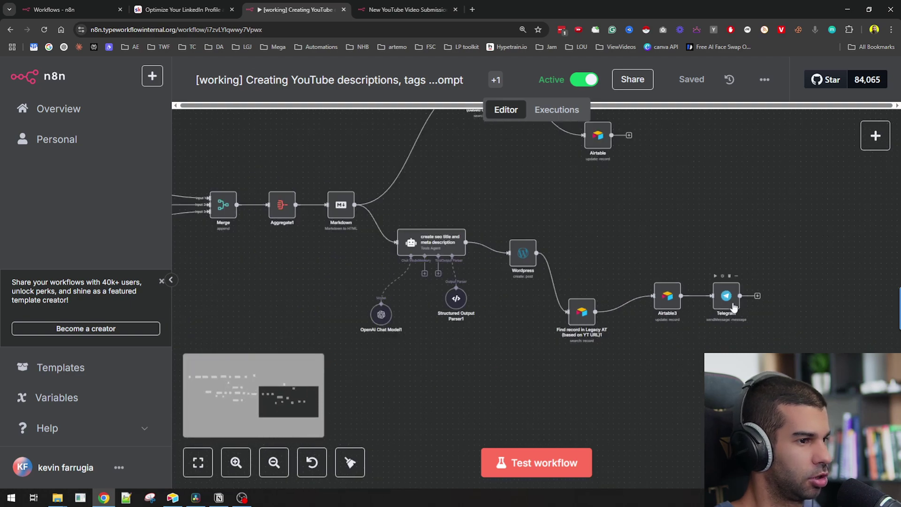
scroll(342, 332, "down", 2)
left_click_drag(343, 332, 694, 301)
scroll(458, 323, "up", 1)
left_click_drag(459, 322, 426, 269)
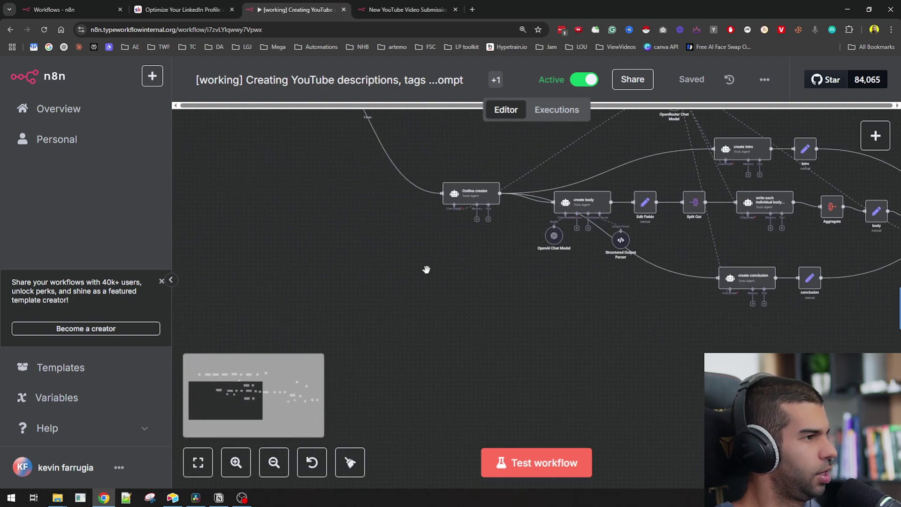
scroll(408, 261, "up", 3)
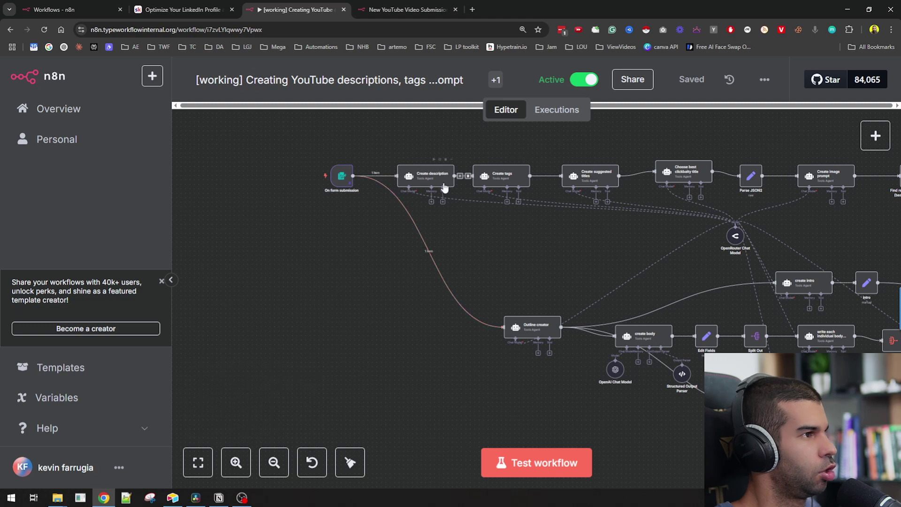
key("ctrl+0")
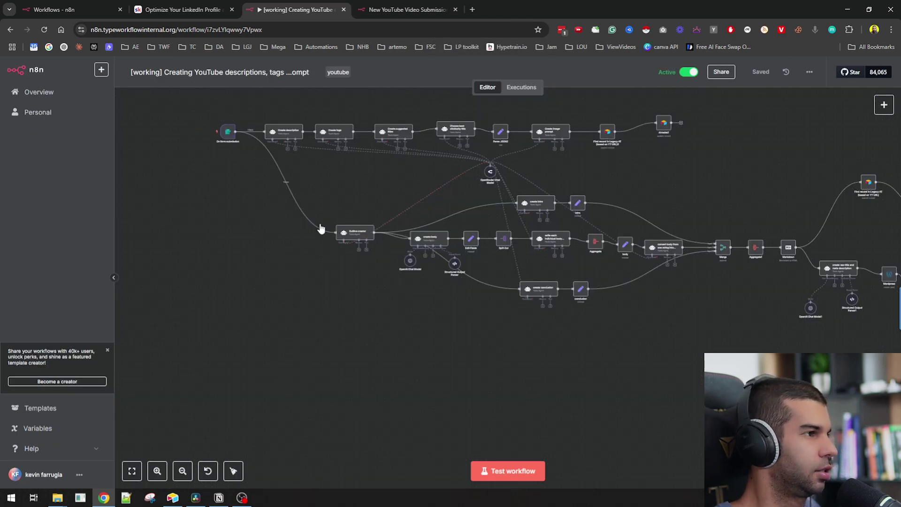
key("alt+Tab")
- Close the expanded record, open the Todo view of the videos table, and scroll to its last column
left_click(175, 164)
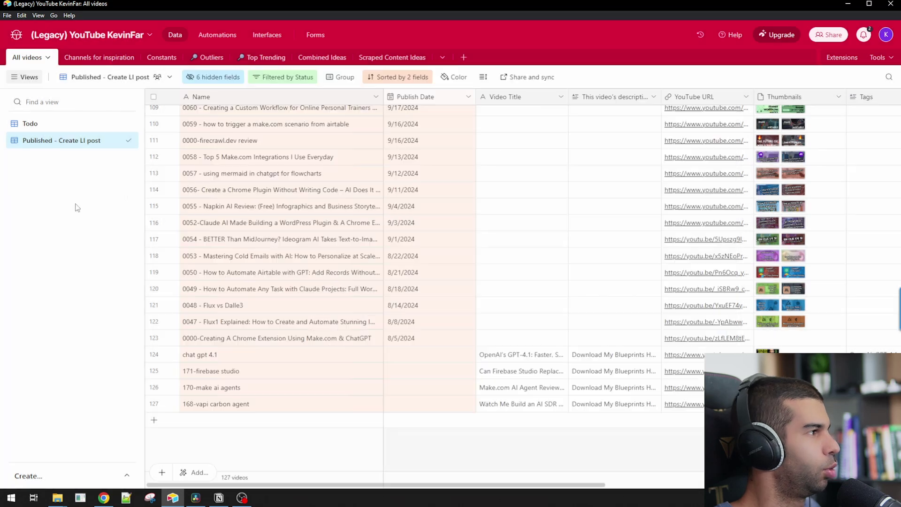
scroll(168, 196, "up", 15)
left_click(71, 124)
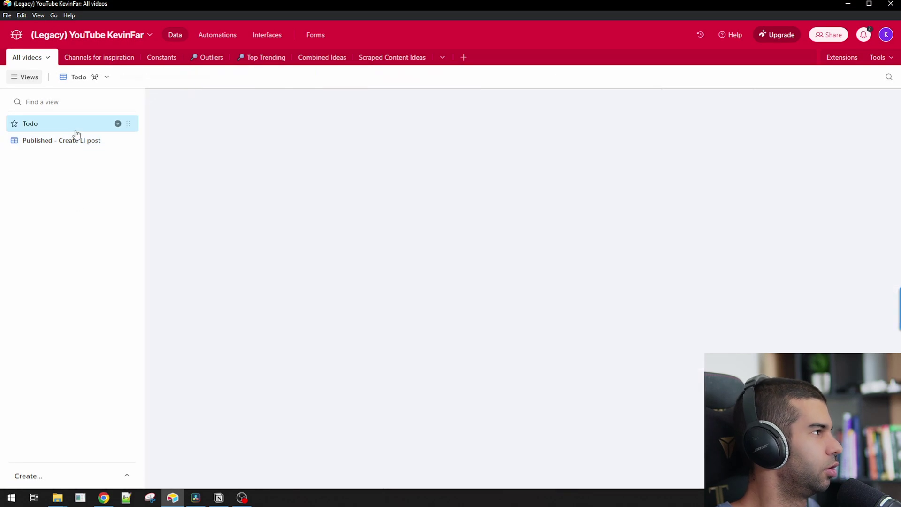
scroll(372, 173, "right", 10)
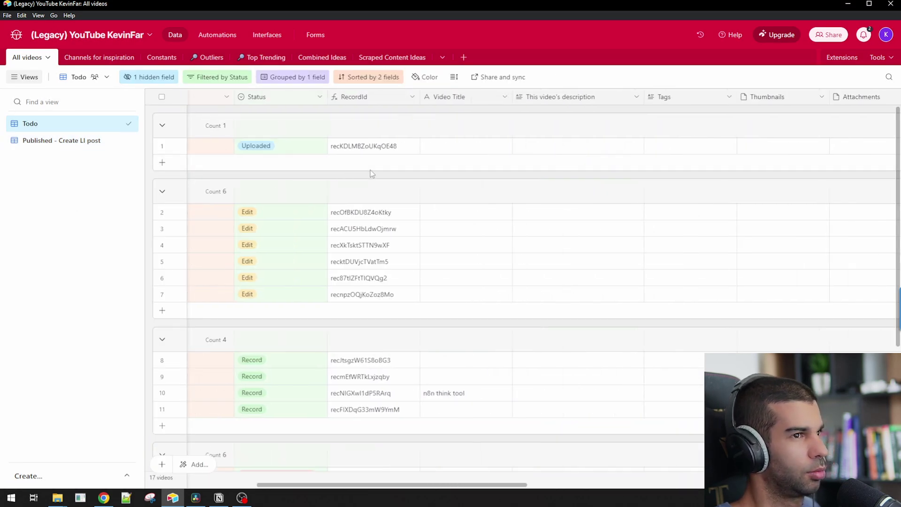
scroll(372, 173, "right", 15)
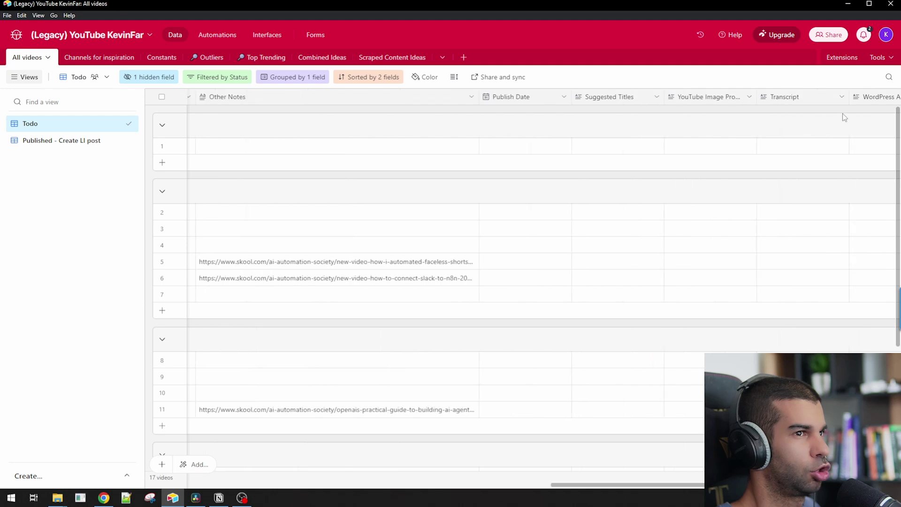
scroll(864, 108, "right", 1)
- Add a new Long text field named 'LinkedIn Post' after WordPress Draft URL
left_click(840, 97)
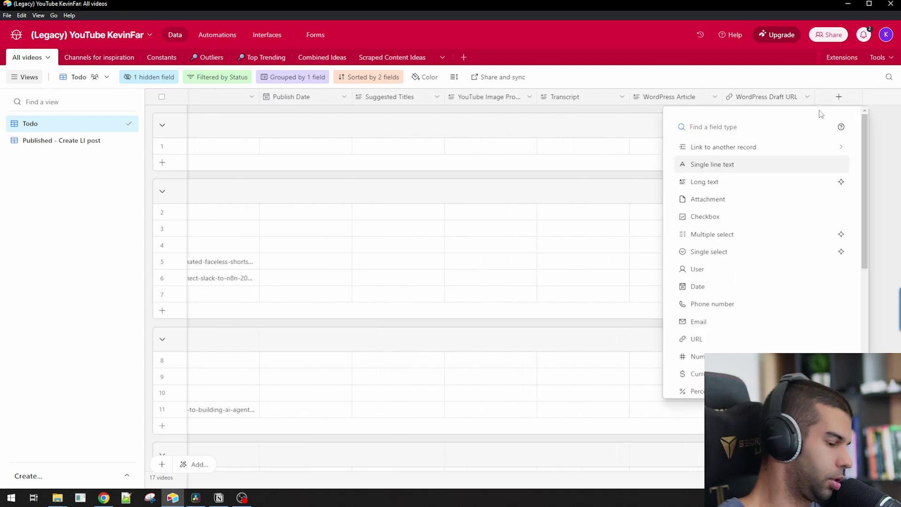
type("LinkedIn Post")
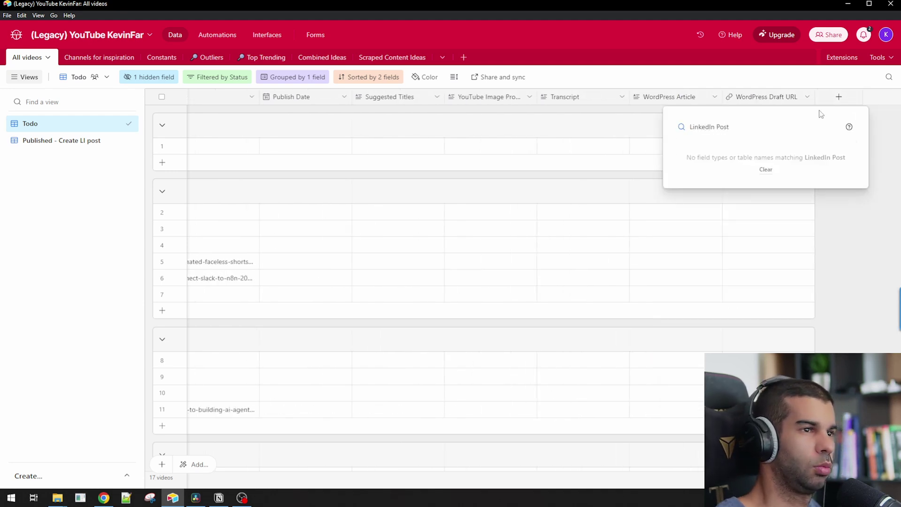
key("ctrl+x")
left_click(709, 181)
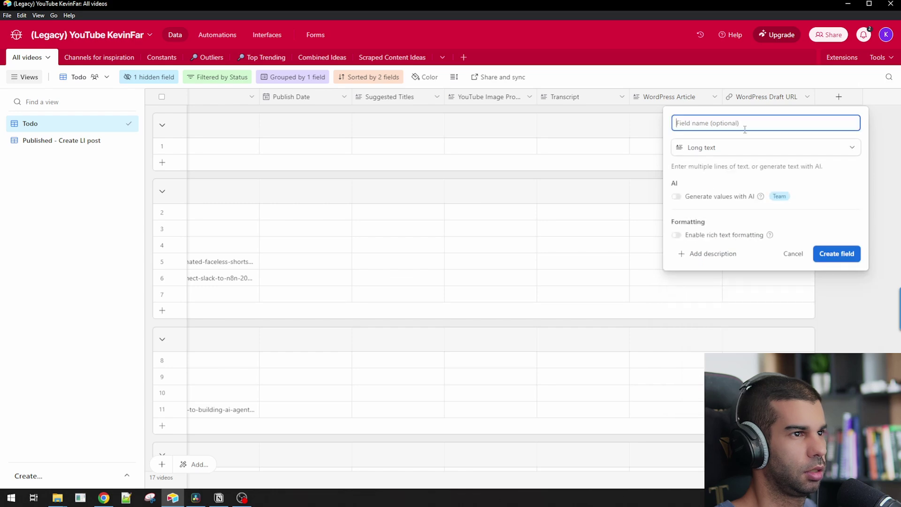
key("ctrl+v")
left_click(837, 254)
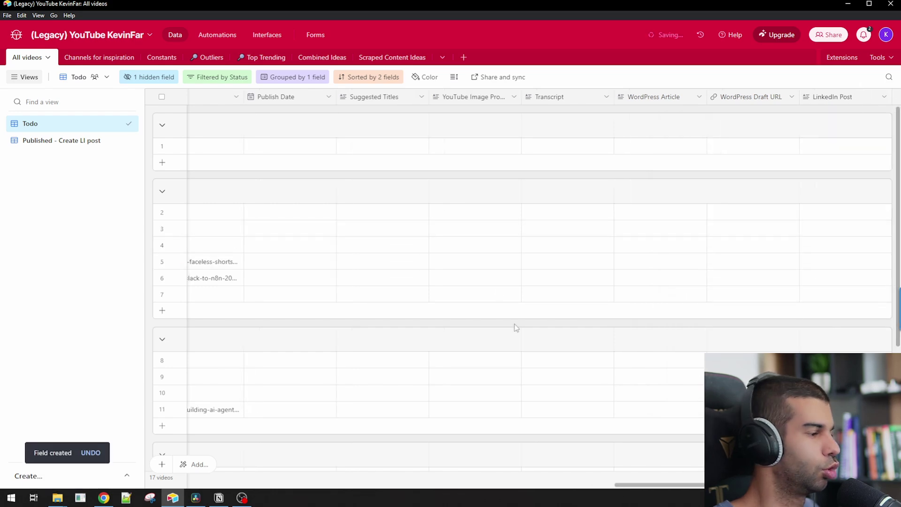
- In Notion's '7 types of content frameworks' page, review the frameworks and copy the whole code block
key("alt+Tab")
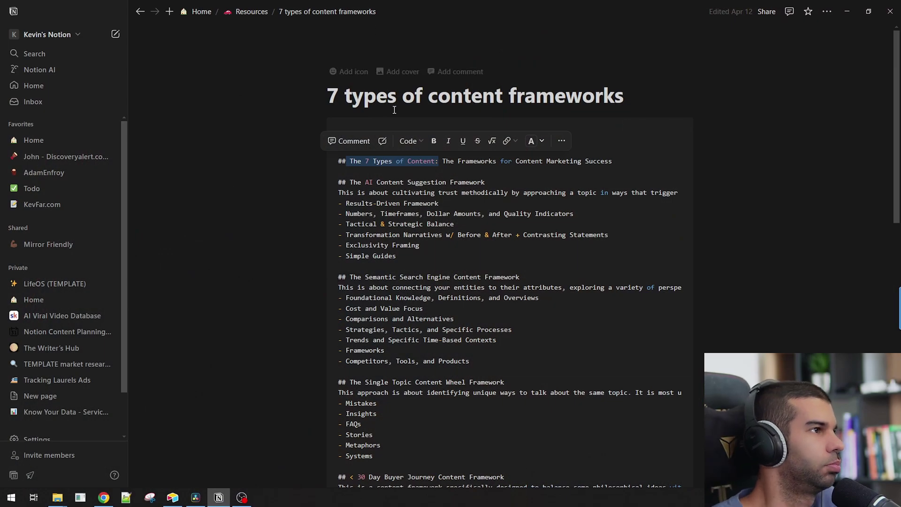
left_click_drag(357, 100, 574, 101)
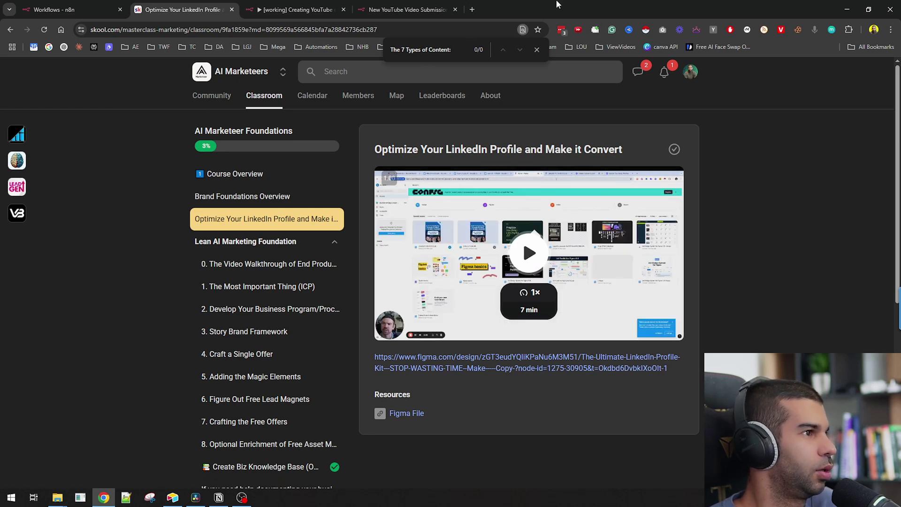
key("alt+Tab")
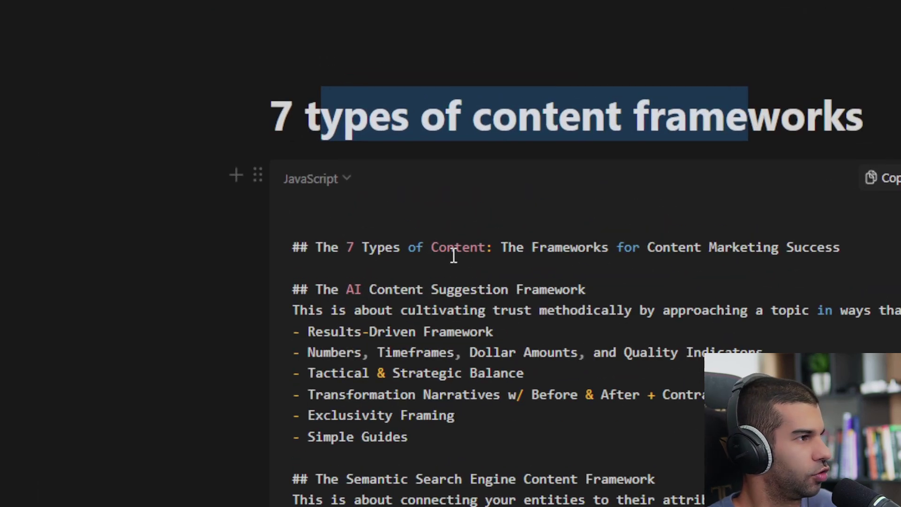
left_click_drag(334, 282, 499, 308)
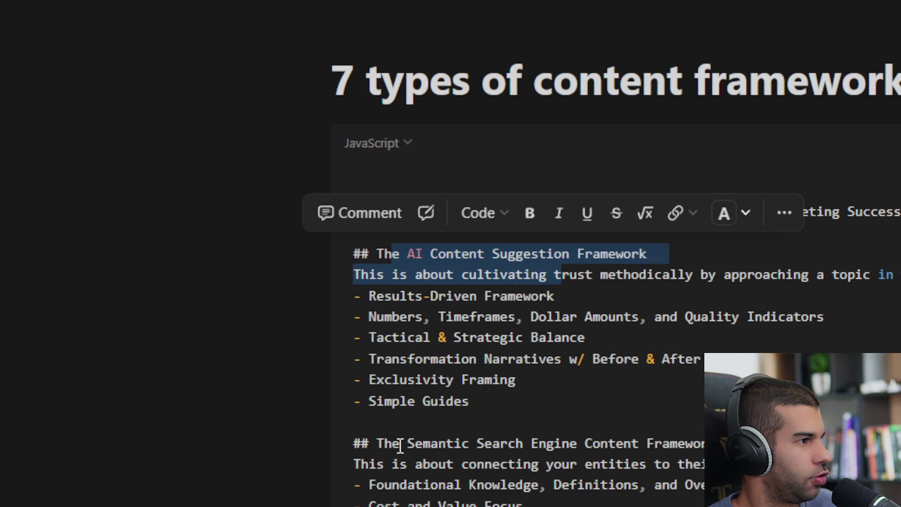
left_click_drag(400, 445, 587, 438)
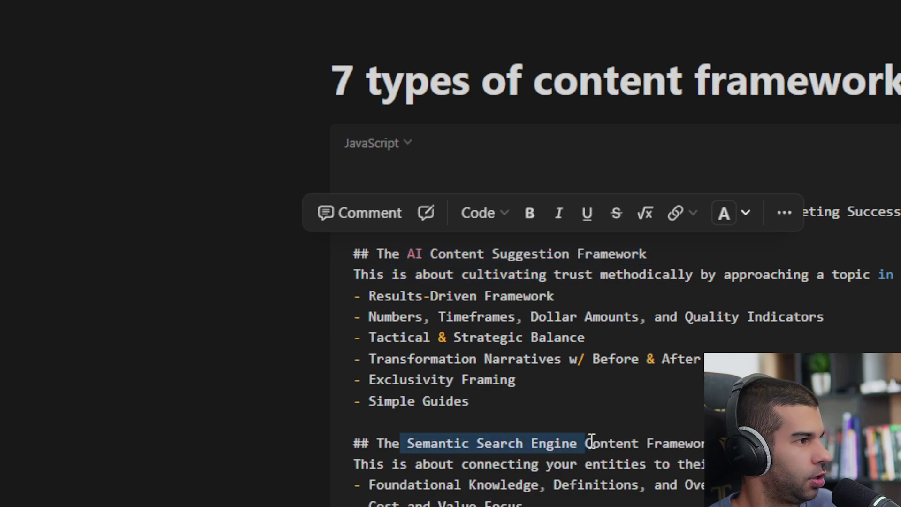
scroll(551, 439, "down", 4)
left_click_drag(446, 282, 460, 256)
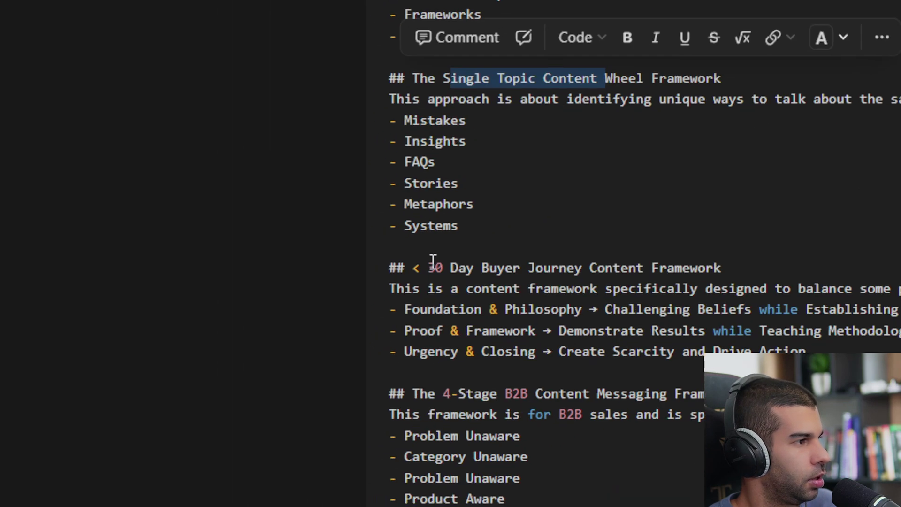
left_click_drag(281, 404, 431, 402)
scroll(431, 402, "up", 5)
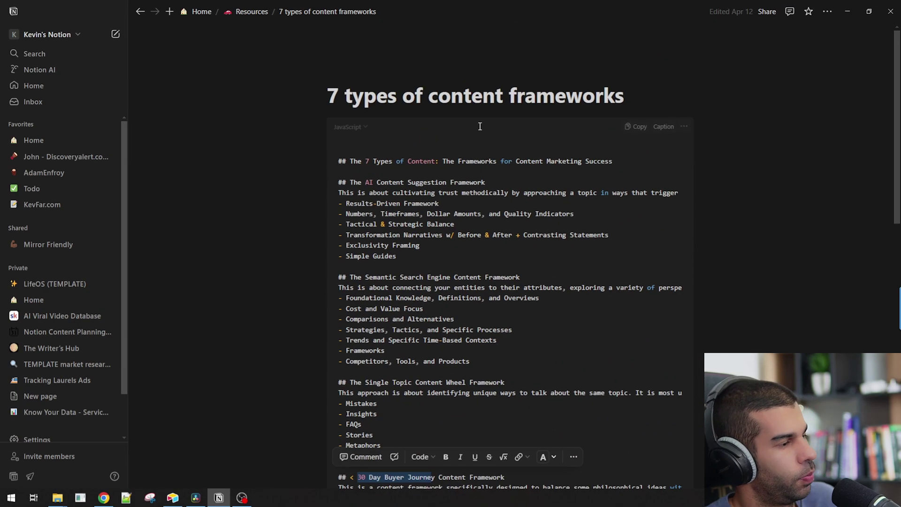
left_click(639, 127)
- Return to the n8n YouTube descriptions workflow tab, zoom the canvas, and open the add-node panel
key("alt+Tab")
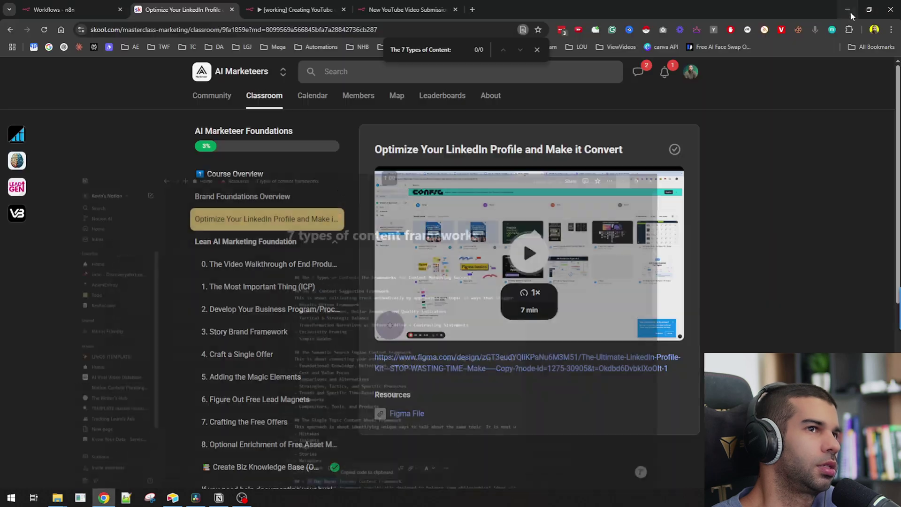
left_click(369, 6)
left_click(329, 7)
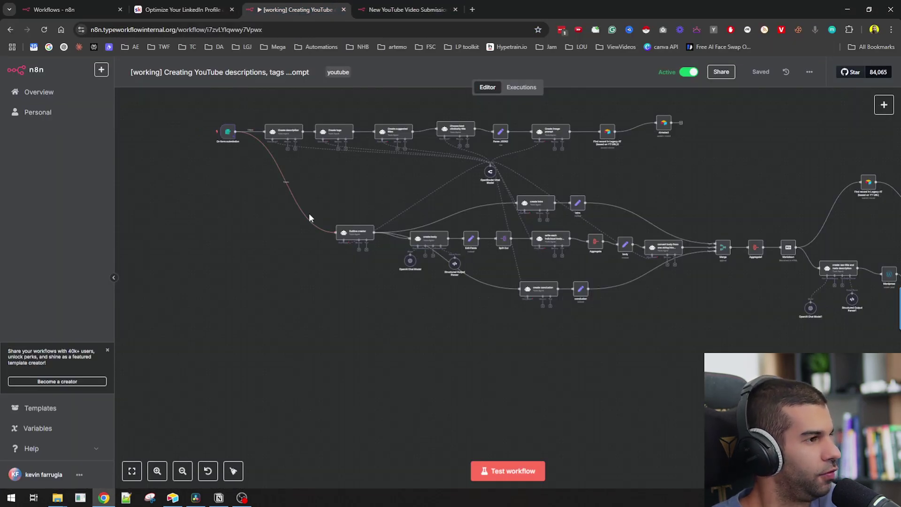
scroll(309, 213, "down", 3)
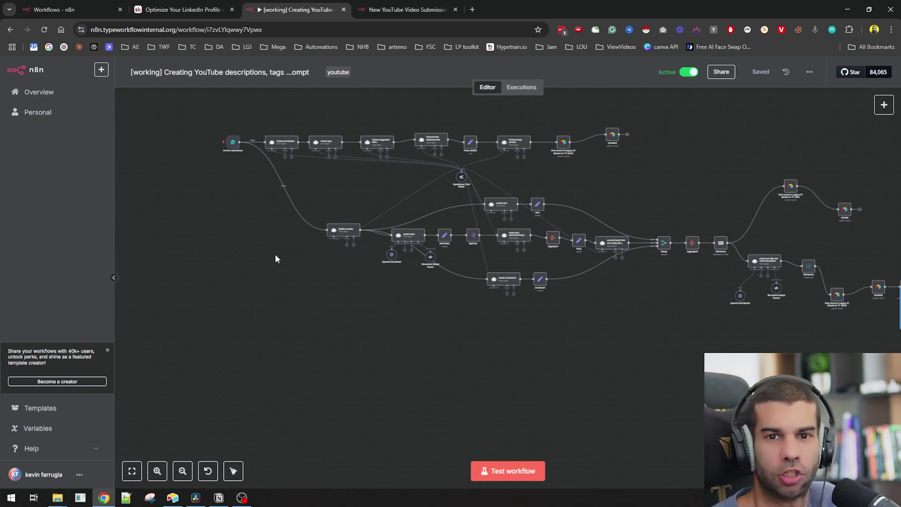
scroll(233, 141, "up", 5)
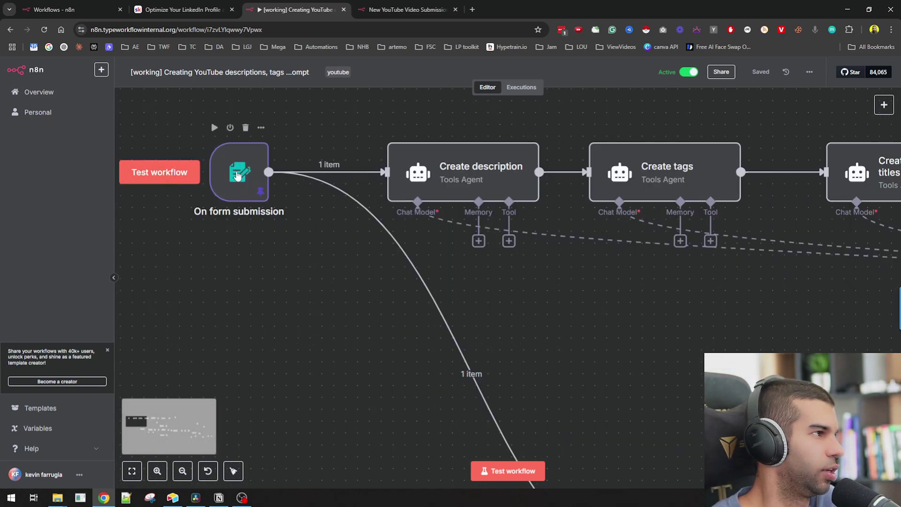
scroll(237, 174, "down", 8)
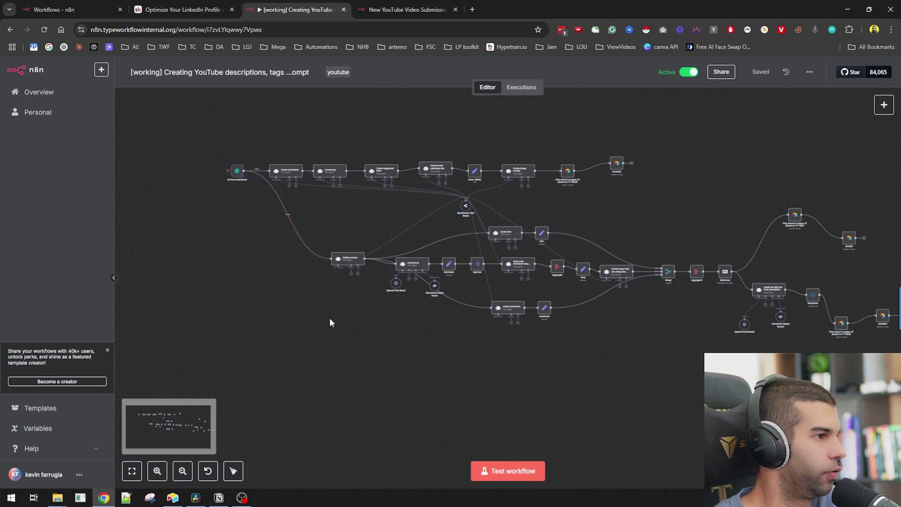
key("Tab")
- Search 'openai', add the OpenAI Message a Model node, choose GPT-4.1, and set the role to System
type("openai")
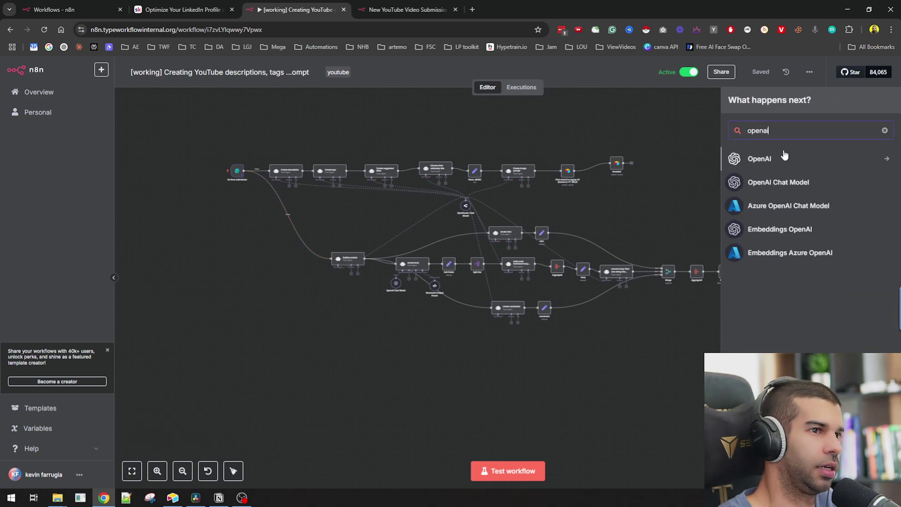
left_click(768, 160)
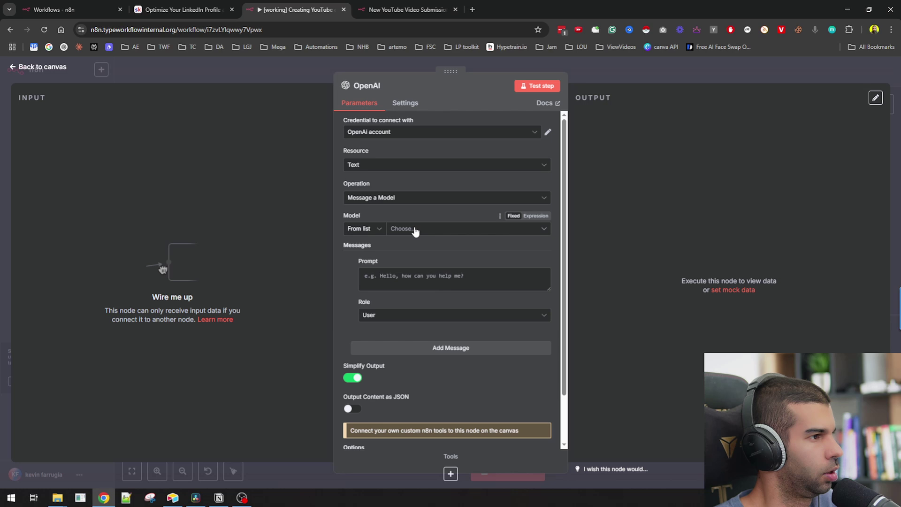
left_click(416, 230)
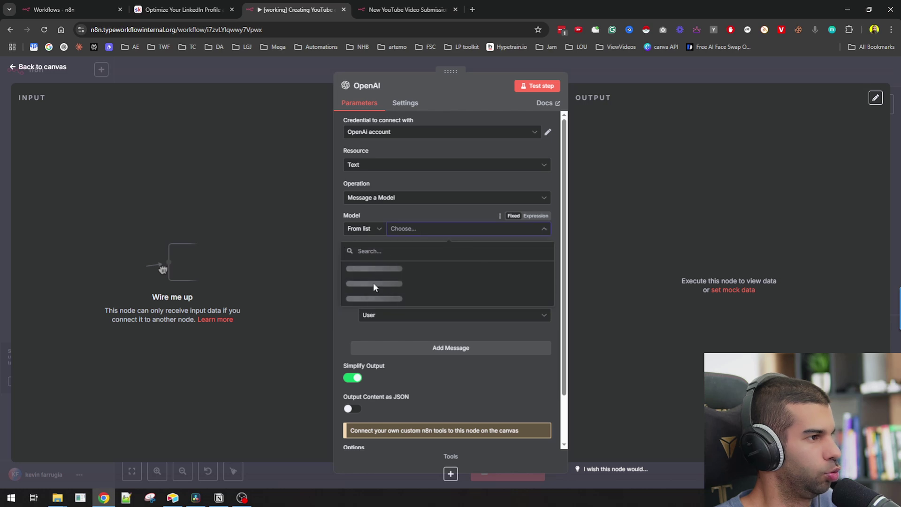
scroll(387, 306, "down", 5)
scroll(388, 309, "down", 2)
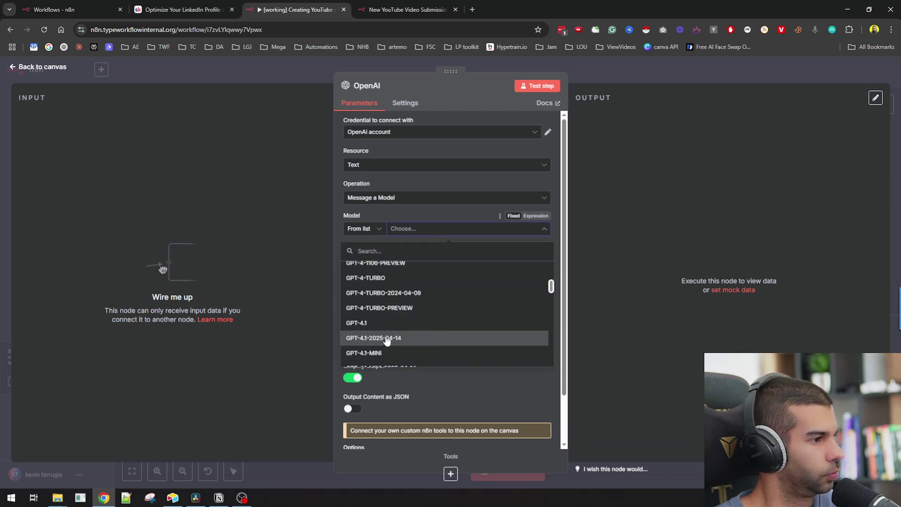
left_click(404, 322)
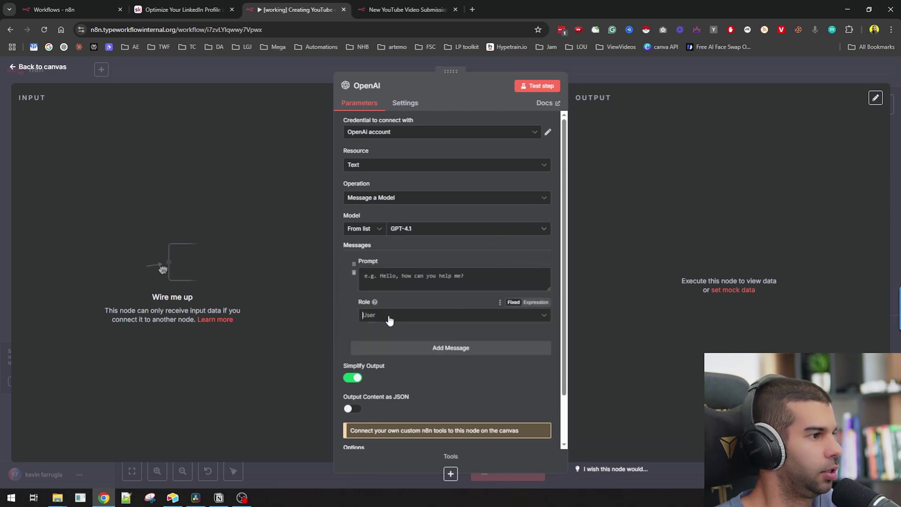
left_click(396, 397)
left_click(395, 281)
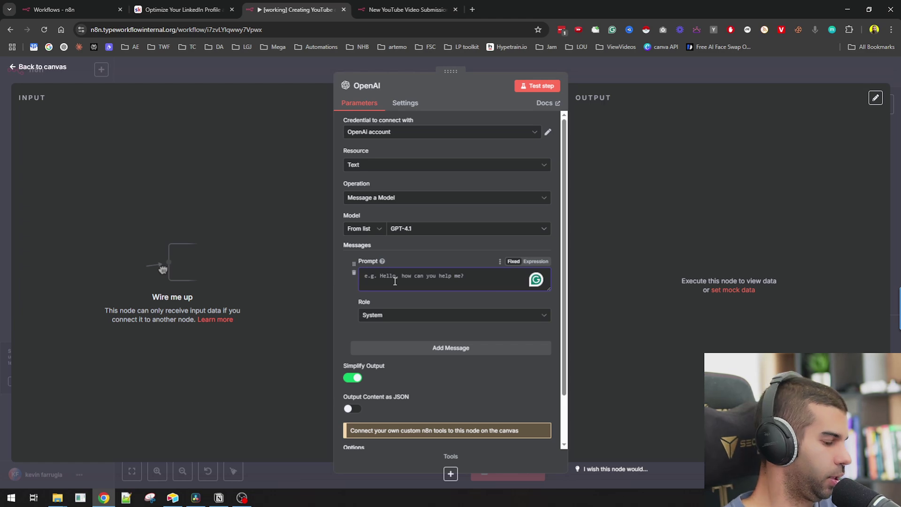
- Type the system prompt: the user gives a video transcript; decide which framework best fits the LinkedIn post
type("The user will g")
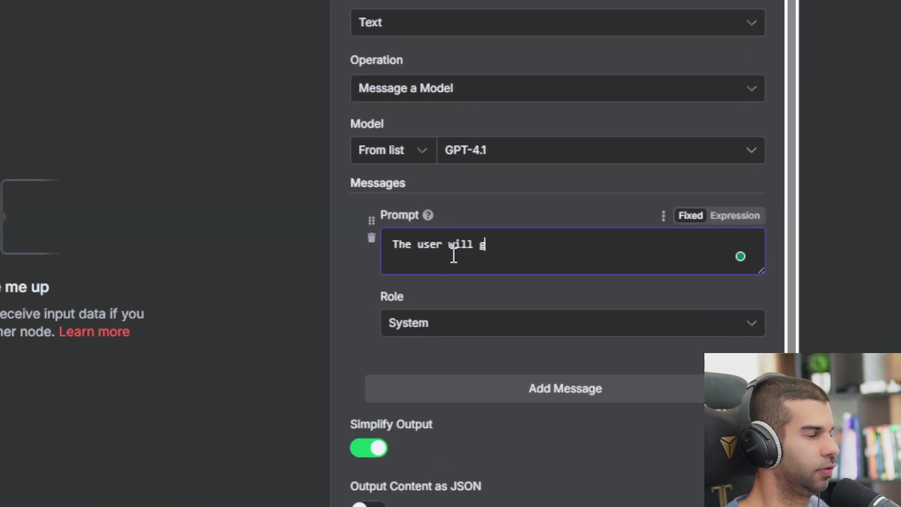
type("ive you a video")
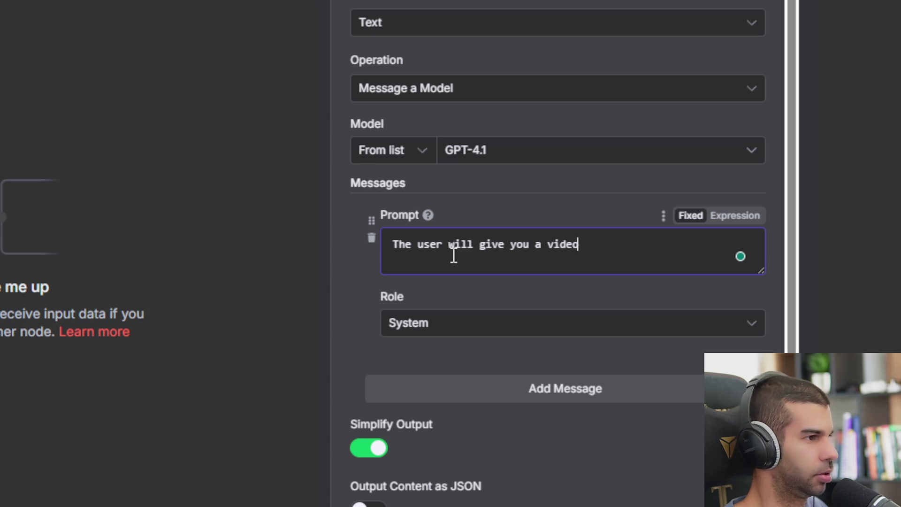
type("transcript that will be turned into a linkedin post")
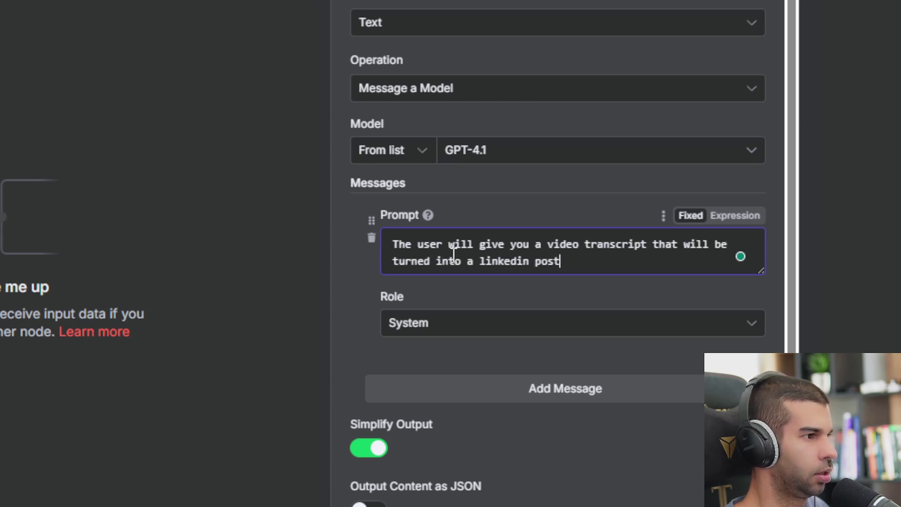
type(". Your job is to decide")
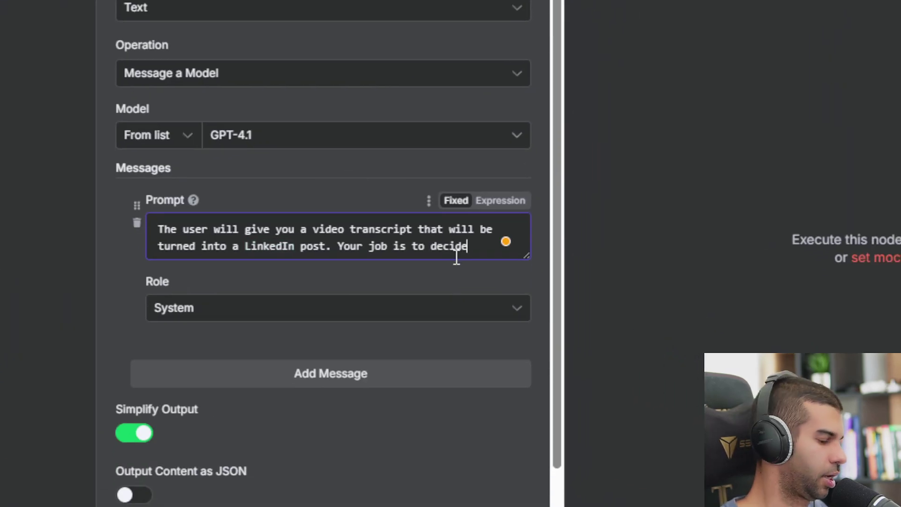
type("whi")
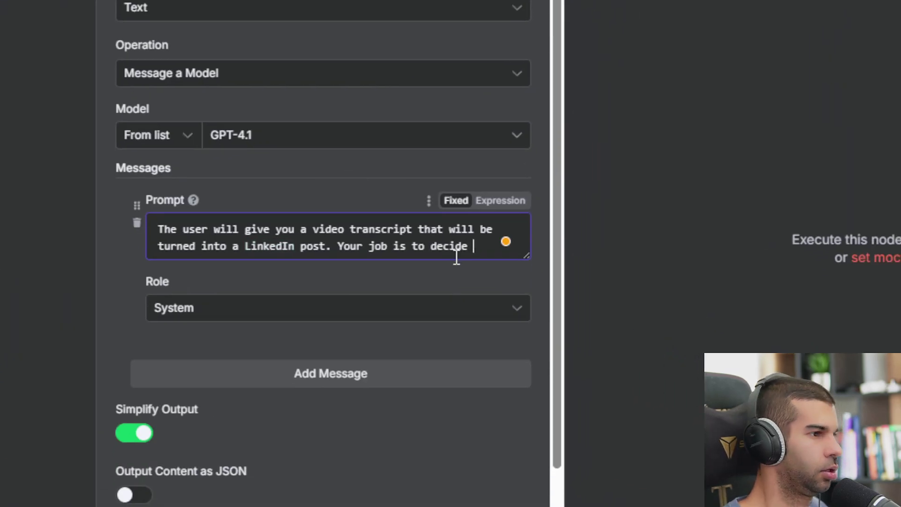
type("ch of the ff")
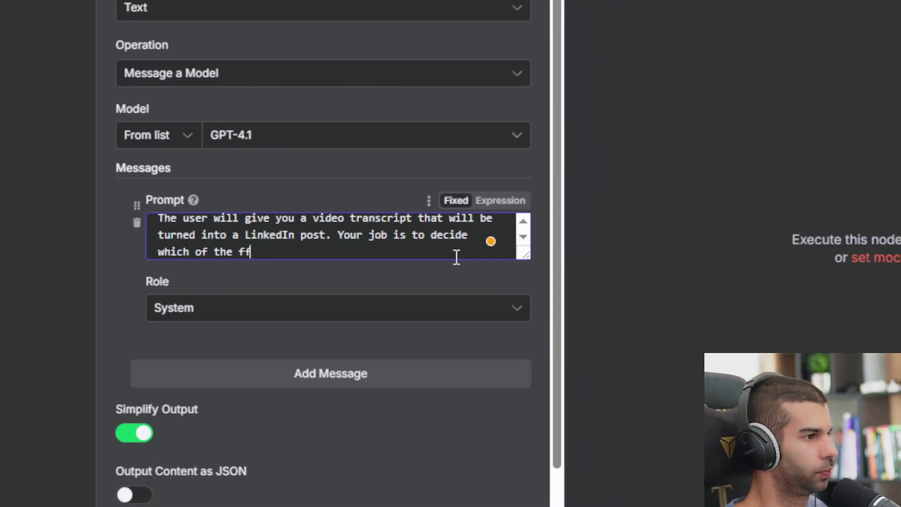
key("BackSpace")
type("ram")
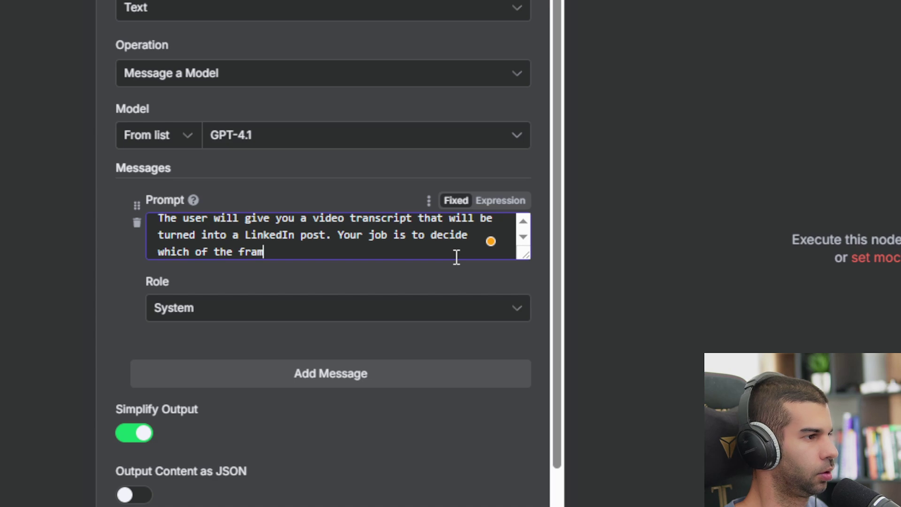
type("eworks best fits ")
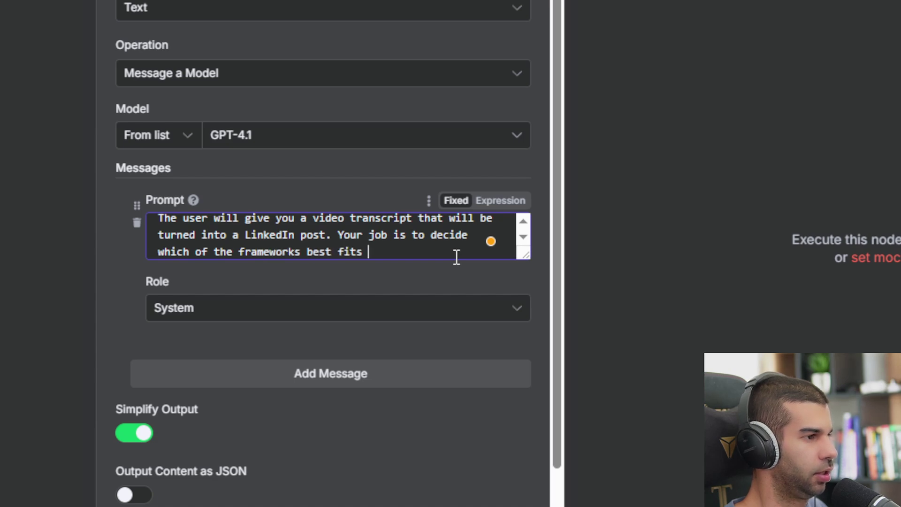
type("the post.")
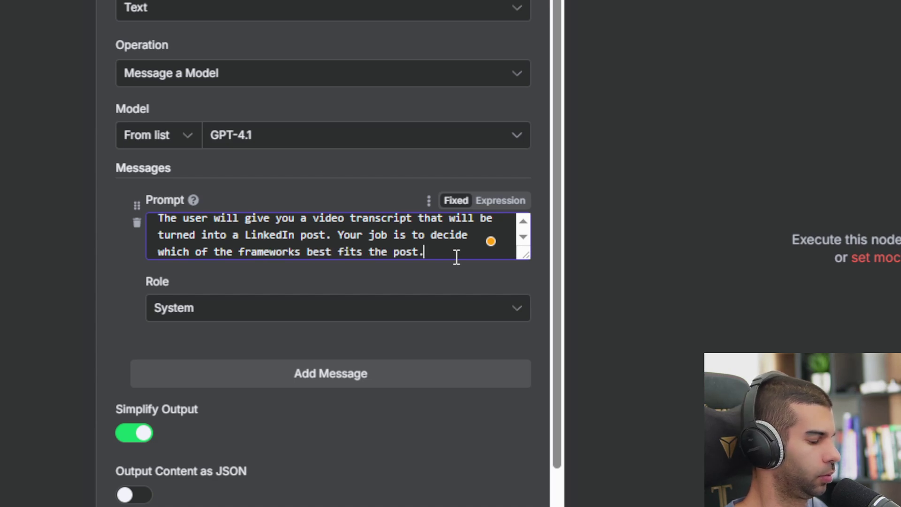
- Add 'Here are the frameworks:', paste the frameworks list, and end with 'Only output the framework name, nothing else.'
key("Return")
key("Return")
type("Her")
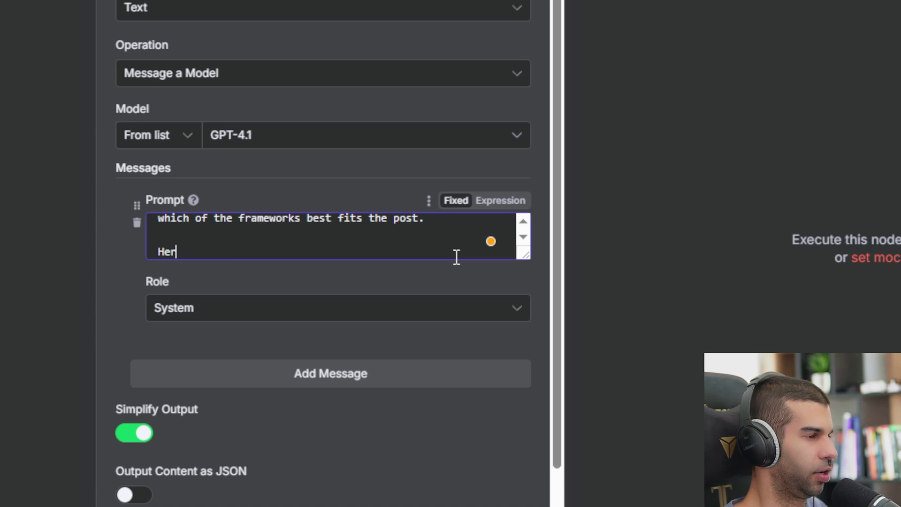
type("e are the fr")
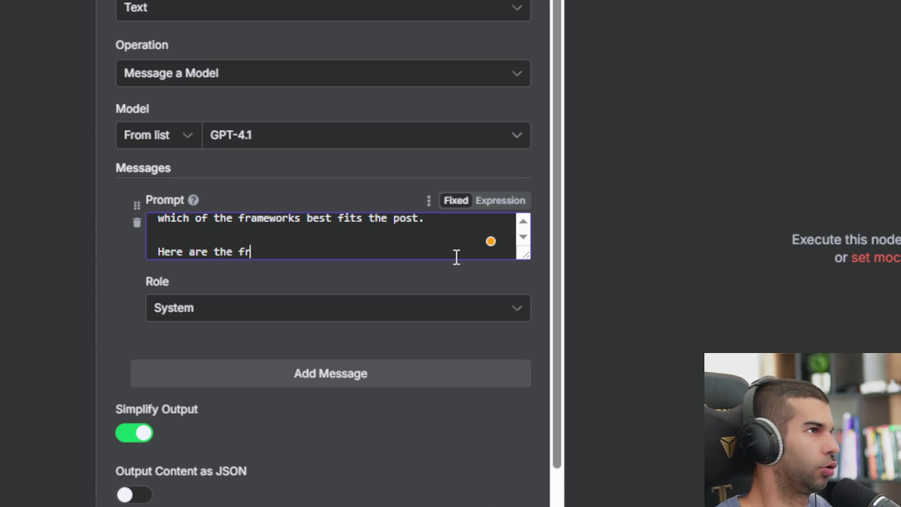
type("ameworks:")
key("Return")
key("ctrl+v")
key("Return")
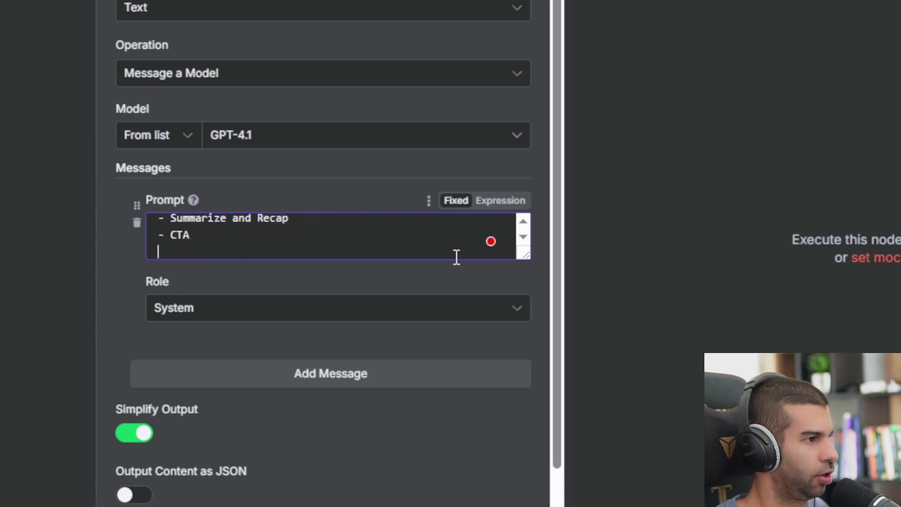
scroll(457, 256, "up", 3)
scroll(457, 256, "down", 4)
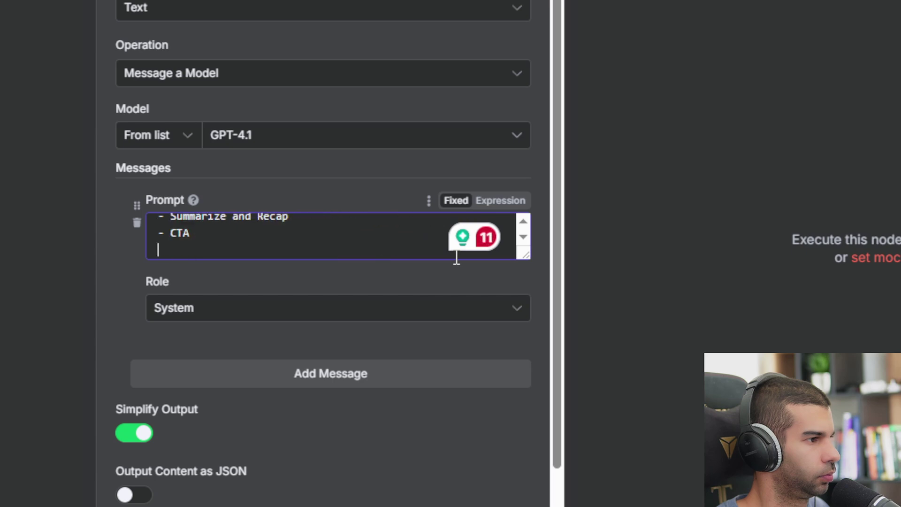
key("Return")
key("Return")
type("On")
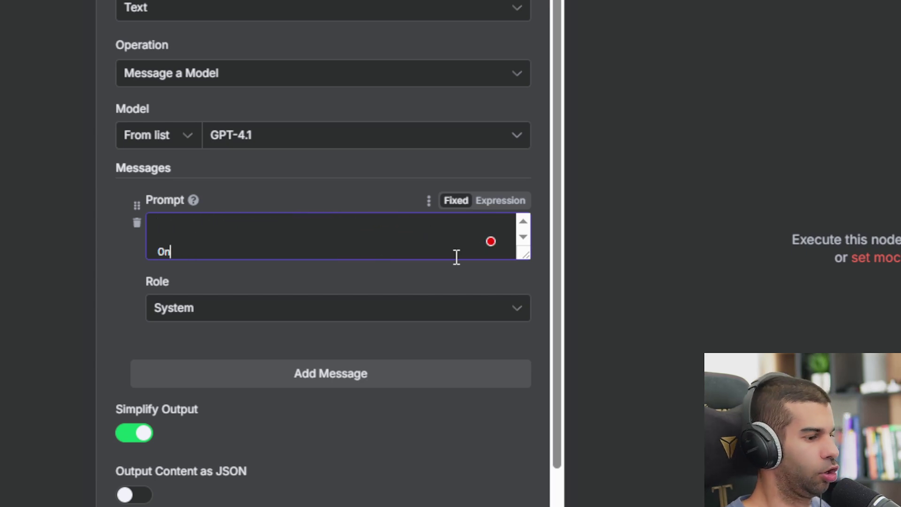
type("ly out")
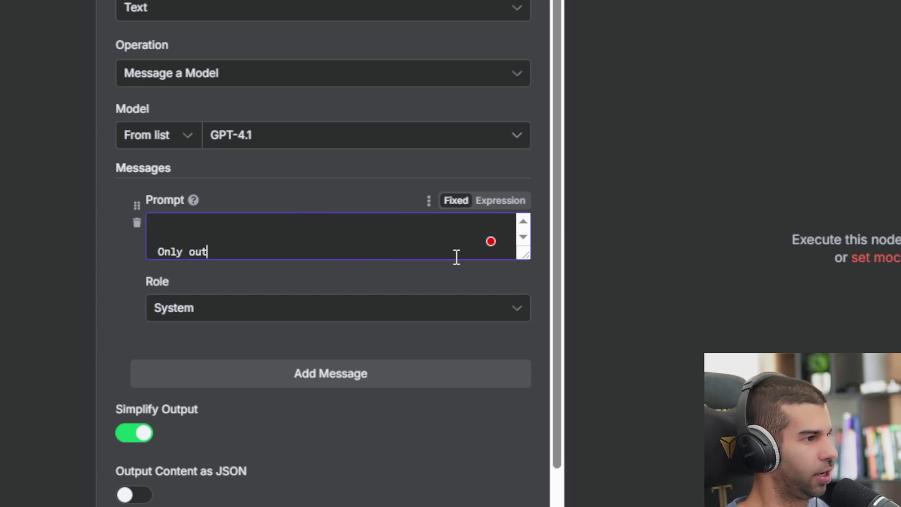
type("put the fr")
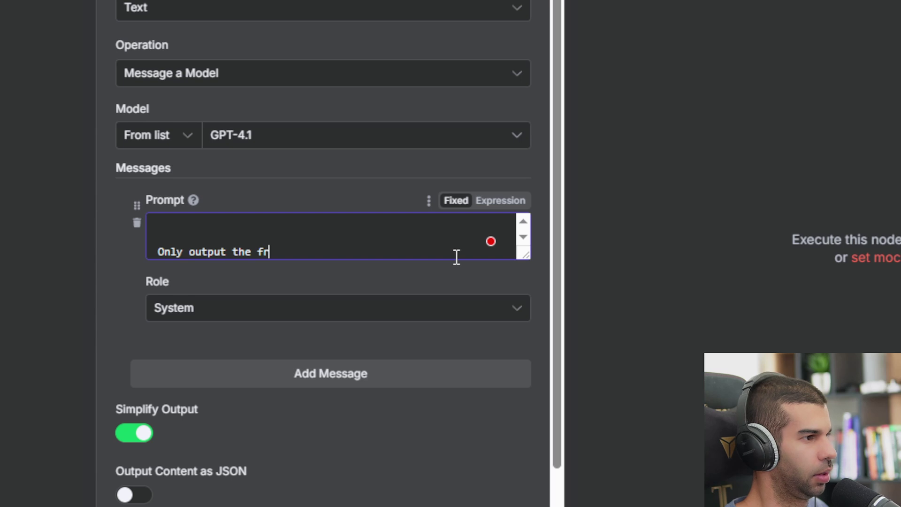
type("amework nam")
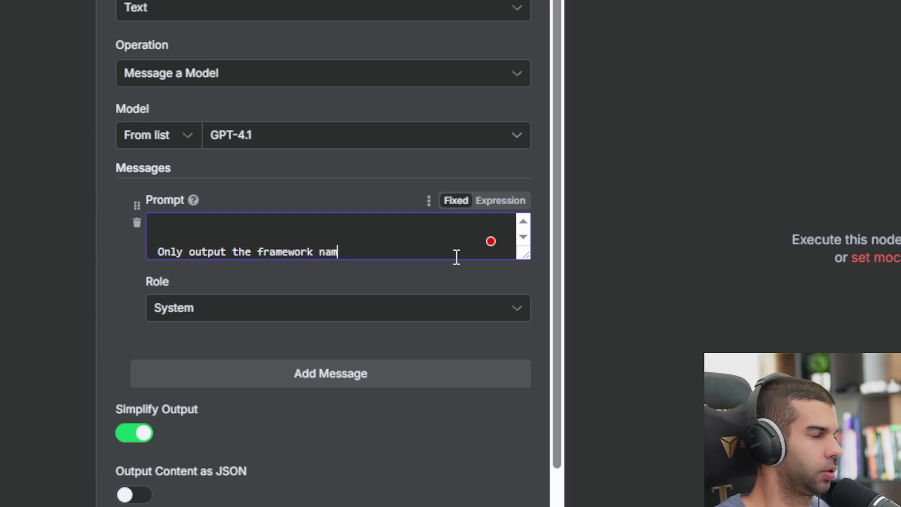
type("e, nothing else.")
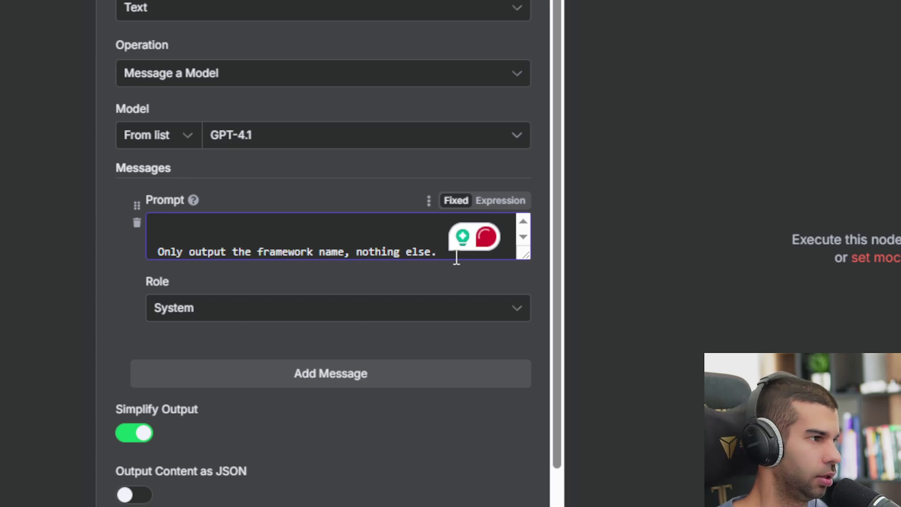
- Add a second message with role User and connect the form trigger to the OpenAI node
left_click(318, 385)
left_click(446, 318)
left_click(450, 319)
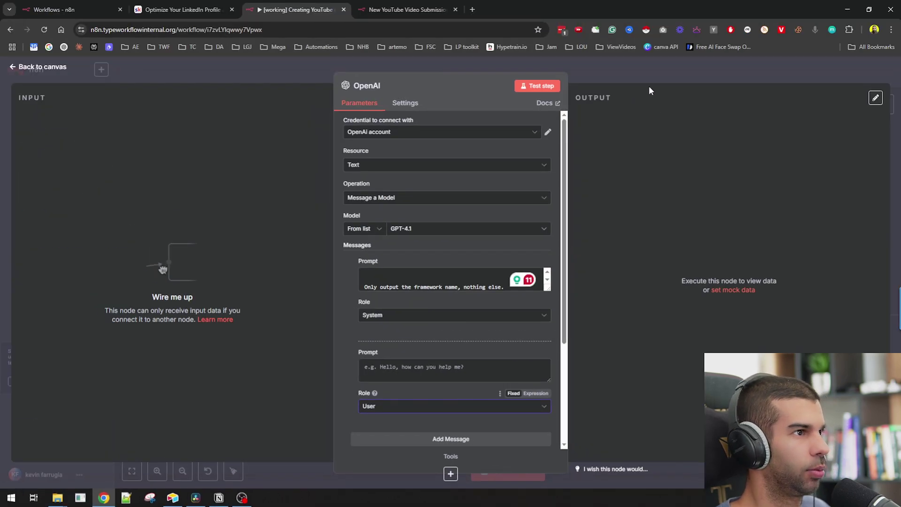
key("Escape")
left_click_drag(244, 171, 331, 334)
- Drag YouTube Transcript into the User message prompt and test the step
double_click(345, 326)
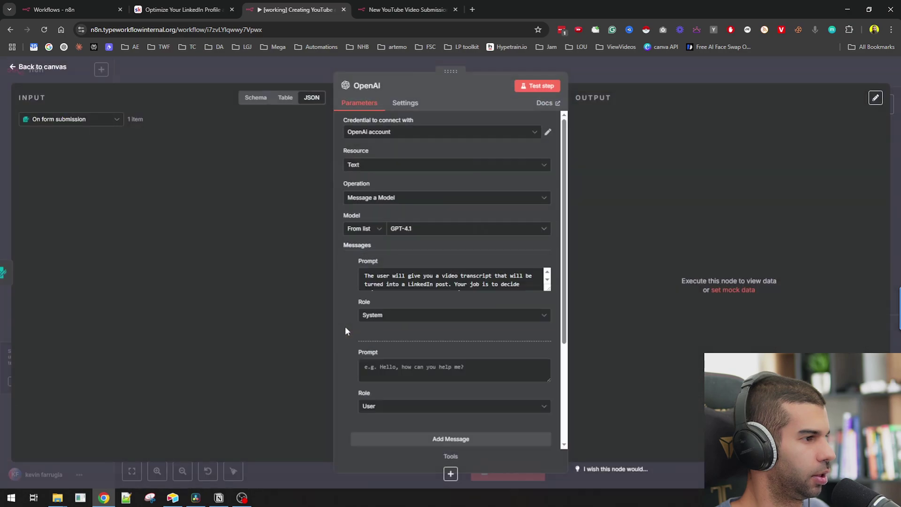
scroll(387, 322, "down", 1)
scroll(387, 322, "down", 3)
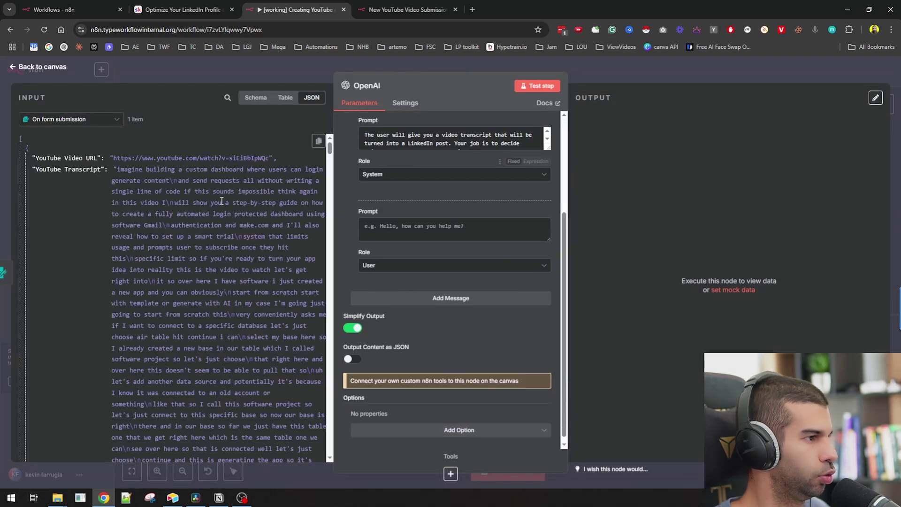
left_click_drag(68, 169, 420, 230)
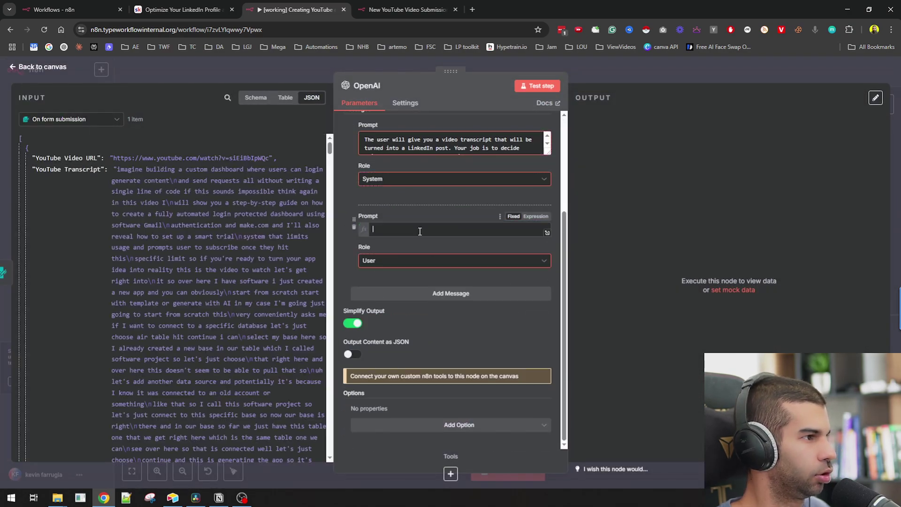
left_click(531, 86)
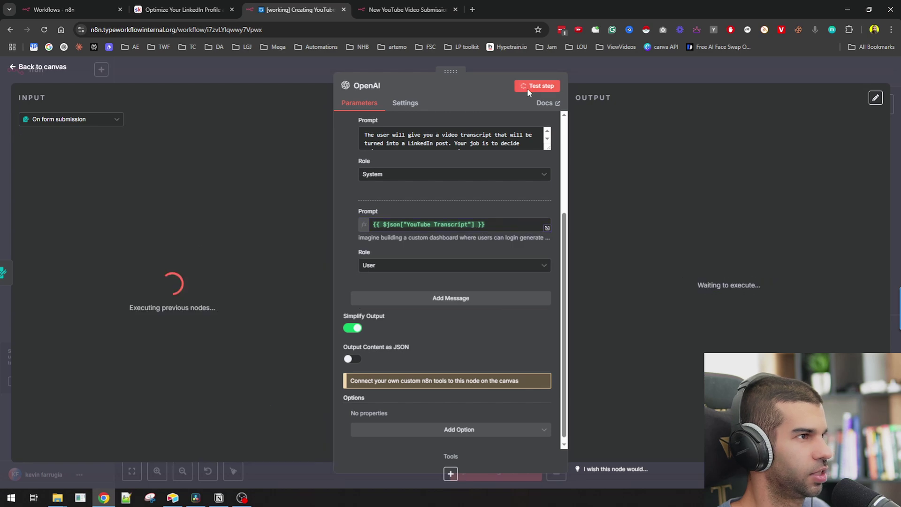
- Rename the node 'Framework Selector', check its output, and switch to the Notion frameworks page
left_click(375, 85)
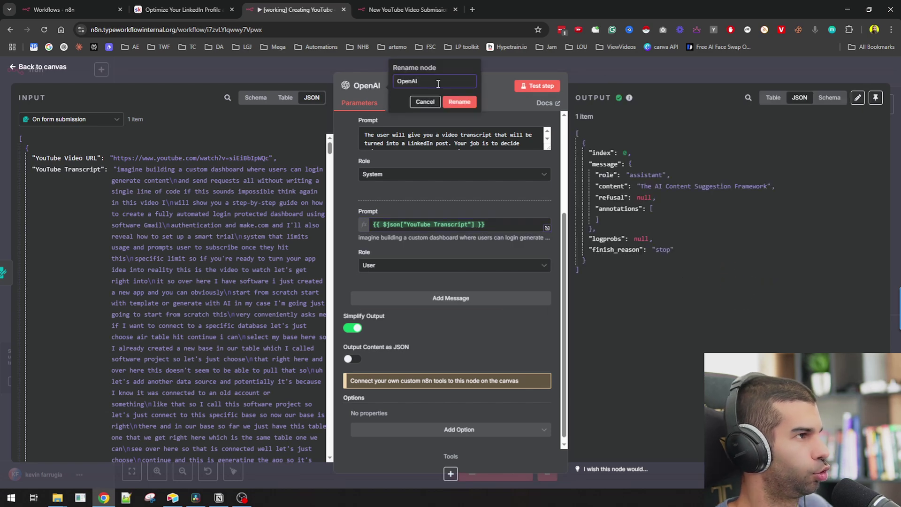
key("ctrl+a")
type("Fre")
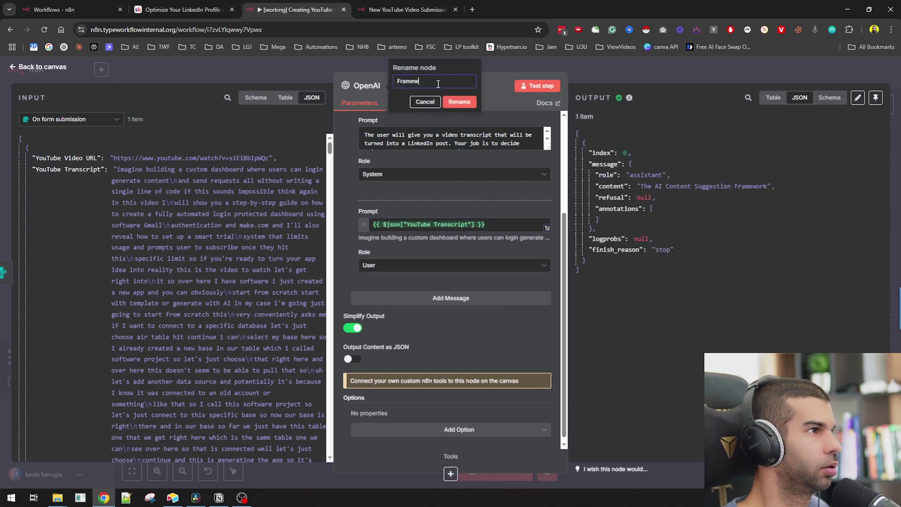
type("mework")
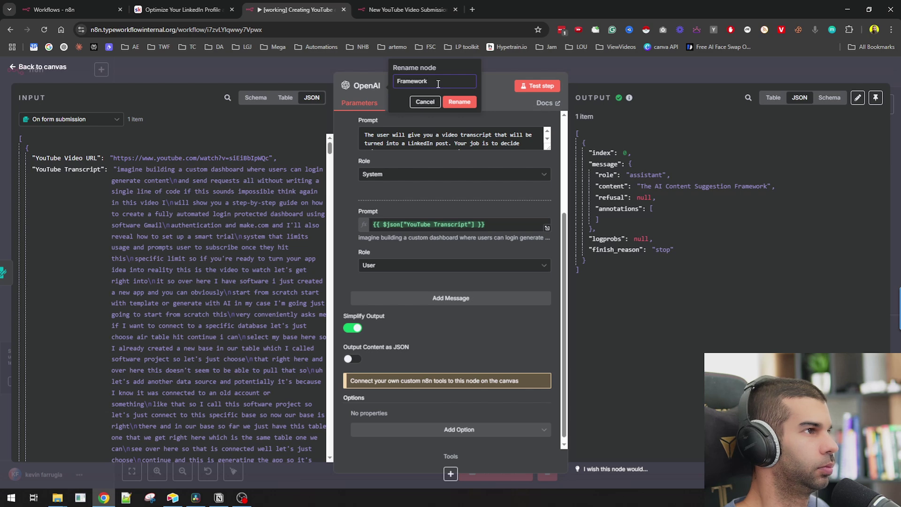
type(" Selector")
key("Return")
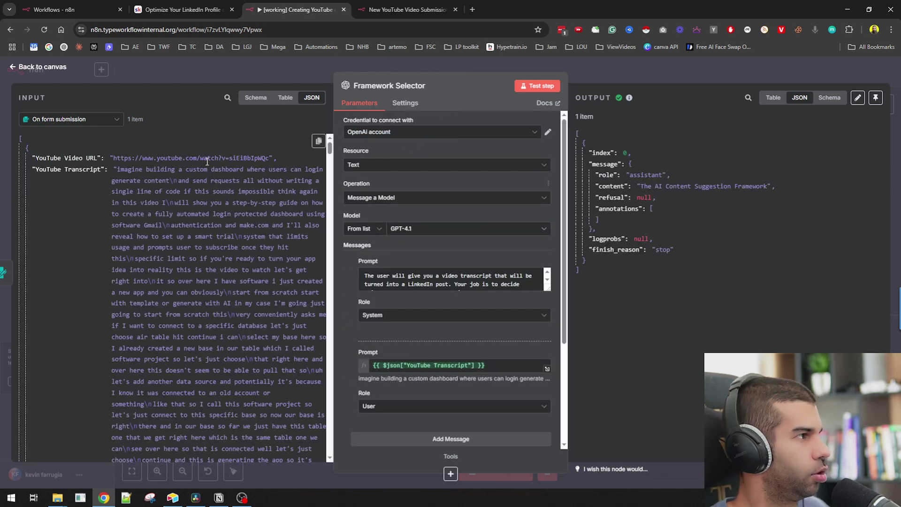
left_click_drag(131, 169, 224, 325)
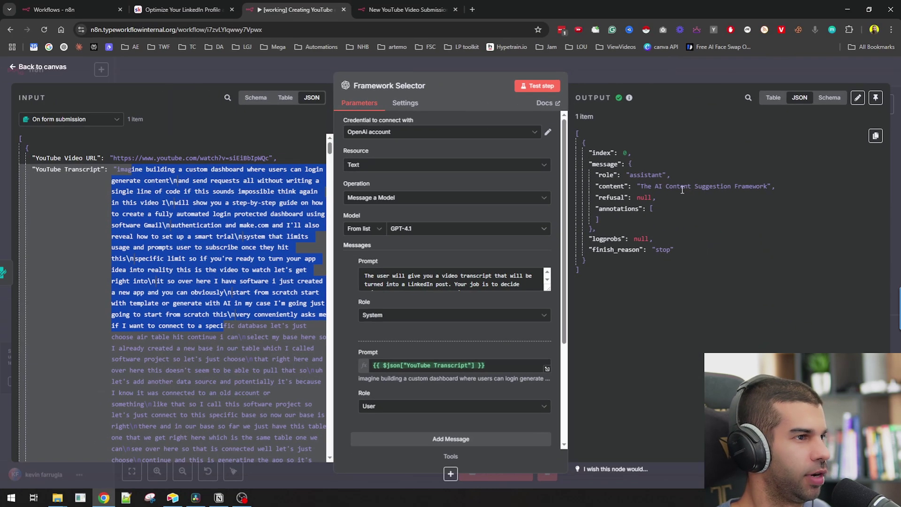
left_click(219, 498)
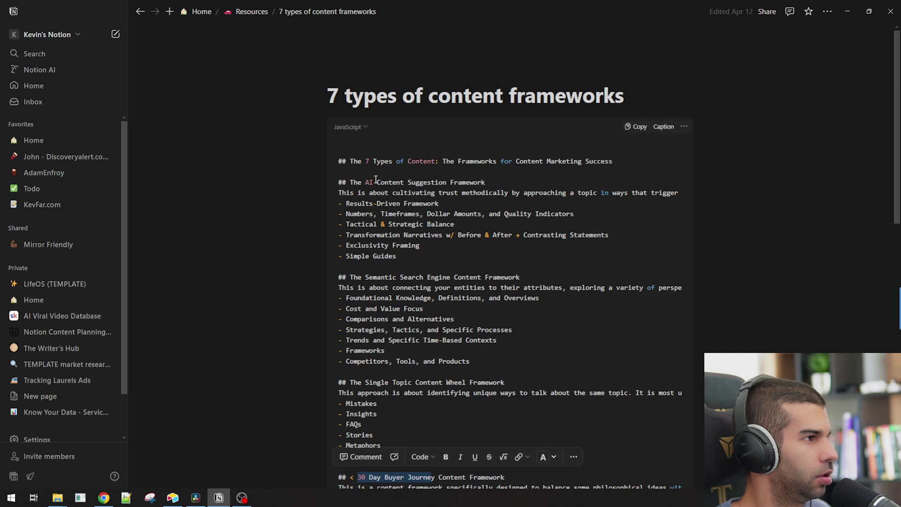
left_click_drag(370, 193, 469, 195)
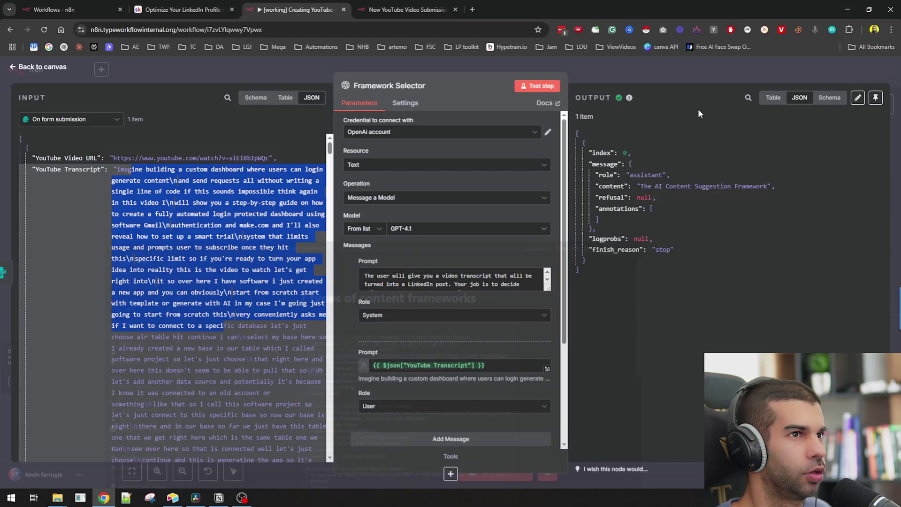
left_click(848, 10)
- Duplicate Framework Selector, connect its output to the copy, and rename the copy 'LinkedIn Post creator'
left_click(635, 77)
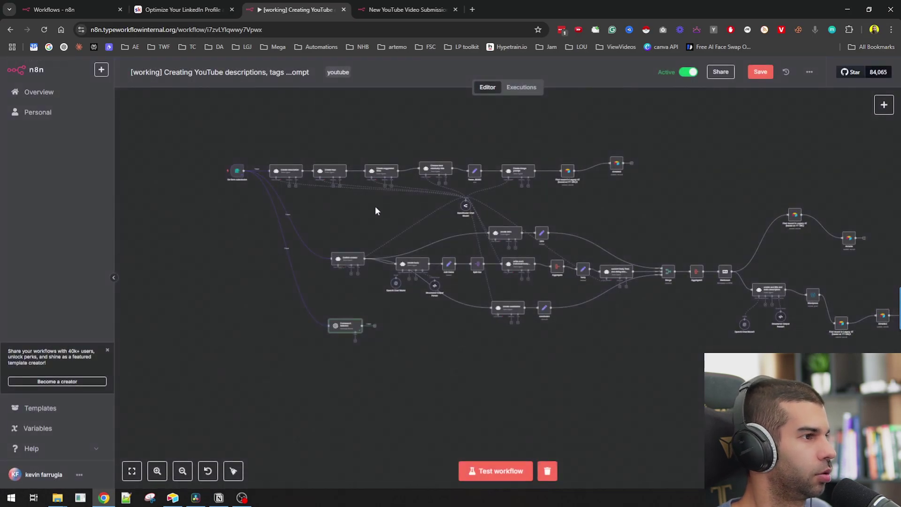
scroll(343, 343, "up", 5)
left_click_drag(371, 284, 363, 323)
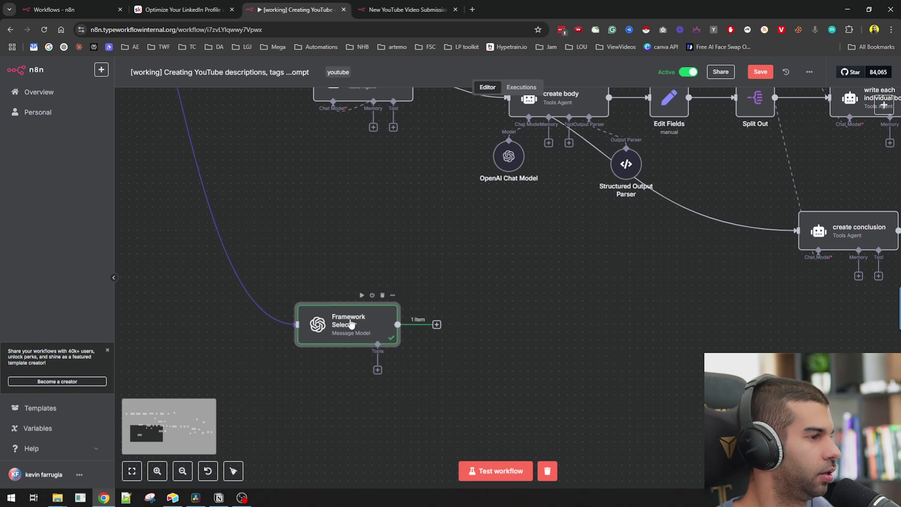
key("ctrl+d")
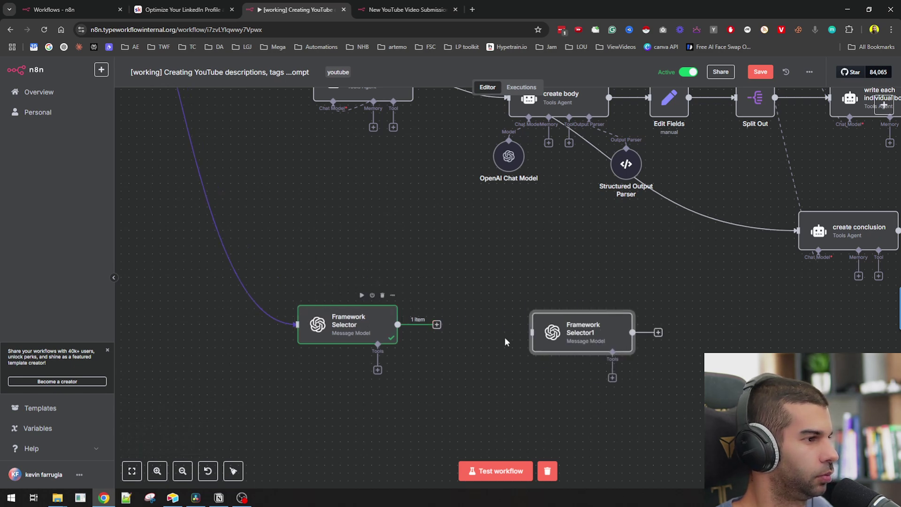
left_click_drag(582, 337, 527, 323)
key("F2")
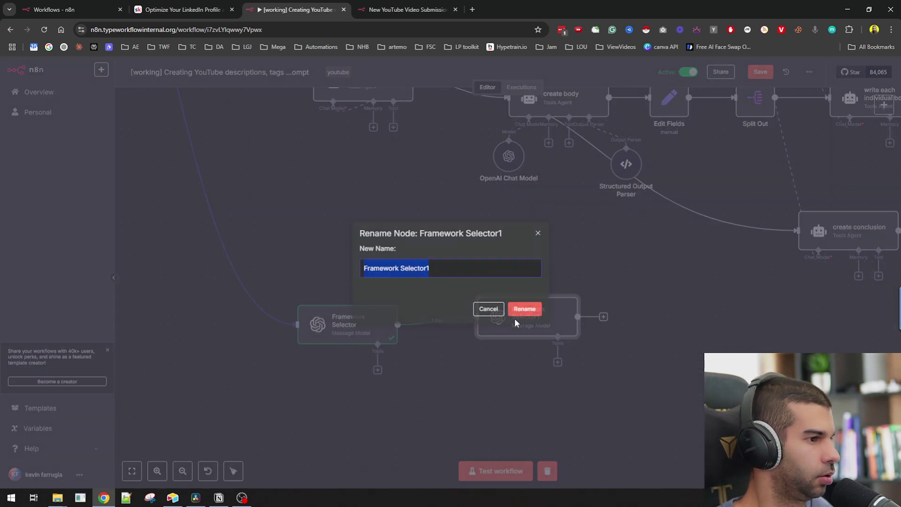
type("LinkedIn Po")
key("BackSpace")
key("BackSpace")
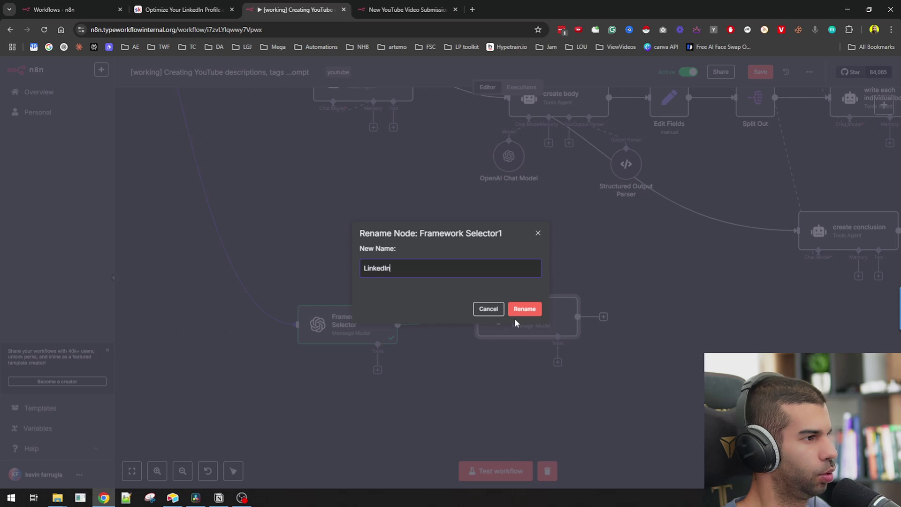
- Name the node 'LinkedIn Post creator' and make its prompt's opening mention a transcript and a chosen framework
type("Post creator")
key("Return")
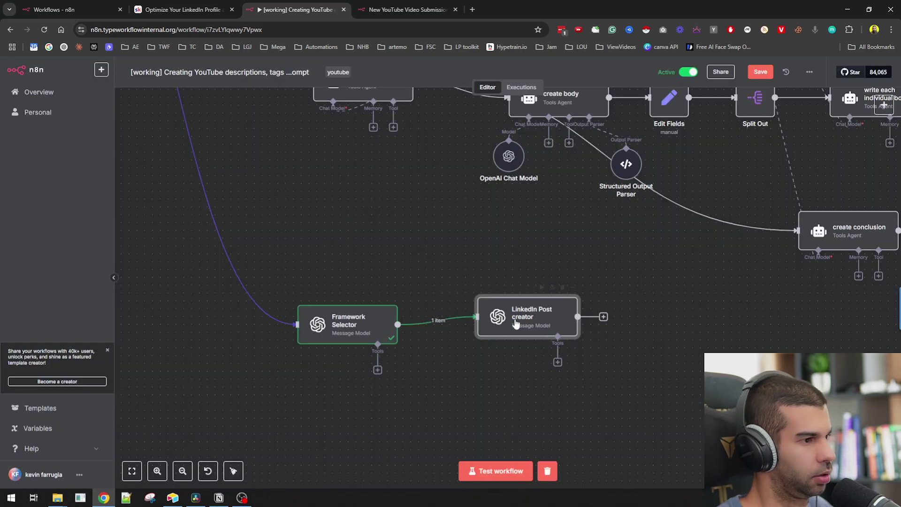
double_click(514, 318)
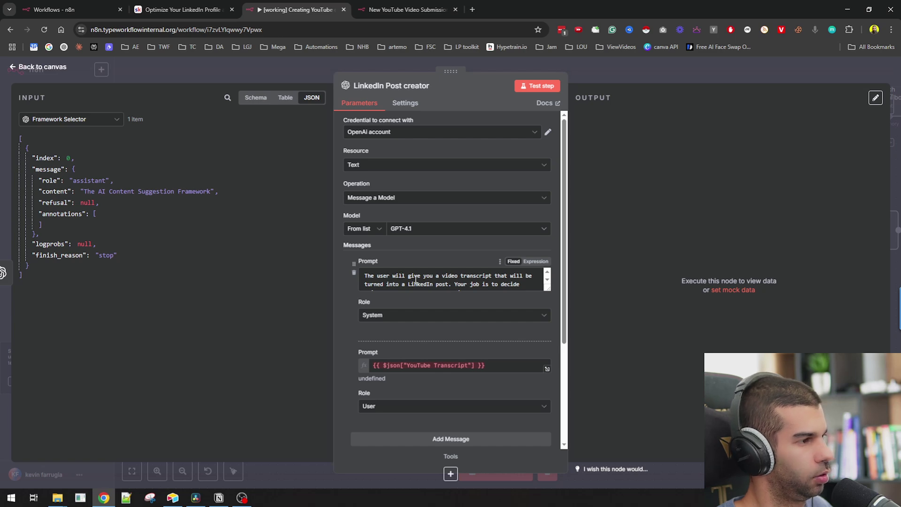
left_click(492, 277)
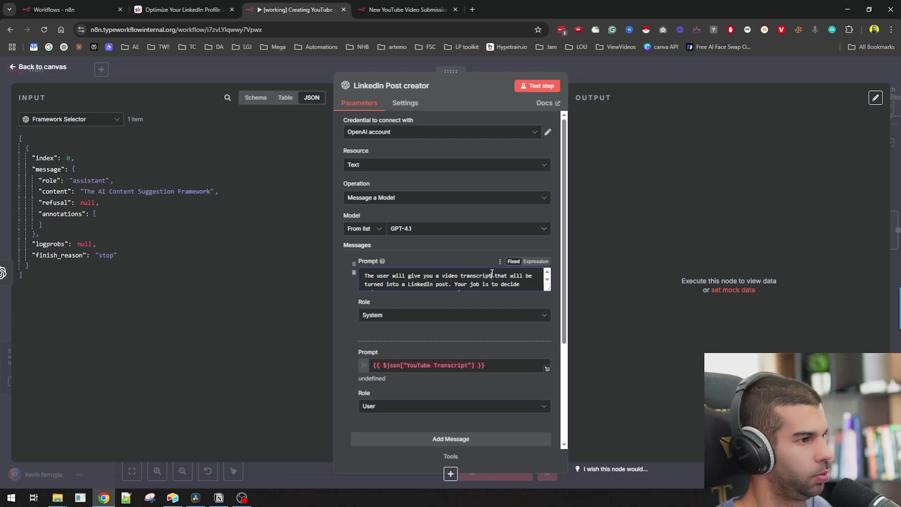
type("and a fra")
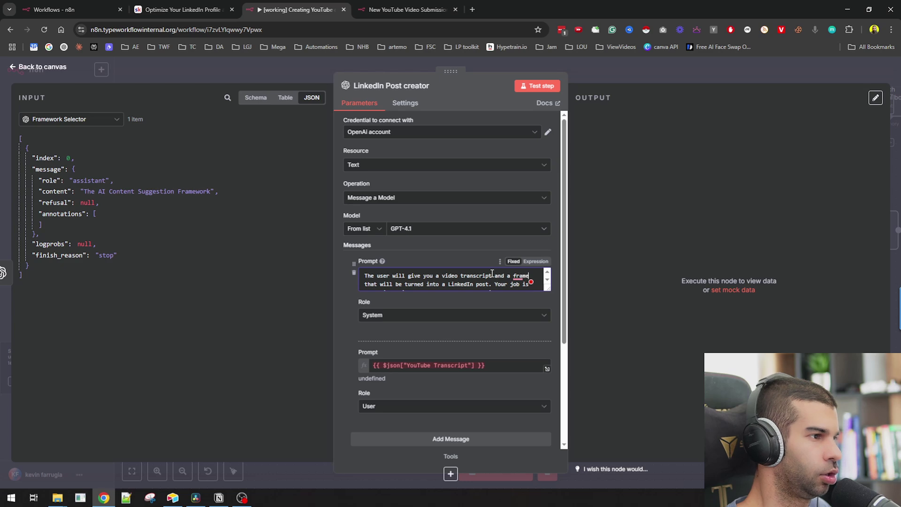
type("mework of choice which is discussed in more detail below.")
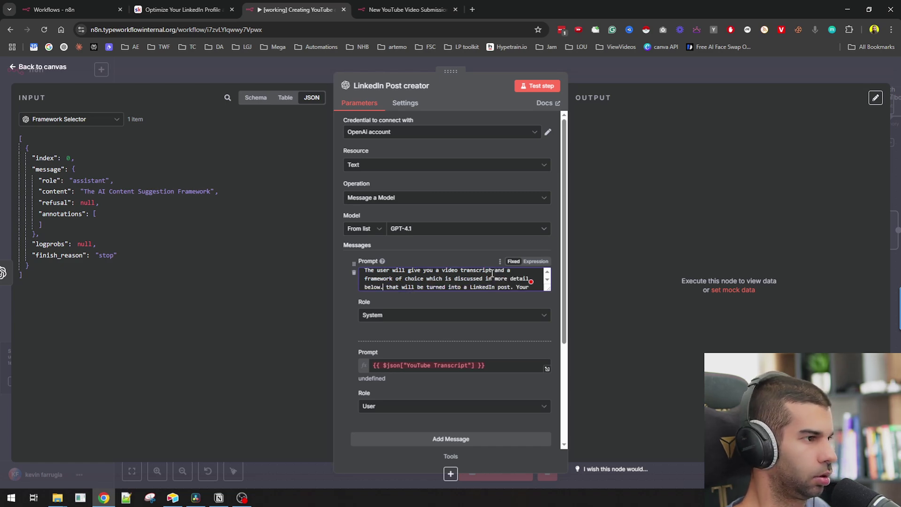
key("ctrl+shift+End")
type(".")
- Add a paragraph: its job is converting the YouTube transcript into a ready-to-post post, using no other frameworks
key("ctrl+Home")
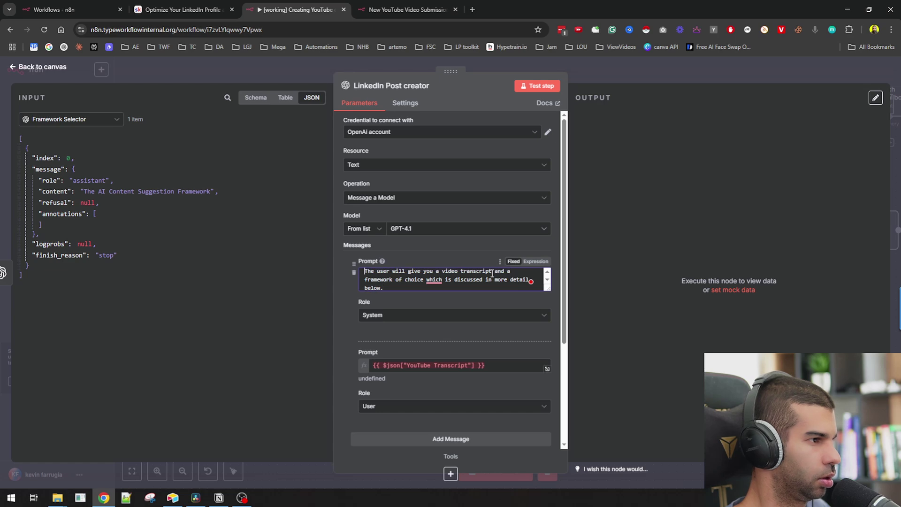
key("ctrl+End")
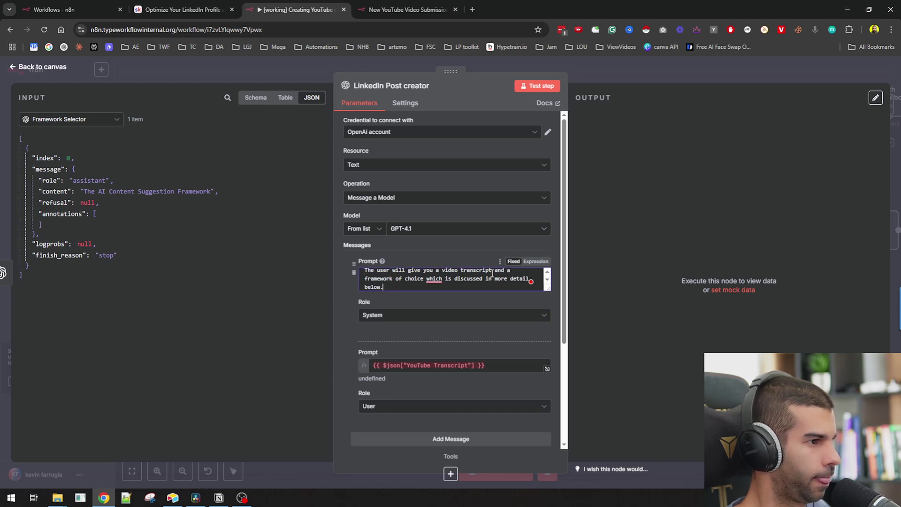
key("Return")
key("Return")
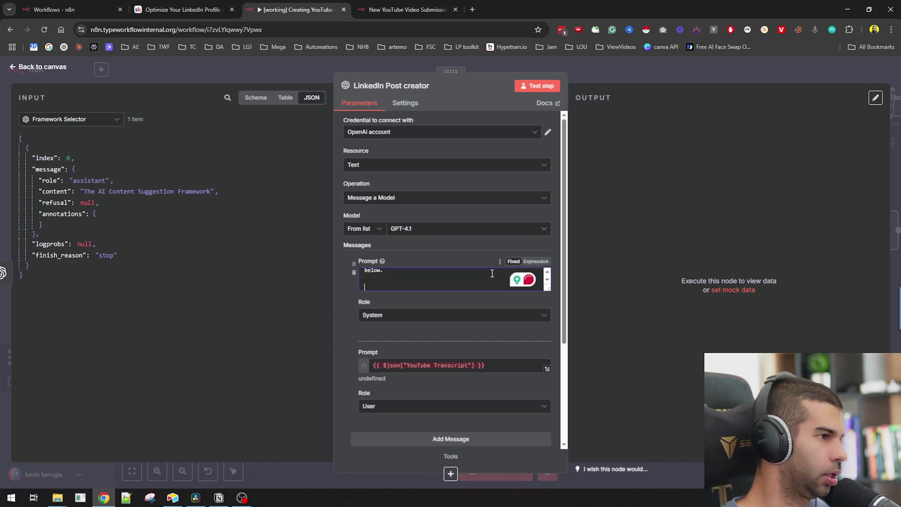
type("Your job is")
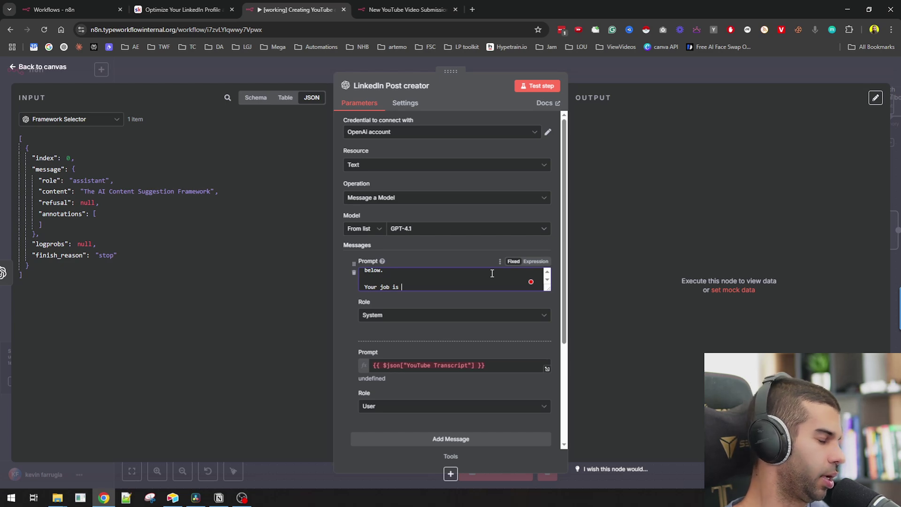
type("to convert the youtube transcript into a ready to pos")
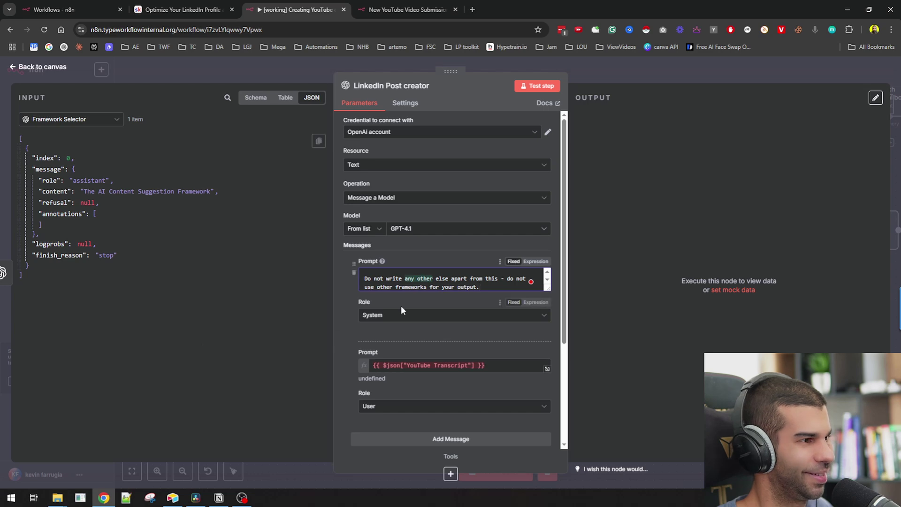
left_click(416, 279)
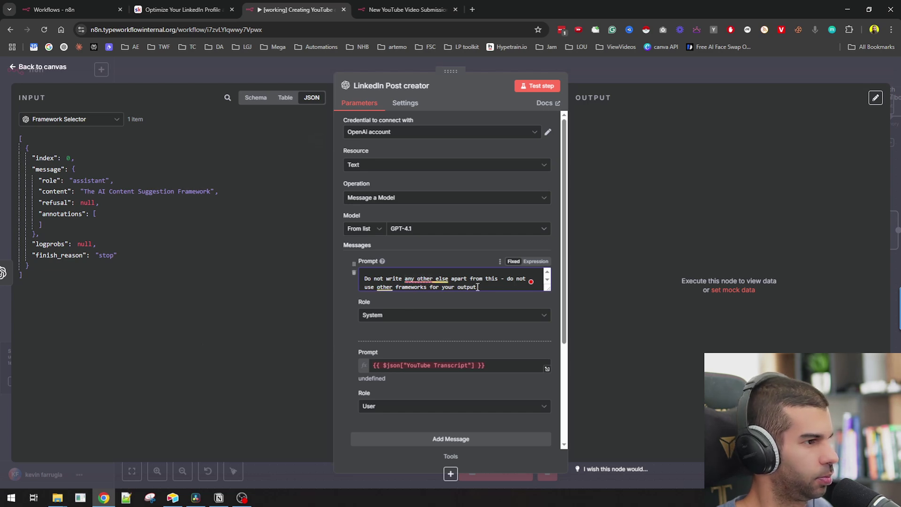
type(".")
mouse_move(390, 292)
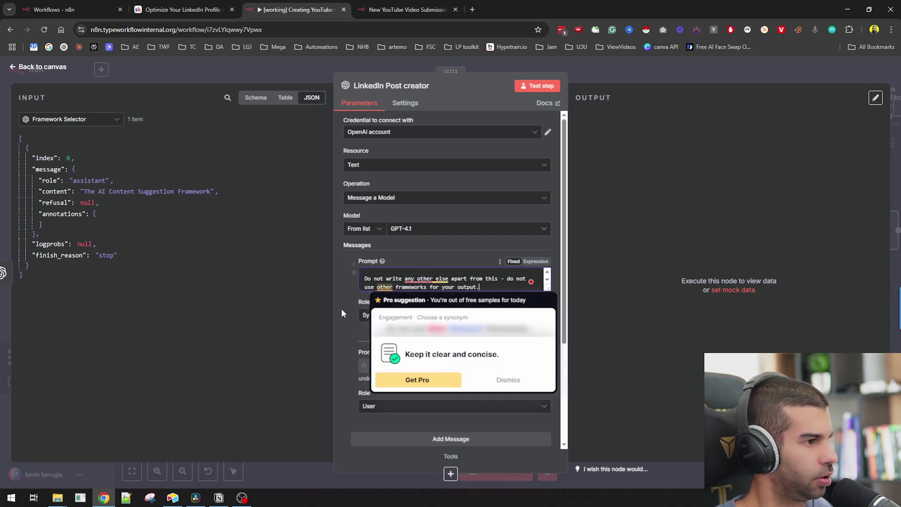
left_click(344, 302)
scroll(441, 331, "down", 1)
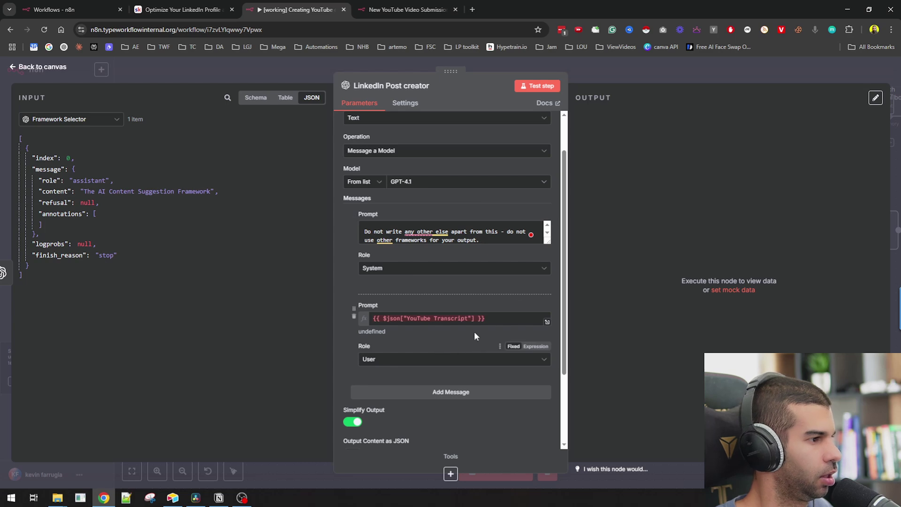
- Replace the old user-prompt expression with 'Transcript:' followed by the form's YouTube Transcript field
left_click(501, 319)
type("Transc")
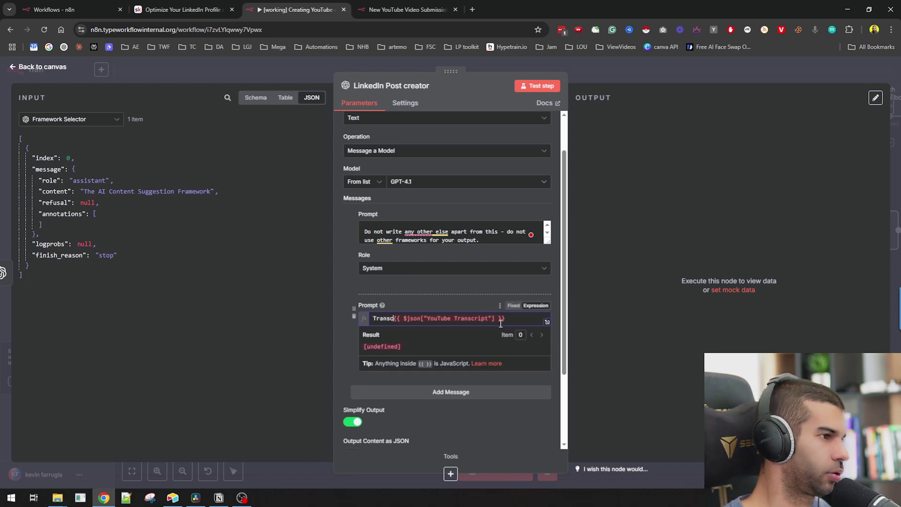
type("ript:")
key("Return")
key("shift+End")
key("ctrl+x")
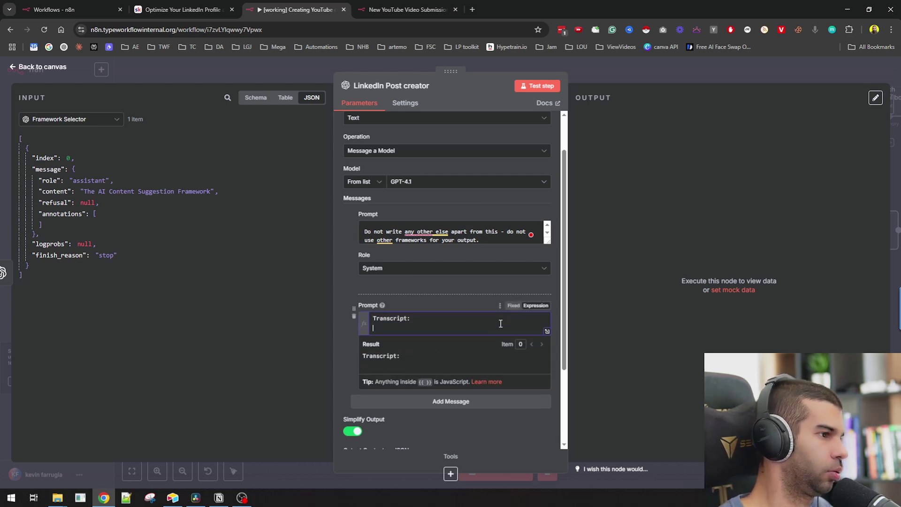
left_click(88, 123)
left_click(71, 159)
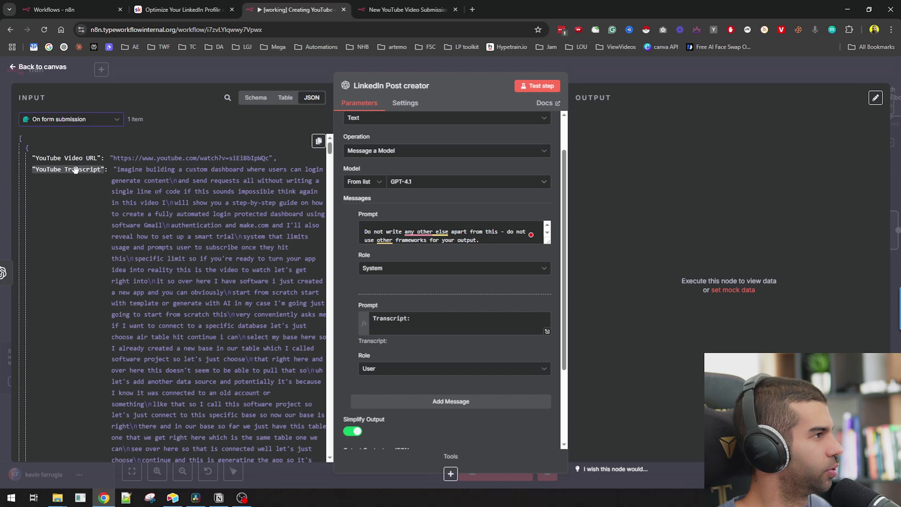
left_click_drag(76, 170, 425, 334)
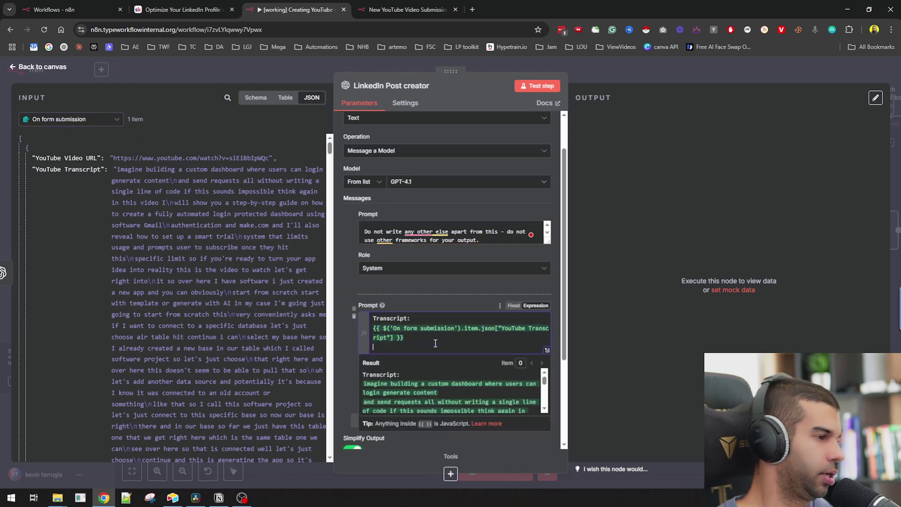
- Add a 'Framework to use:' line filled with Framework Selector's message content
key("Return")
type("Fream")
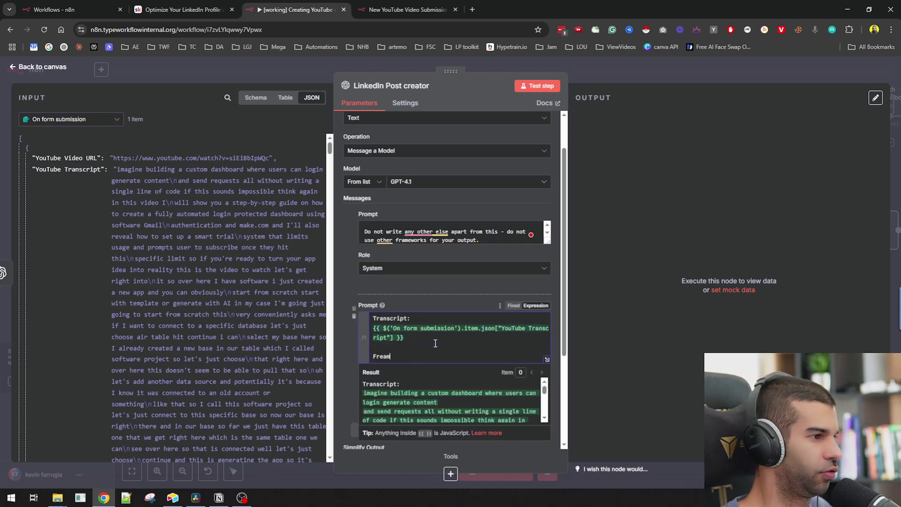
key("BackSpace")
type("amework to ")
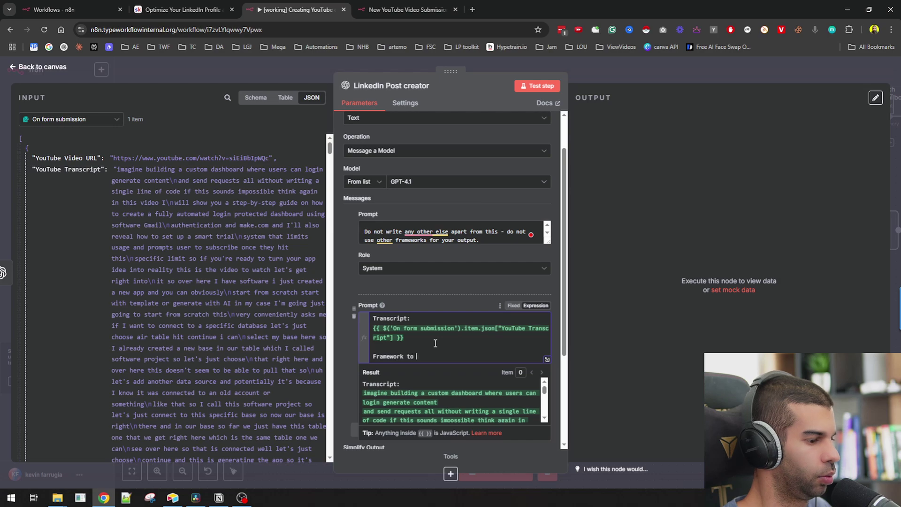
type("use:")
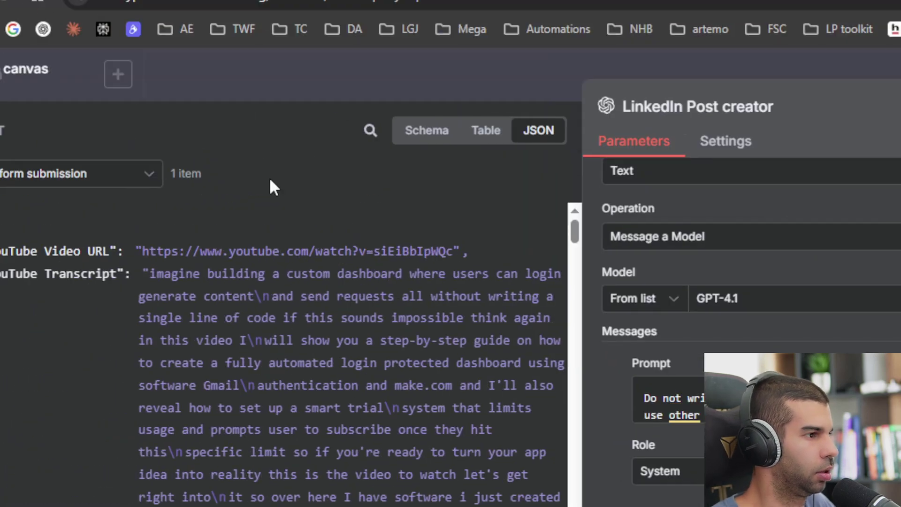
left_click(35, 171)
left_click(48, 241)
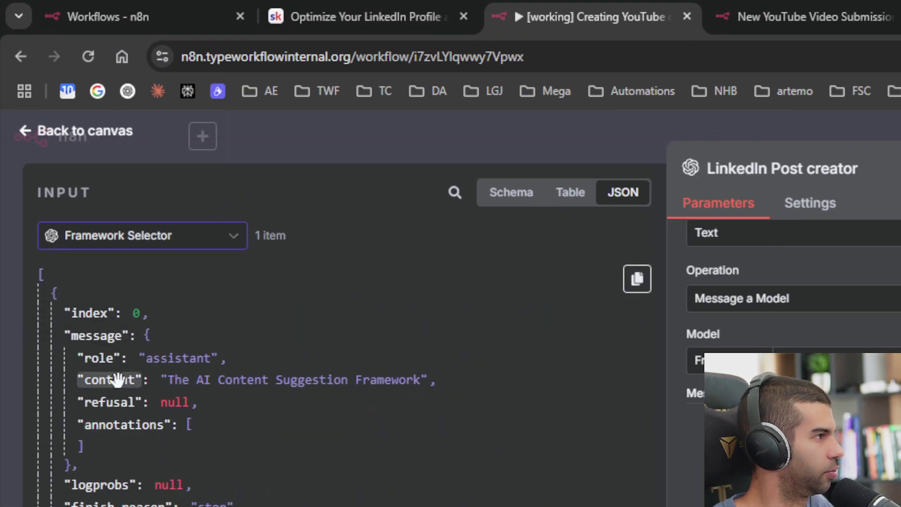
left_click_drag(118, 379, 456, 259)
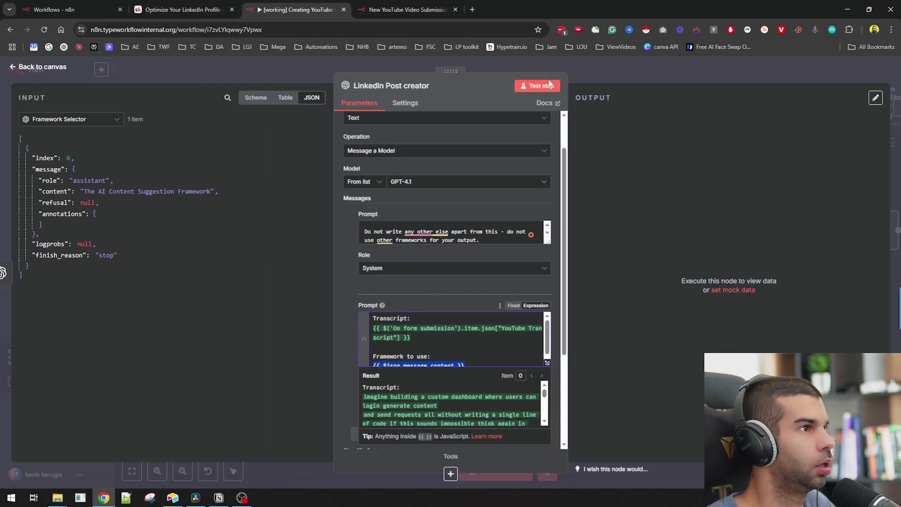
- Test-run LinkedIn Post creator and review its no-code custom dashboard post with hashtags
left_click(550, 84)
left_click(636, 72)
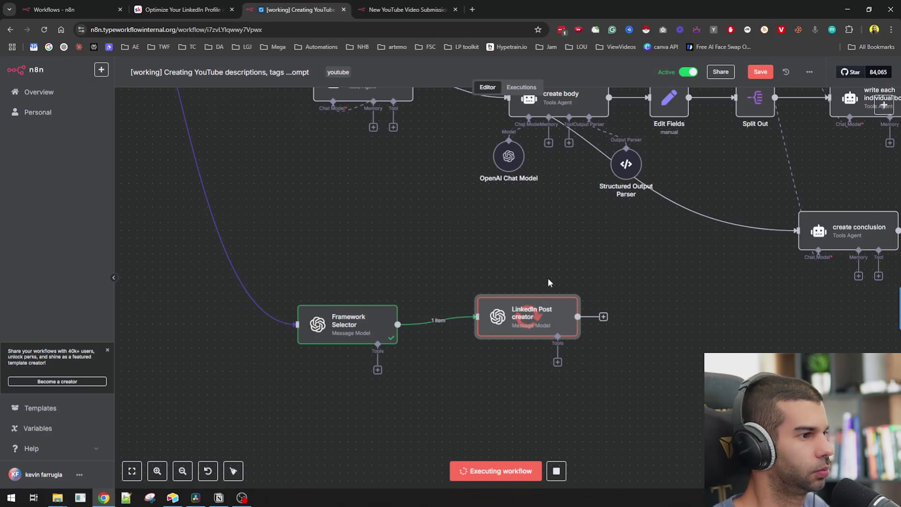
left_click_drag(533, 322, 503, 330)
double_click(494, 325)
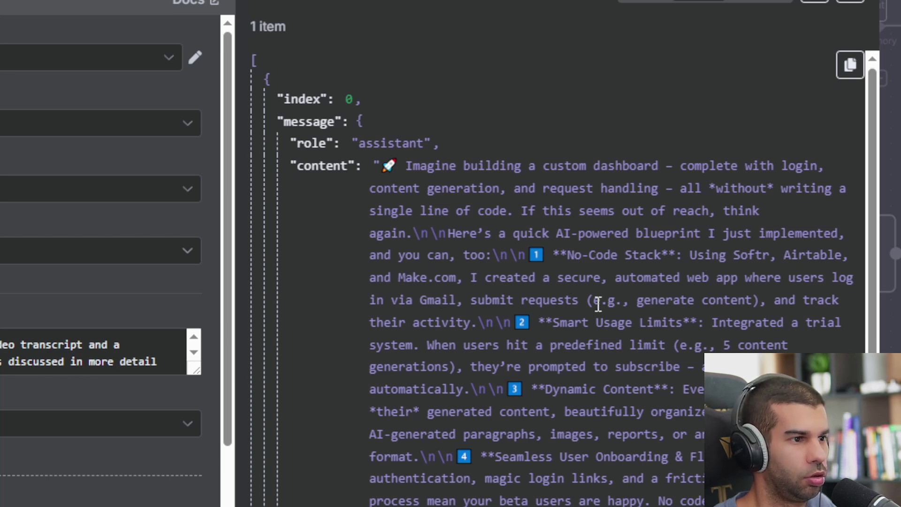
scroll(599, 303, "down", 6)
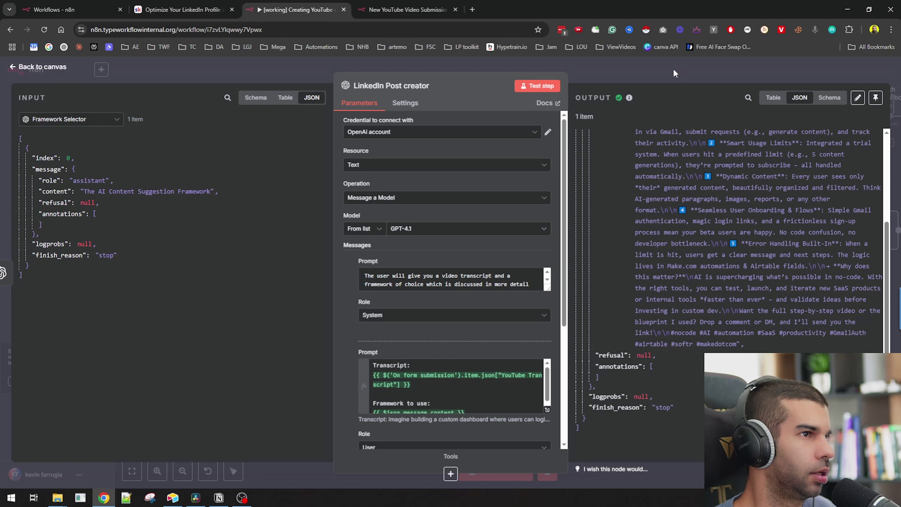
- Place the pasted Airtable update node, Airtable1, directly after LinkedIn Post creator
left_click(673, 69)
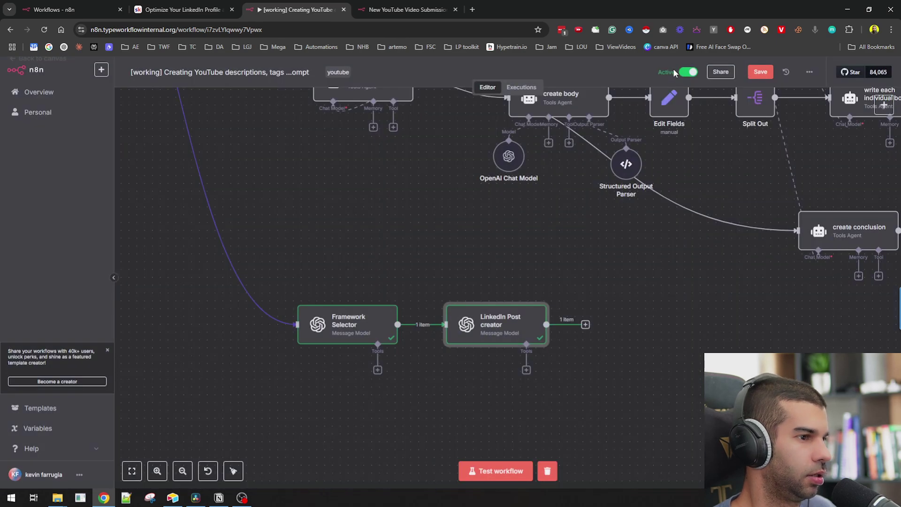
scroll(473, 338, "right", 5)
scroll(473, 338, "down", 2)
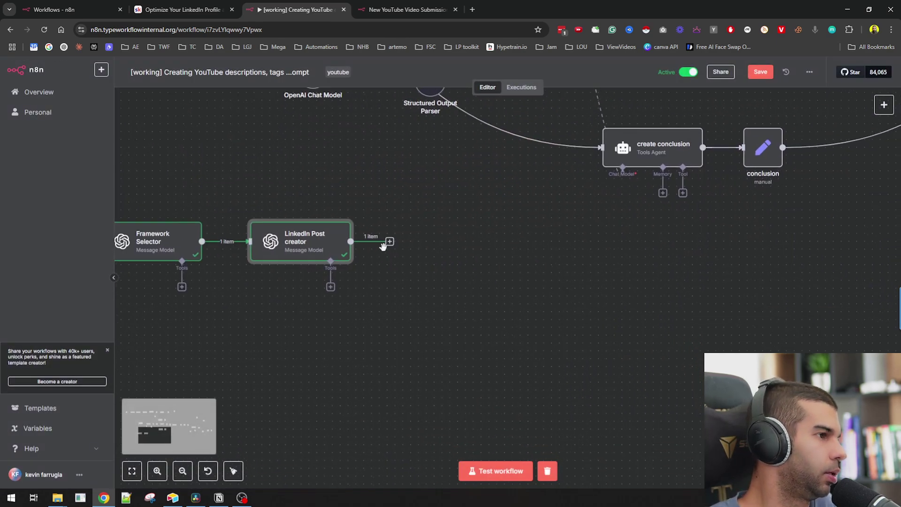
scroll(629, 242, "down", 5)
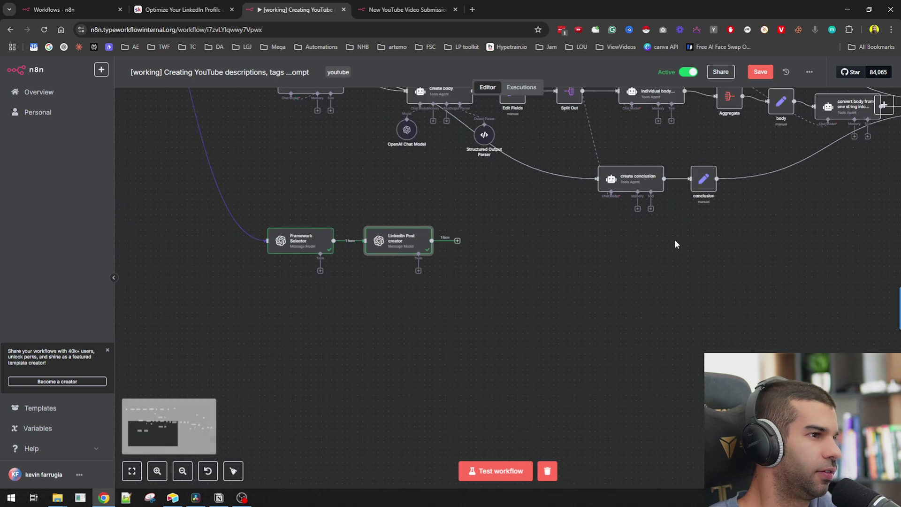
scroll(598, 399, "up", 5)
scroll(593, 395, "right", 5)
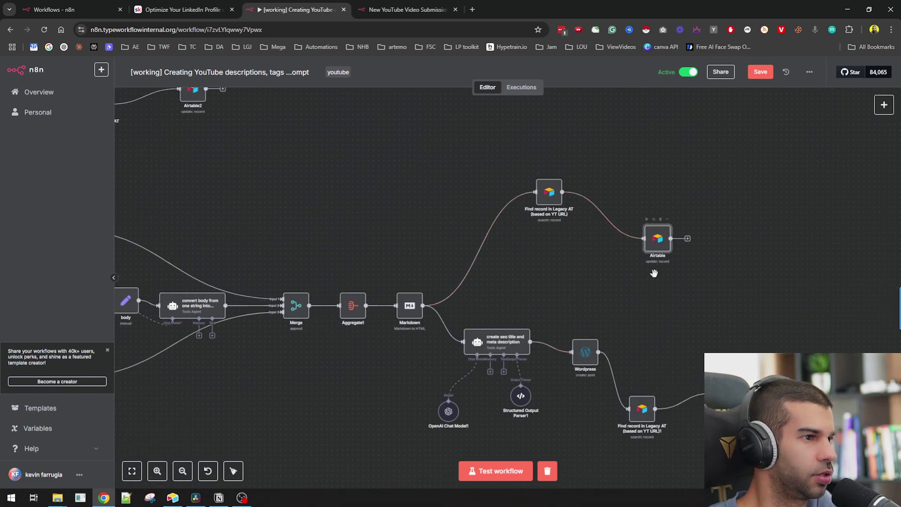
scroll(664, 249, "down", 5)
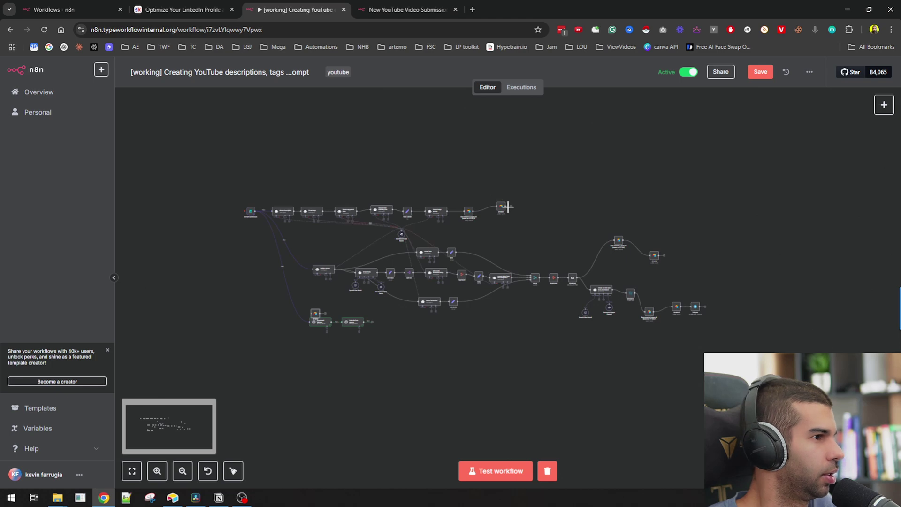
left_click_drag(506, 206, 317, 319)
scroll(318, 320, "up", 5)
left_click_drag(326, 282, 559, 320)
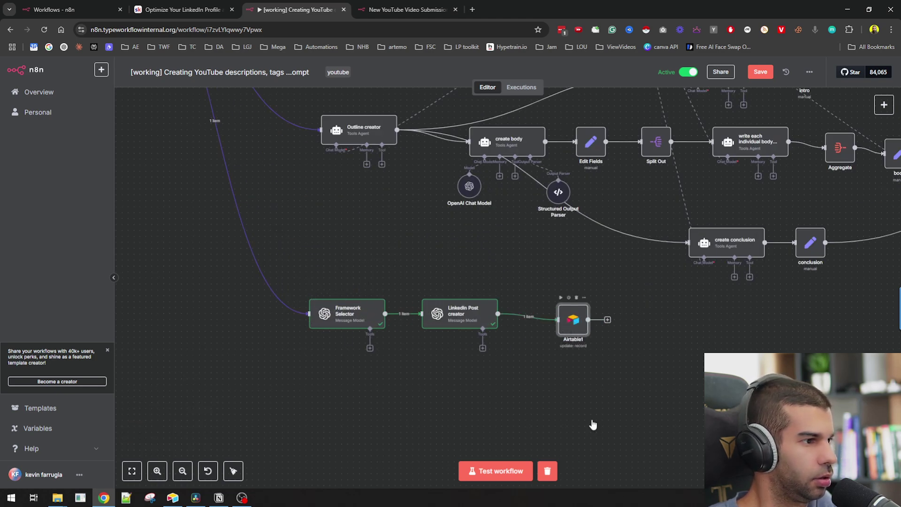
- Review Airtable1's settings and pan across the workflow to the Find record branch
key("Return")
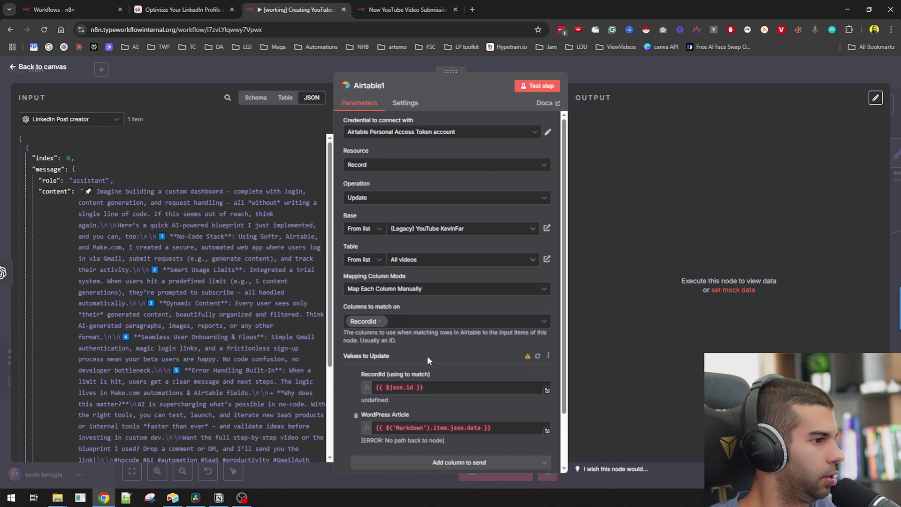
left_click(624, 74)
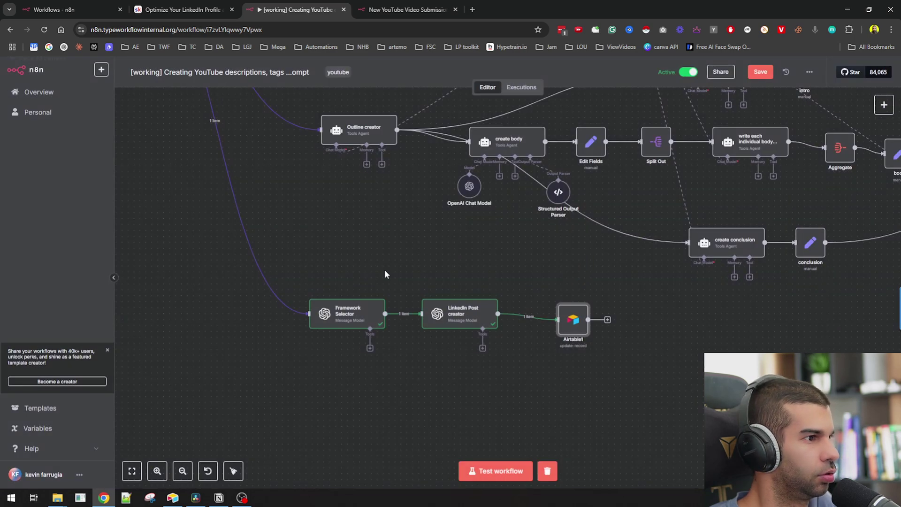
scroll(289, 232, "up", 6)
scroll(211, 263, "right", 5)
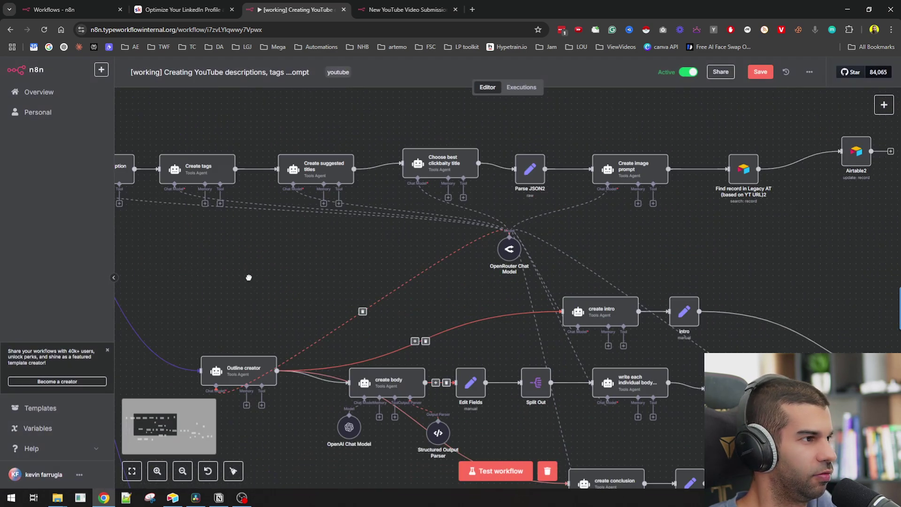
left_click_drag(135, 292, 482, 304)
scroll(482, 305, "right", 15)
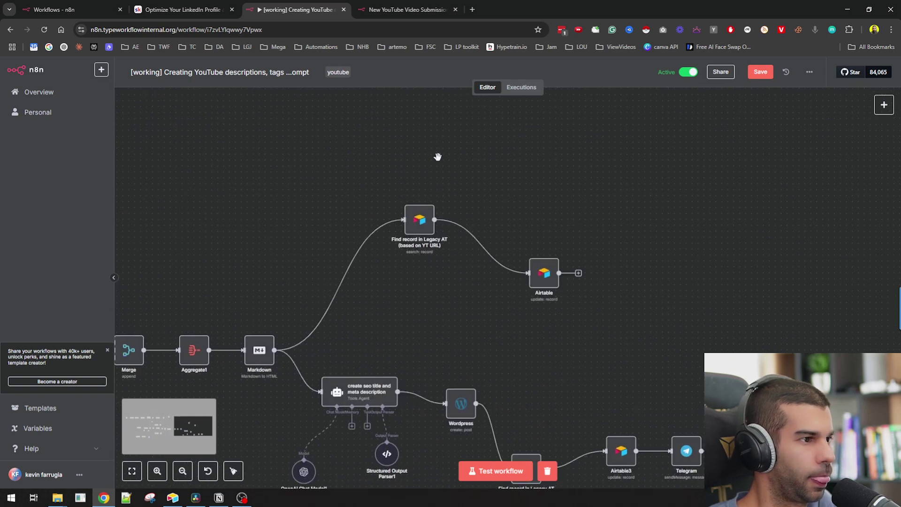
left_click_drag(438, 155, 657, 302)
scroll(282, 301, "left", 15)
scroll(282, 301, "down", 3)
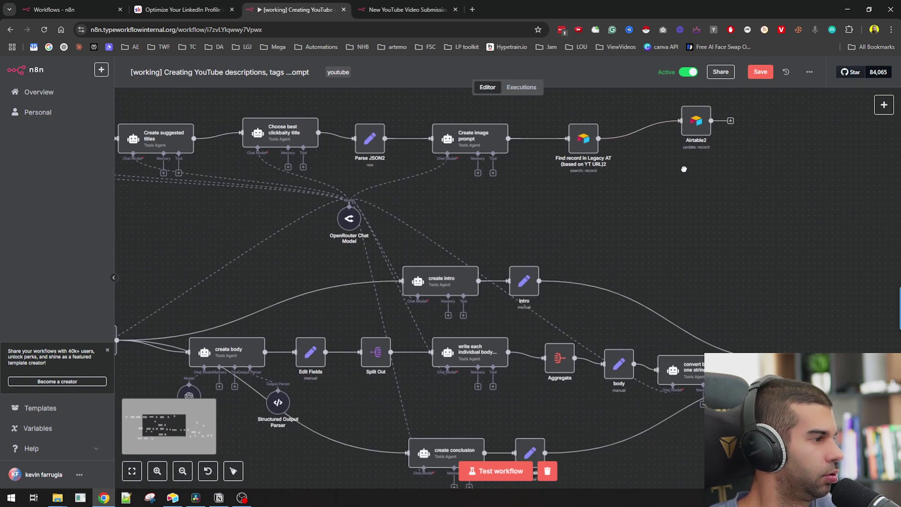
scroll(235, 214, "left", 10)
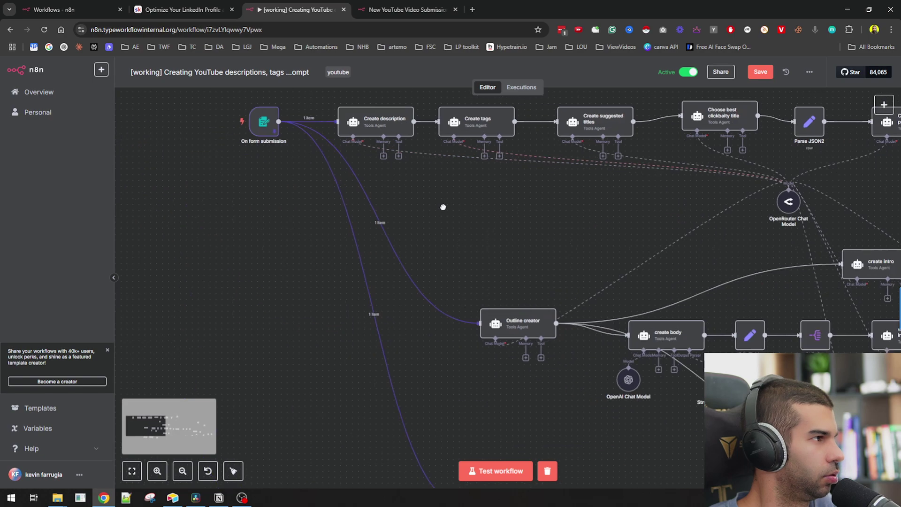
scroll(459, 348, "down", 6)
scroll(459, 348, "right", 10)
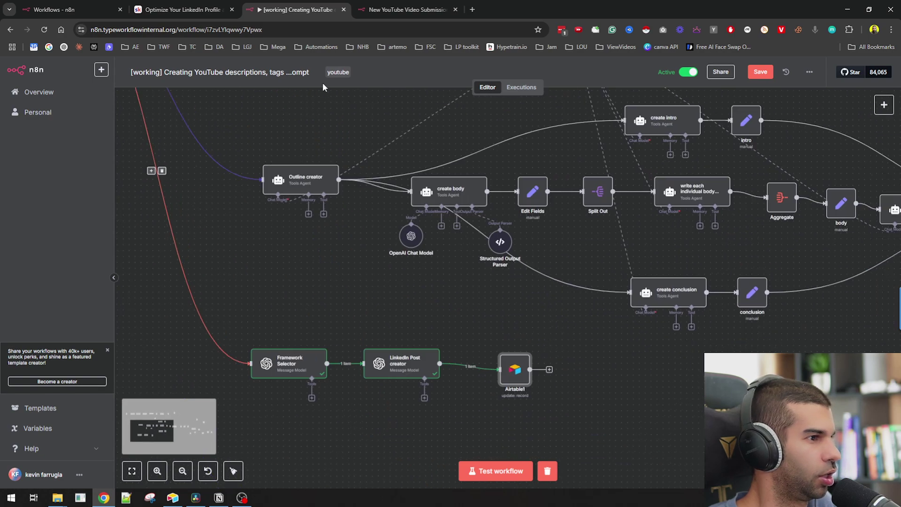
double_click(504, 367)
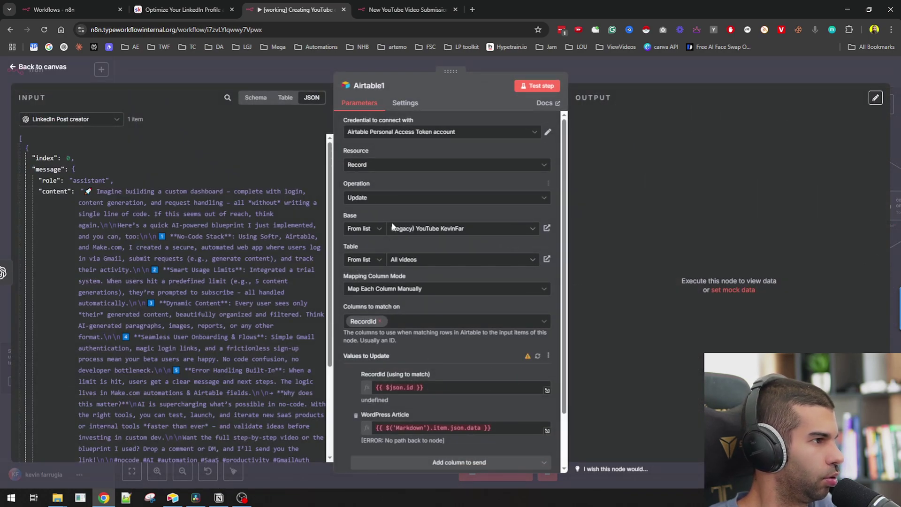
left_click(655, 69)
- Copy the 'Find record in Legacy AT (based on YT URL)' node and place it below the LinkedIn chain
scroll(686, 299, "right", 5)
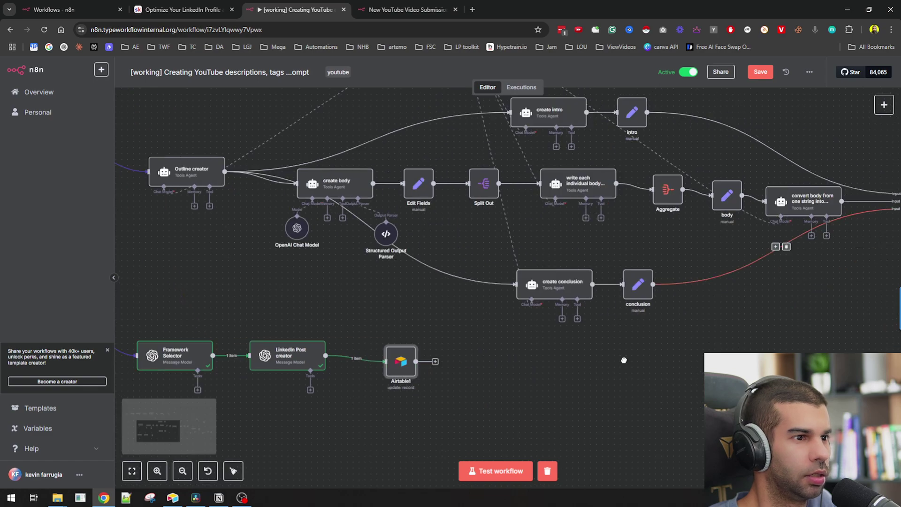
scroll(685, 299, "up", 5)
scroll(685, 299, "right", 8)
scroll(685, 299, "up", 2)
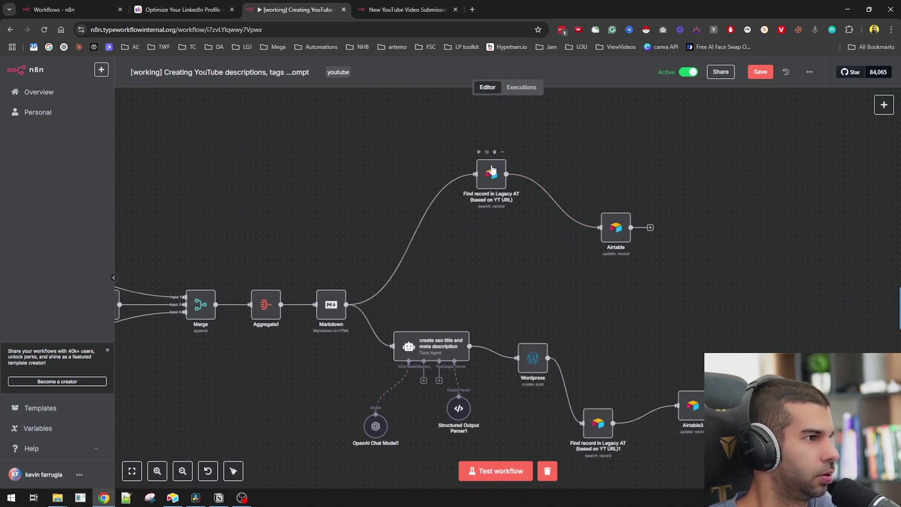
left_click(491, 172)
scroll(507, 247, "down", 10)
scroll(614, 242, "left", 5)
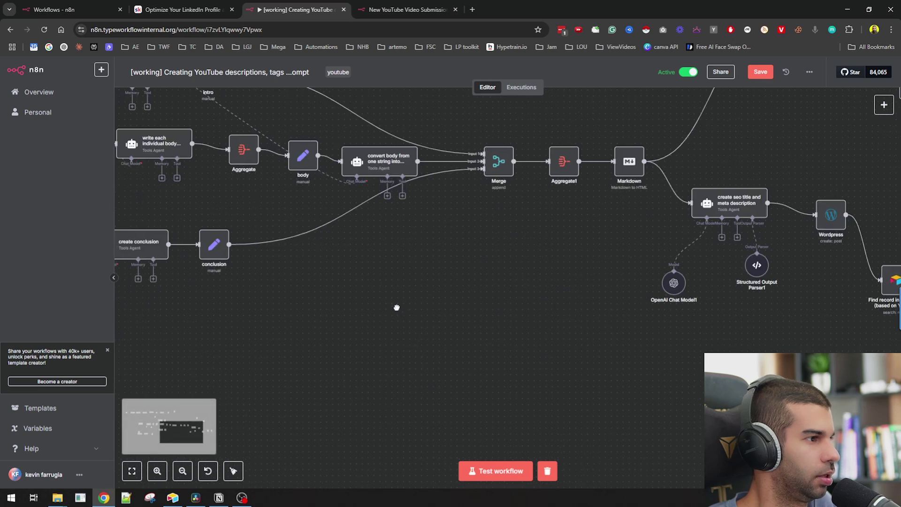
scroll(397, 306, "right", 8)
scroll(661, 302, "left", 4)
left_click_drag(315, 205, 588, 294)
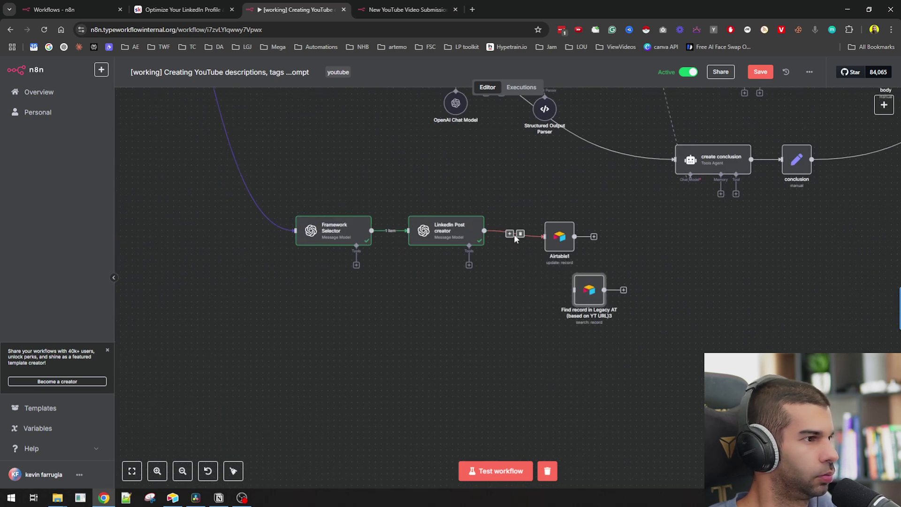
- Replace the LinkedIn Post creator→Airtable1 link with a connection from the Find record copy
left_click(515, 235)
left_click_drag(559, 238, 679, 290)
left_click_drag(605, 289, 664, 289)
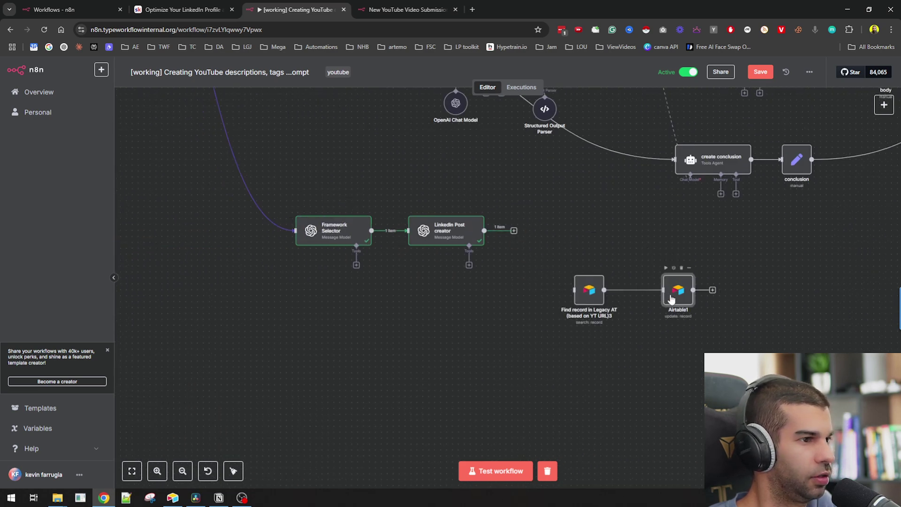
mouse_move(519, 233)
left_mouse_down()
mouse_move(568, 283)
mouse_move(533, 241)
mouse_move(543, 277)
mouse_move(591, 294)
left_mouse_up()
- Test the Find record search, which returns the Published 'softr+airtable' record
double_click(590, 290)
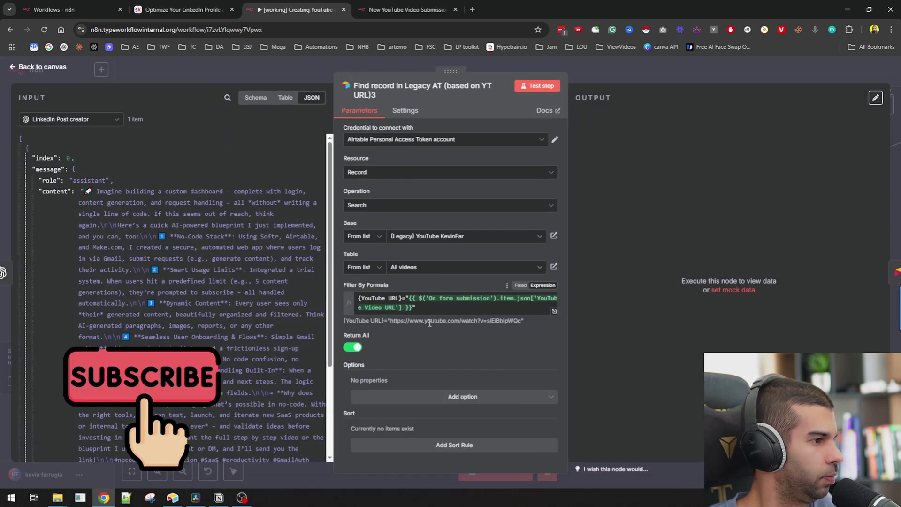
left_click(537, 85)
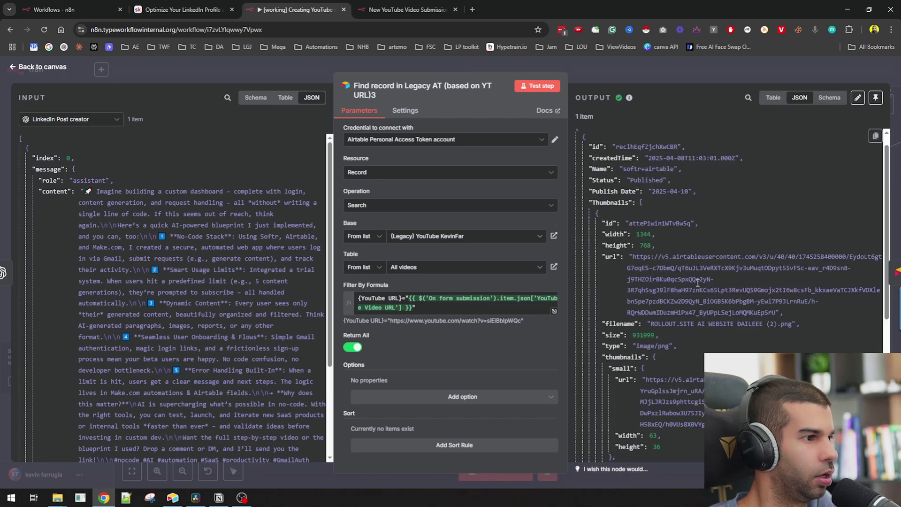
scroll(704, 335, "up", 1)
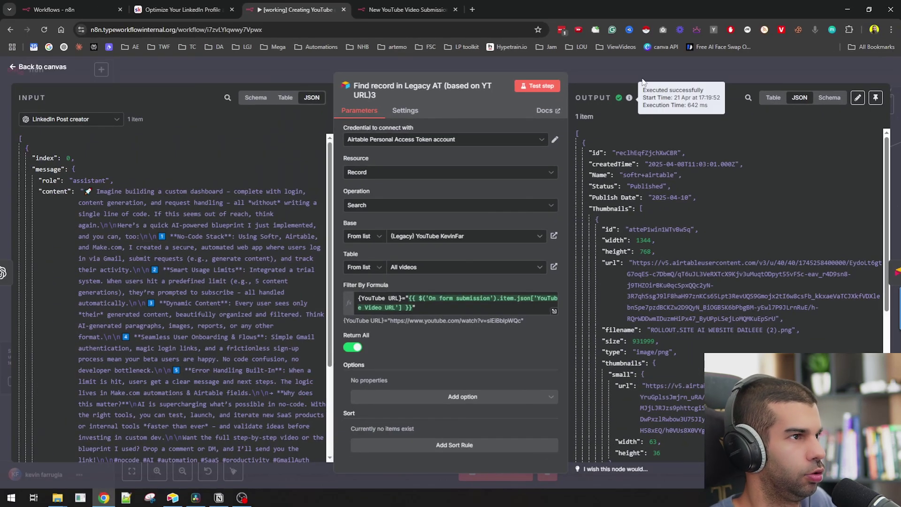
- Line up Find record and Airtable1 beside the LinkedIn chain and drop Airtable1's WordPress field mappings
key("Escape")
left_click_drag(584, 300, 551, 227)
left_click_drag(680, 298, 623, 240)
double_click(625, 230)
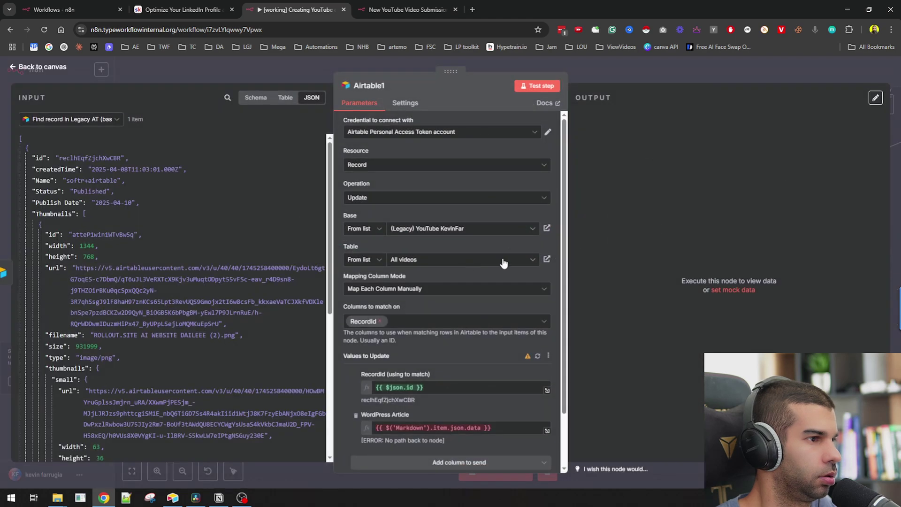
scroll(418, 310, "down", 3)
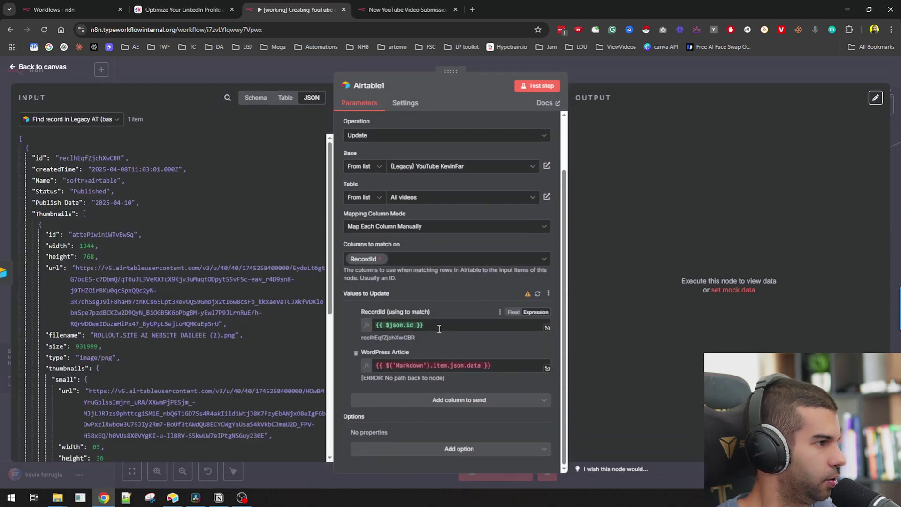
left_click(355, 353)
left_click(382, 400)
scroll(403, 353, "down", 5)
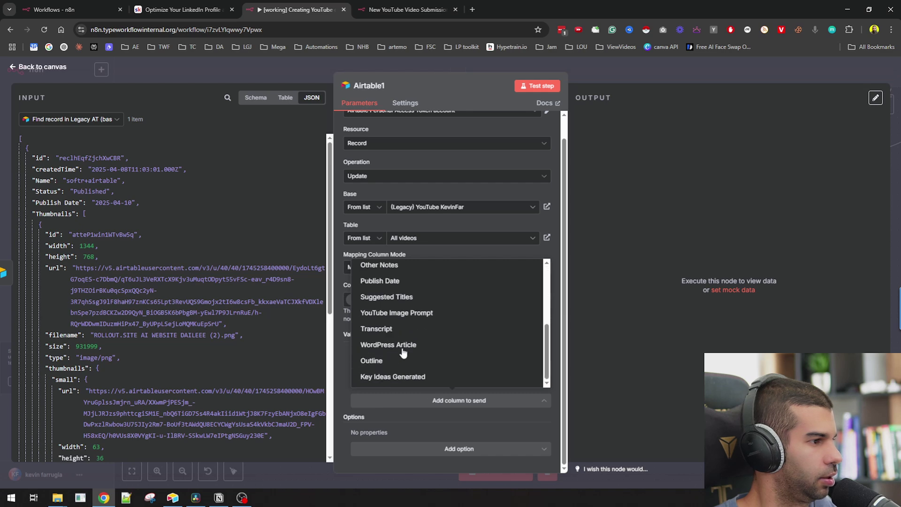
scroll(390, 362, "up", 5)
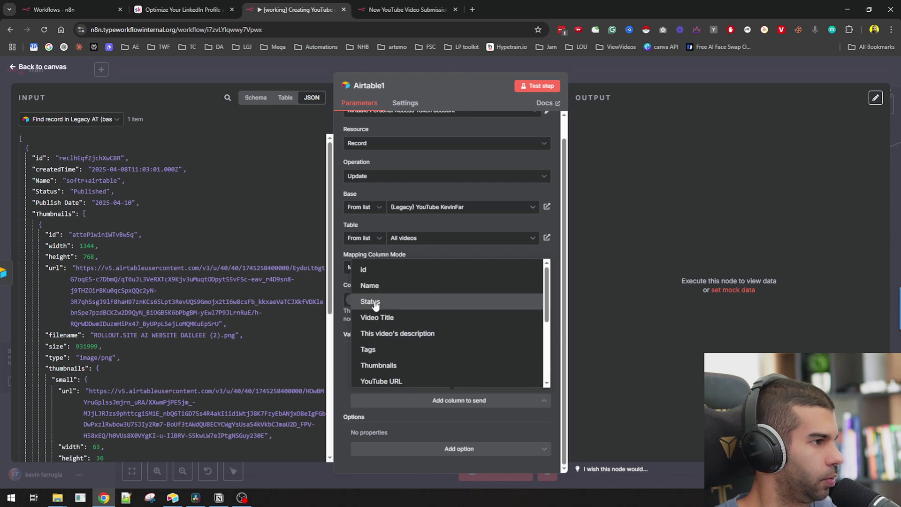
left_click(341, 354)
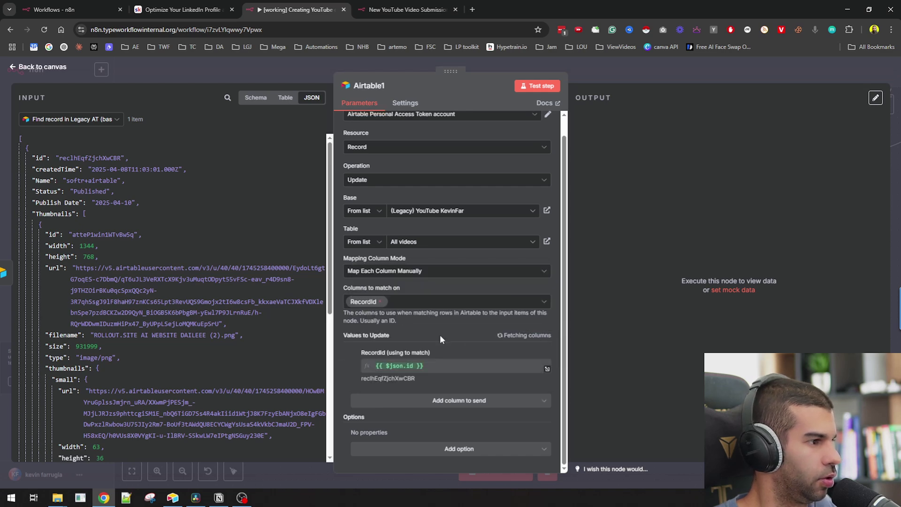
scroll(357, 309, "down", 2)
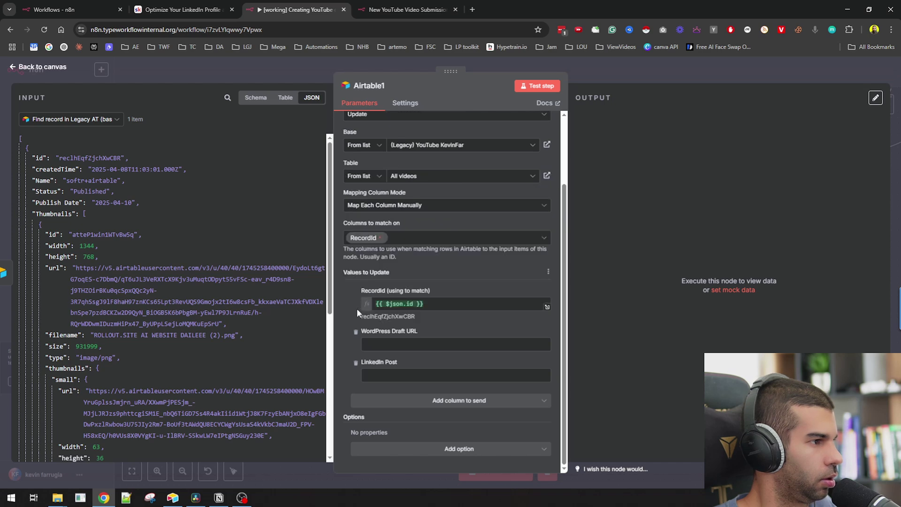
left_click(356, 334)
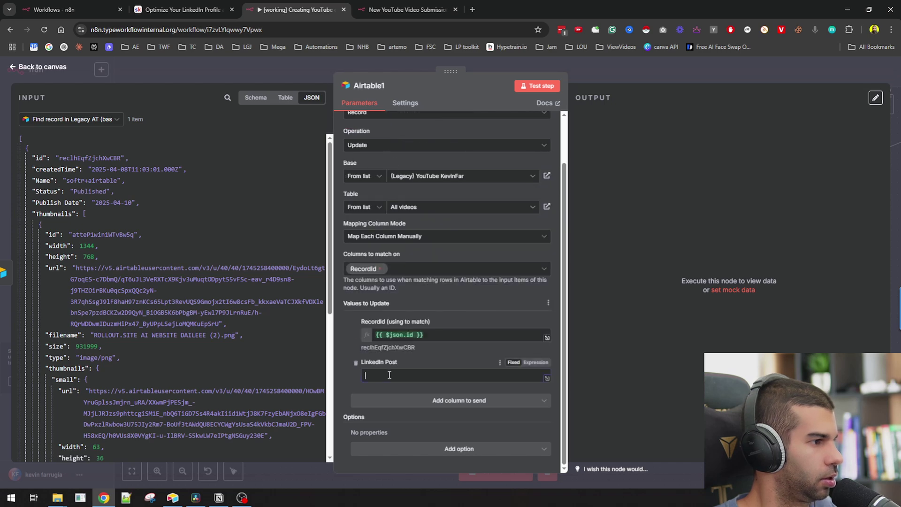
- Map LinkedIn Post creator's content to the LinkedIn Post field, copy the record id, and run the update
left_click(74, 120)
left_click(75, 160)
left_click_drag(54, 191, 452, 377)
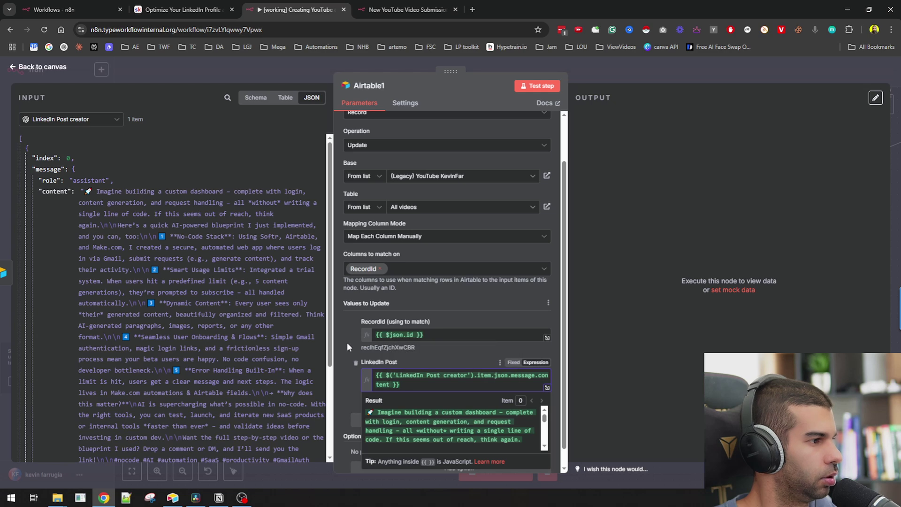
double_click(376, 347)
key("ctrl+c")
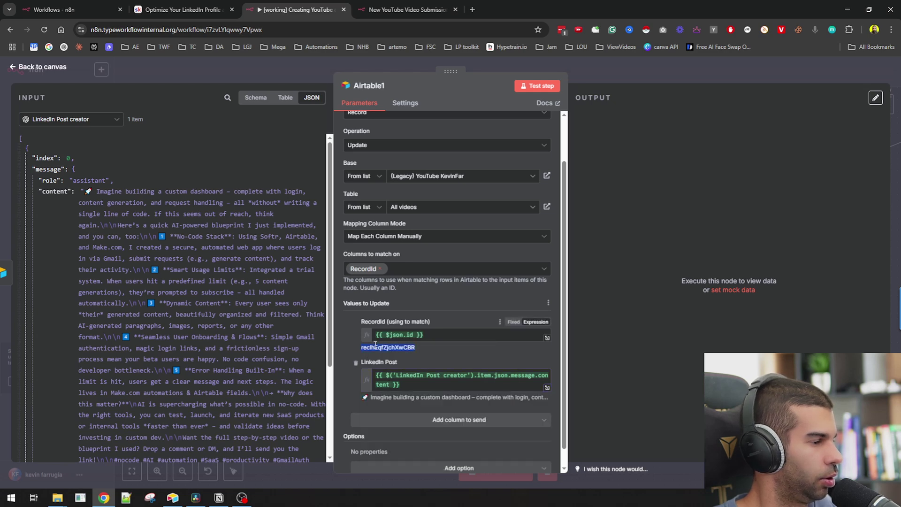
left_click(539, 86)
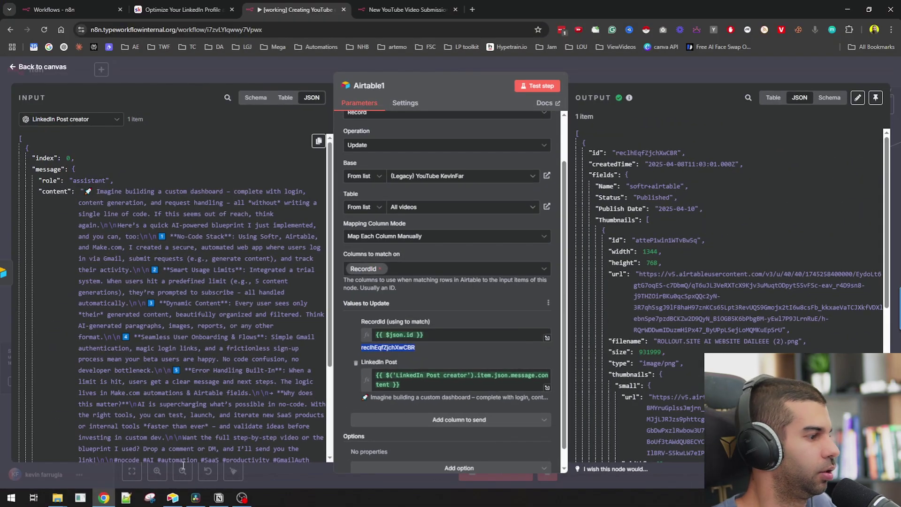
left_click(171, 499)
- Search the 'Published - Create LI post' view for the record id and expand 'softr+airtable'
key("ctrl+f")
key("ctrl+v")
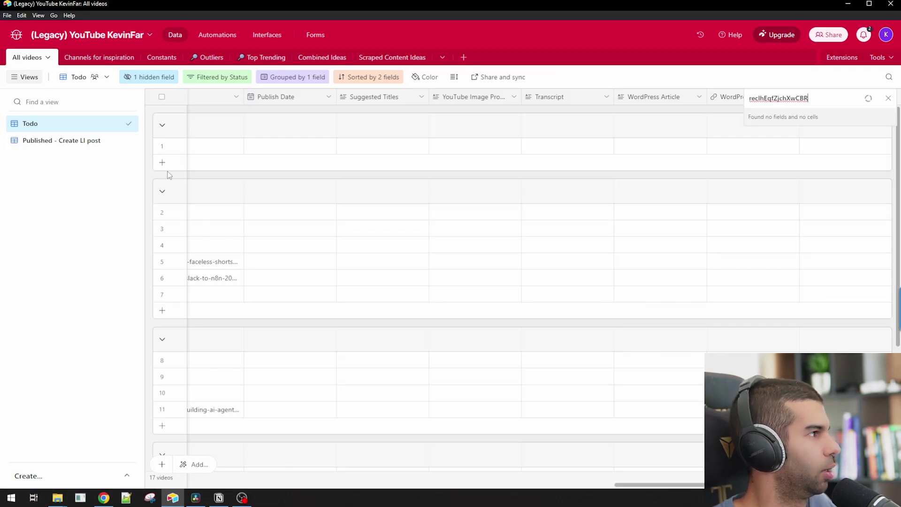
left_click(44, 140)
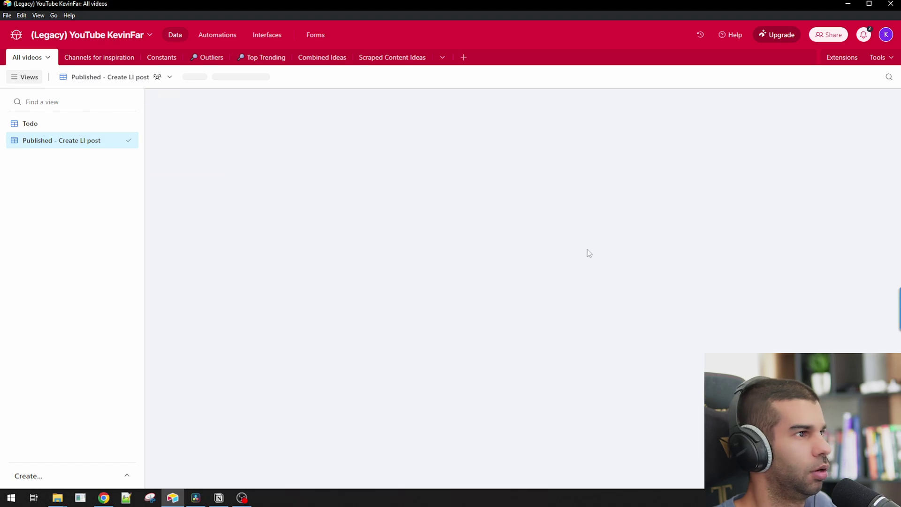
key("ctrl+v")
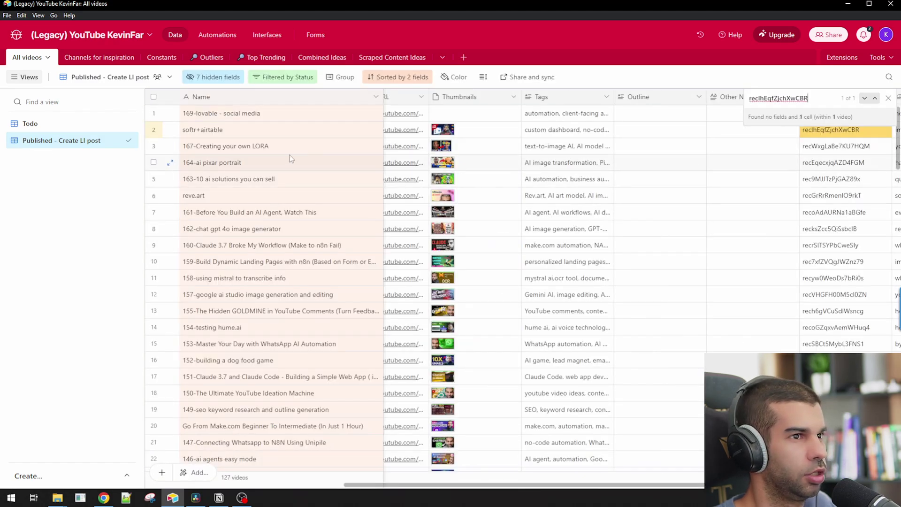
left_click(171, 130)
- Review the generated LinkedIn Post text and select all of it
scroll(571, 204, "down", 10)
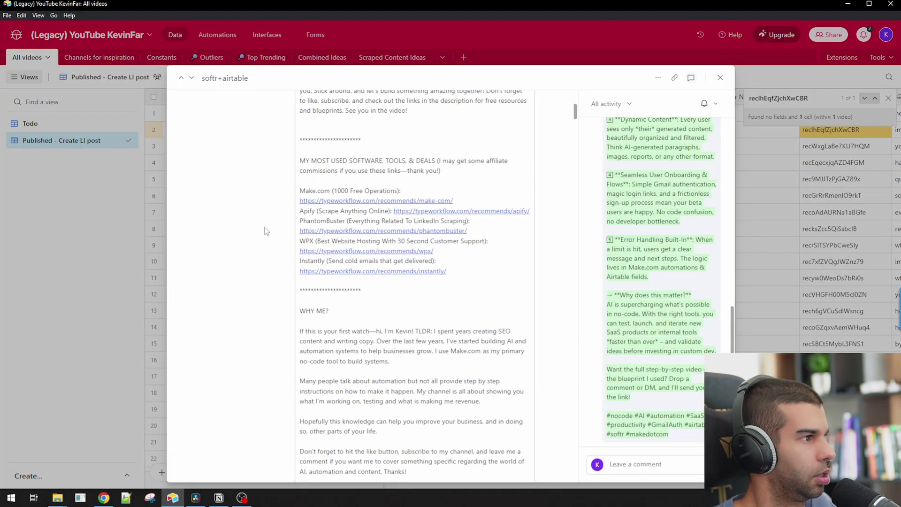
left_click_drag(576, 145, 576, 465)
scroll(254, 268, "down", 2)
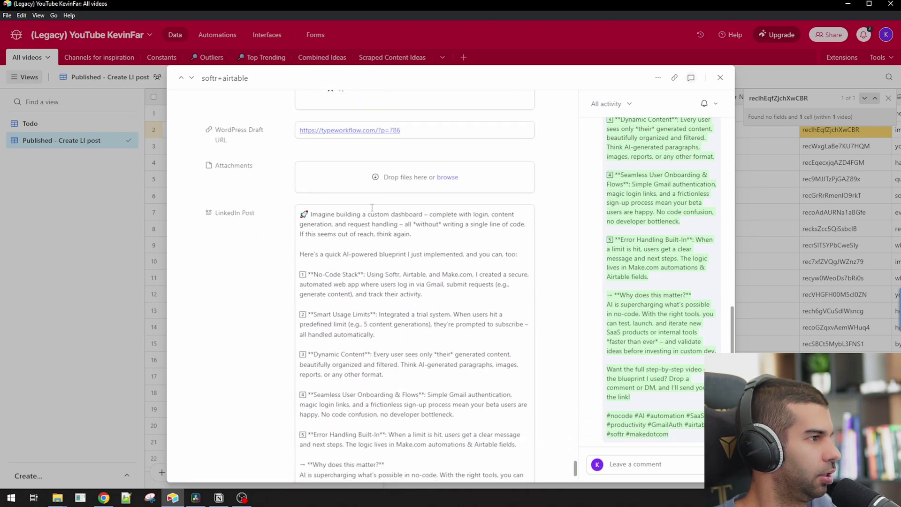
left_click_drag(327, 209, 412, 371)
scroll(411, 370, "down", 2)
left_click(412, 370)
scroll(412, 370, "down", 1)
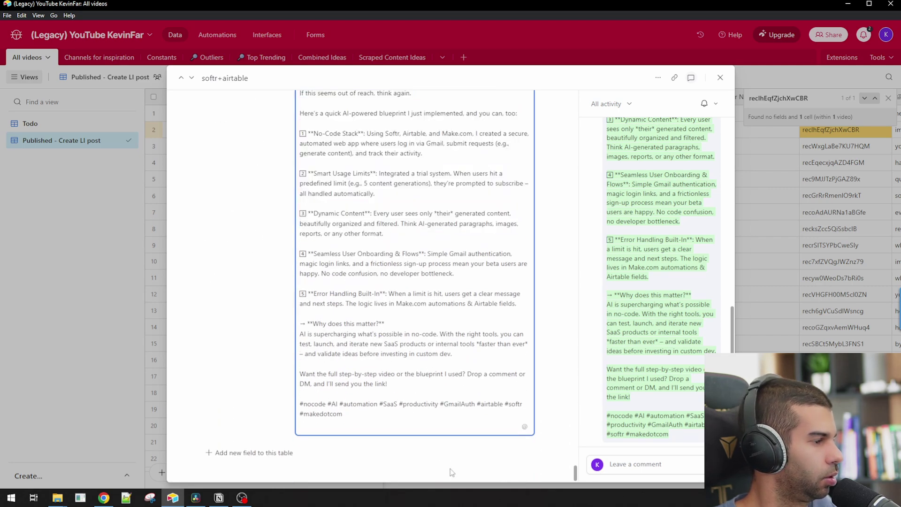
scroll(346, 327, "up", 2)
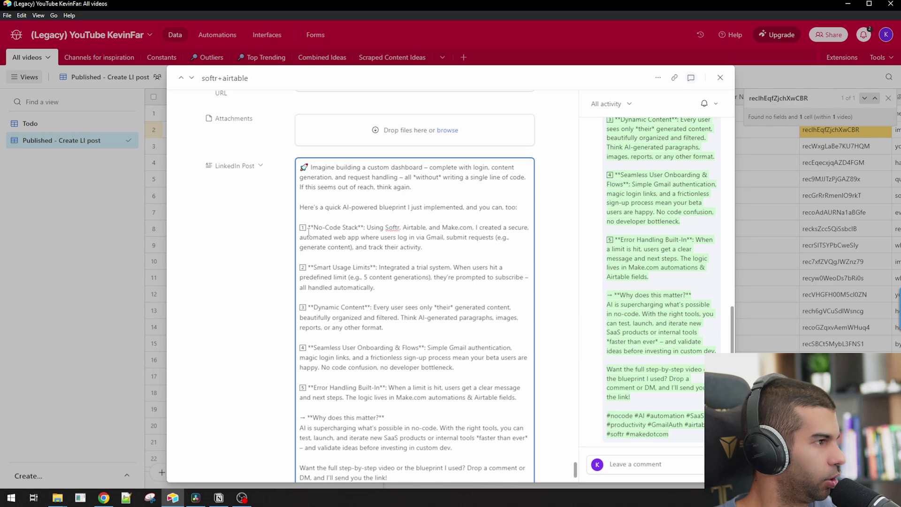
left_click_drag(312, 227, 375, 227)
left_click(332, 236)
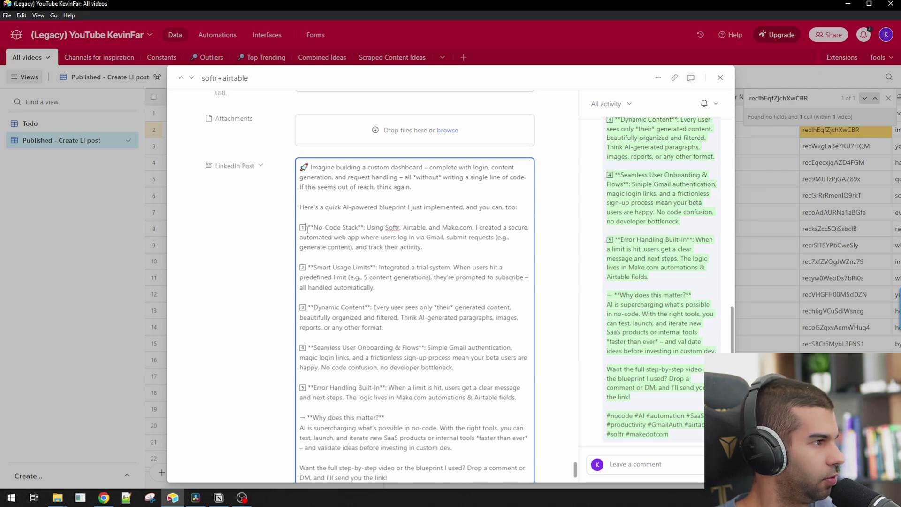
left_click_drag(307, 227, 369, 228)
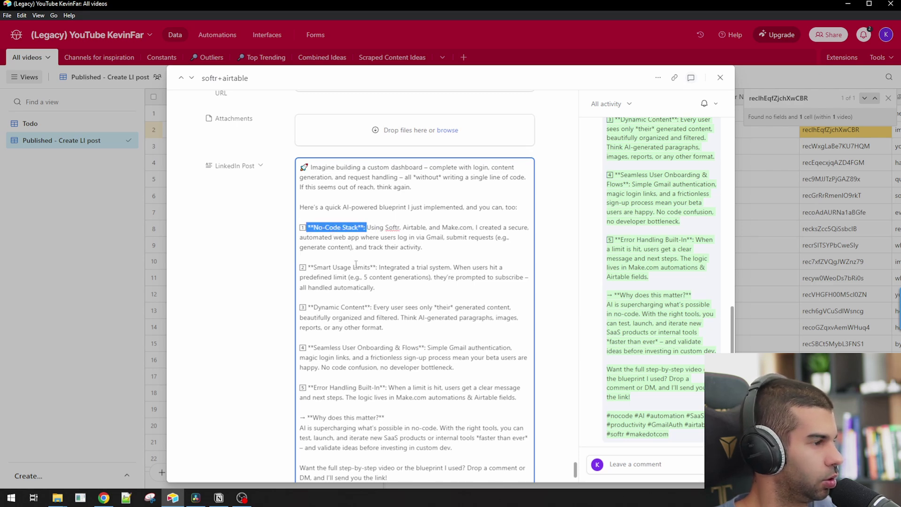
key("ctrl+a")
key("alt+Tab")
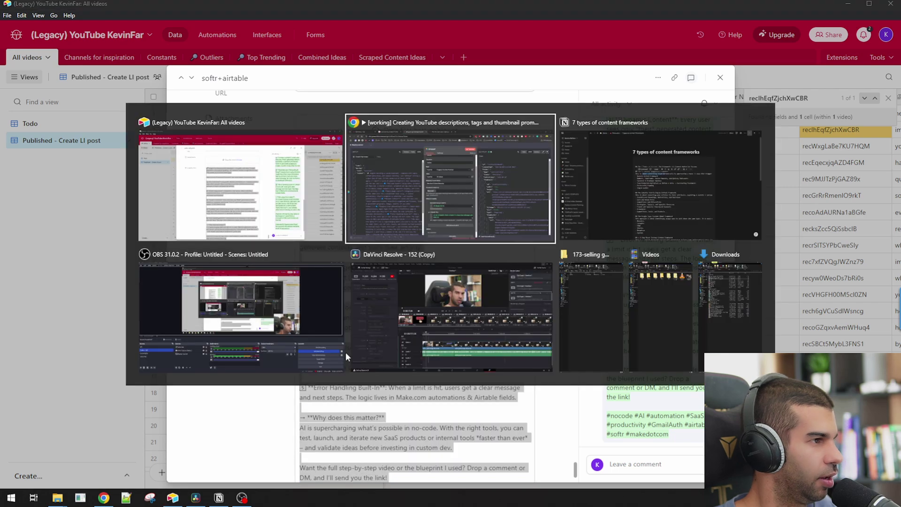
- Paste the copied post into a new post on linkedin.com
key("ctrl+t")
type("linkedin.com")
key("Return")
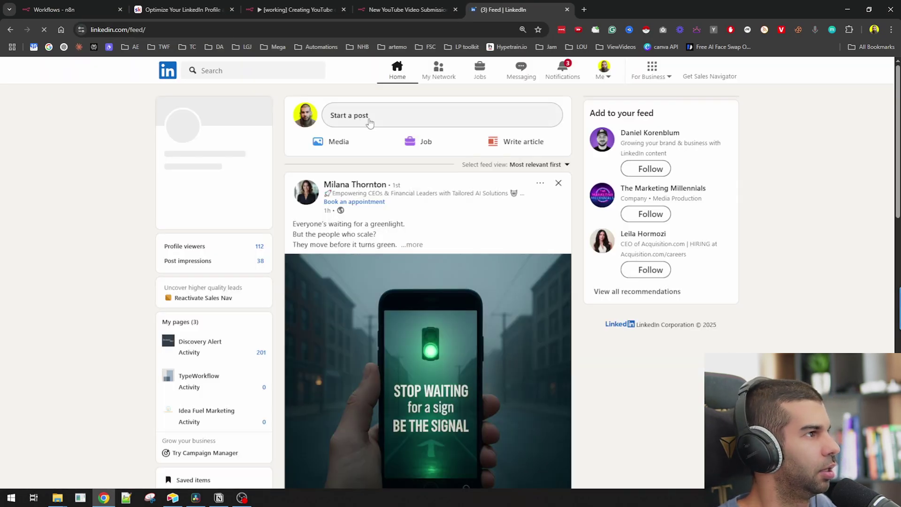
left_click(358, 115)
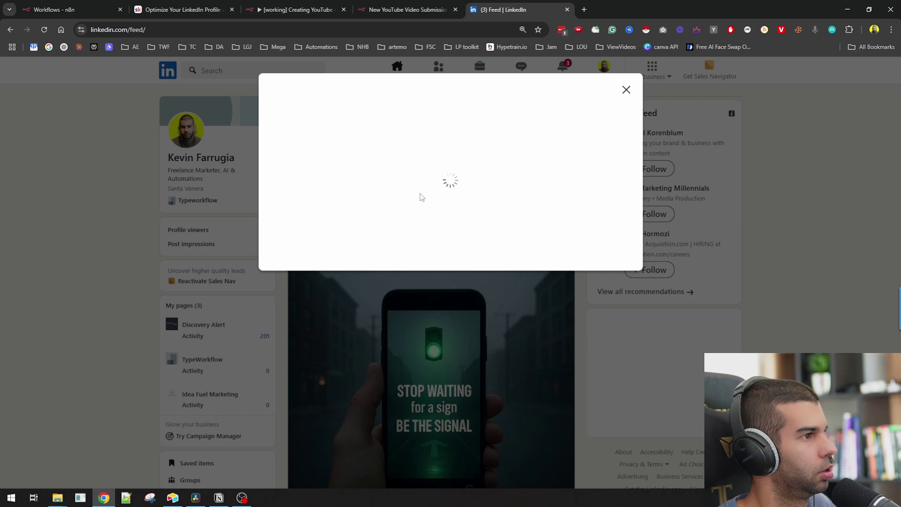
key("ctrl+v")
- Check the pasted formatting, removing the rocket emoji before 'Imagine' and inspecting asterisk headings and hashtags
scroll(350, 216, "up", 6)
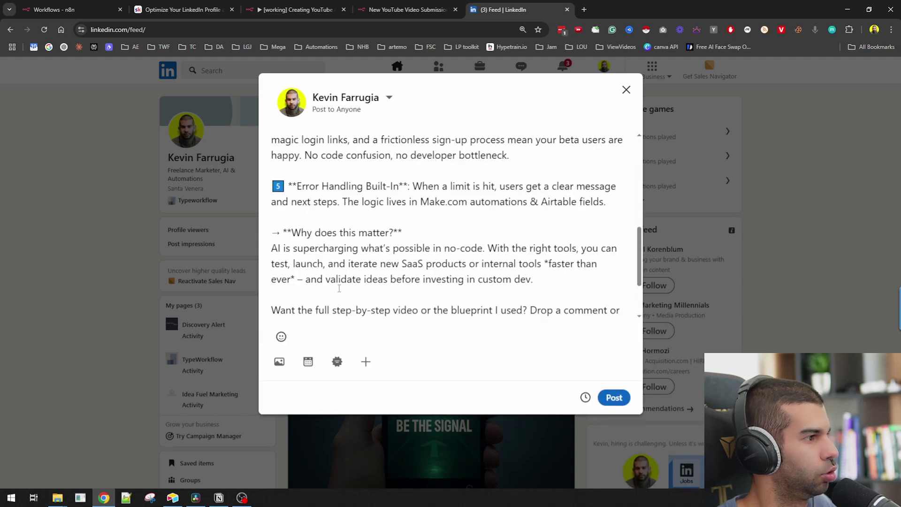
double_click(290, 177)
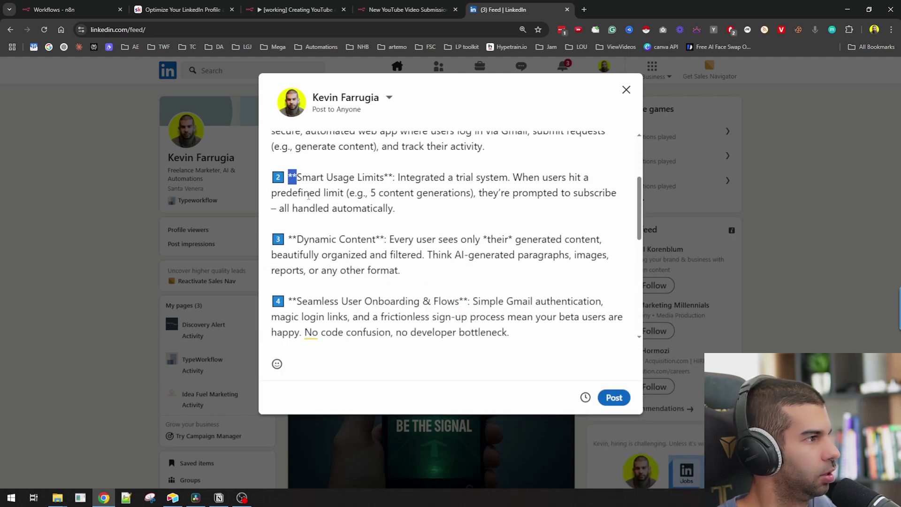
scroll(329, 232, "up", 3)
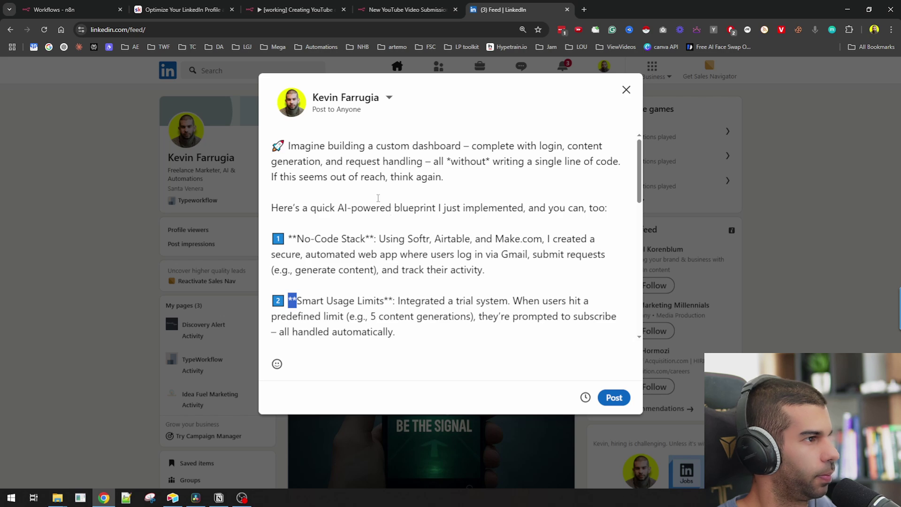
left_click(290, 146)
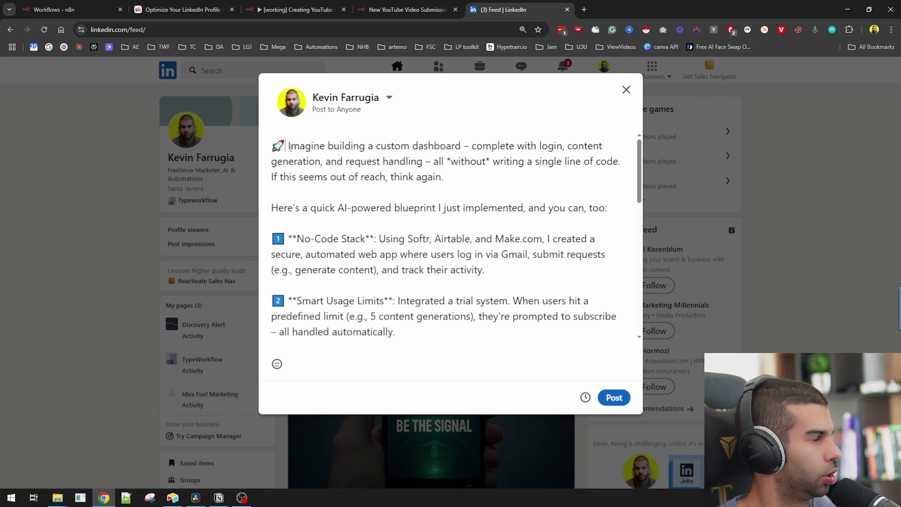
key("BackSpace")
key("BackSpace")
scroll(380, 282, "down", 15)
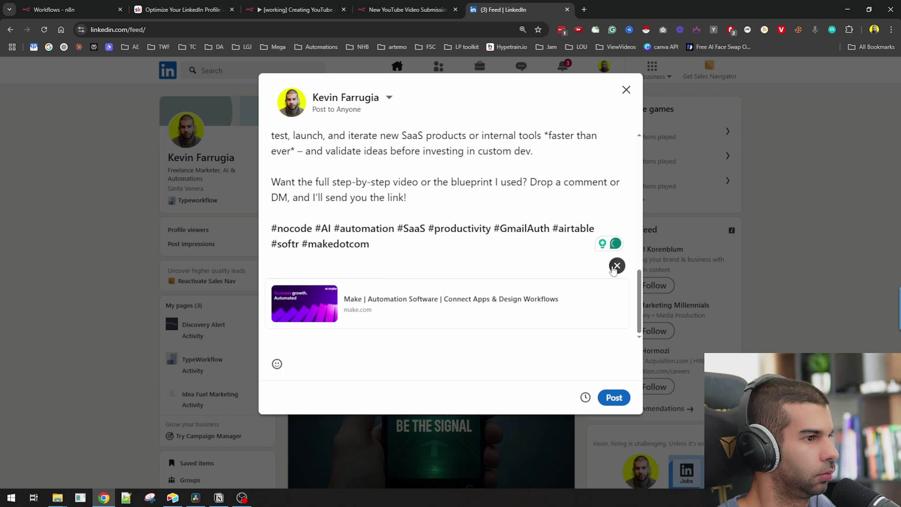
scroll(342, 274, "up", 10)
scroll(335, 234, "up", 3)
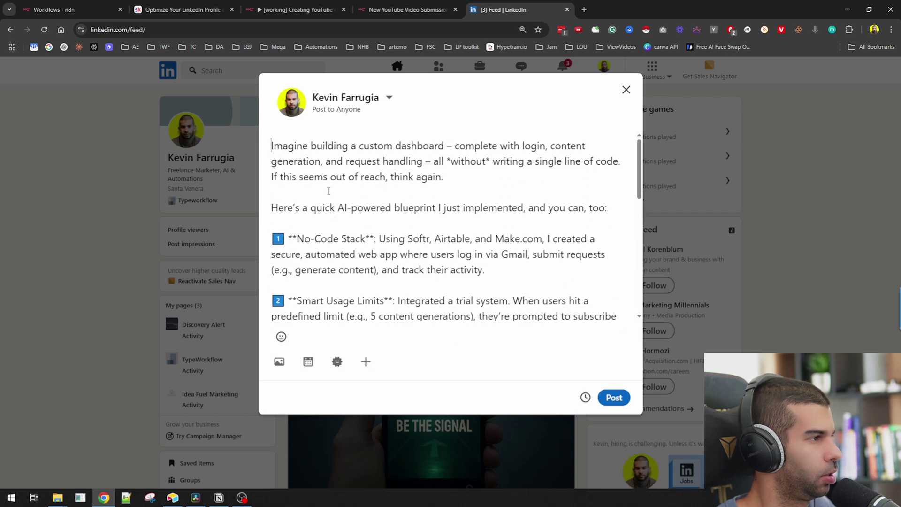
left_click_drag(288, 240, 299, 237)
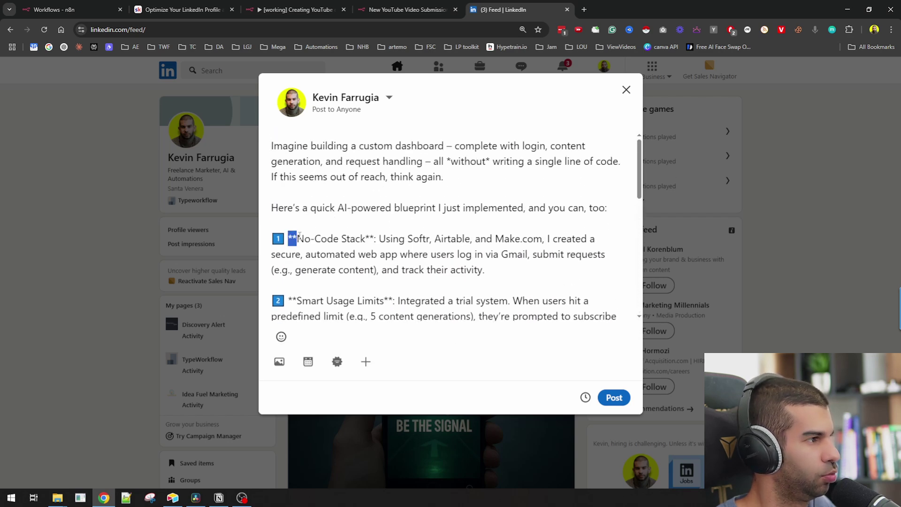
scroll(371, 235, "down", 5)
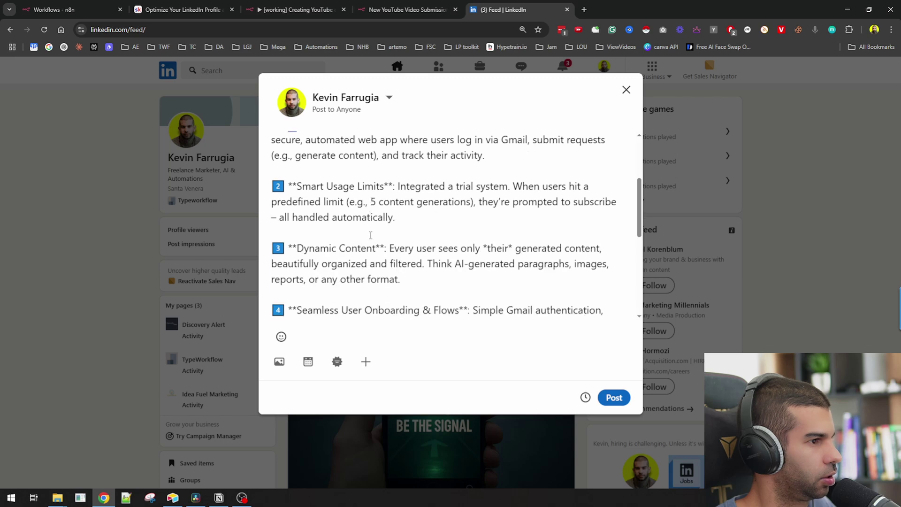
scroll(369, 233, "down", 2)
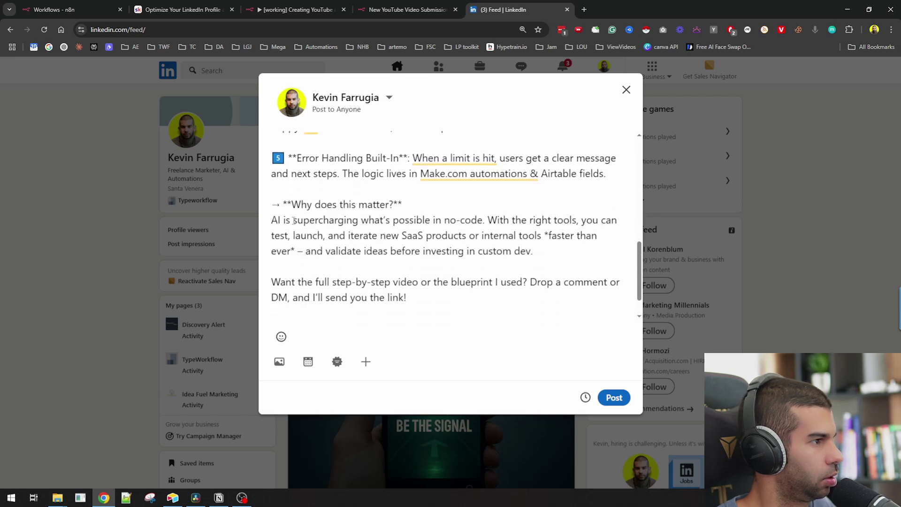
scroll(321, 235, "down", 1)
triple_click(348, 306)
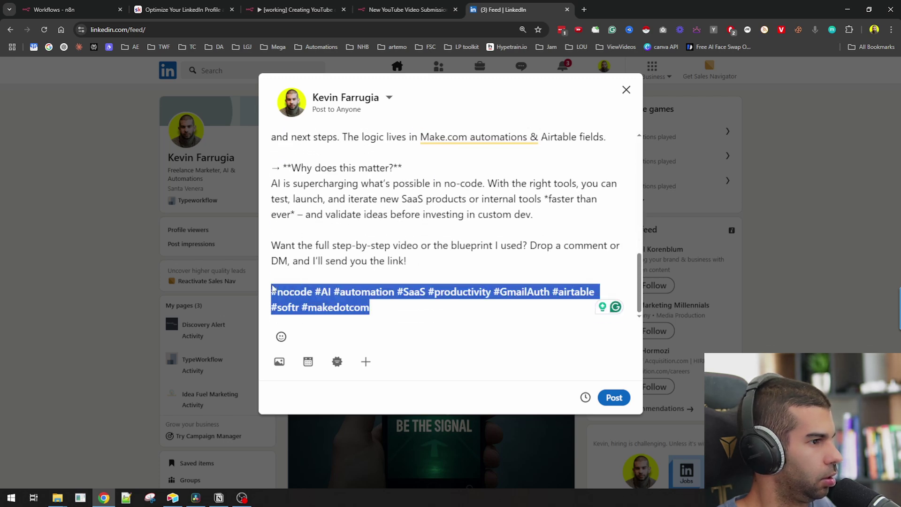
- Discard the LinkedIn draft and switch back to the Airtable record
left_click(626, 90)
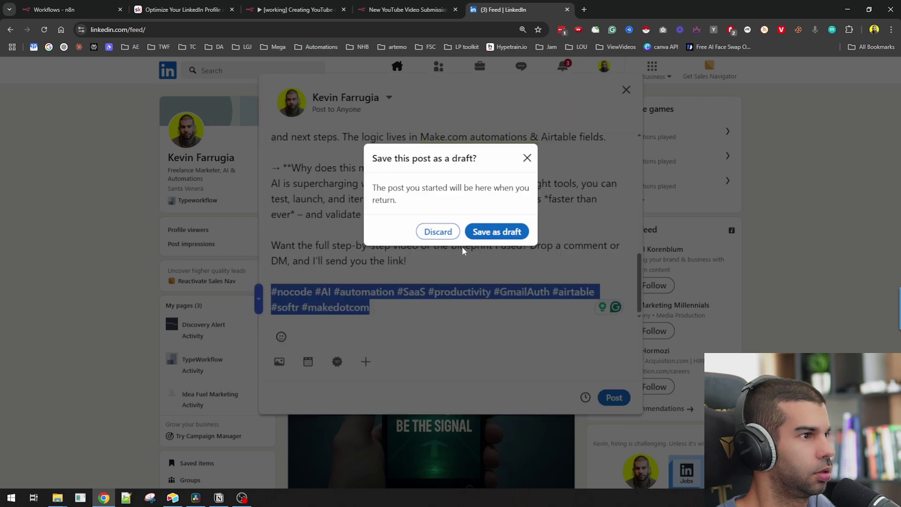
left_click(437, 232)
key("alt+Tab")
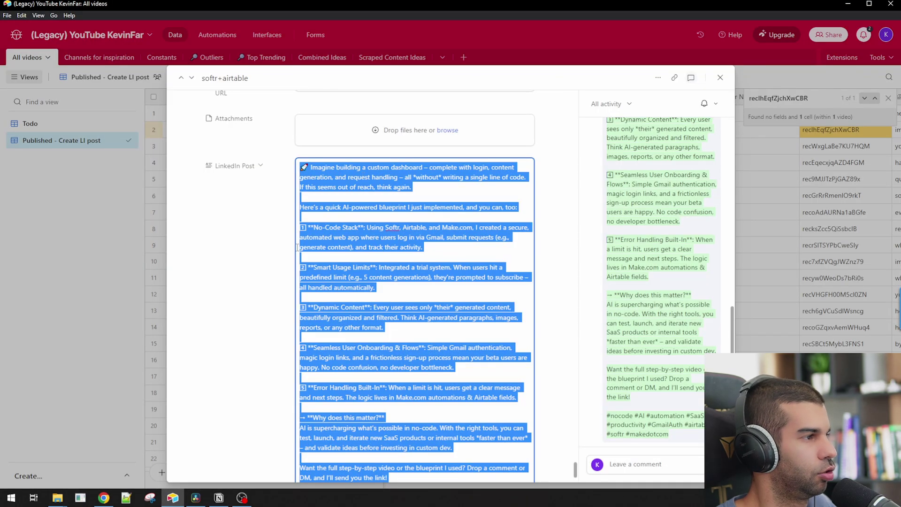
key("alt+Tab")
- Return to the n8n workflow and open the LinkedIn Post creator node
left_click(399, 212)
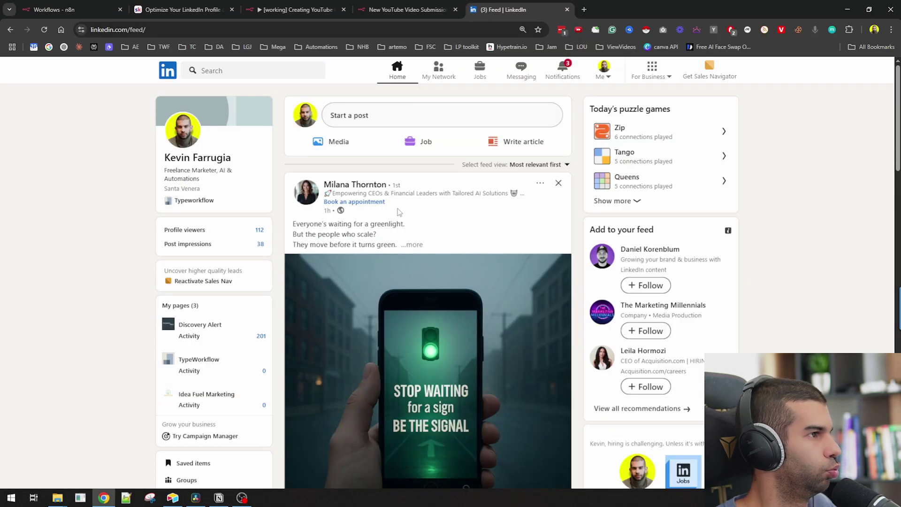
left_click(404, 10)
left_click(256, 8)
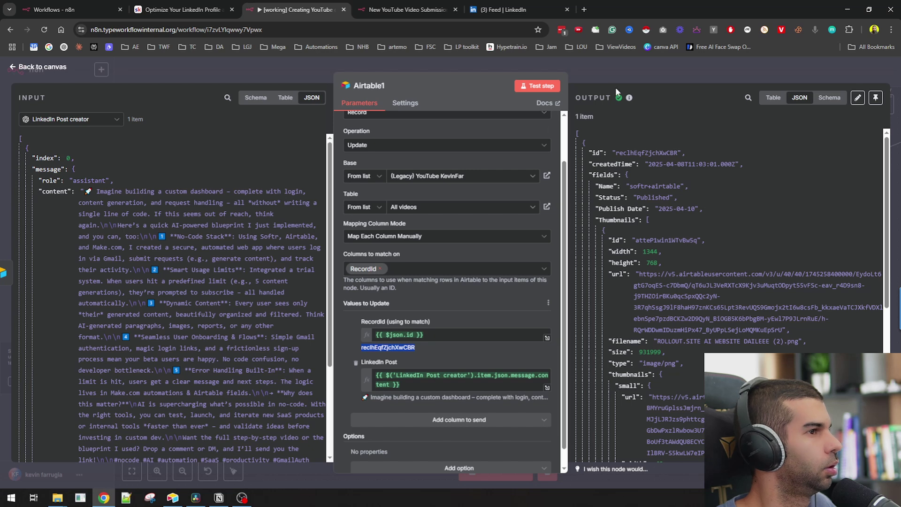
key("Escape")
double_click(448, 231)
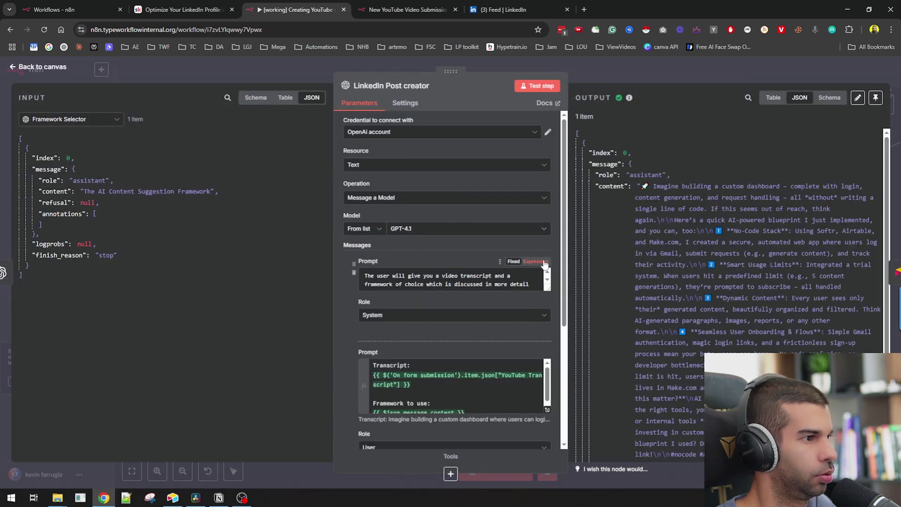
- Add a Rules list to the system prompt, forbidding ** in the output
left_click(540, 281)
left_click(547, 324)
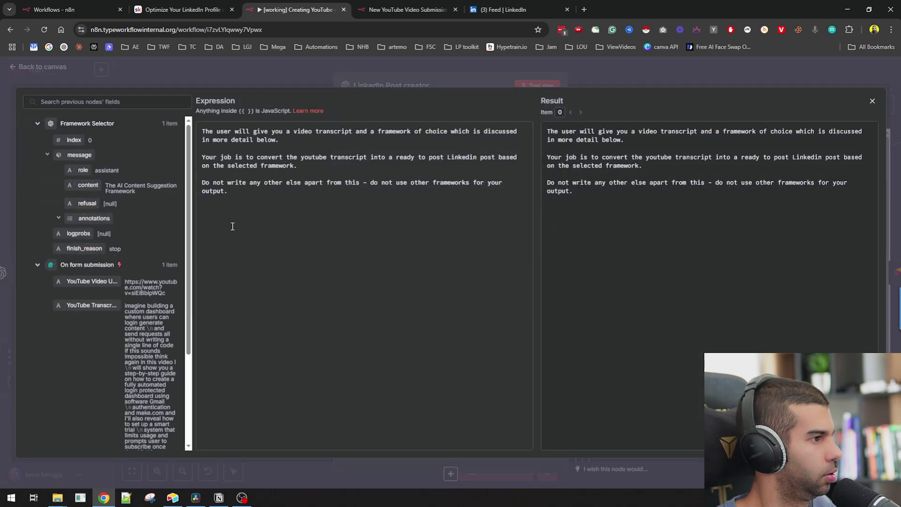
type("Rules:")
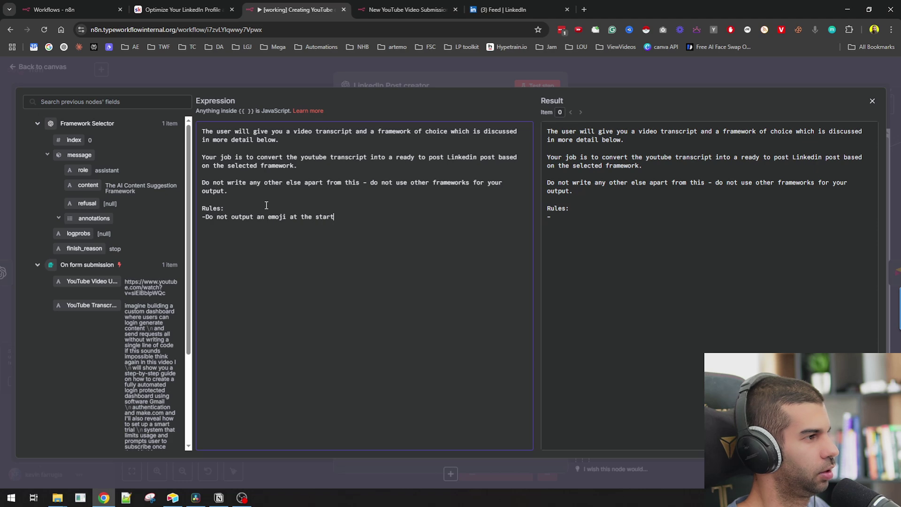
key("Return")
type("-Do not outpu &")
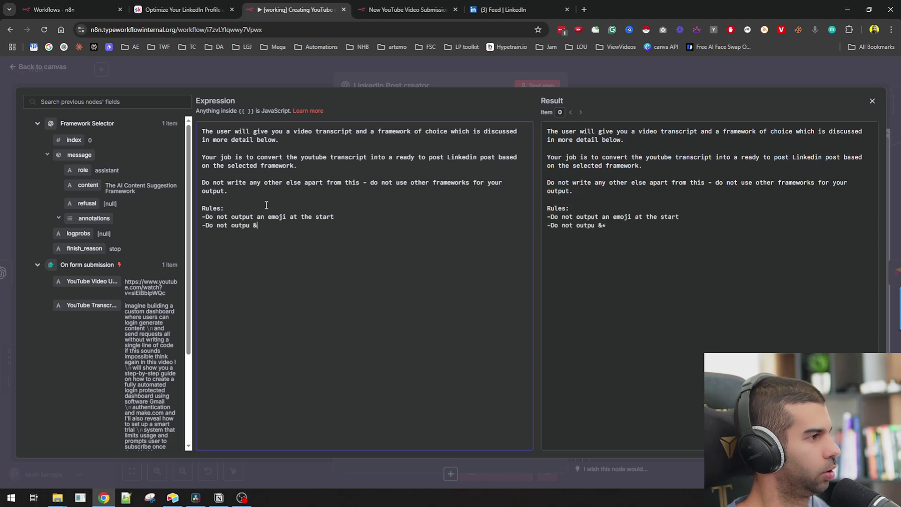
key("BackSpace")
key("BackSpace")
type("t ** in your")
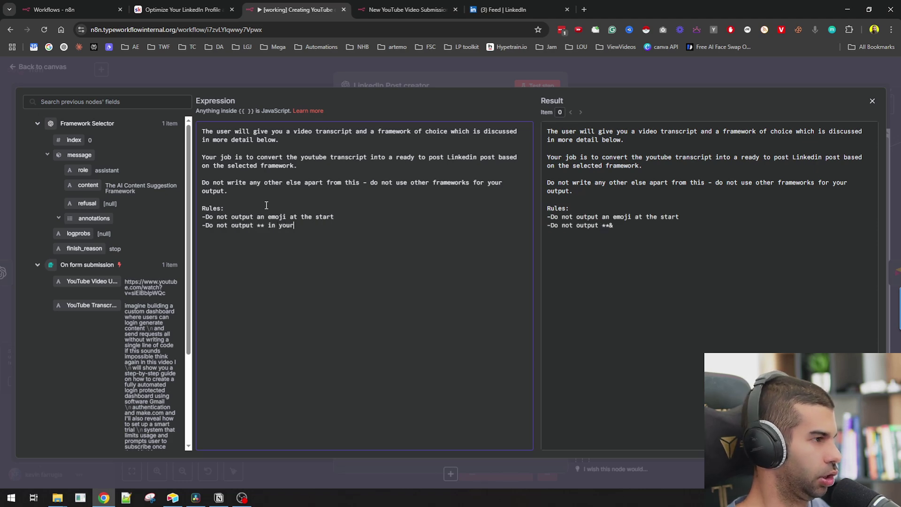
type(" output")
key("Return")
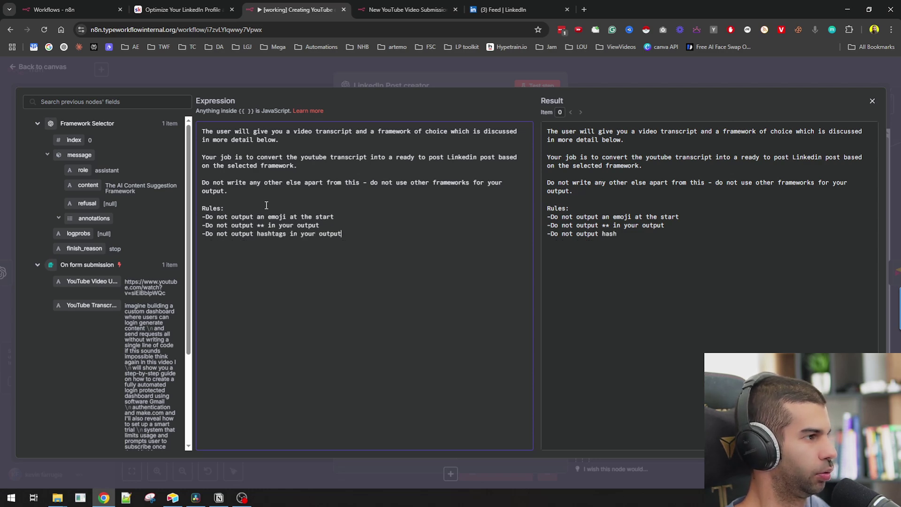
left_click(399, 75)
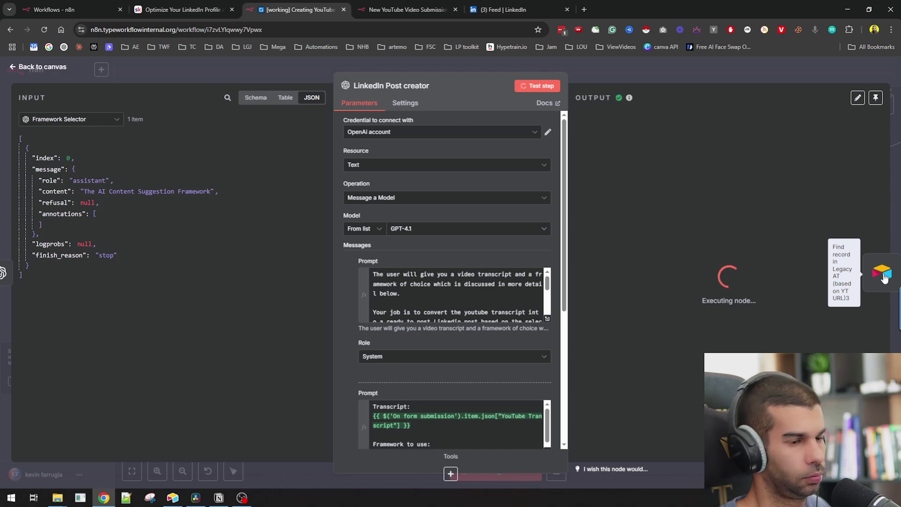
- Test the Find record in Legacy AT step again and check the Airtable record
left_click(883, 272)
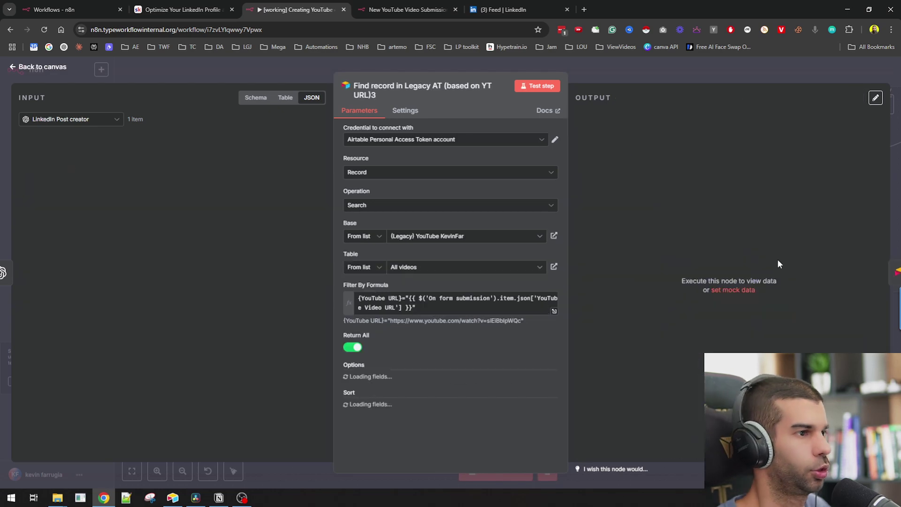
left_click(555, 89)
key("alt+Tab")
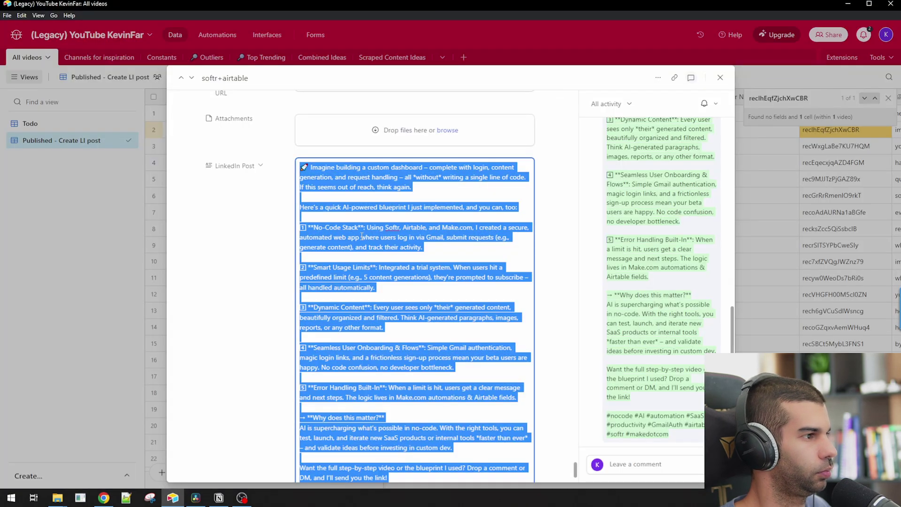
left_click(326, 261)
key("alt+Tab")
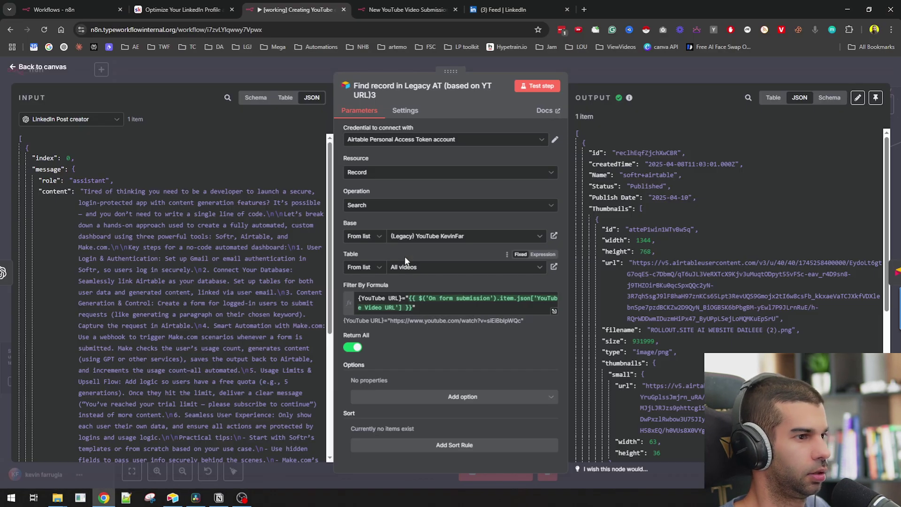
key("alt+Tab")
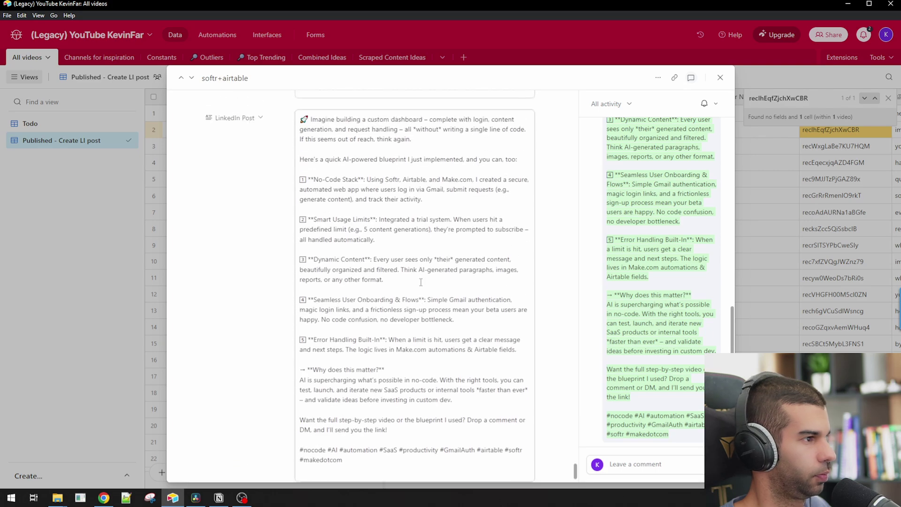
key("ctrl+r")
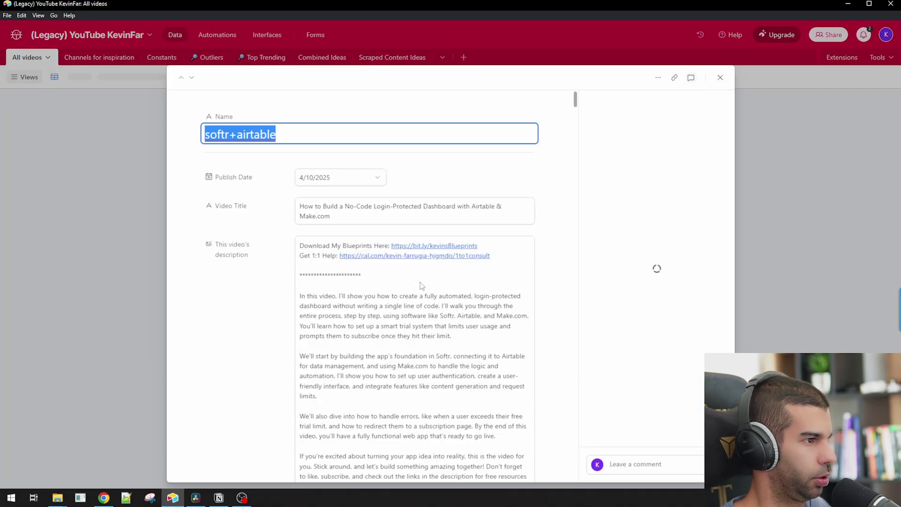
scroll(552, 161, "down", 10)
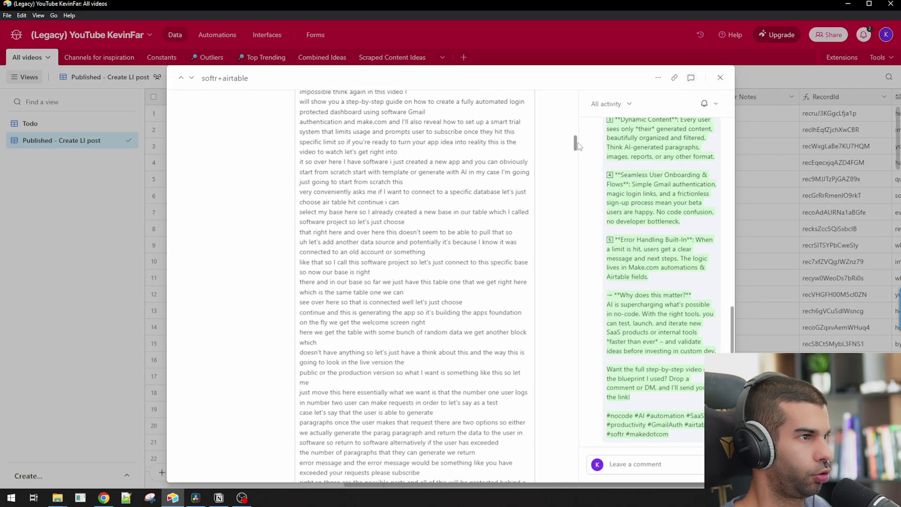
scroll(578, 147, "down", 15)
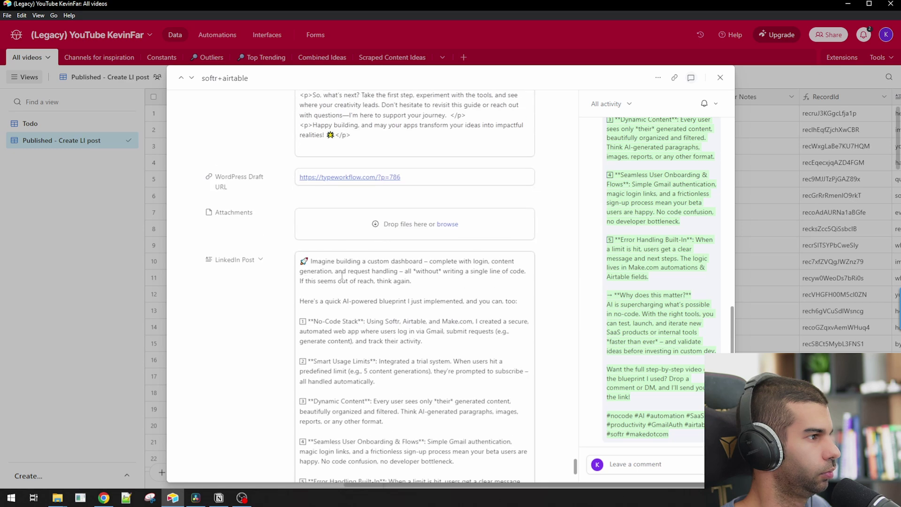
scroll(306, 281, "down", 4)
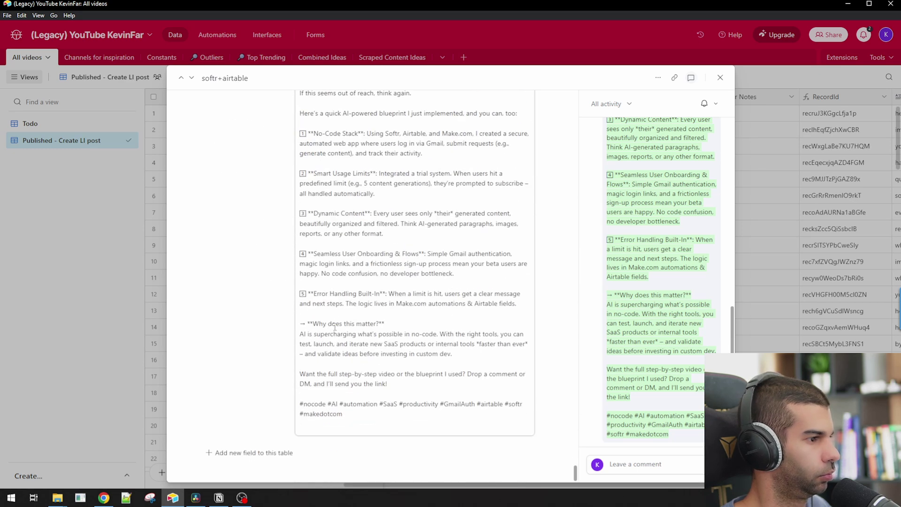
key("alt+Tab")
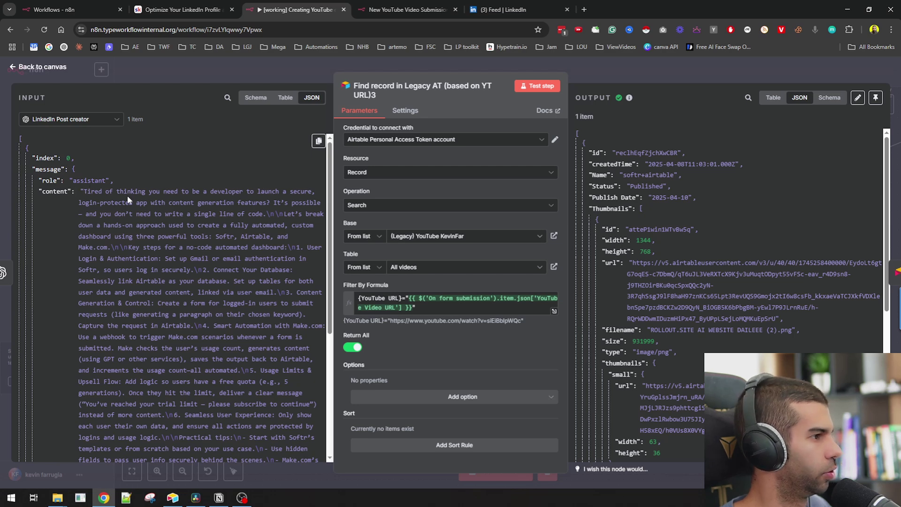
- Review the regenerated post's opening, then execute the Airtable1 update node
left_click_drag(80, 191, 216, 264)
left_click(319, 264)
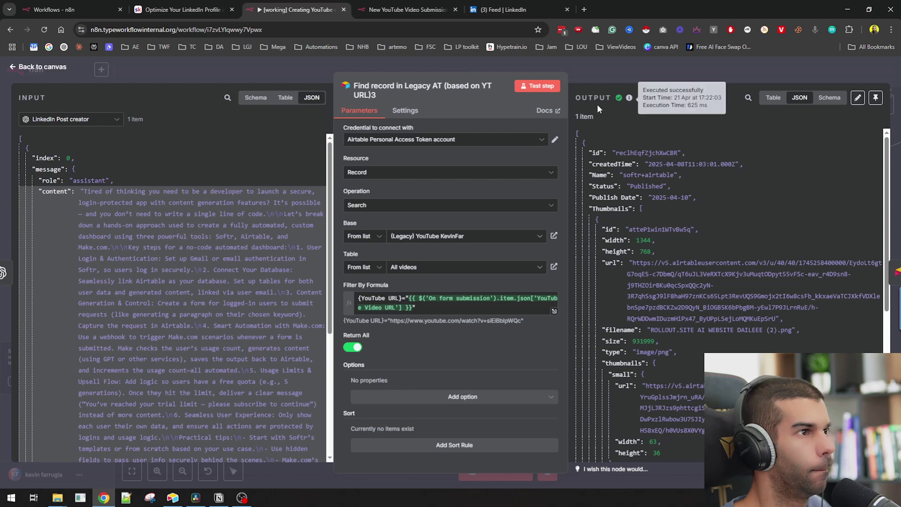
key("Escape")
left_click(624, 229)
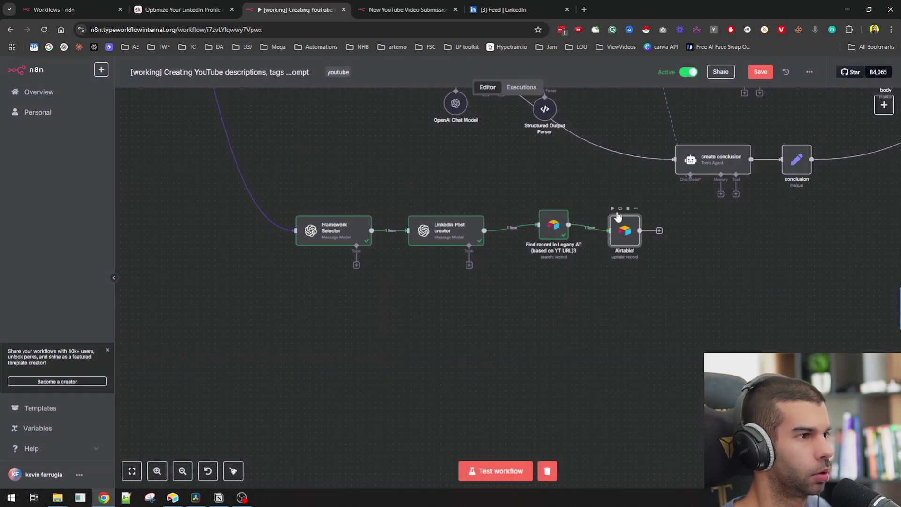
left_click(613, 209)
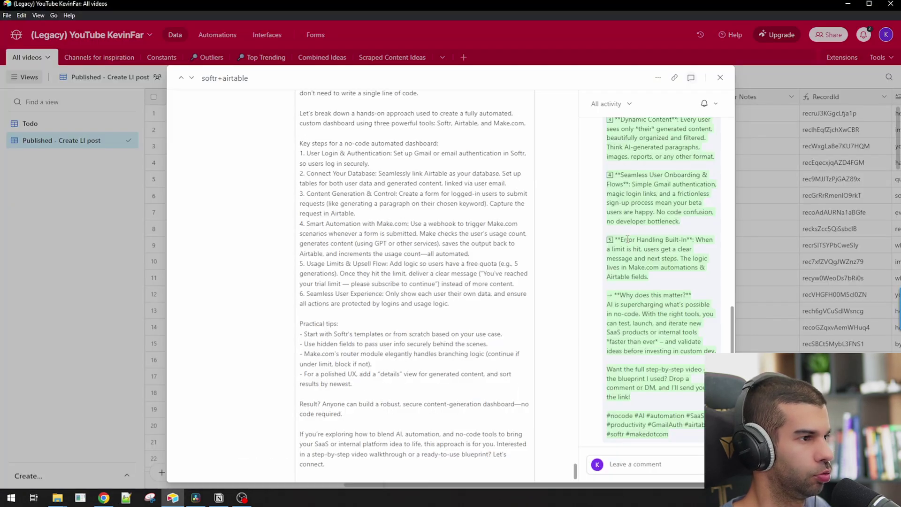
scroll(323, 283, "up", 3)
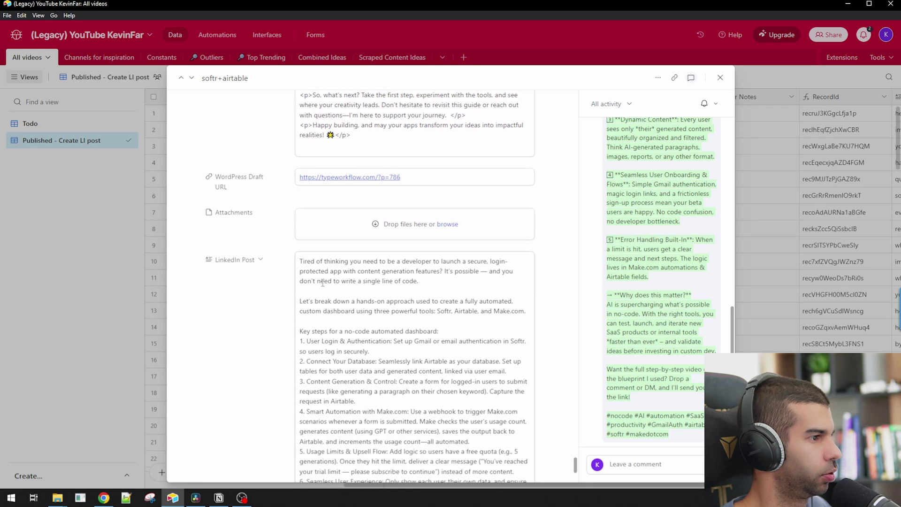
- Read through the rewritten 'softr+airtable' LinkedIn Post text, then close the expanded record
scroll(323, 284, "down", 2)
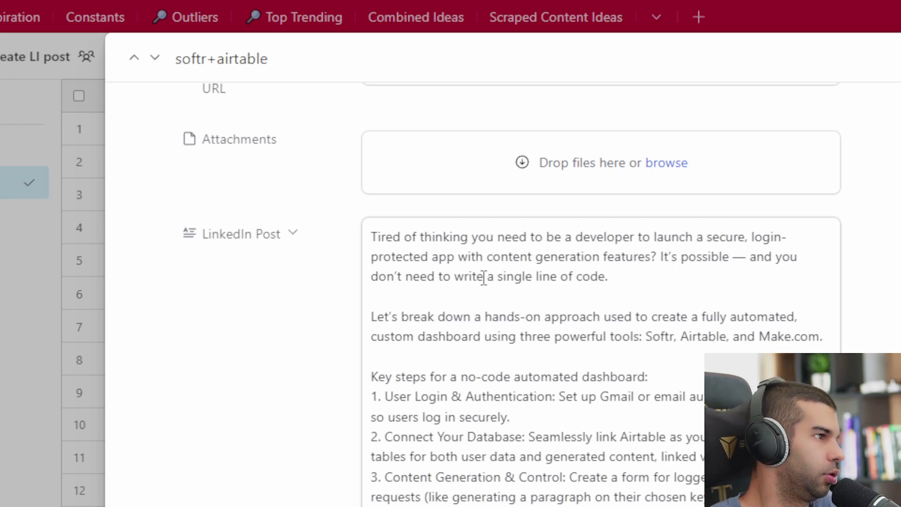
scroll(503, 279, "down", 2)
scroll(464, 354, "down", 4)
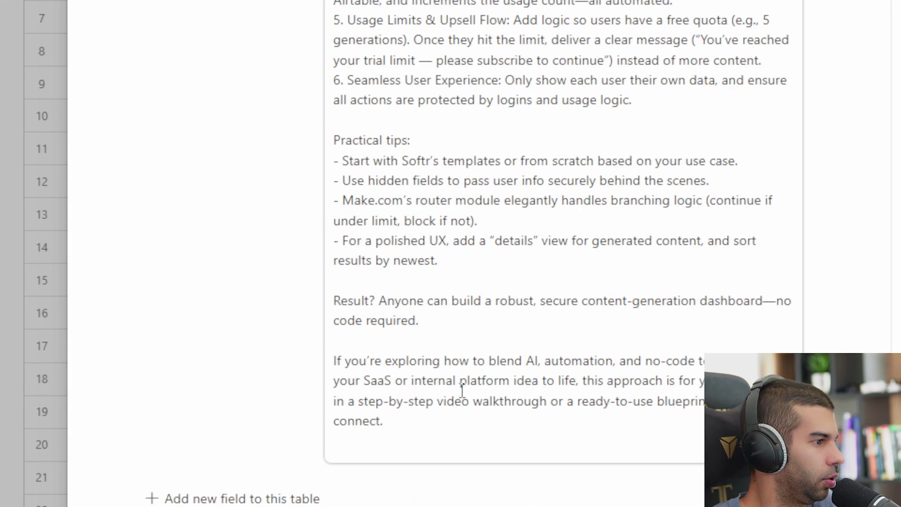
left_click_drag(417, 260, 478, 280)
left_click(373, 319)
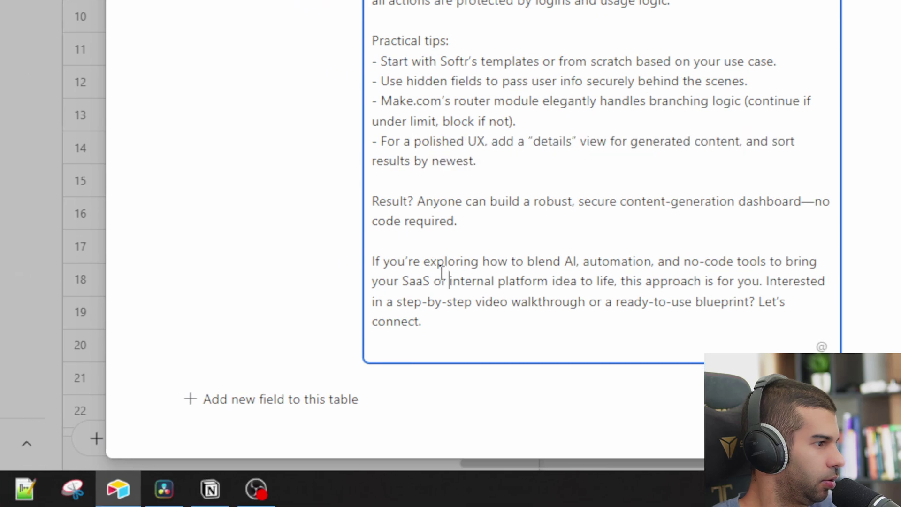
left_click_drag(328, 244, 442, 337)
left_click(516, 295)
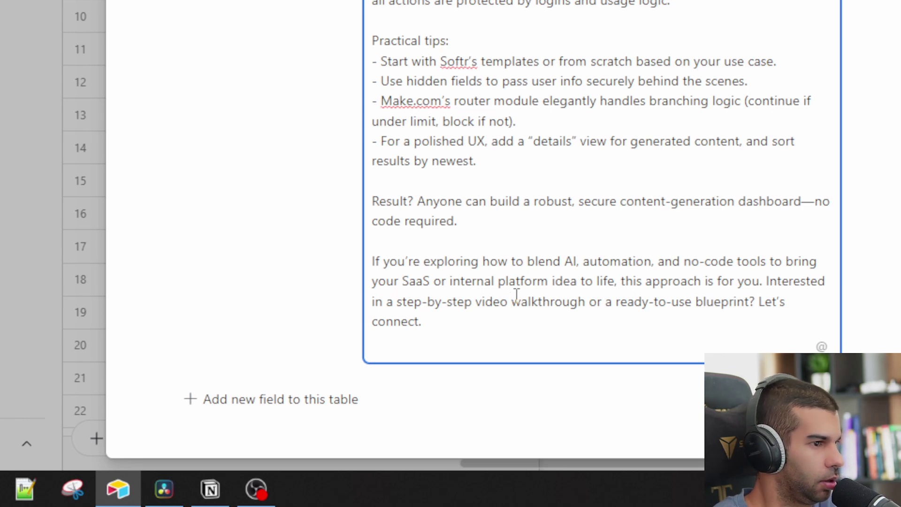
key("Escape")
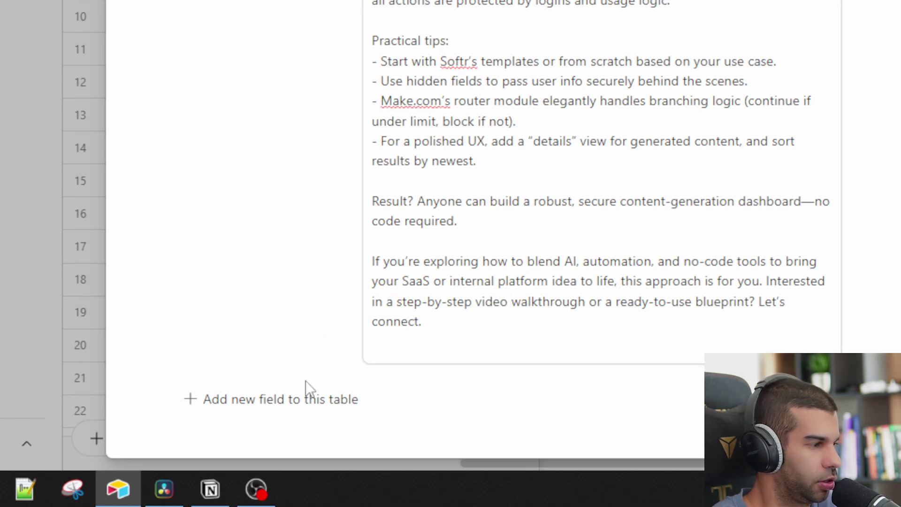
key("Escape")
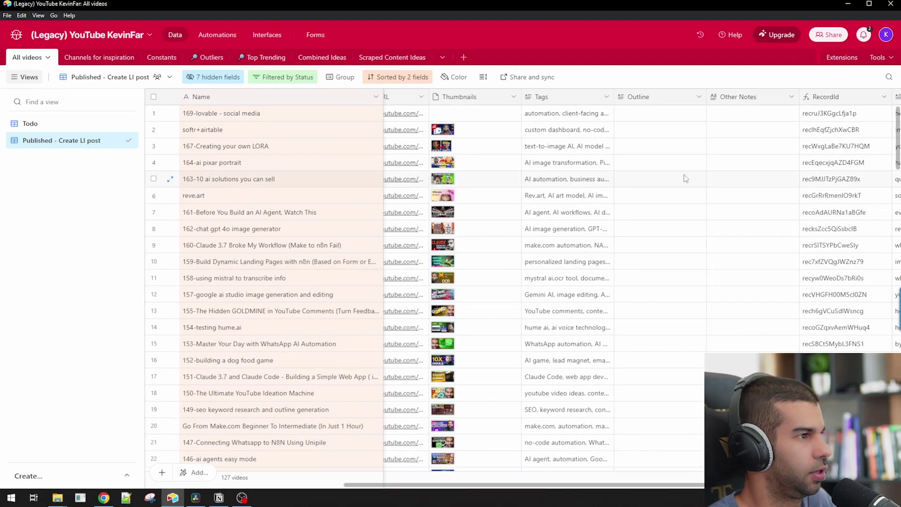
- In the Todo view, add a Button field named 'LinkedIn Image Generator'
scroll(891, 153, "right", 5)
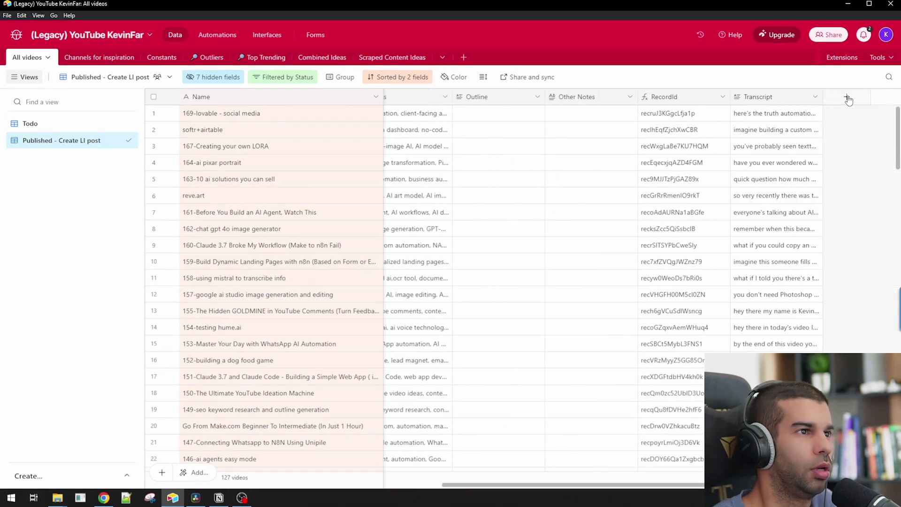
left_click(42, 124)
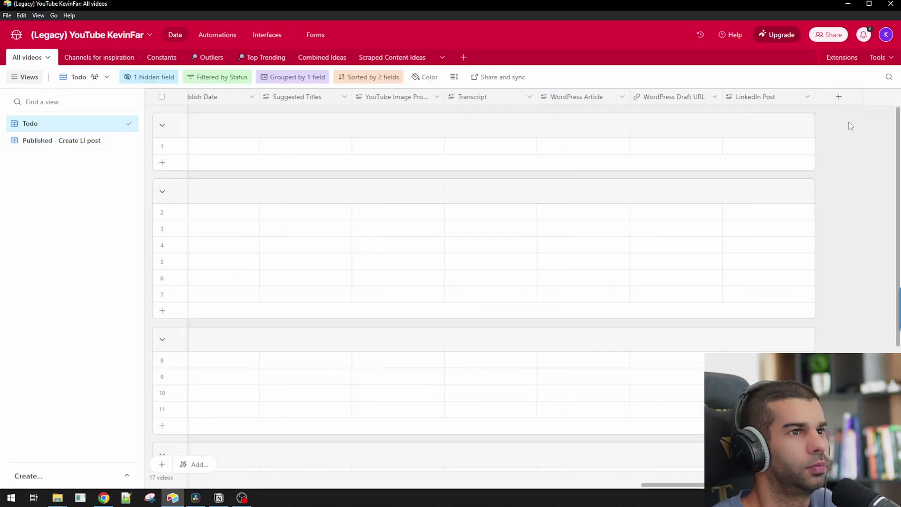
left_click(839, 97)
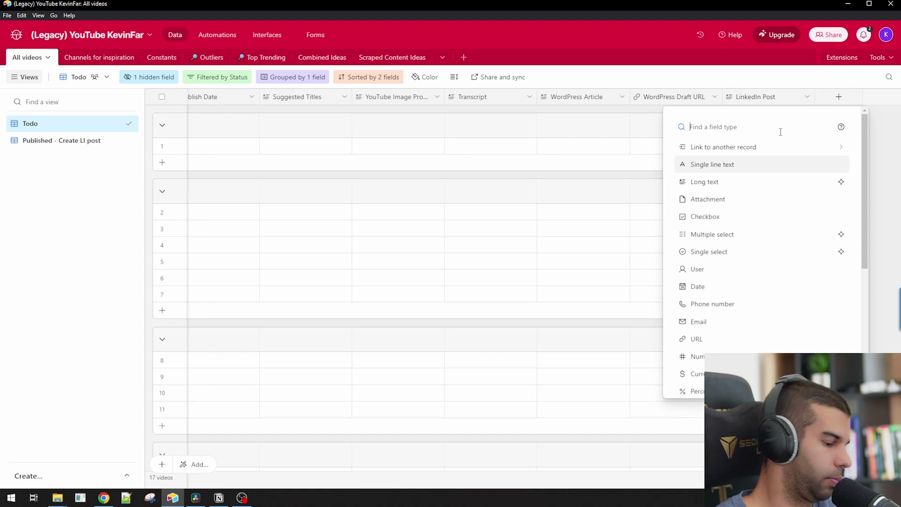
type("button")
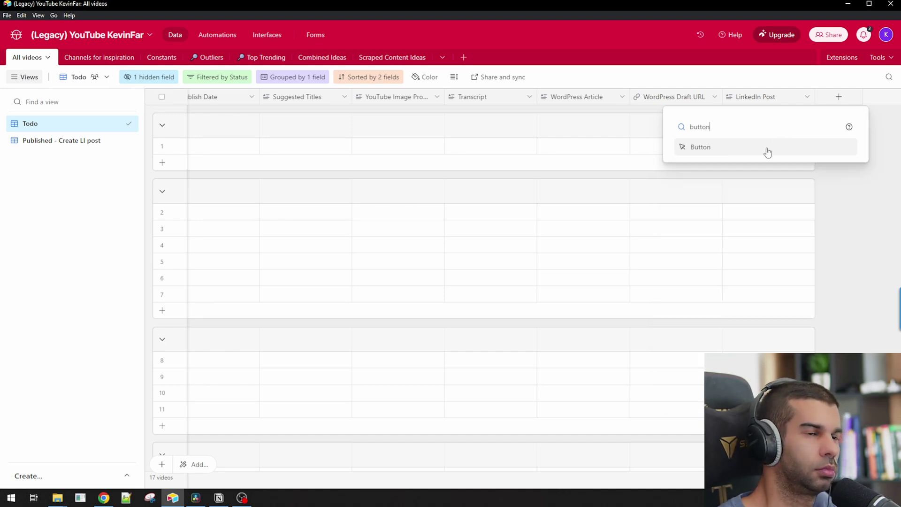
left_click(768, 153)
type("LinkedIn Image Generator")
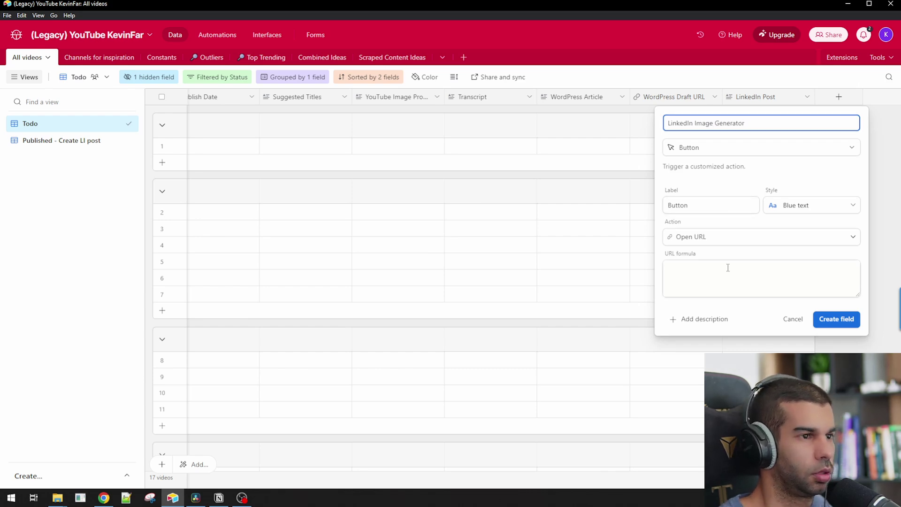
key("alt+Tab")
scroll(371, 311, "down", 5)
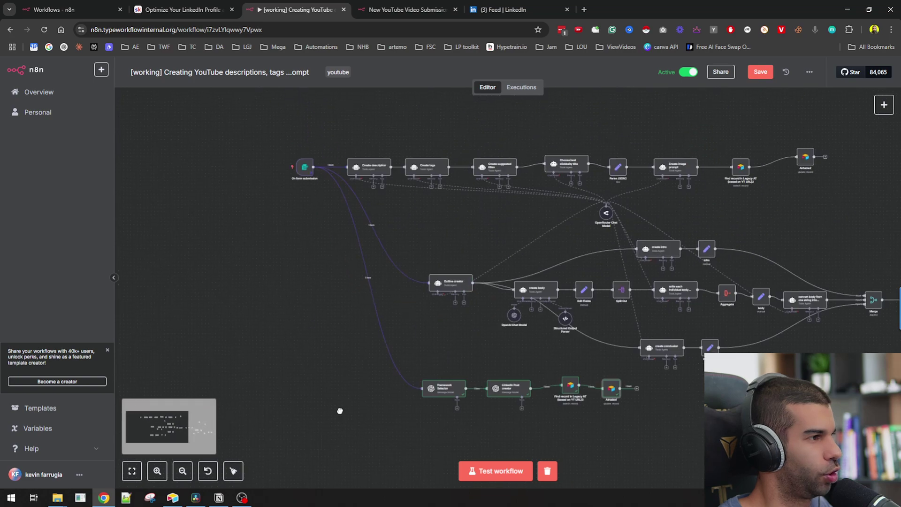
- Add a Webhook trigger node and place it below the existing workflow
scroll(324, 357, "up", 2)
scroll(480, 337, "down", 2)
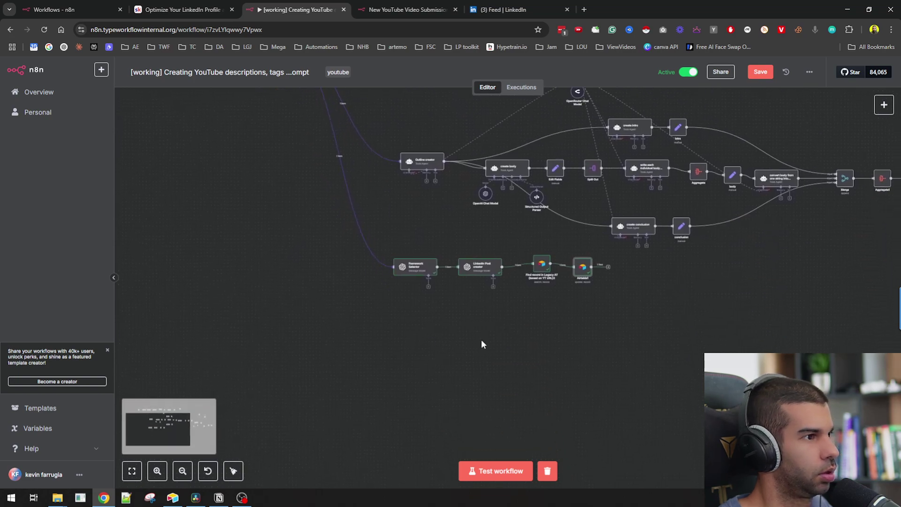
key("alt+Tab")
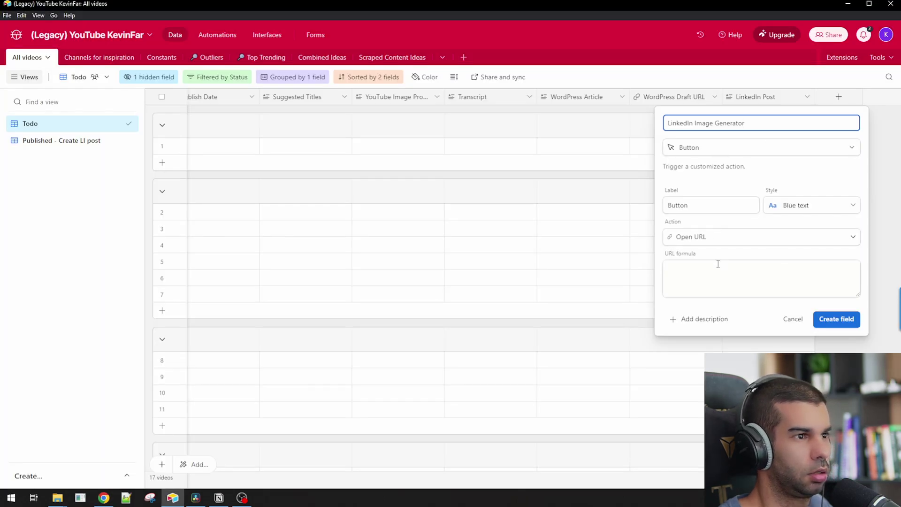
key("alt+Tab")
key("Tab")
type("web")
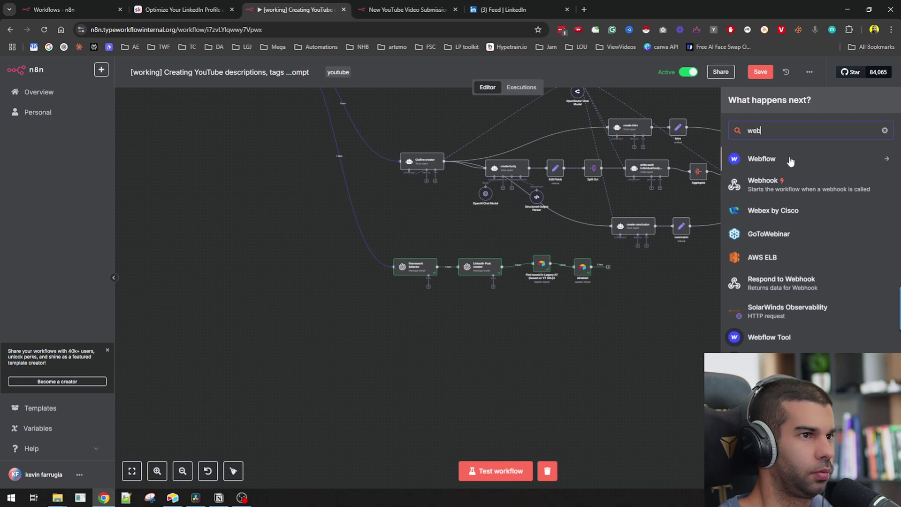
left_click(786, 187)
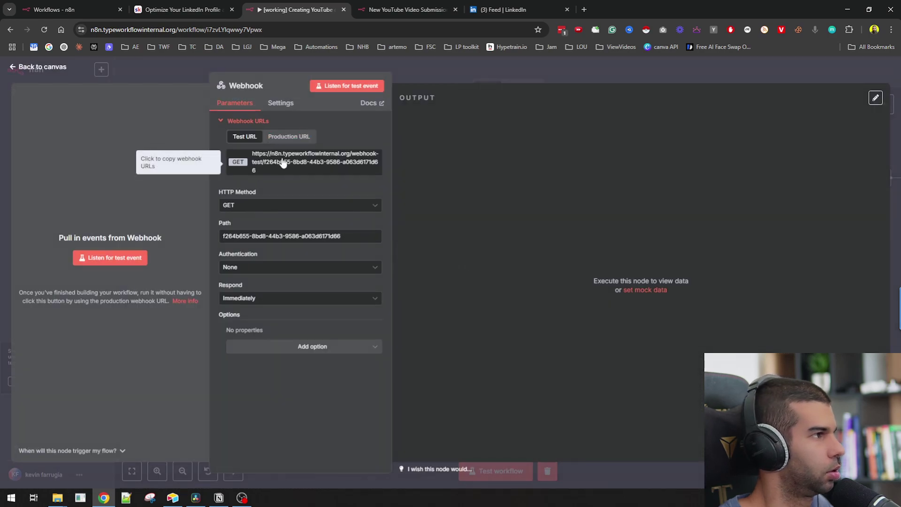
left_click(531, 64)
left_click_drag(403, 252, 390, 353)
scroll(505, 376, "down", 2)
left_click_drag(393, 263, 392, 307)
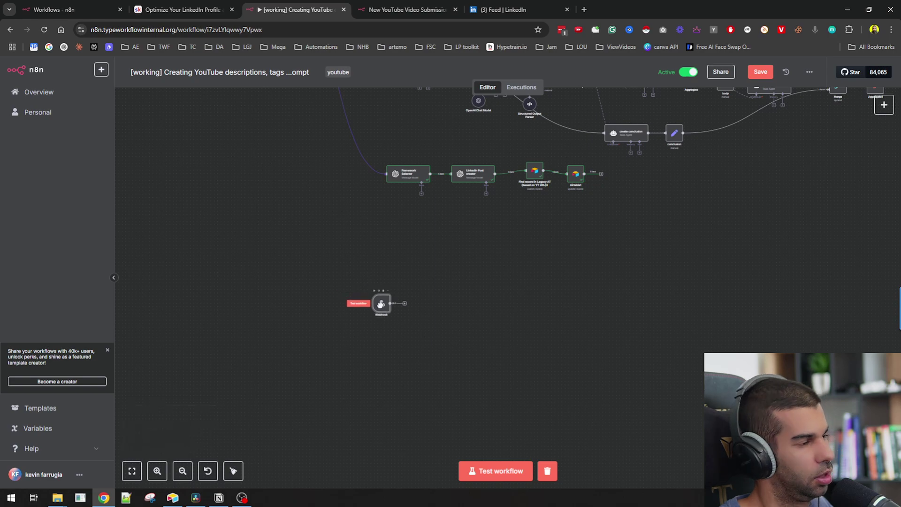
- Run and stop a workflow test, then deactivate the On form submission trigger
left_click(500, 474)
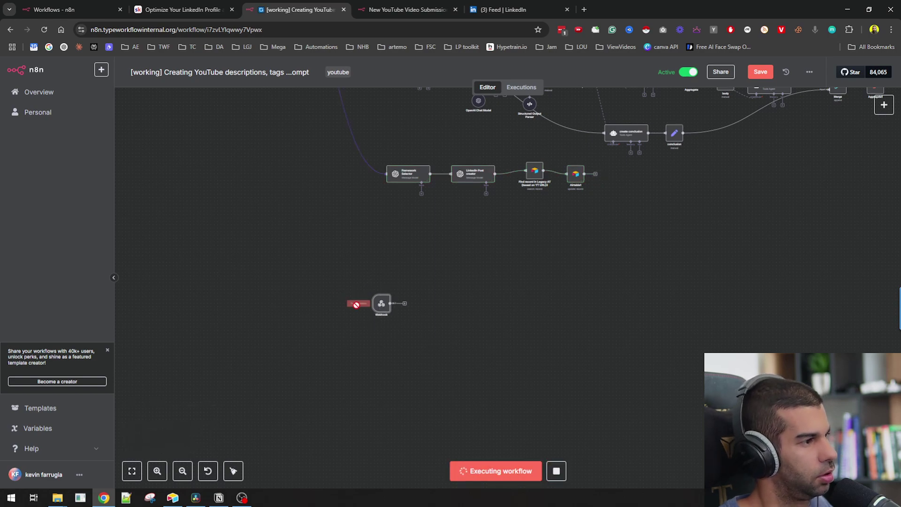
scroll(475, 211, "up", 4)
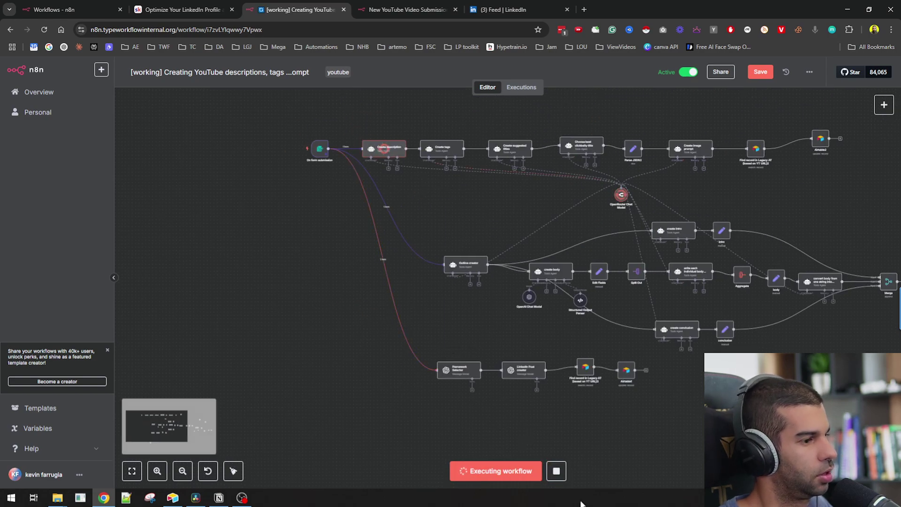
left_click(564, 473)
scroll(343, 149, "up", 5)
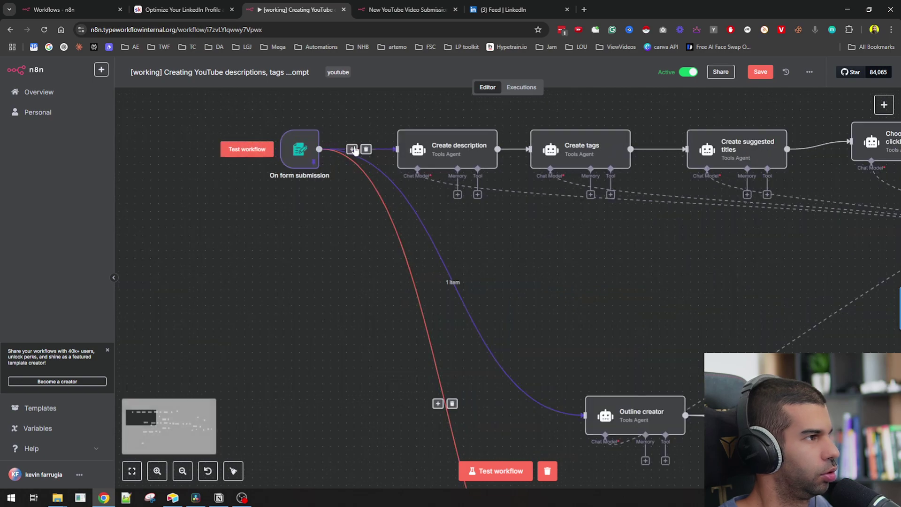
left_click(296, 130)
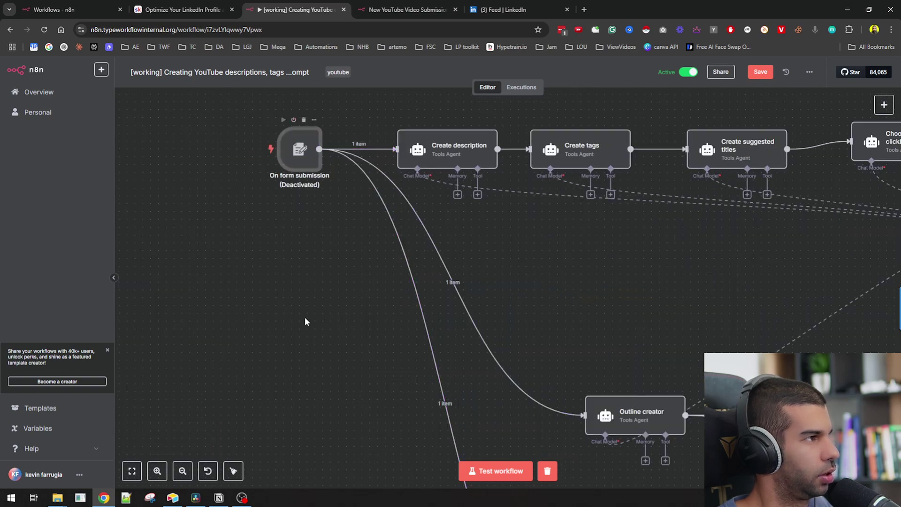
scroll(304, 282, "down", 4)
- Test-listen on the Webhook node, stop it, and take its Test URL to Airtable's button formula
left_click(495, 471)
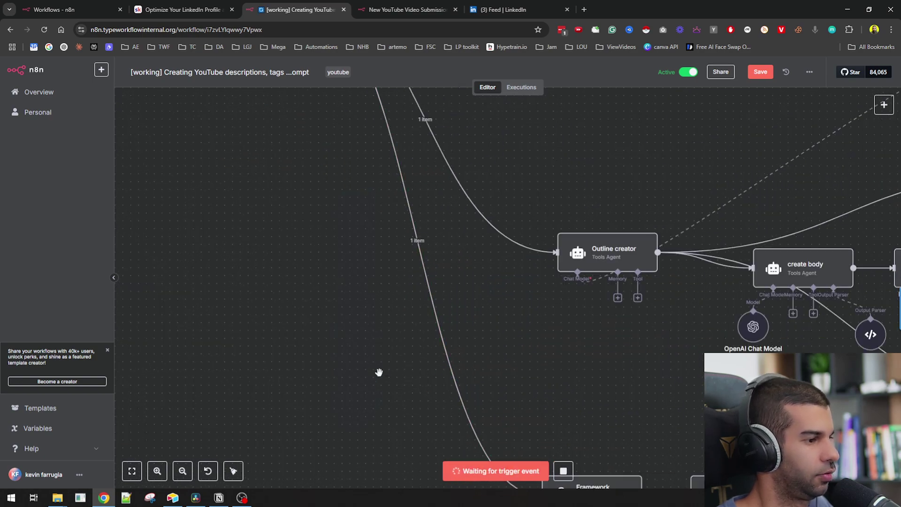
scroll(380, 385, "down", 5)
scroll(383, 384, "down", 4)
scroll(434, 382, "up", 6)
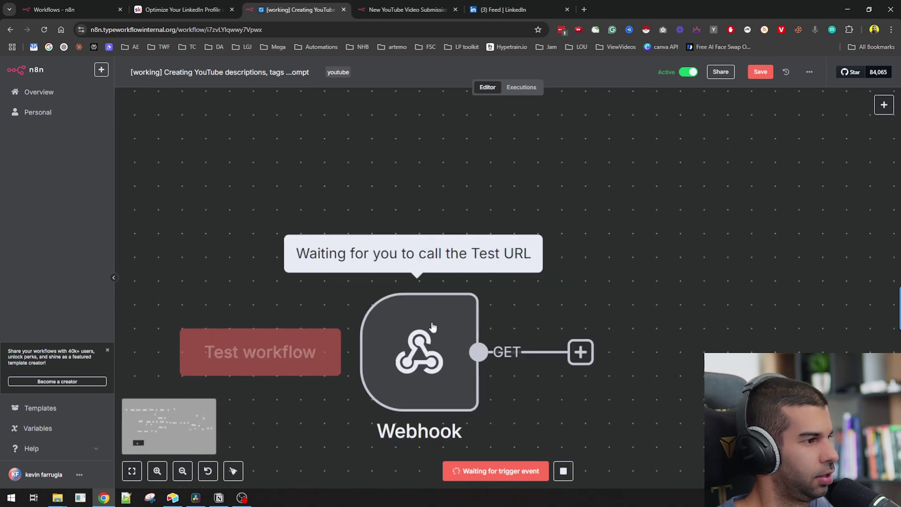
scroll(407, 352, "down", 5)
double_click(406, 354)
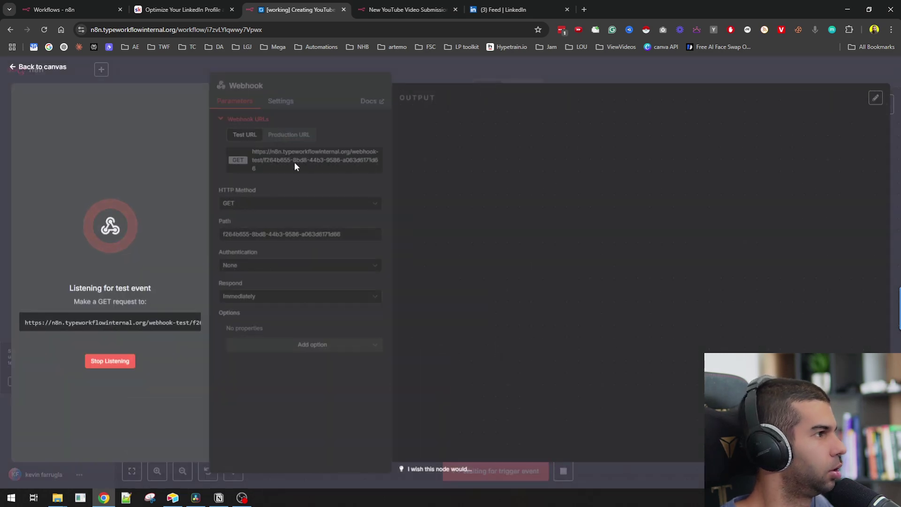
left_click(109, 362)
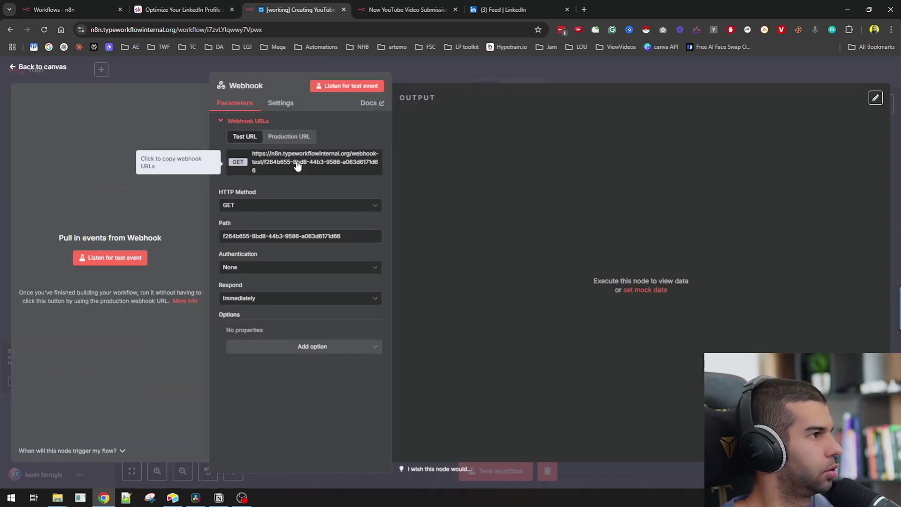
key("alt+Tab")
left_click(690, 267)
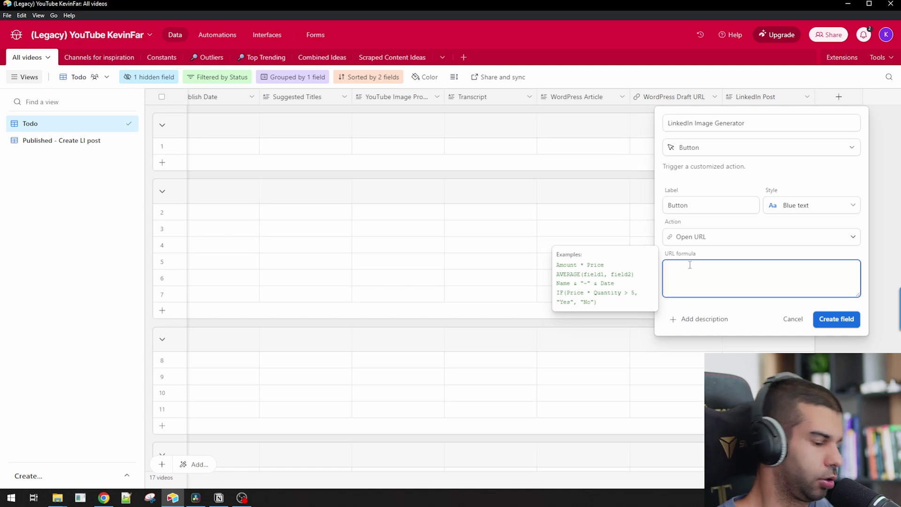
- Set the button URL formula to the quoted webhook test URL with '?recId=' & RecordId, then save
type("\"")
type("?")
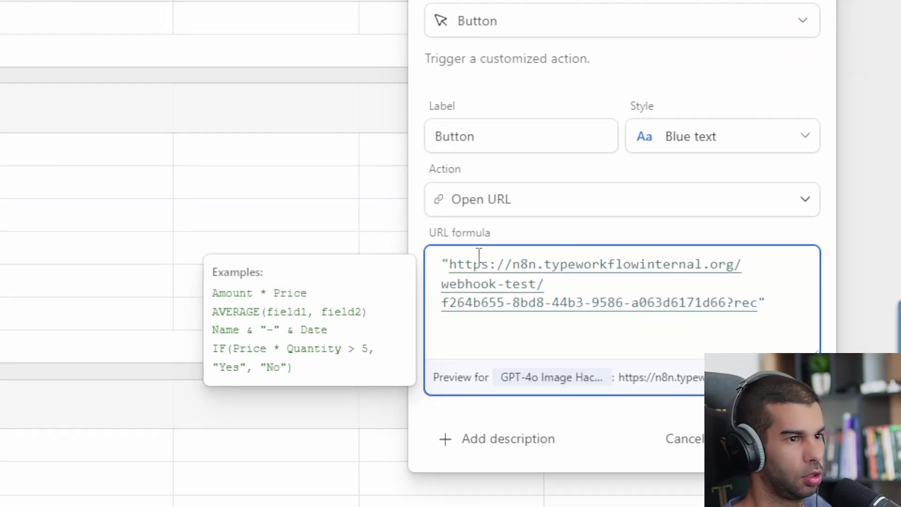
type("Id=")
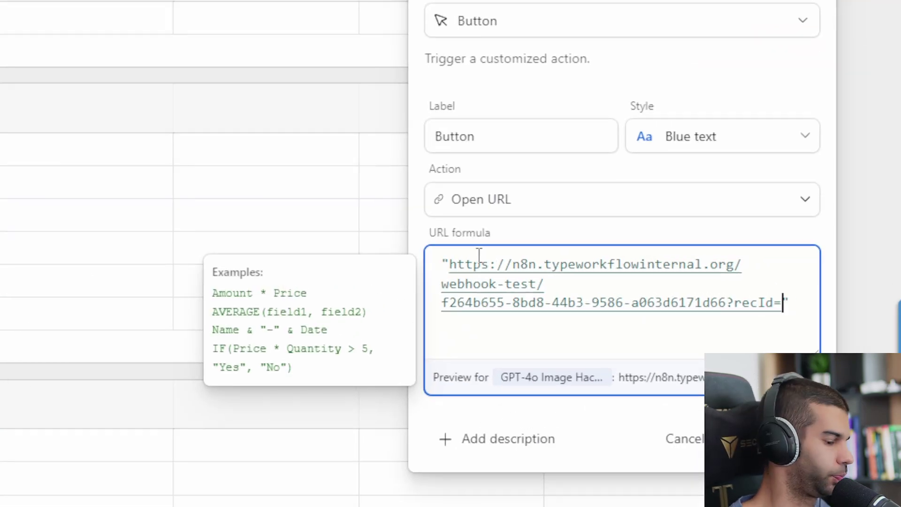
type("&")
key("Right")
type("RecordId")
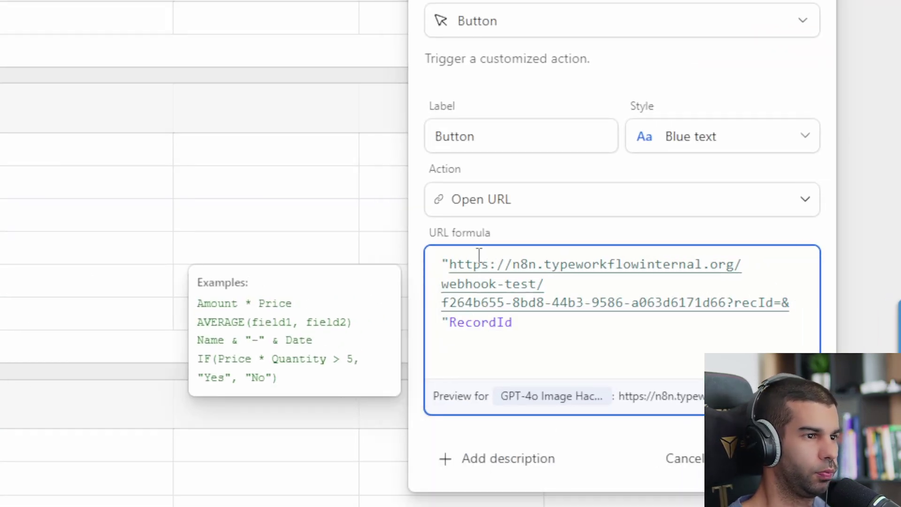
left_click(774, 454)
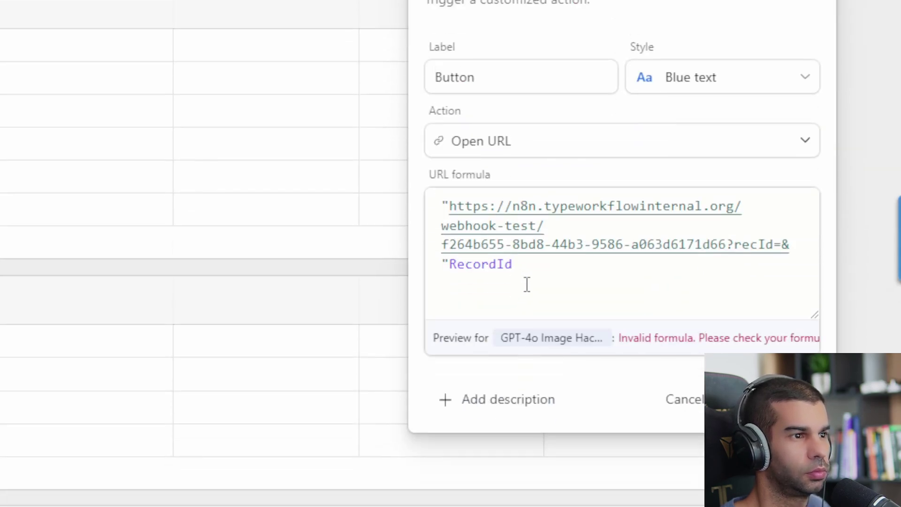
left_click(783, 226)
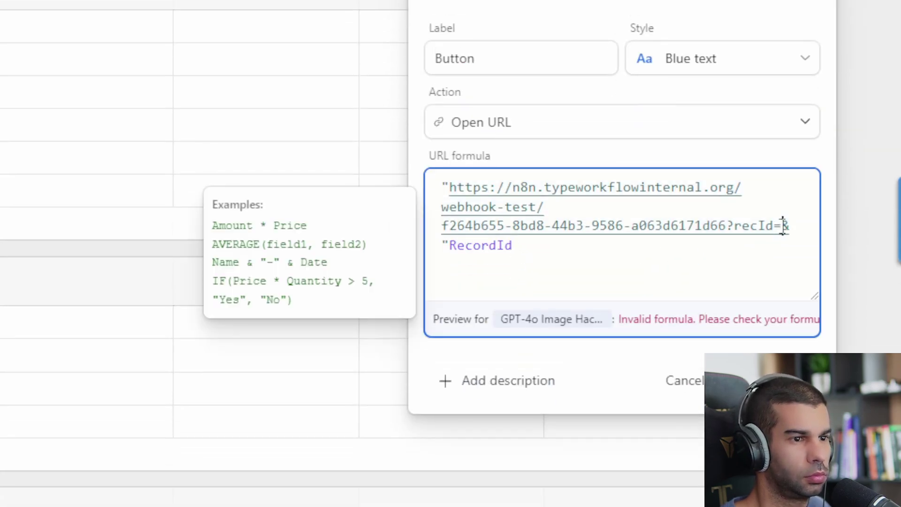
type("\"")
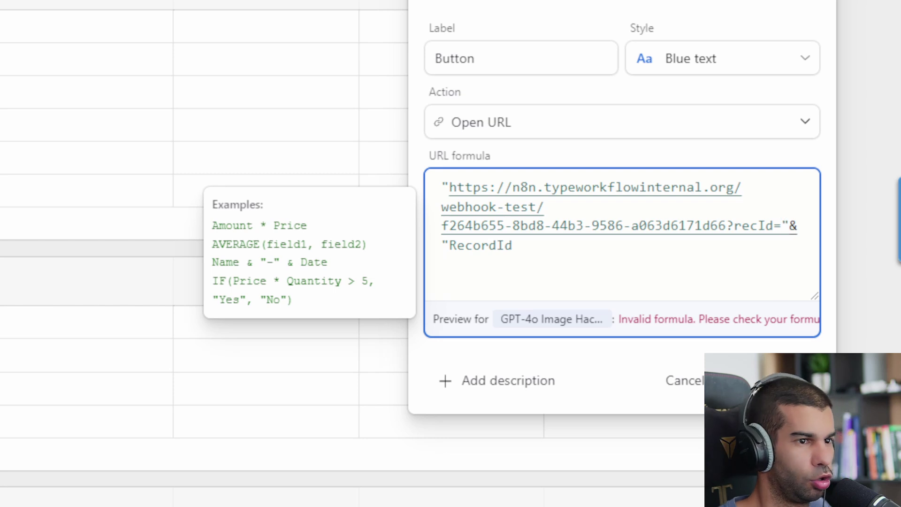
left_click(802, 381)
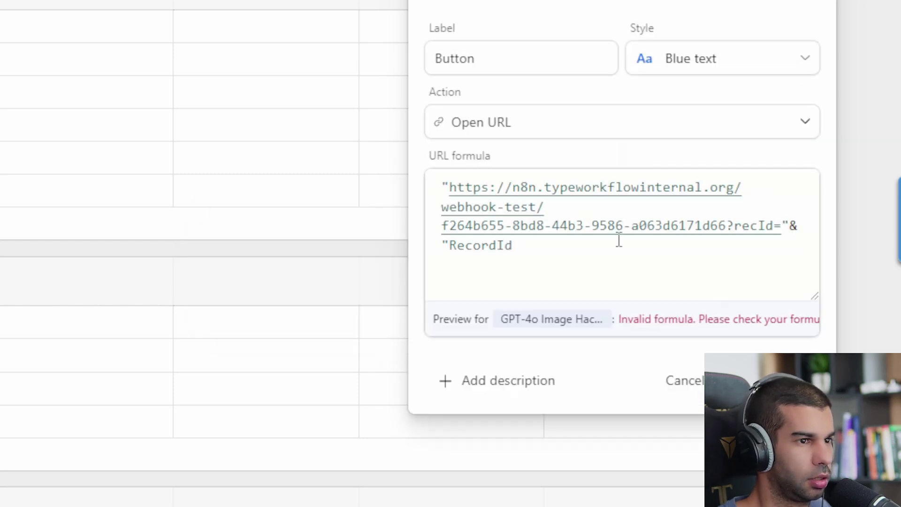
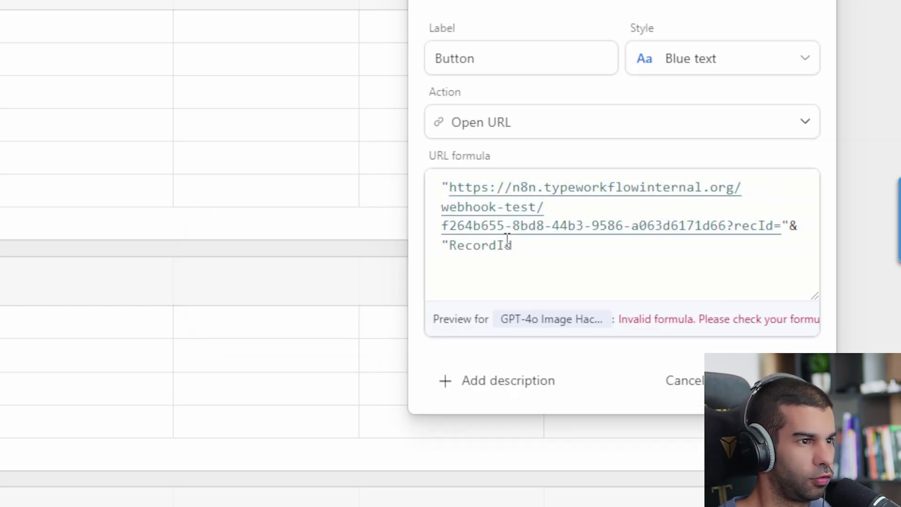
- Correct the button URL formula so '&' joins the recId parameter to RecordId, then save
left_click(766, 245)
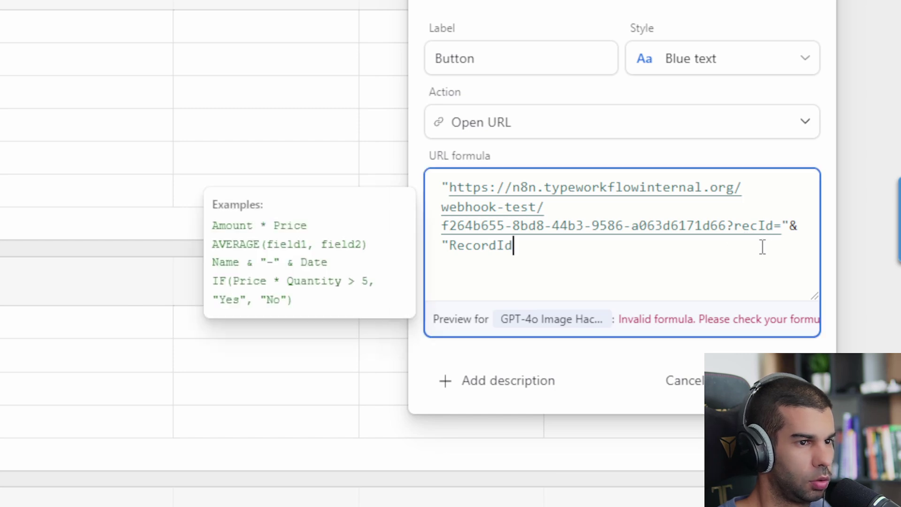
key("Home")
key("BackSpace")
key("Delete")
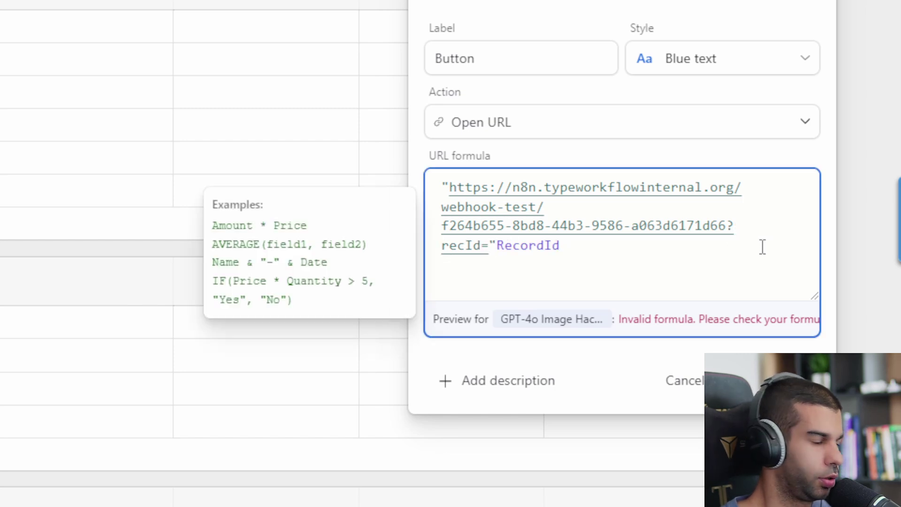
type("&")
scroll(794, 346, "down", 2)
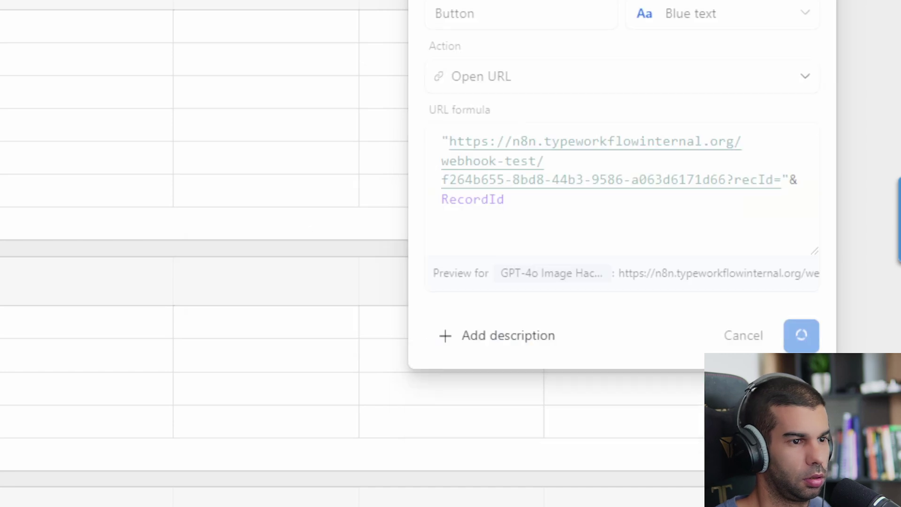
left_click(801, 334)
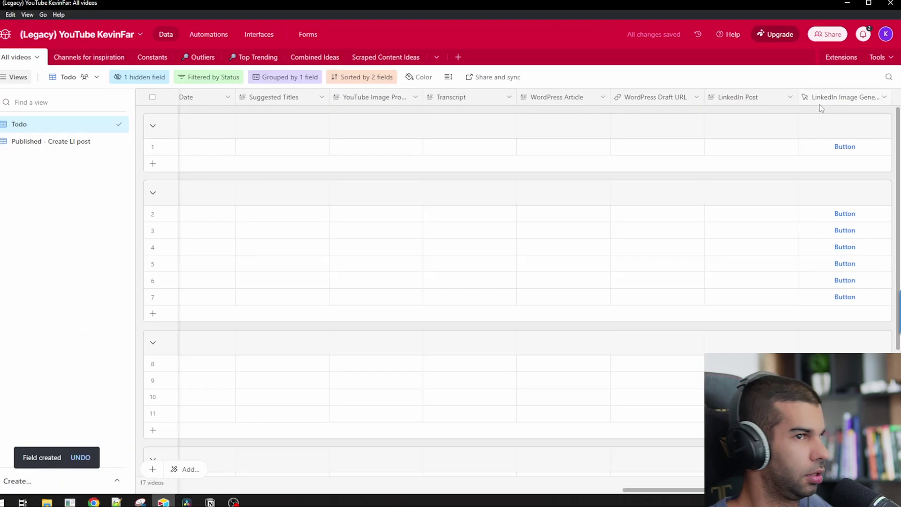
- Relabel the button field 'LinkedIn Image Generator' and save the field
double_click(821, 100)
key("ctrl+c")
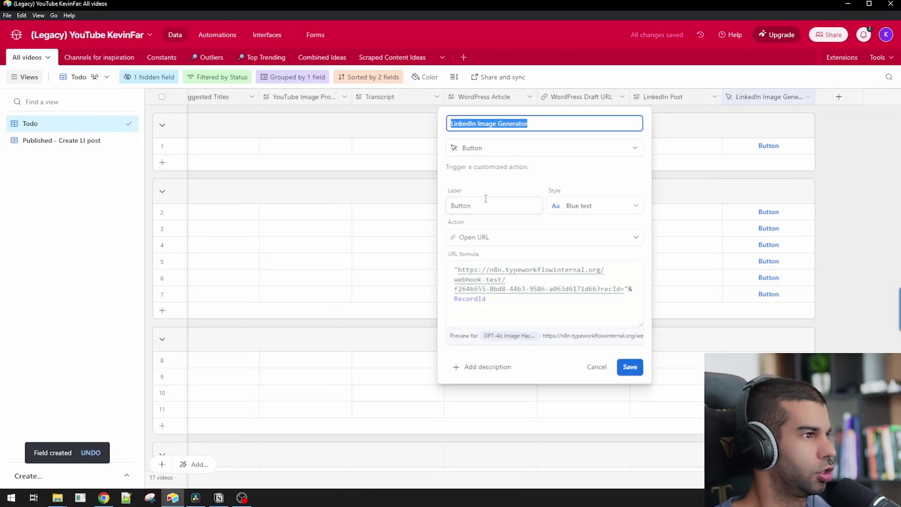
double_click(486, 201)
key("ctrl+v")
left_click(630, 367)
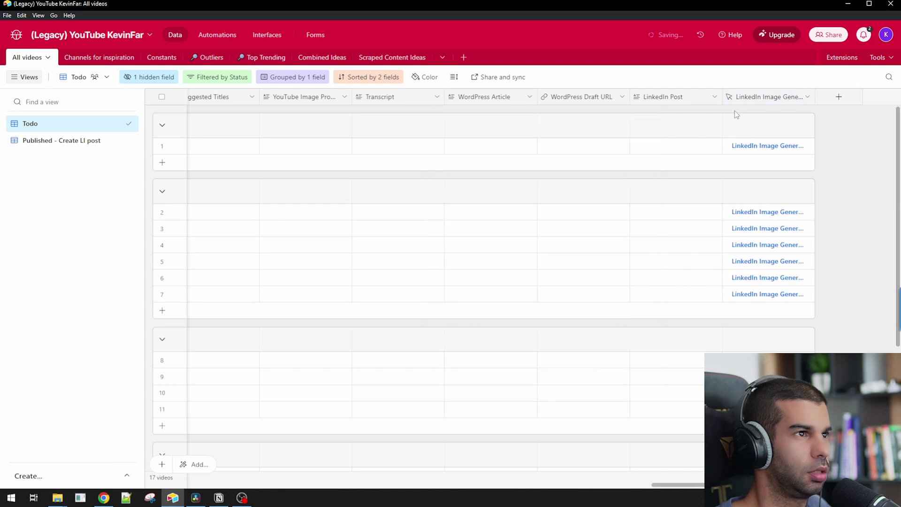
- Add a new Attachment field named 'LinkedIn Image'
left_click(840, 97)
type("atta")
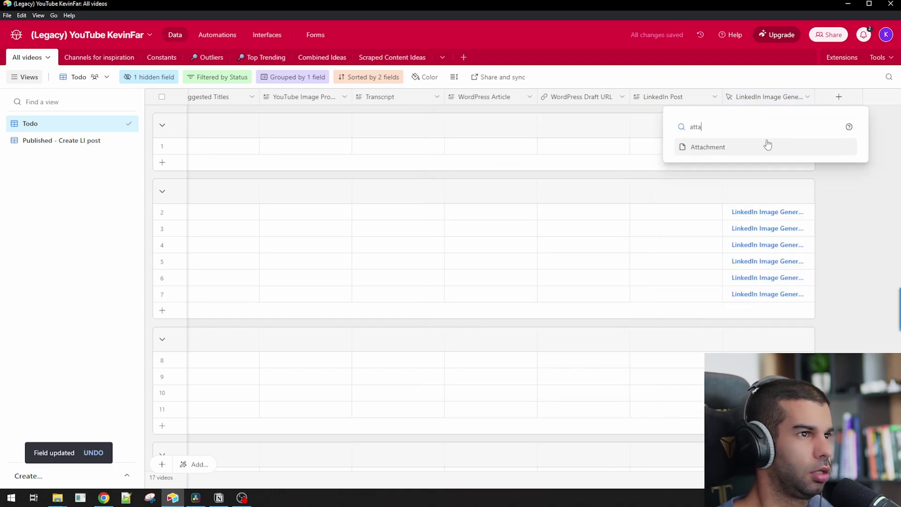
left_click(766, 145)
type("Linked")
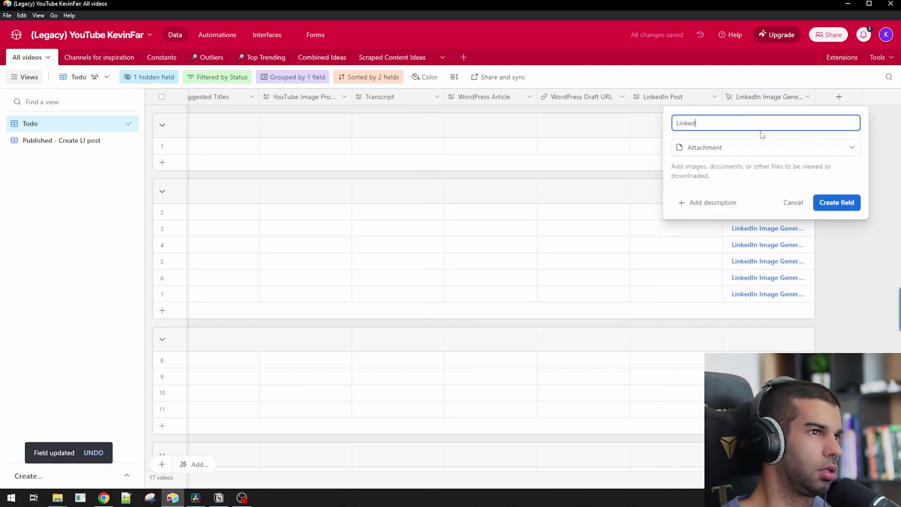
type("In Image")
left_click(837, 202)
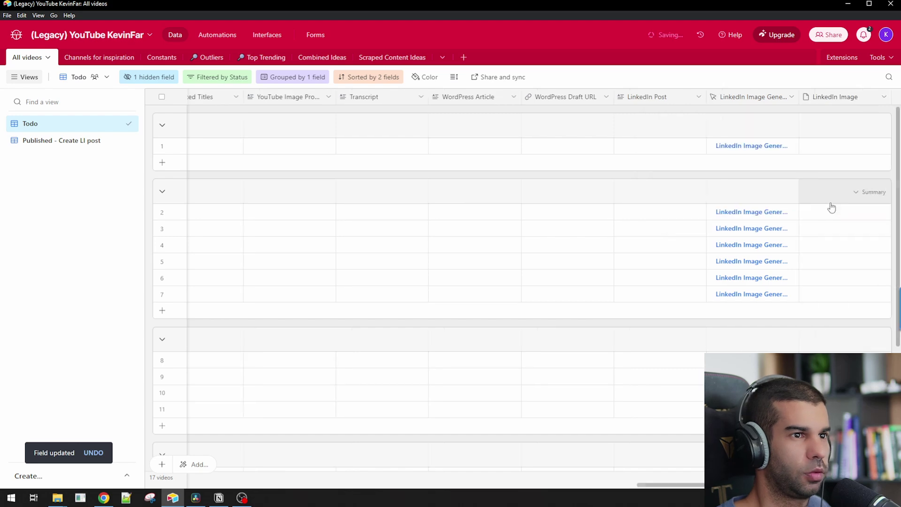
- Trigger the listening webhook from an Airtable record's generator button and check the received recId
key("alt+Tab")
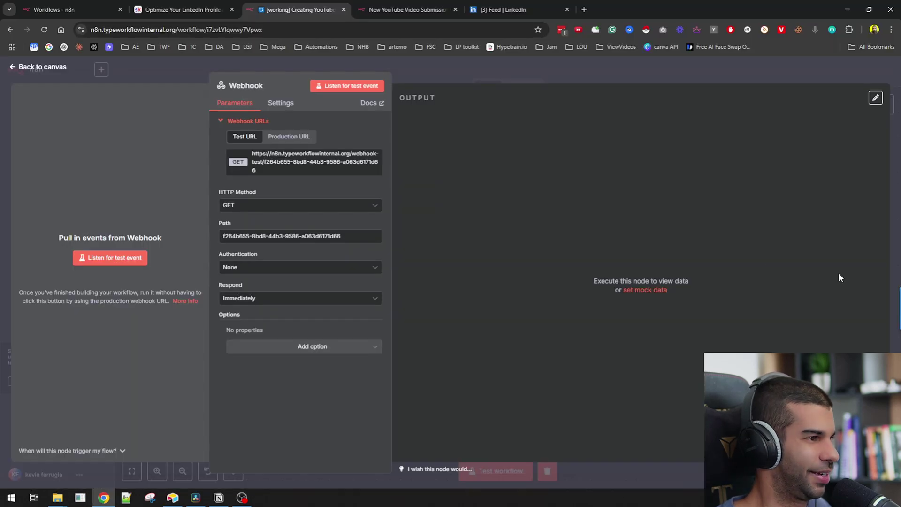
left_click(568, 83)
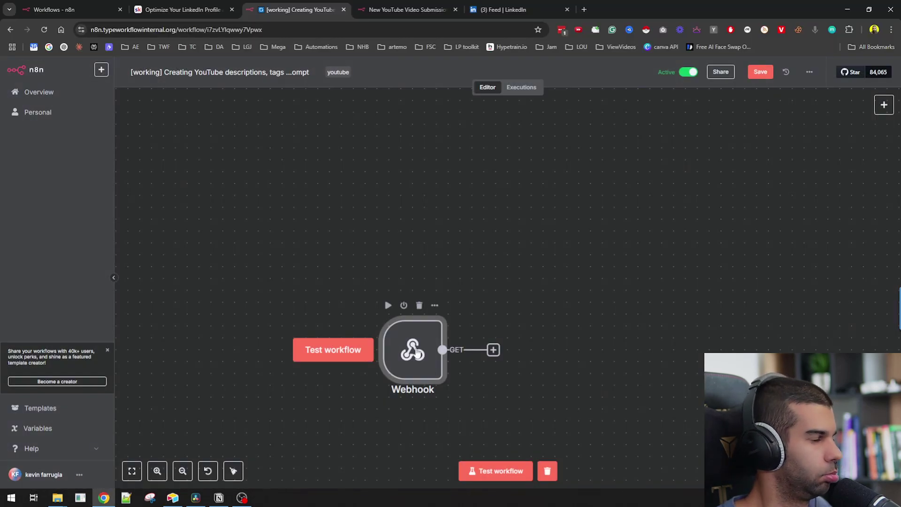
left_click(491, 471)
key("alt+Tab")
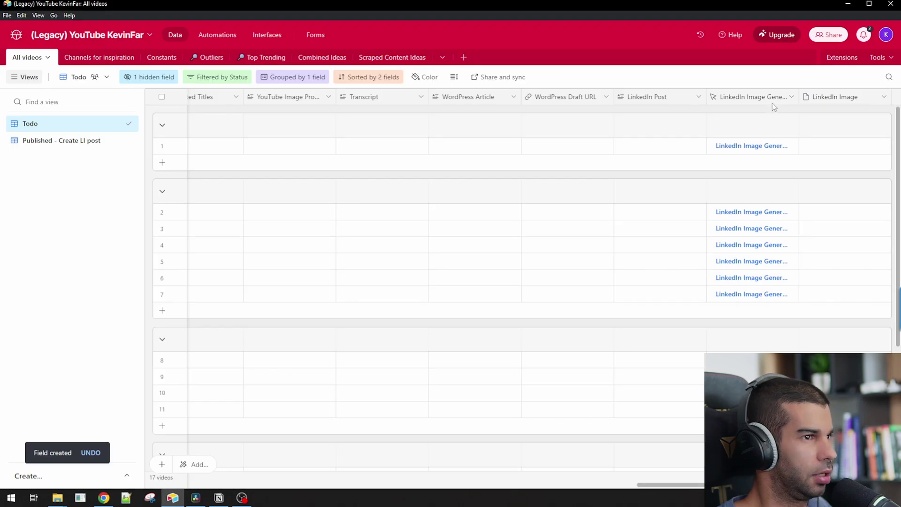
left_click(743, 147)
left_click(295, 9)
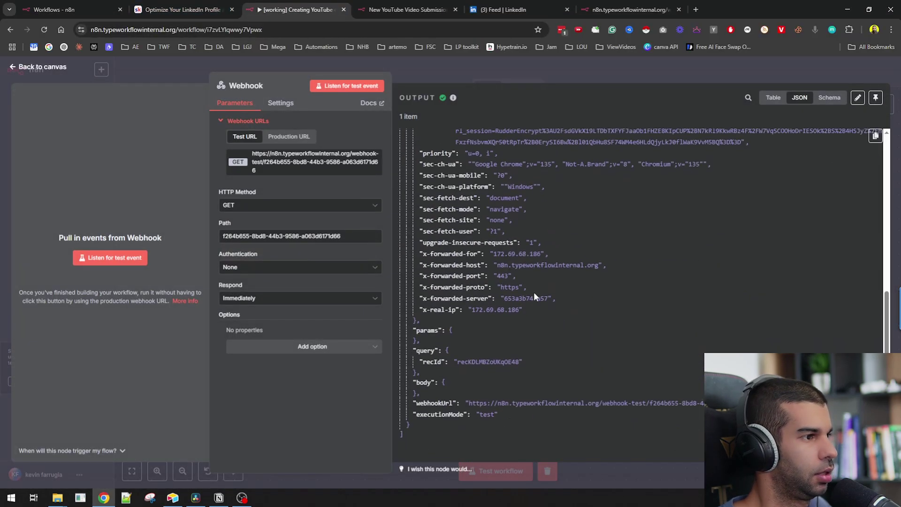
triple_click(478, 355)
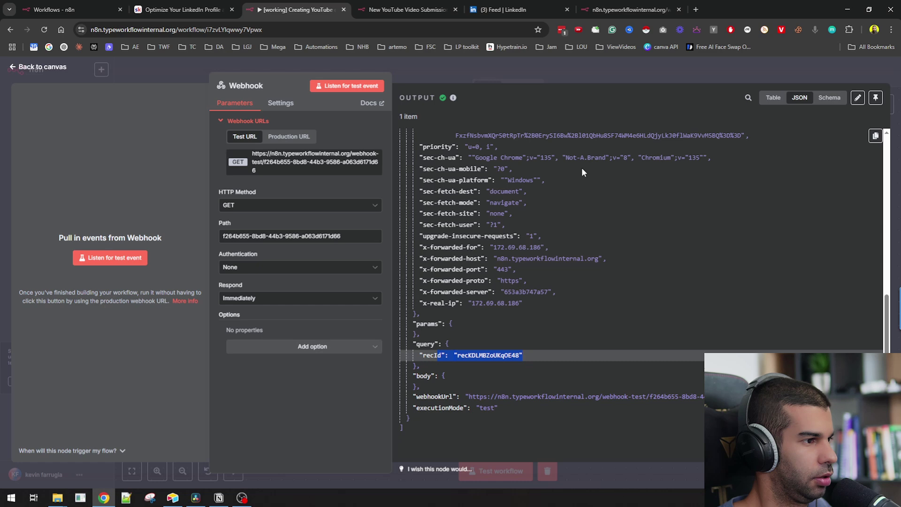
left_click(548, 74)
- Add an Airtable 'Get a record' node after the Webhook
left_click_drag(512, 230, 481, 246)
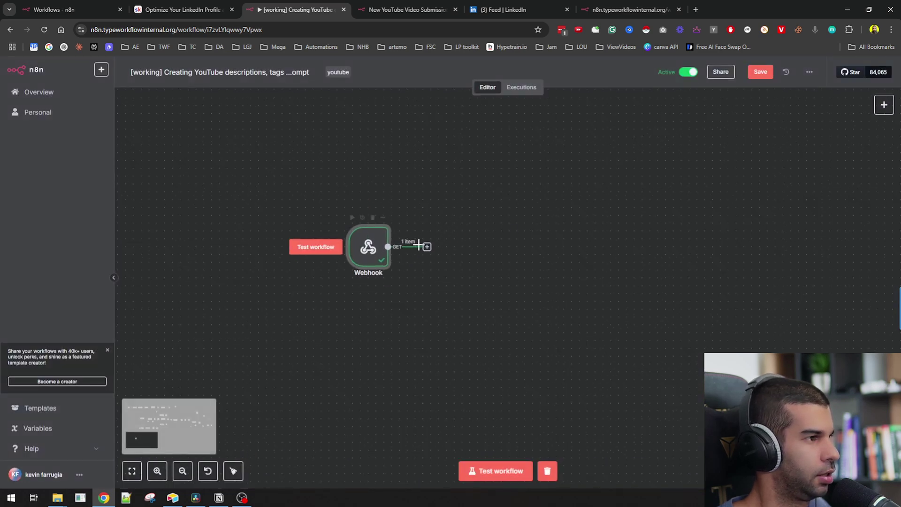
key("Tab")
type("airtable")
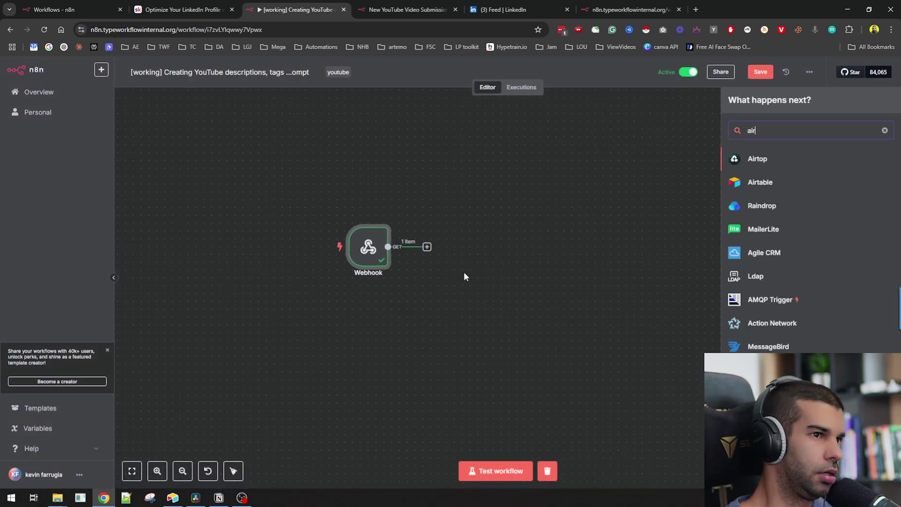
left_click(797, 158)
type("get")
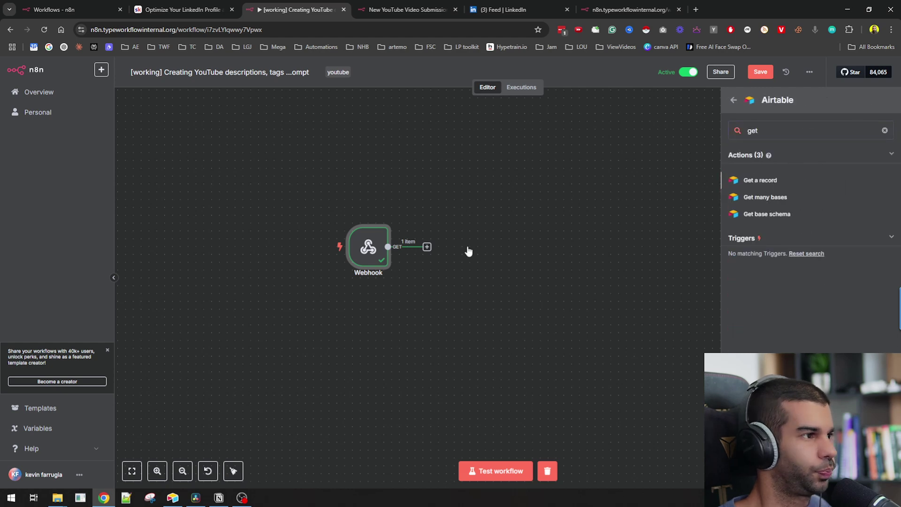
key("Return")
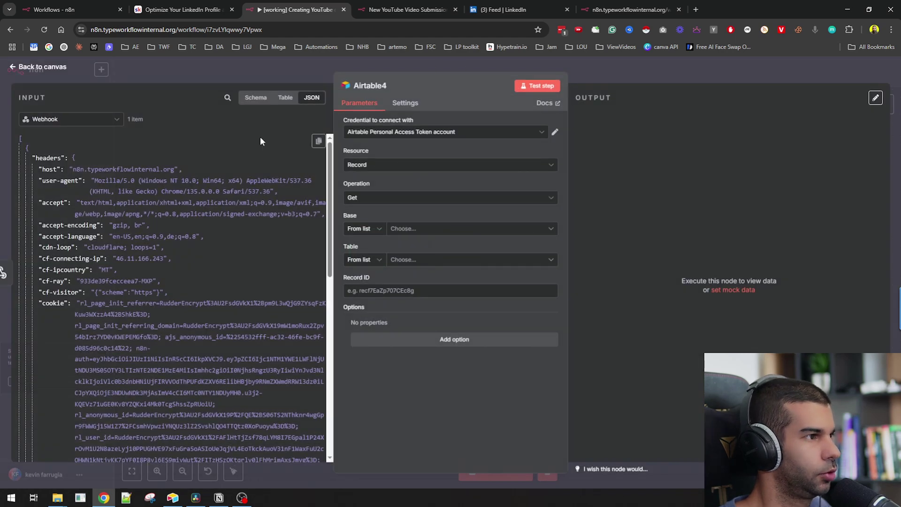
- Point the Airtable node at the legacy YouTube base and its All videos table
key("alt+Tab")
left_click(86, 37)
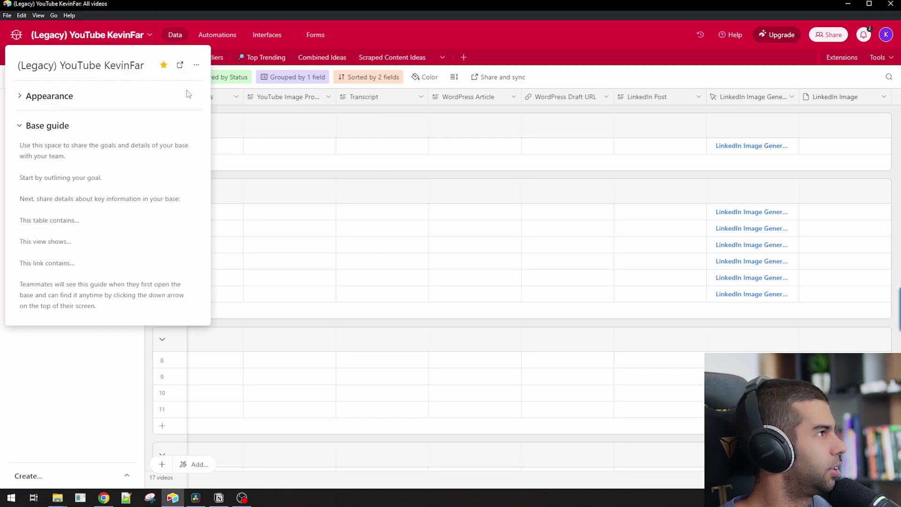
key("alt+Tab")
left_click(421, 229)
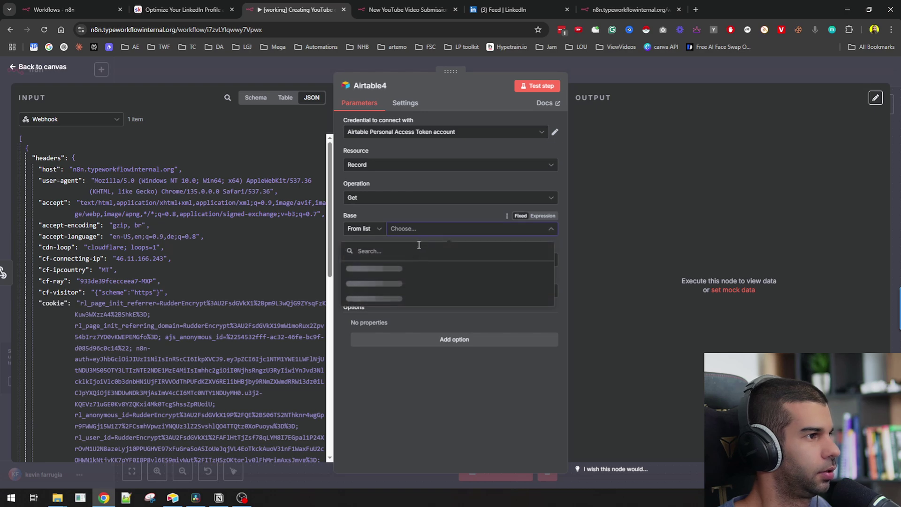
type("(Legacy) YouTube KevinFar")
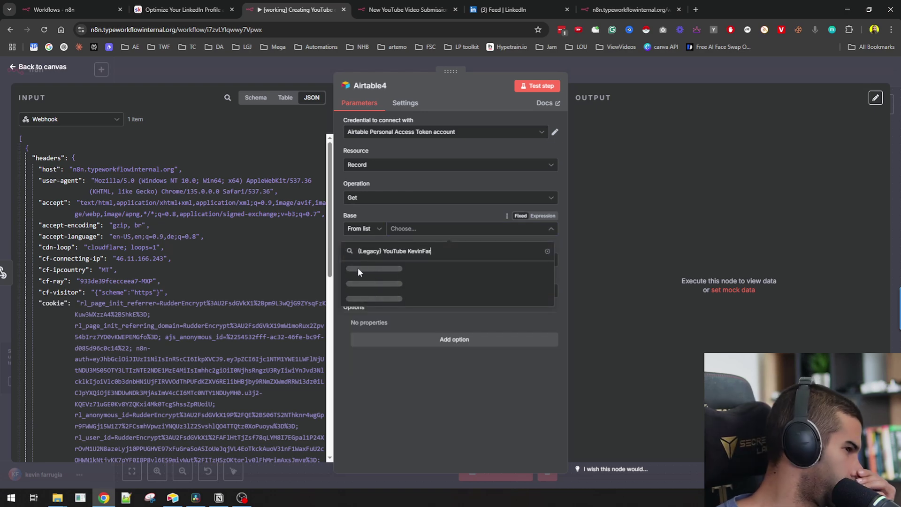
left_click(359, 268)
left_click(423, 260)
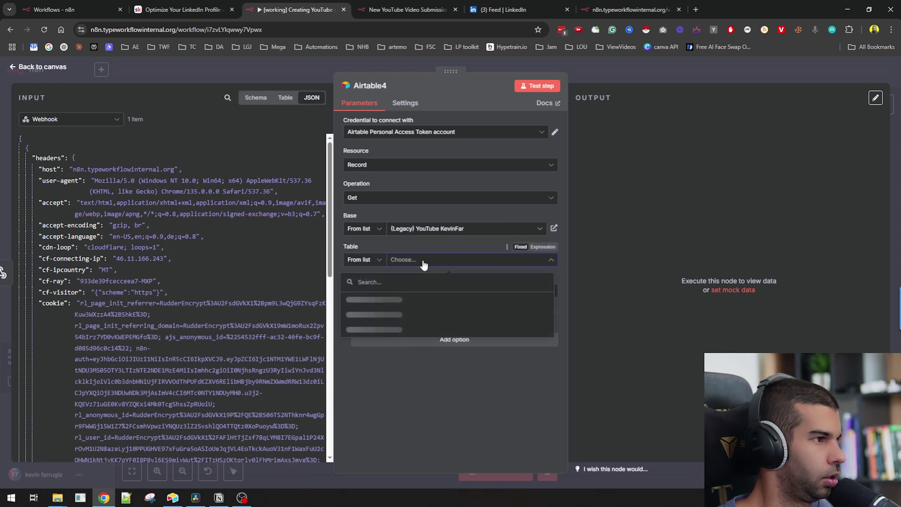
key("alt+Tab")
left_click(351, 318)
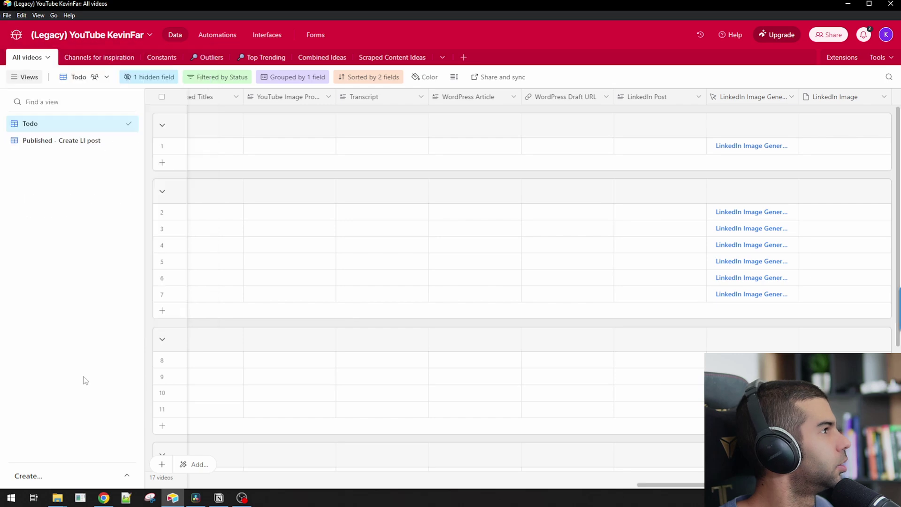
key("alt+Tab")
left_click(369, 302)
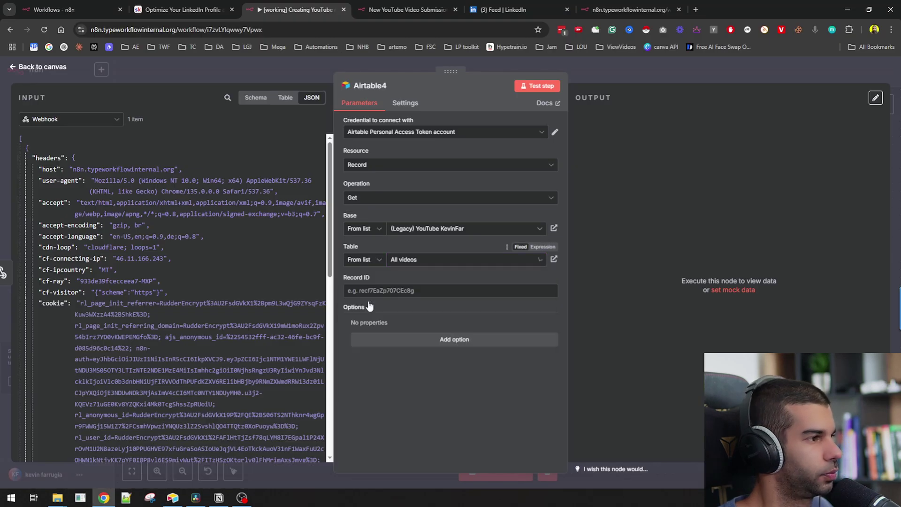
- Map query.recId into the Record ID field and test the step to fetch the record
scroll(233, 333, "down", 10)
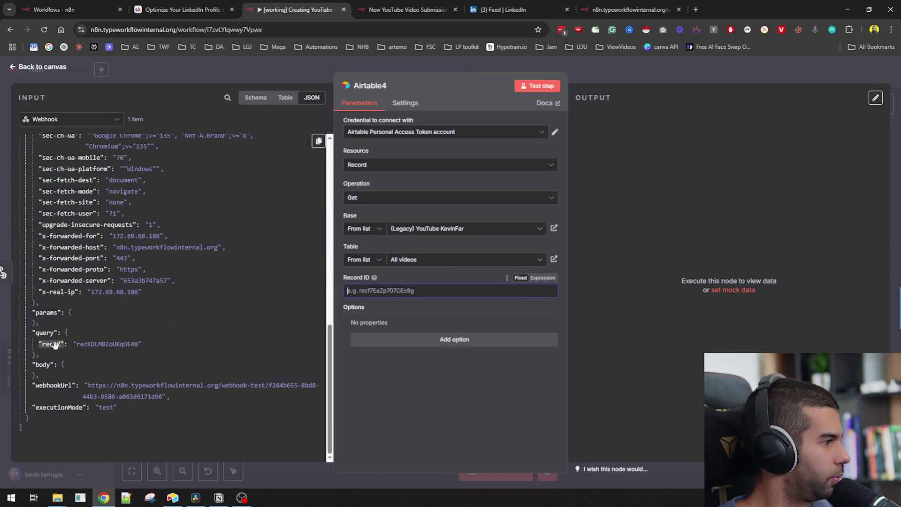
left_click_drag(51, 344, 445, 289)
left_click(540, 86)
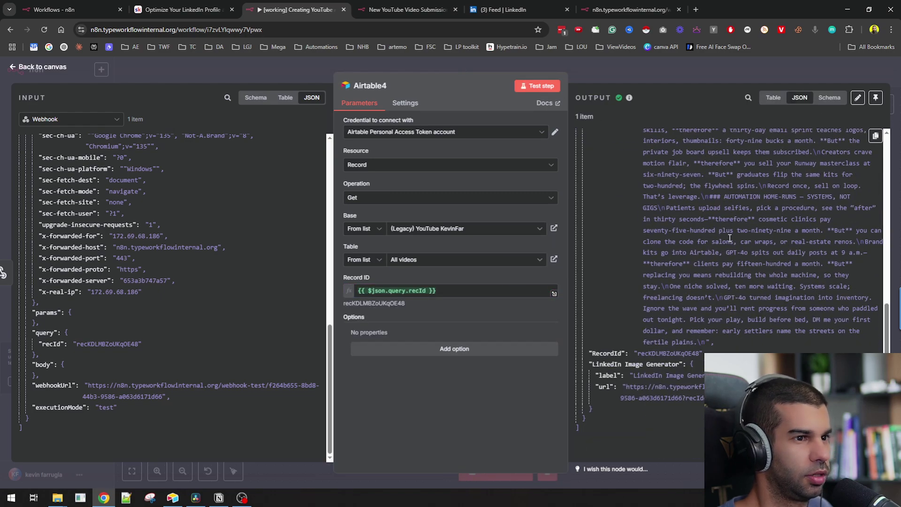
scroll(704, 230, "up", 10)
scroll(625, 201, "down", 10)
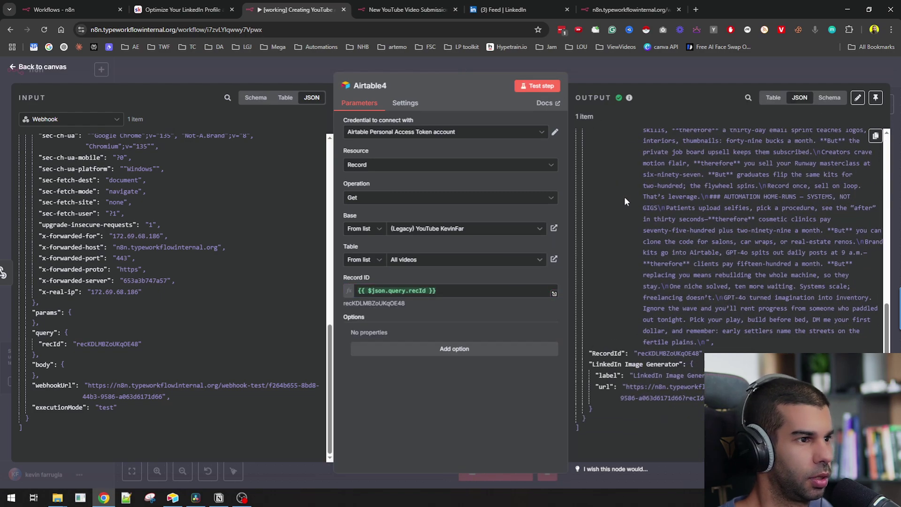
scroll(644, 386, "up", 10)
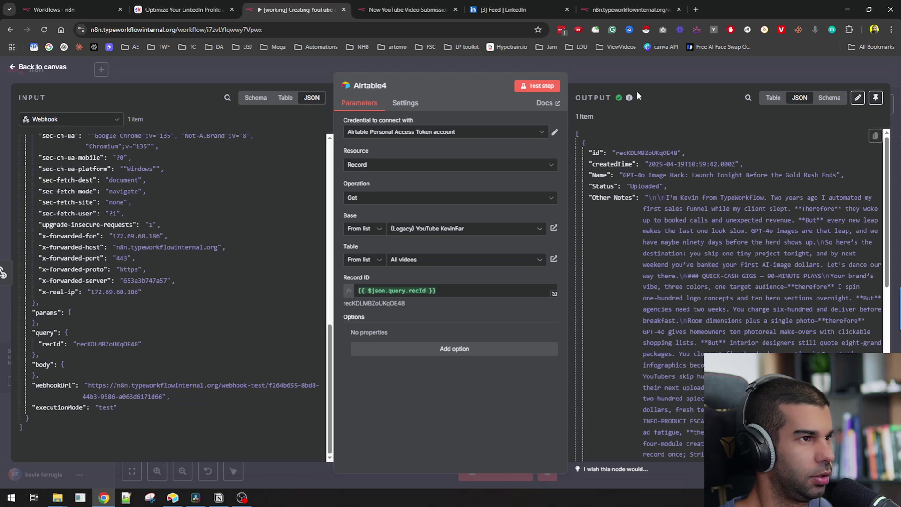
key("Escape")
key("alt+Tab")
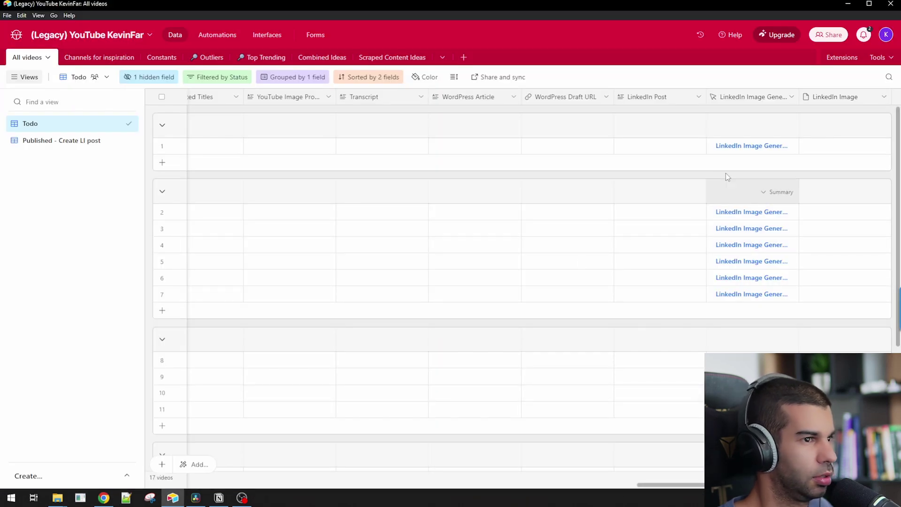
- In the Published - Create LI post view, search for the copied record ID
scroll(581, 190, "left", 3)
scroll(597, 190, "right", 5)
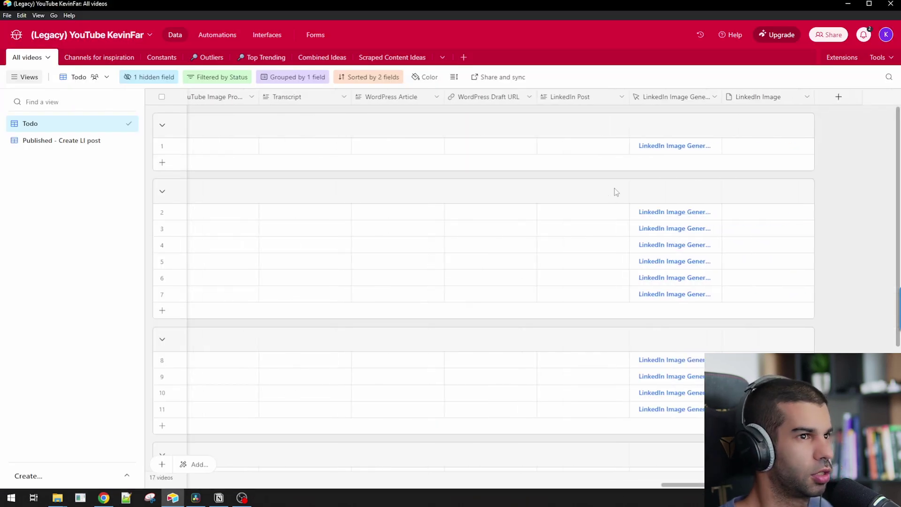
scroll(616, 192, "left", 2)
left_click(80, 140)
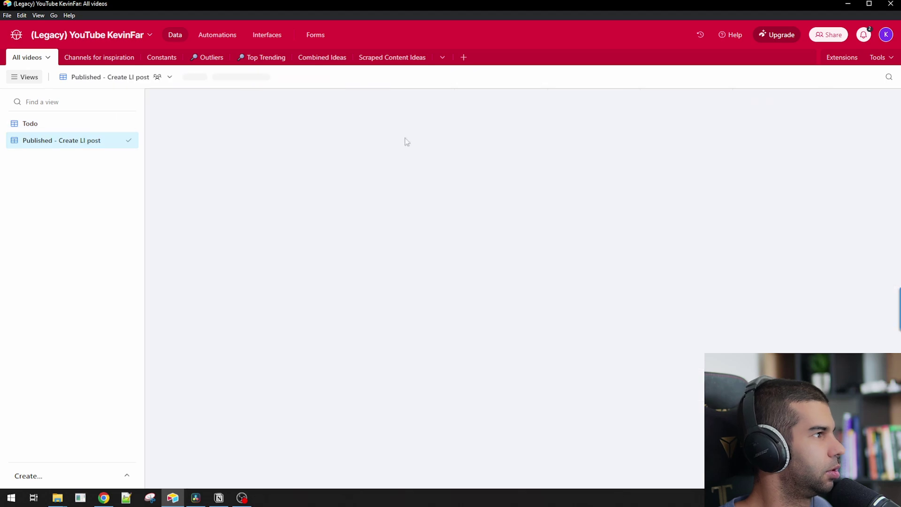
key("ctrl+f")
key("super+v")
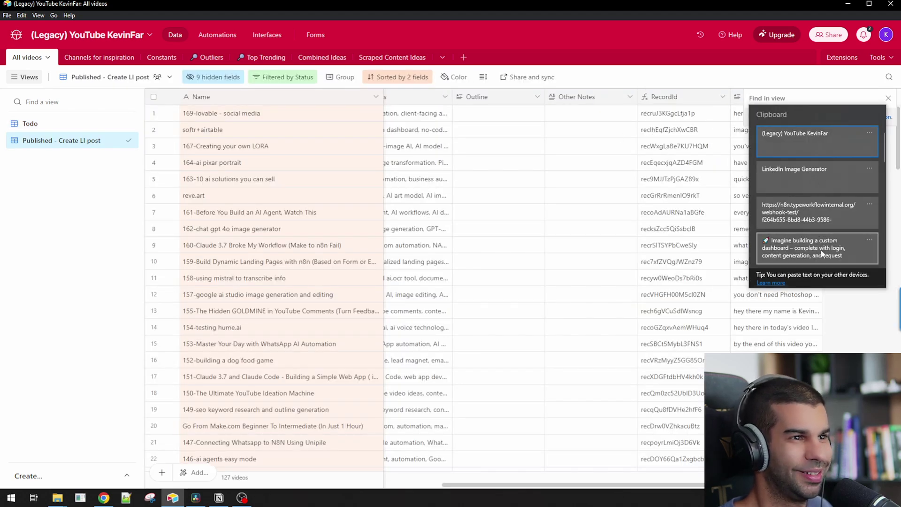
scroll(817, 173, "down", 3)
left_click(815, 207)
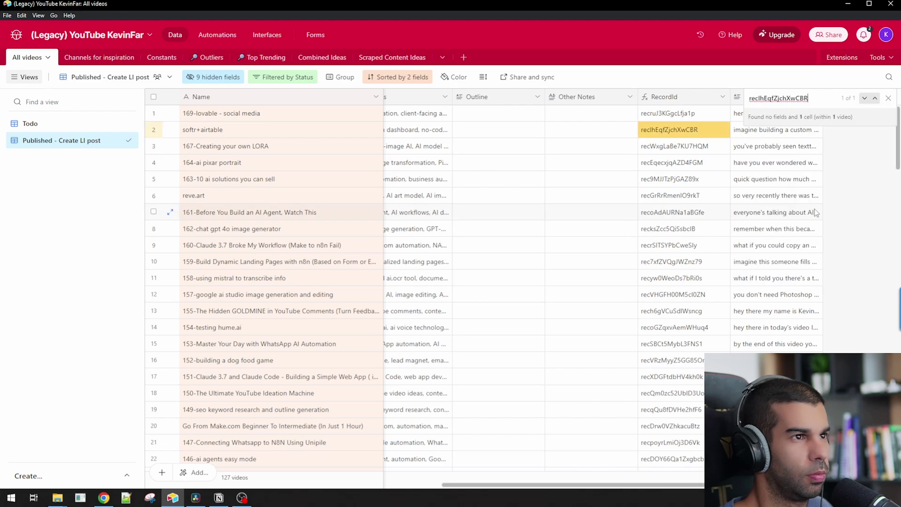
- Copy the softr+airtable record's ID from row 2 and expand that record
left_click(666, 133)
key("ctrl+c")
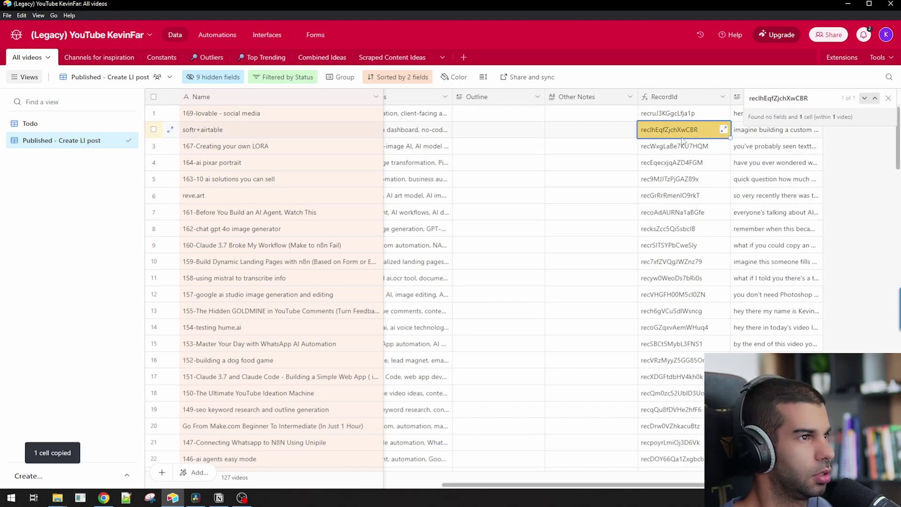
left_click(170, 129)
scroll(568, 282, "down", 15)
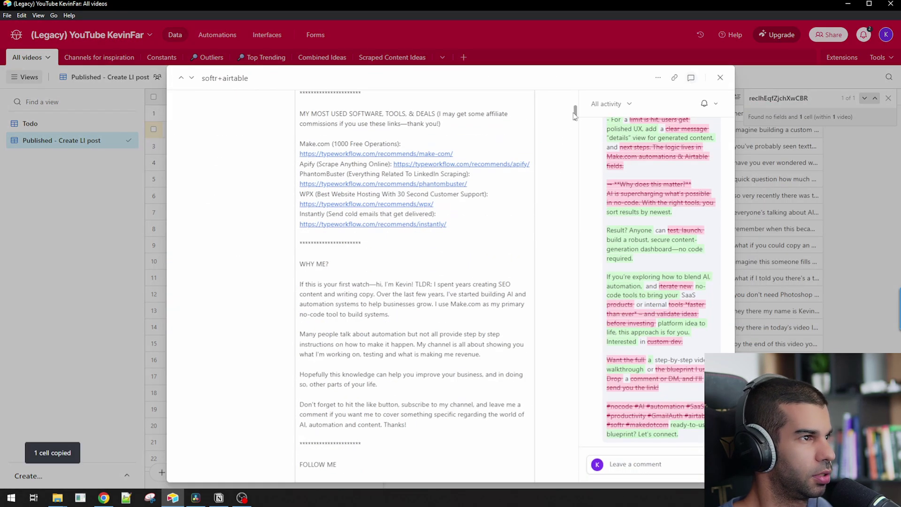
scroll(577, 423, "down", 10)
- Start and stop a workflow test, then copy the Webhook node's test URL
key("alt+Tab")
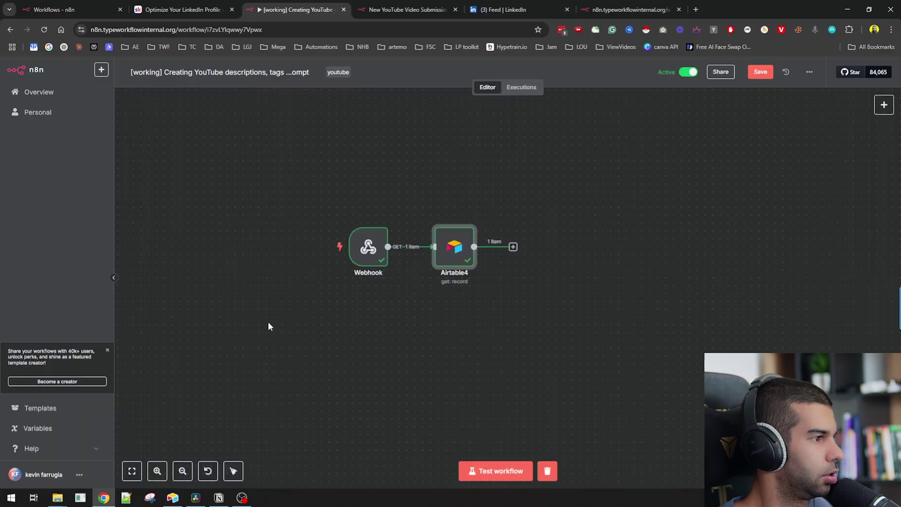
left_click(499, 471)
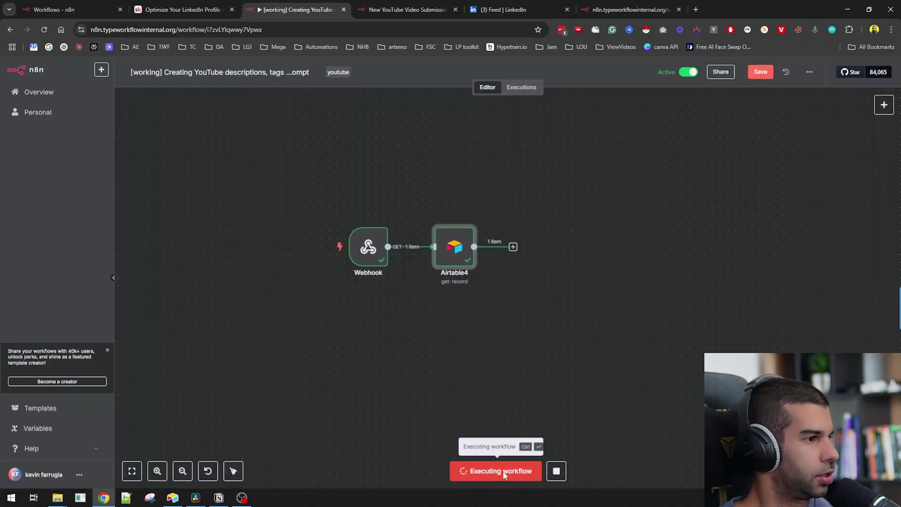
left_click(563, 471)
double_click(368, 246)
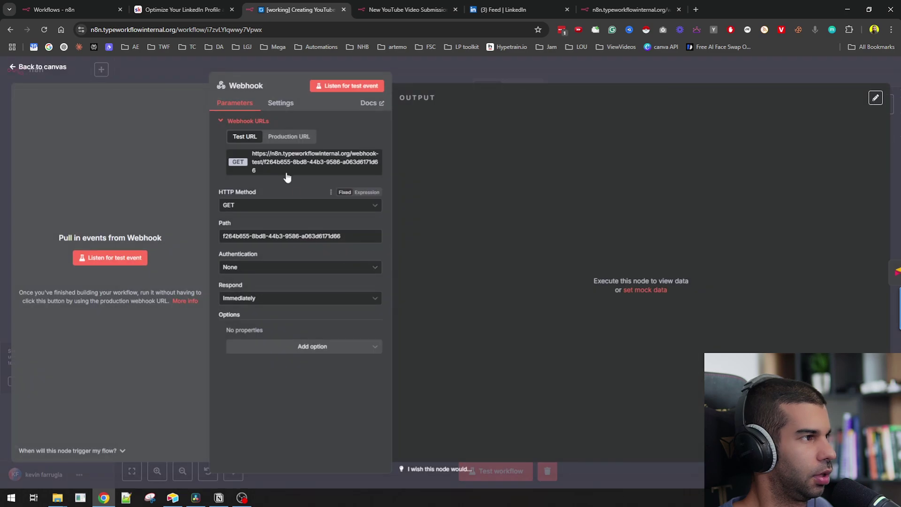
left_click(291, 162)
- Paste the test URL into a new tab and append '?recId=' plus the record ID
key("ctrl+t")
key("ctrl+v")
type("?recId=")
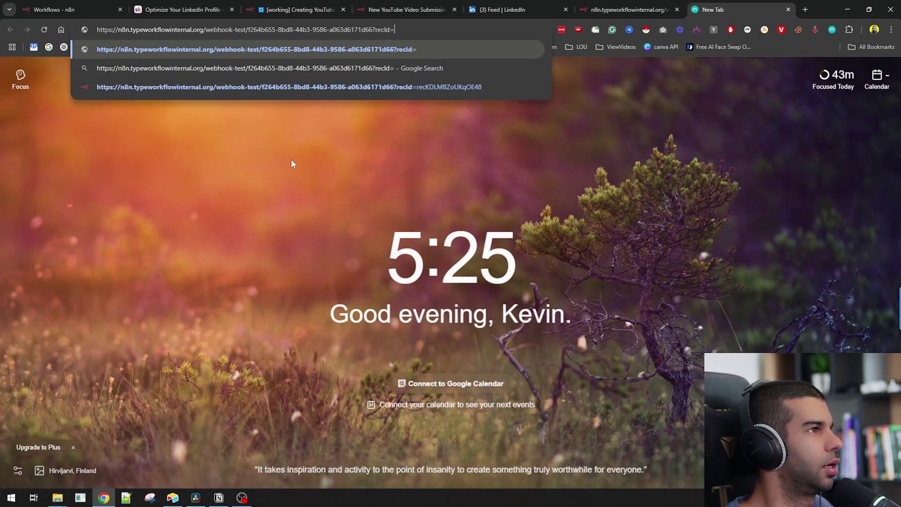
key("super+v")
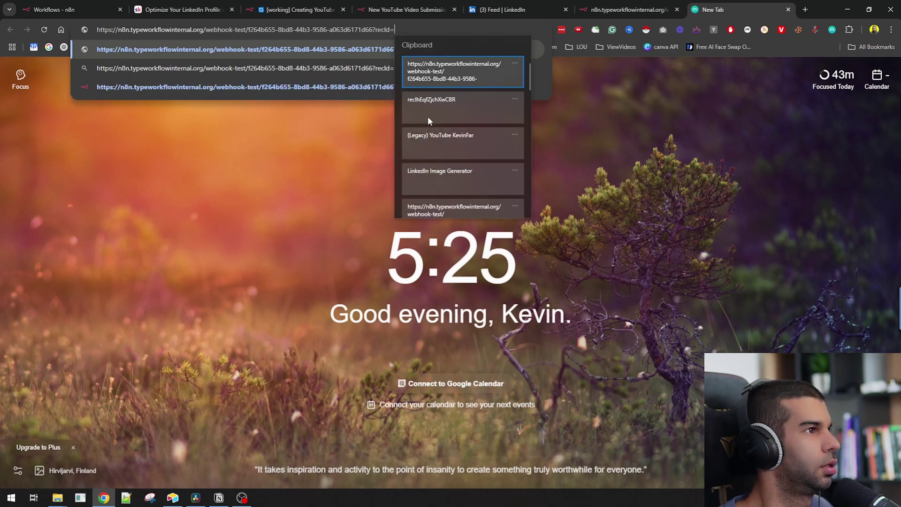
left_click(461, 111)
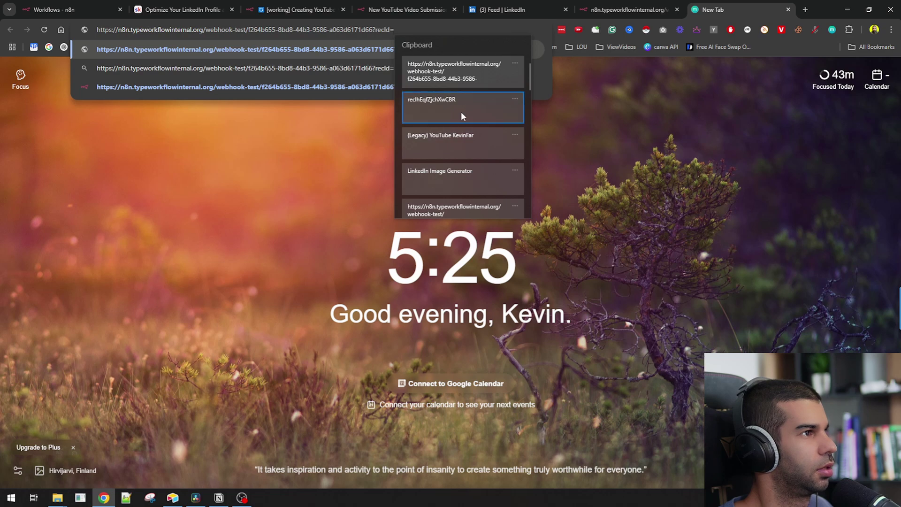
key("ctrl+a")
key("ctrl+c")
key("ctrl+shift+Tab")
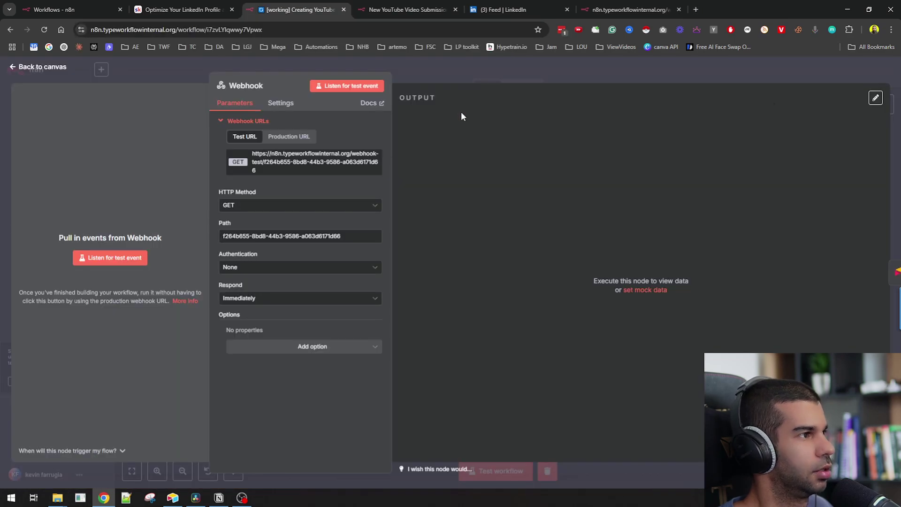
key("alt+Tab")
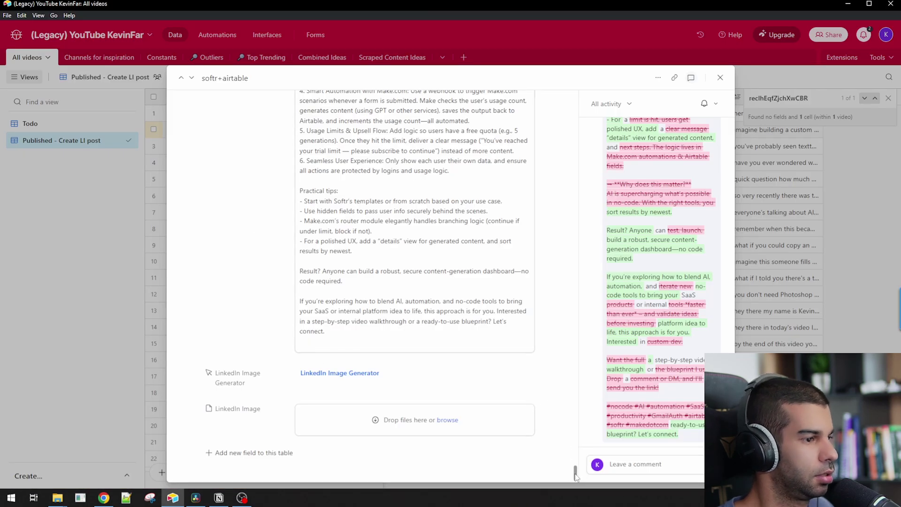
left_click_drag(576, 476, 591, 99)
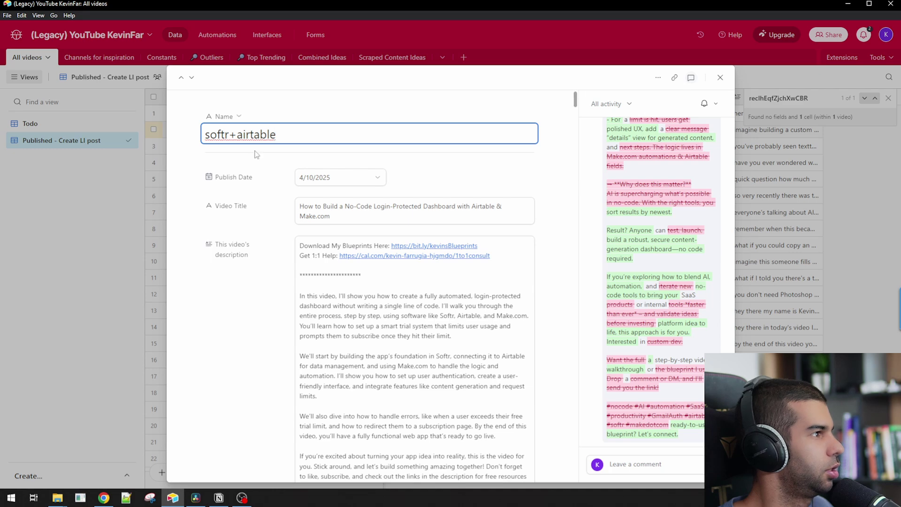
scroll(211, 201, "down", 20)
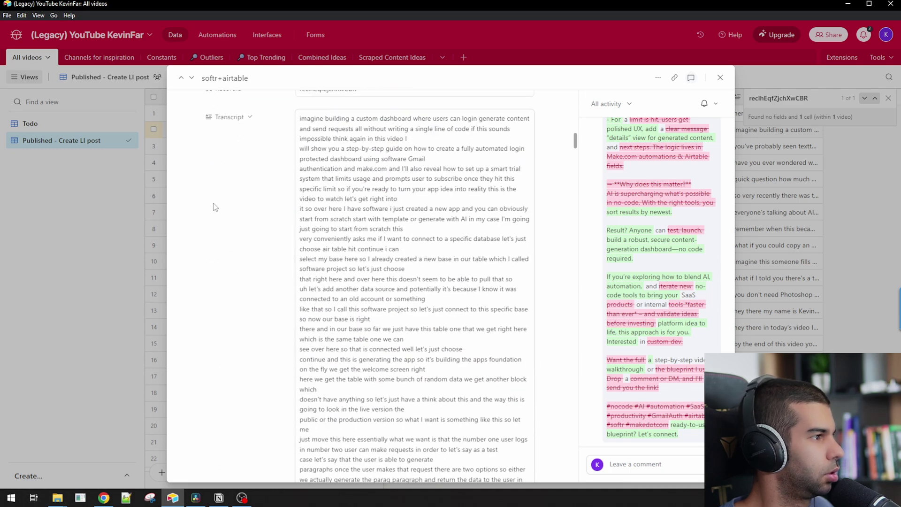
key("ctrl+f")
type("rec")
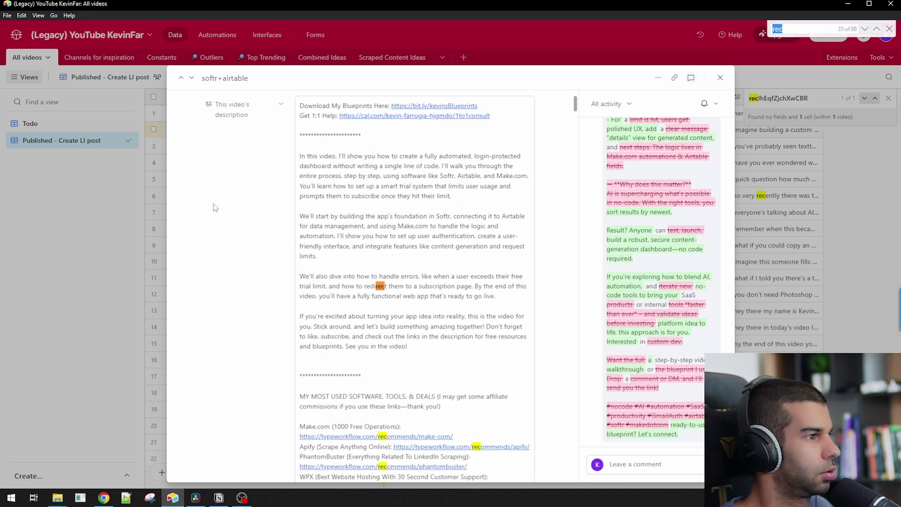
type("Id")
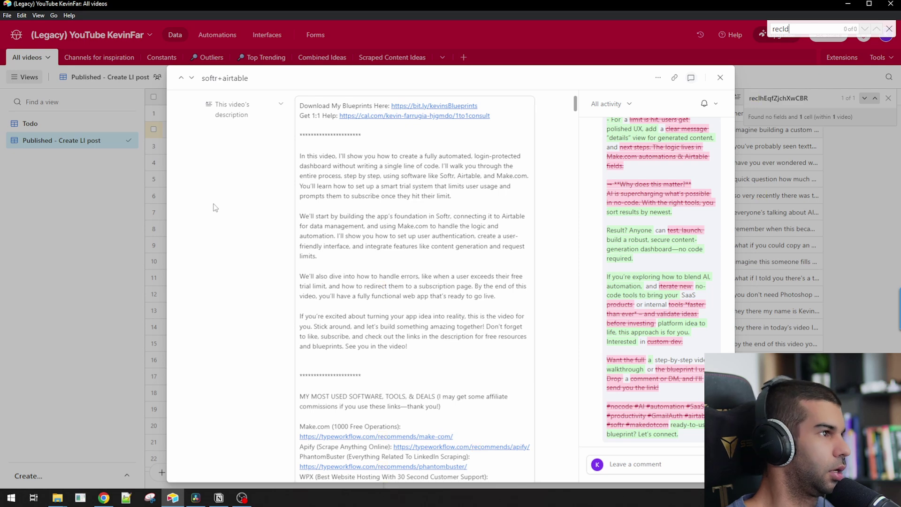
key("Escape")
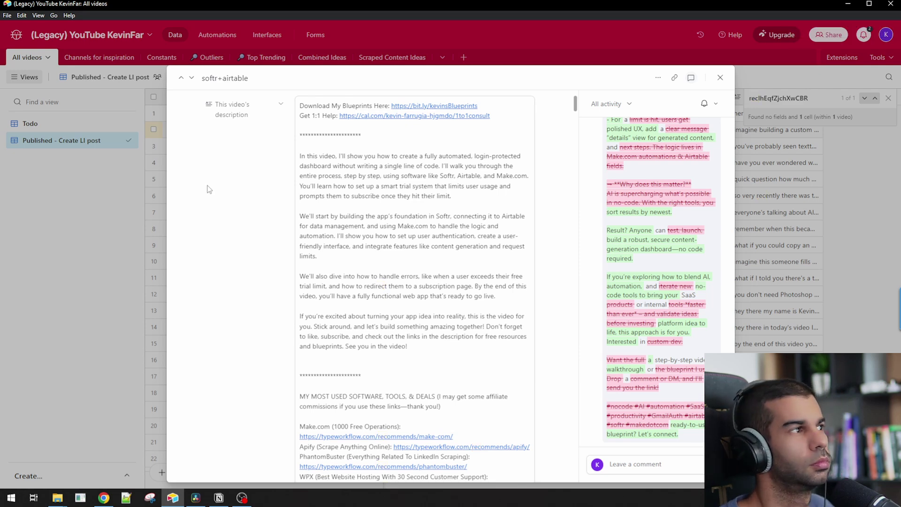
left_click(105, 215)
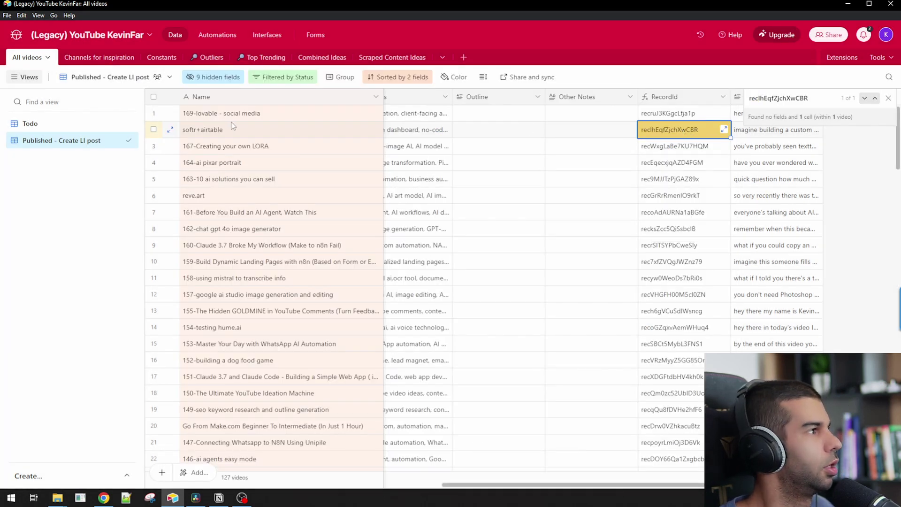
left_click(173, 130)
scroll(584, 398, "down", 15)
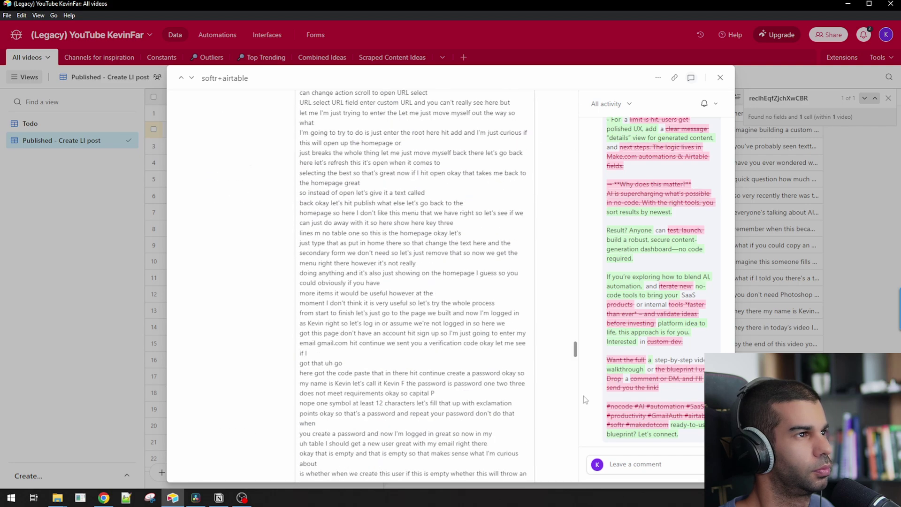
scroll(568, 426, "down", 3)
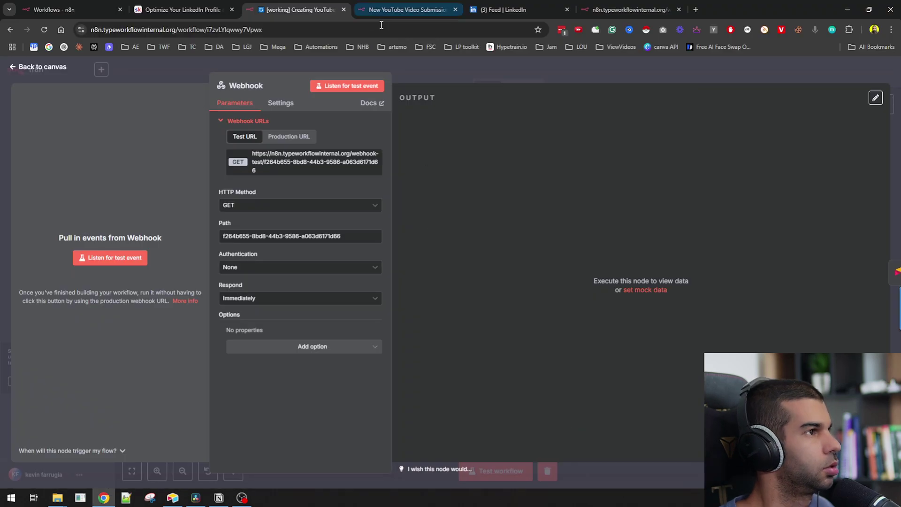
- Load the webhook test URL with ?recId= in a new tab to start the workflow
left_click(632, 8)
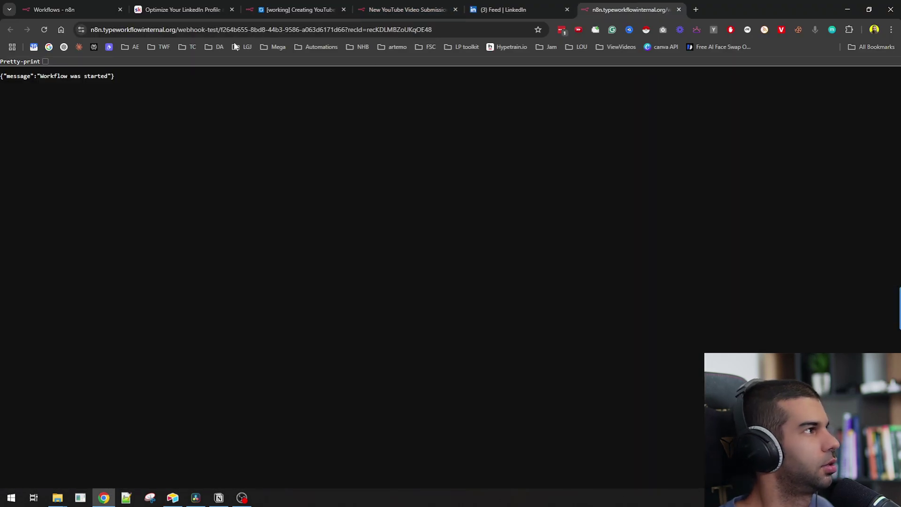
key("alt+Tab")
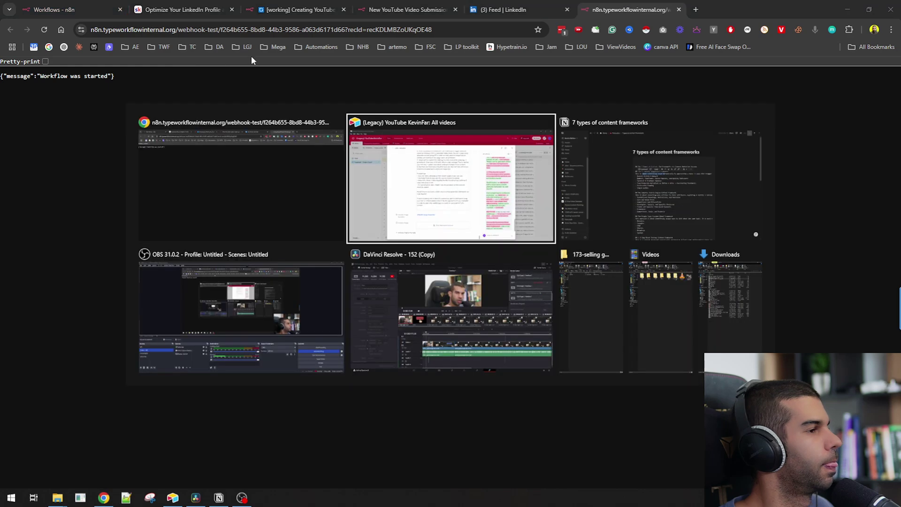
left_click(272, 141)
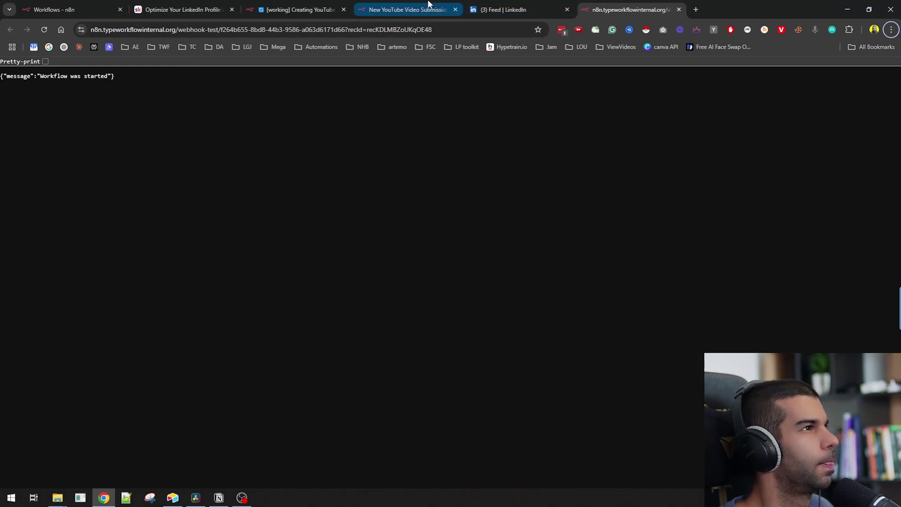
left_click(407, 7)
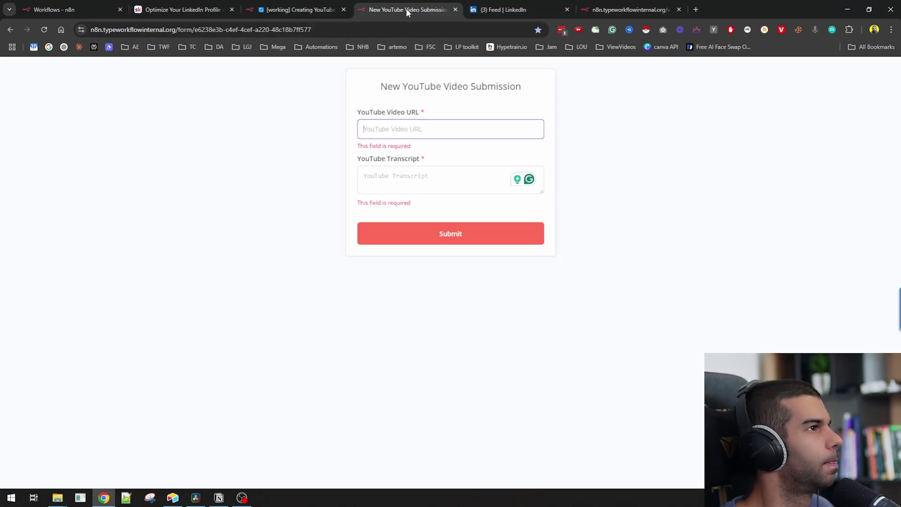
left_click(491, 8)
left_click(253, 5)
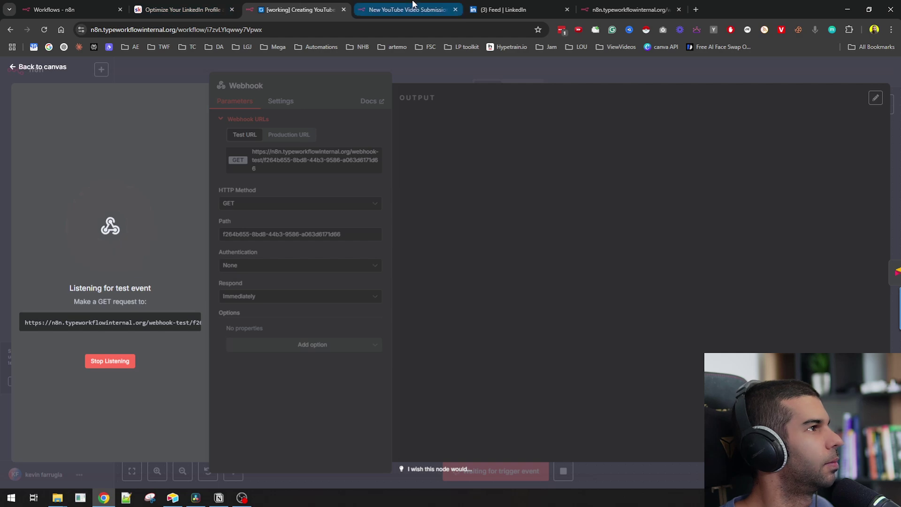
key("ctrl+t")
key("super+v")
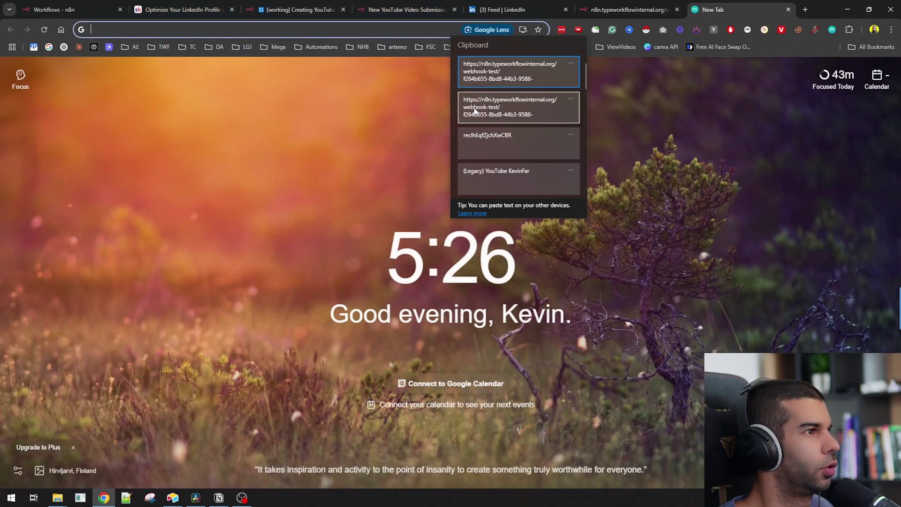
left_click(496, 66)
type("?r")
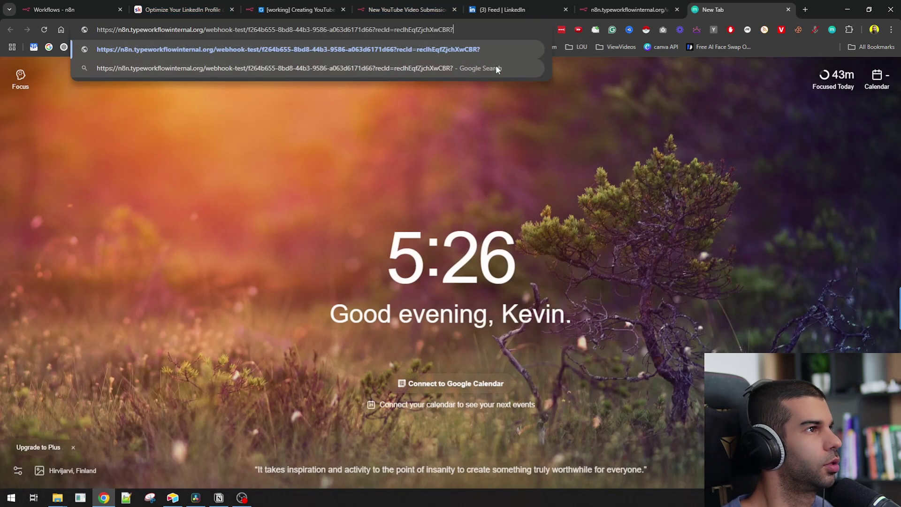
key("BackSpace")
key("Return")
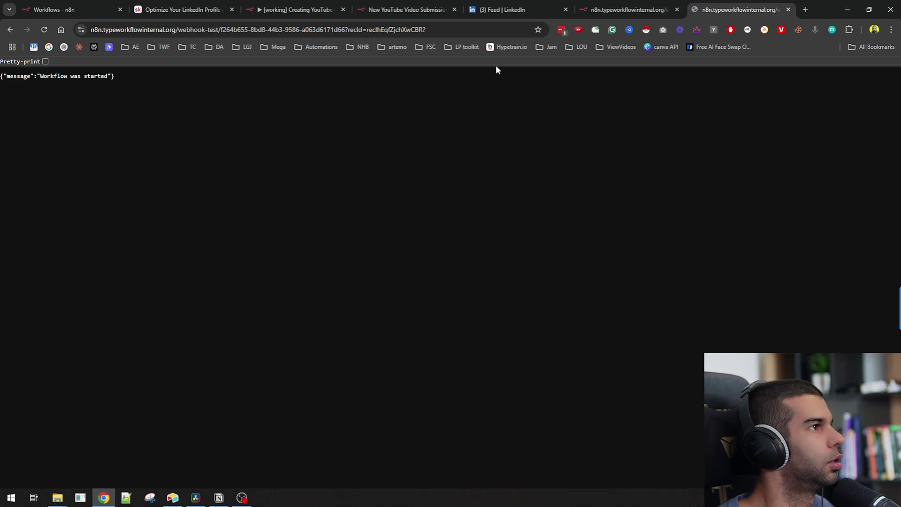
- Confirm 'Workflow was started', then close the n8n Webhook panel showing its completed output
left_click_drag(68, 79, 108, 78)
left_click(406, 9)
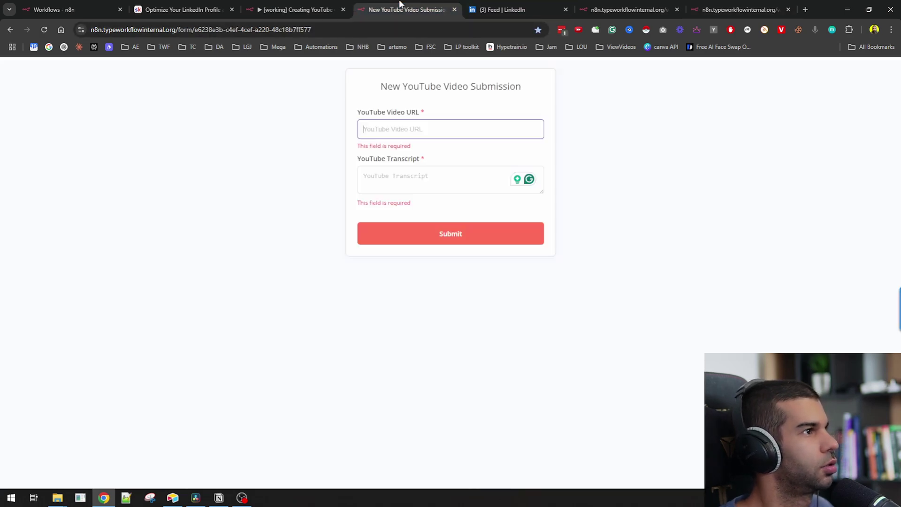
left_click(611, 5)
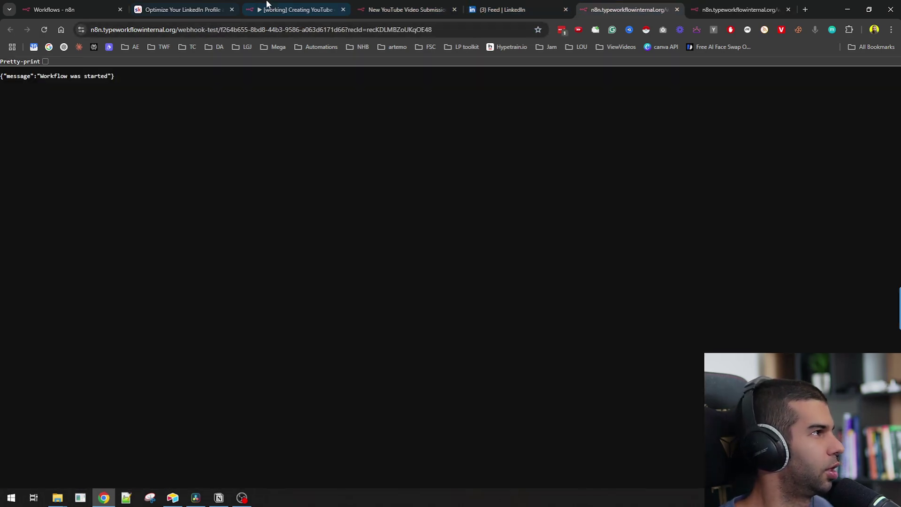
left_click(295, 9)
left_click(481, 69)
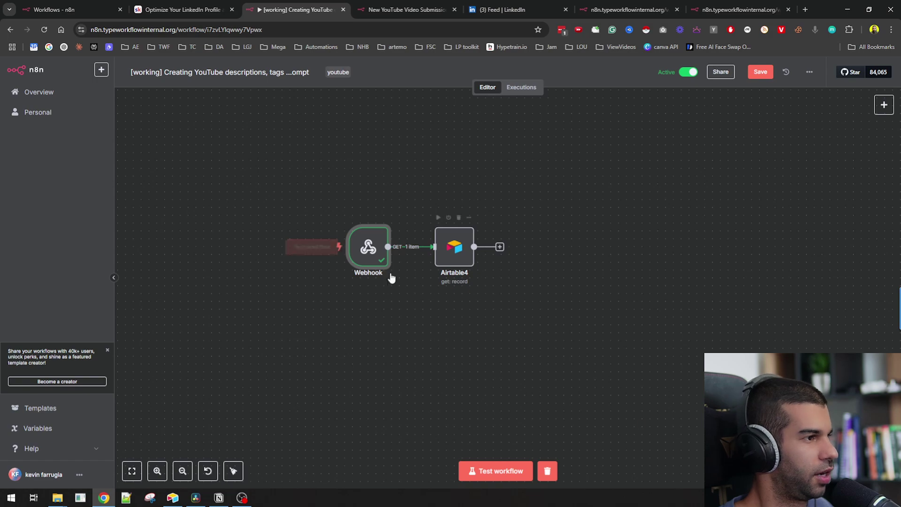
- Test the Airtable4 step and review the fetched record with its LinkedIn Post text
left_click(459, 243)
key("Return")
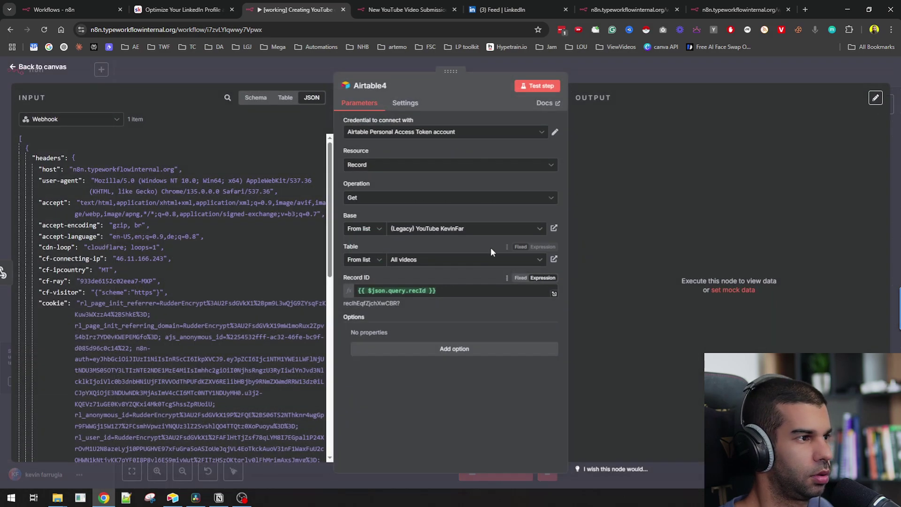
left_click(526, 88)
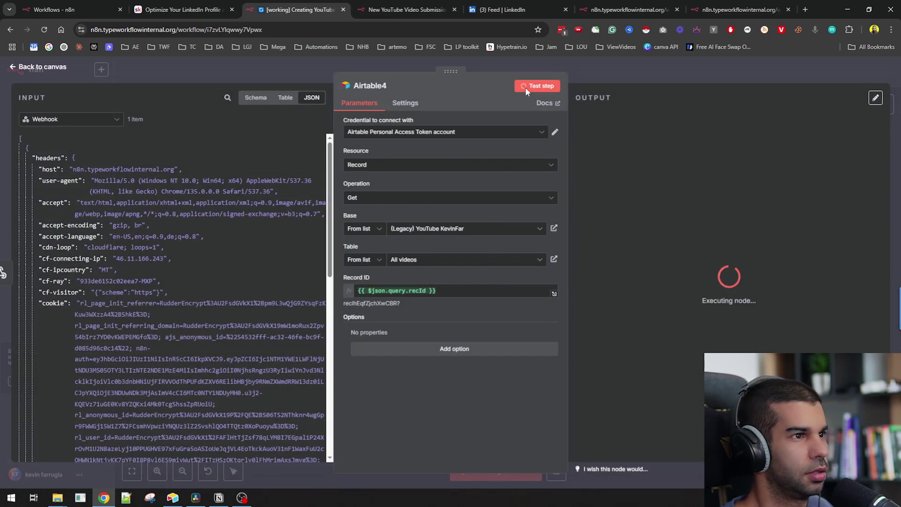
scroll(779, 193, "down", 10)
scroll(758, 272, "down", 15)
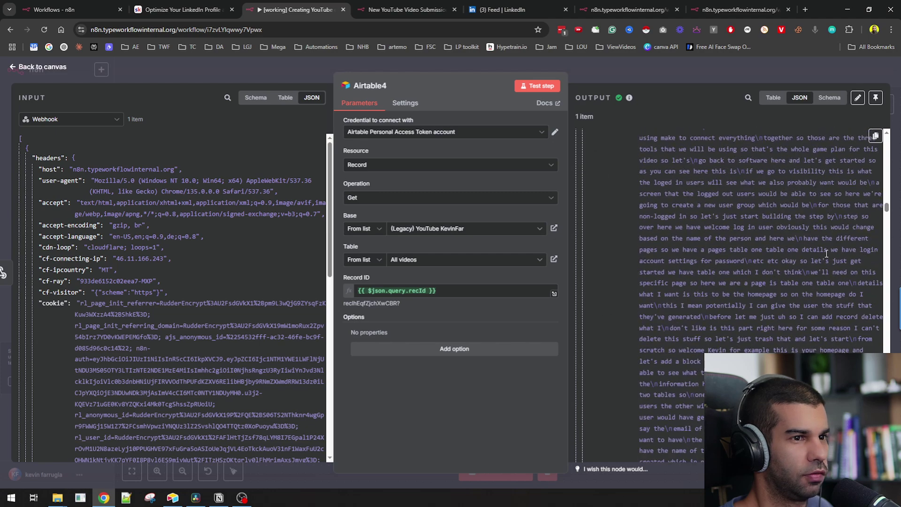
scroll(638, 353, "up", 5)
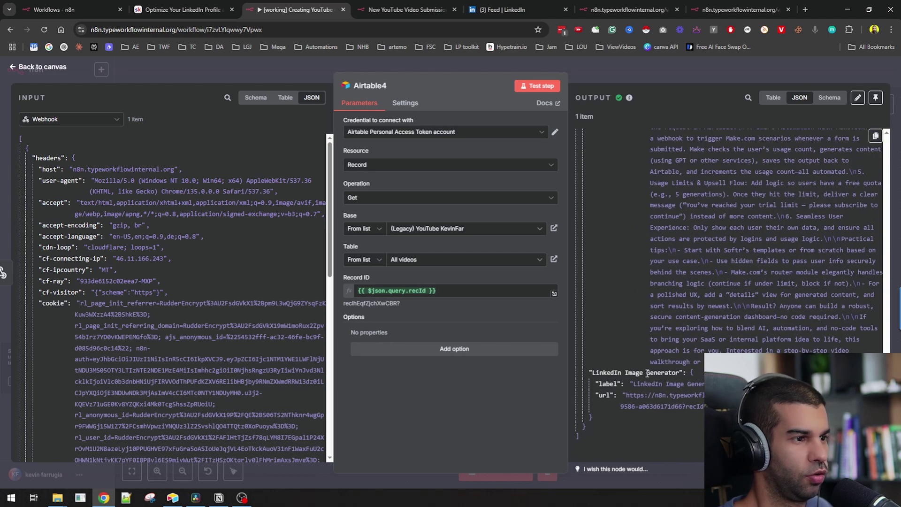
scroll(613, 399, "down", 5)
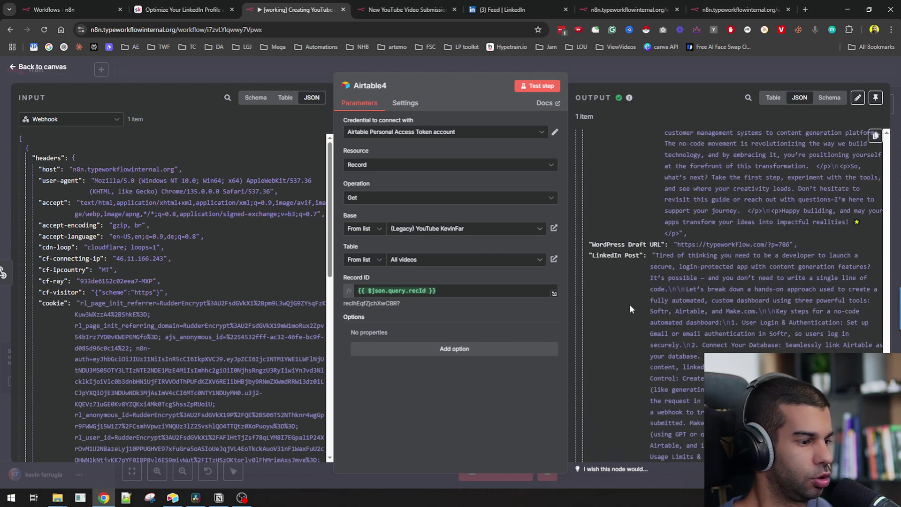
left_click(675, 90)
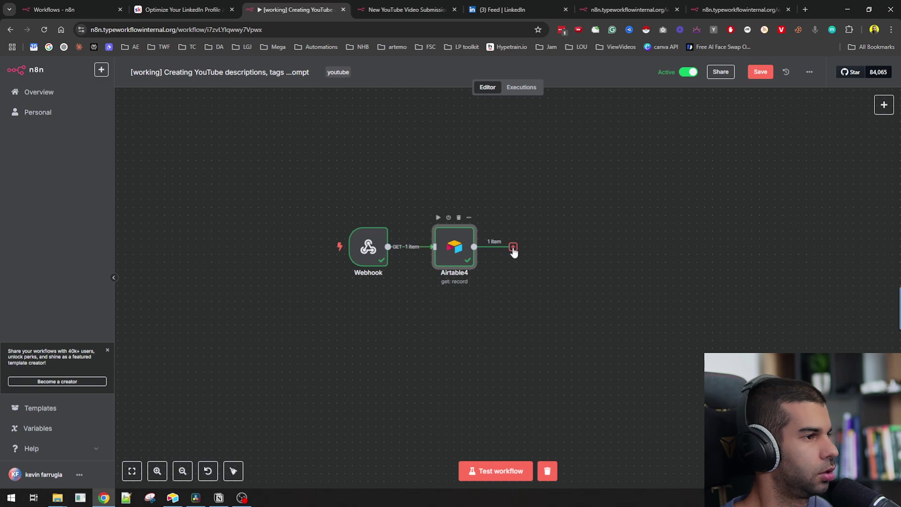
- Add an HTTP Request node after Airtable4
left_click(513, 247)
type("http")
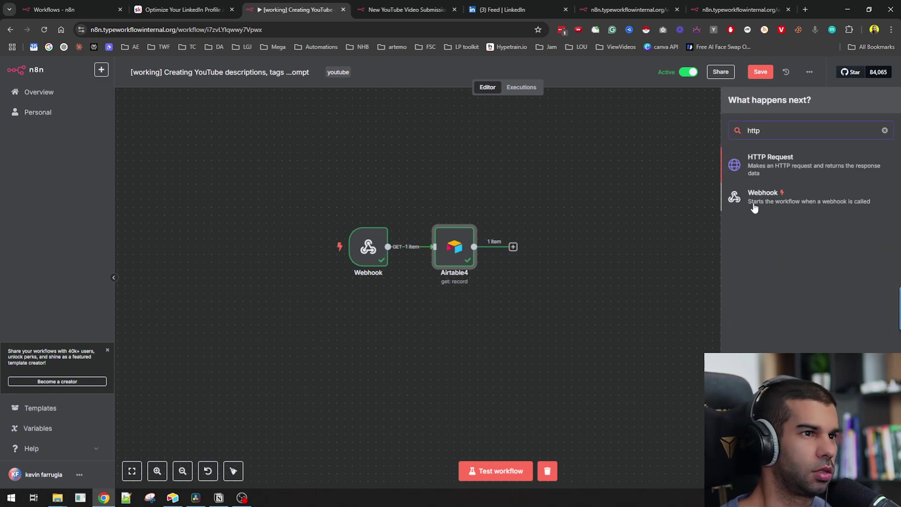
left_click(774, 175)
key("ctrl+t")
- Go to Replicate and open the flux-1.1-pro model's playground form
type("replic")
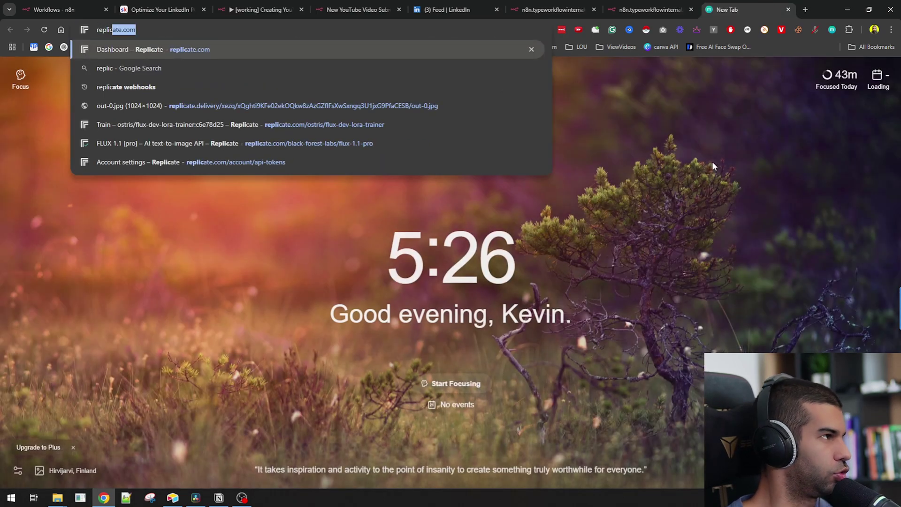
key("Return")
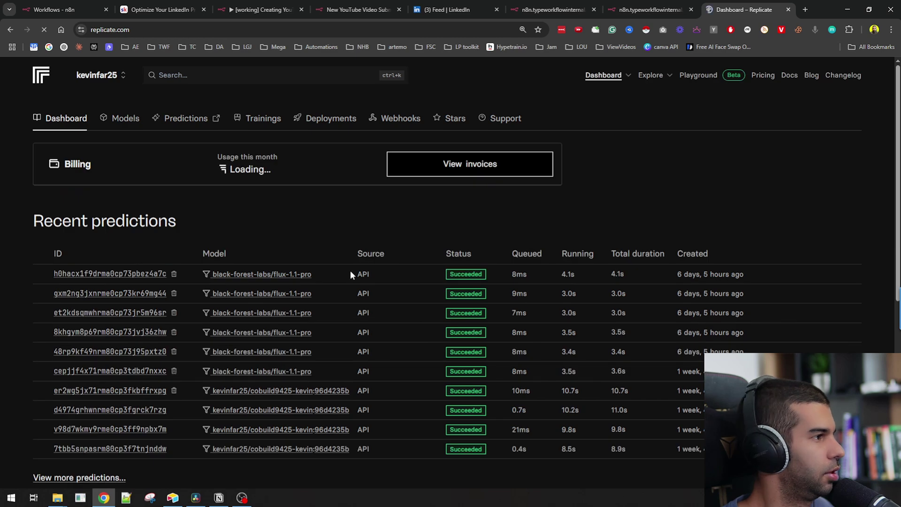
left_click(273, 275)
left_click(118, 214)
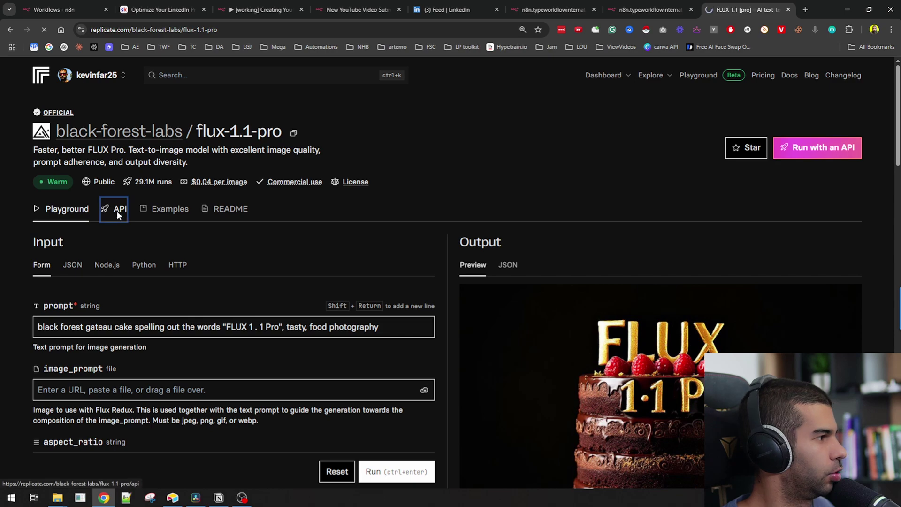
left_click(65, 207)
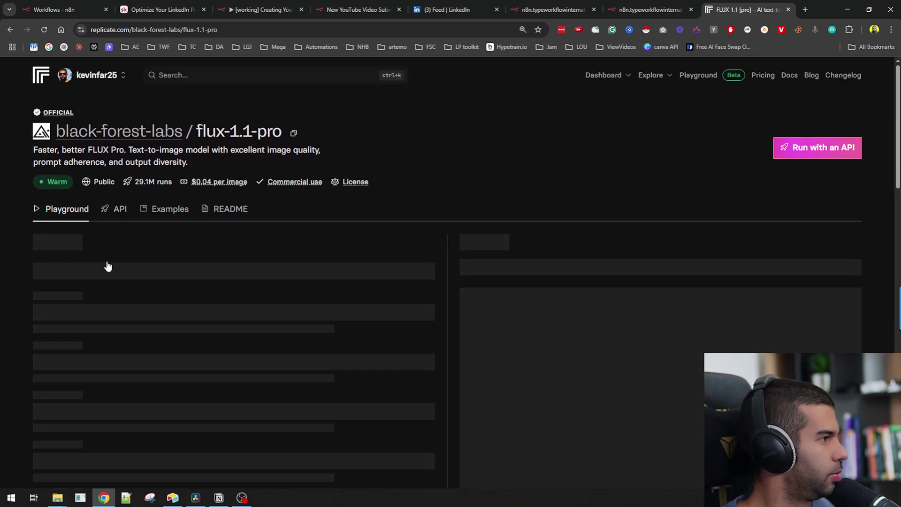
scroll(86, 279, "down", 1)
left_click(99, 280)
left_click(211, 279, "shift")
scroll(192, 247, "down", 3)
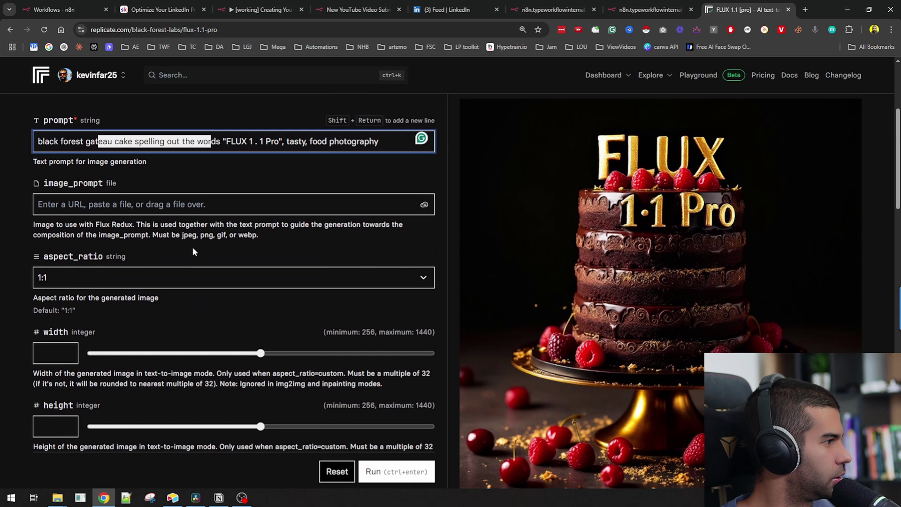
scroll(76, 211, "down", 2)
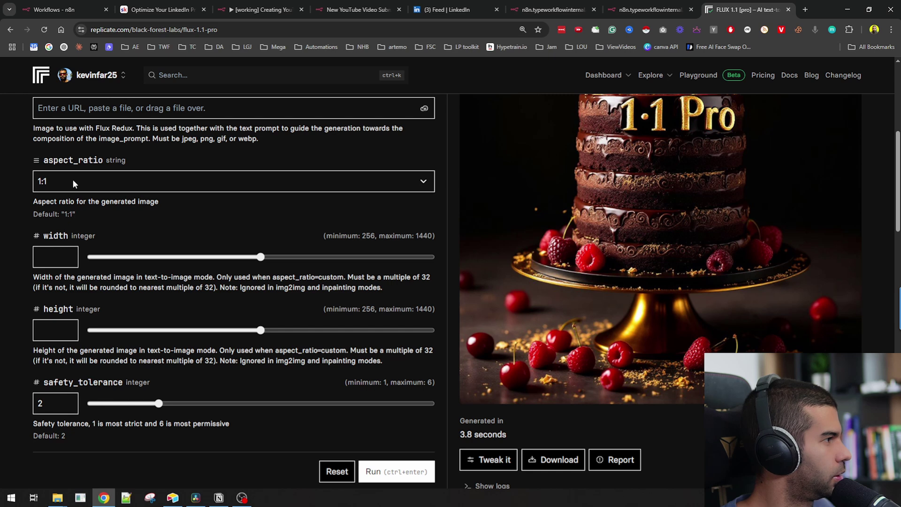
- Set aspect ratio 16:9, output format jpg and output quality 100
left_click(72, 180)
left_click(66, 229)
scroll(80, 234, "down", 4)
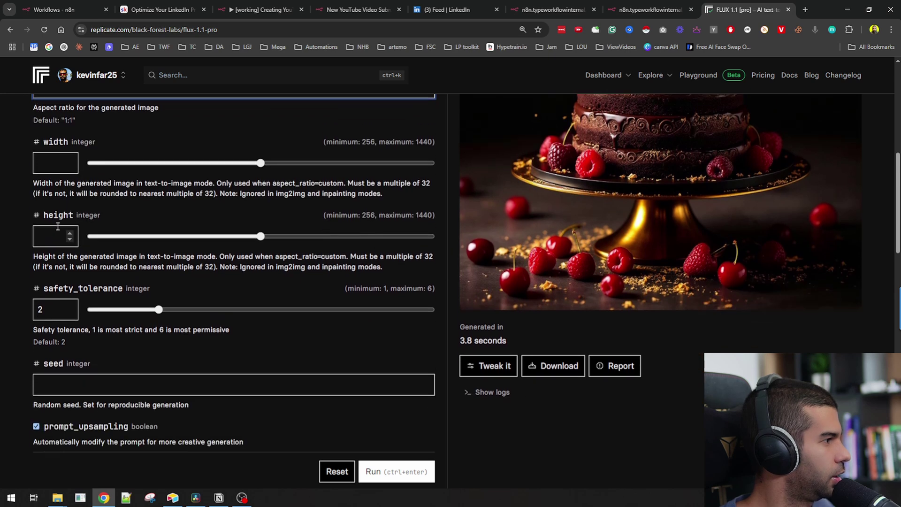
scroll(108, 221, "up", 1)
scroll(125, 203, "up", 1)
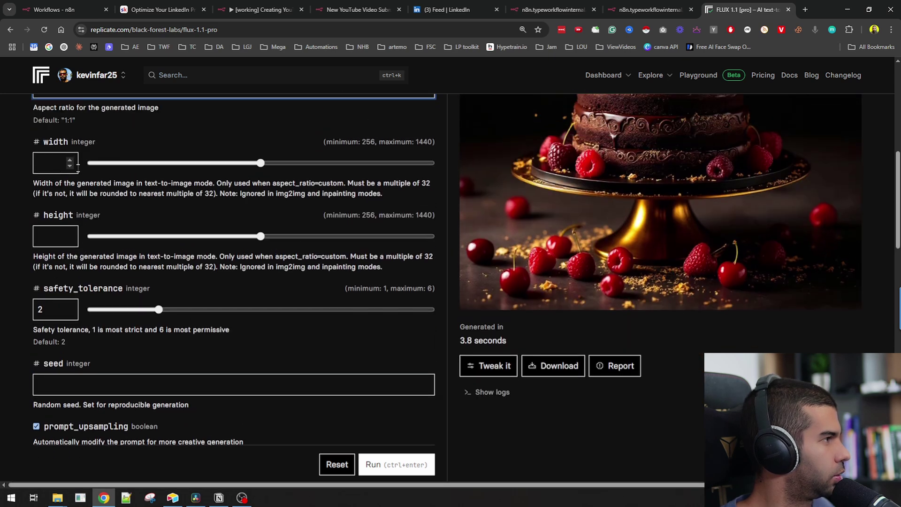
scroll(71, 165, "down", 3)
scroll(76, 228, "down", 3)
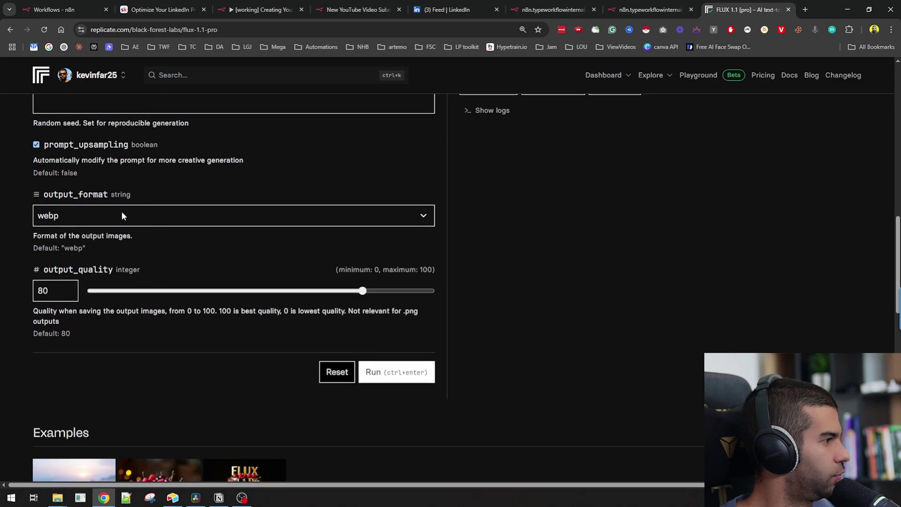
left_click(121, 215)
left_click(93, 249)
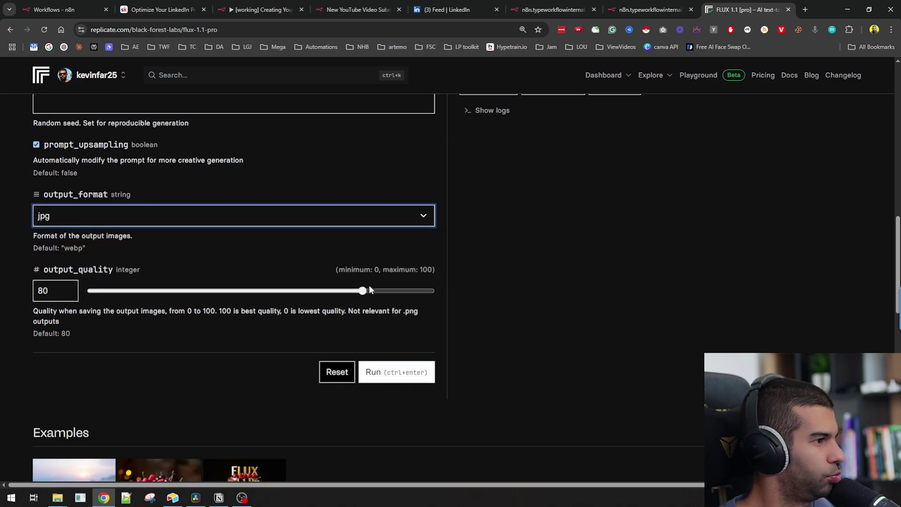
left_click_drag(364, 290, 468, 293)
scroll(217, 281, "up", 15)
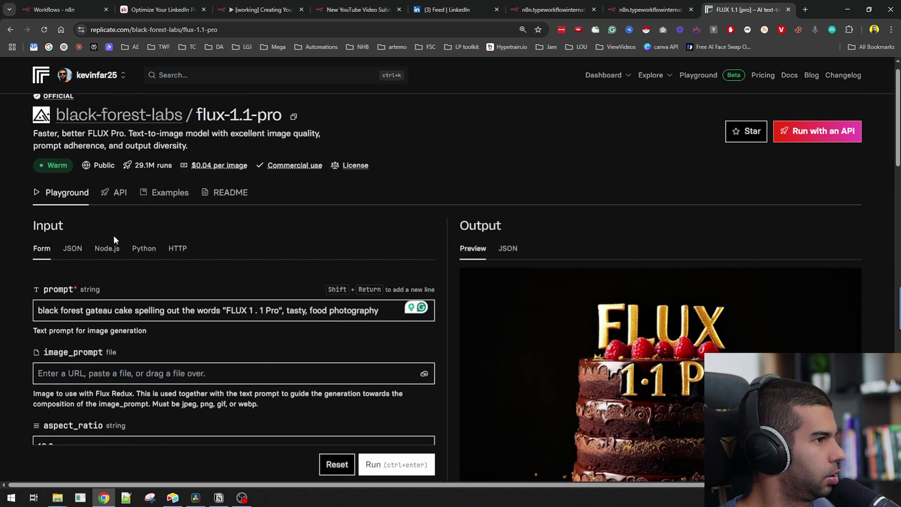
- Copy the model's HTTP curl example from the API documentation
left_click(122, 210)
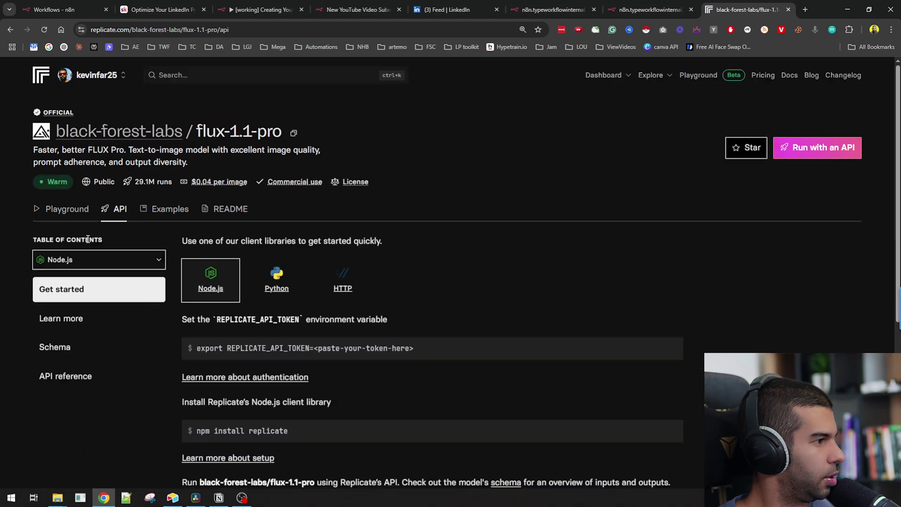
scroll(297, 201, "down", 4)
scroll(298, 201, "up", 3)
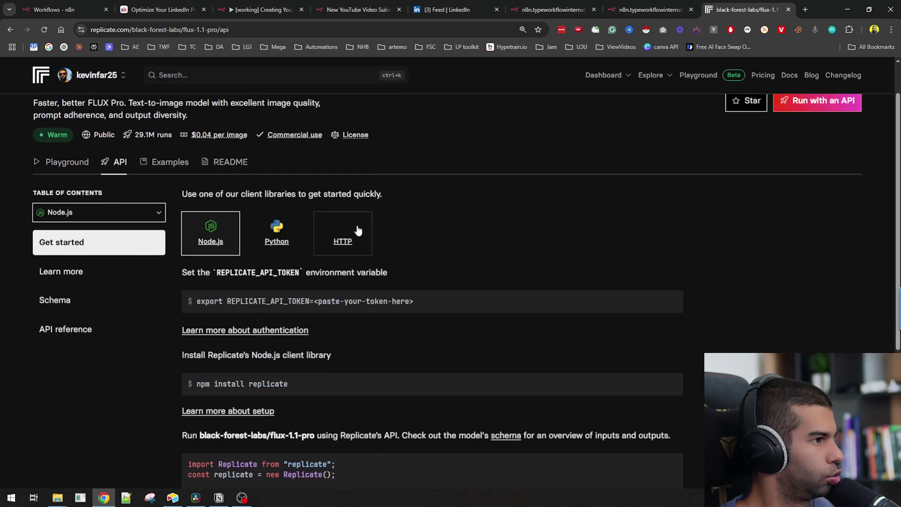
left_click(356, 230)
scroll(545, 272, "down", 3)
left_click(688, 249)
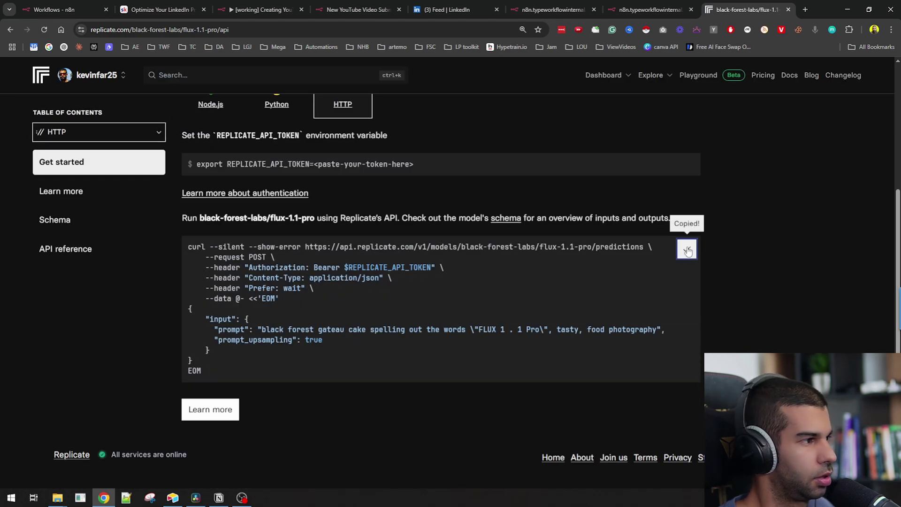
key("alt+Tab")
key("alt+Tab")
- Import the copied Replicate curl command into the n8n HTTP Request node
left_click(358, 10)
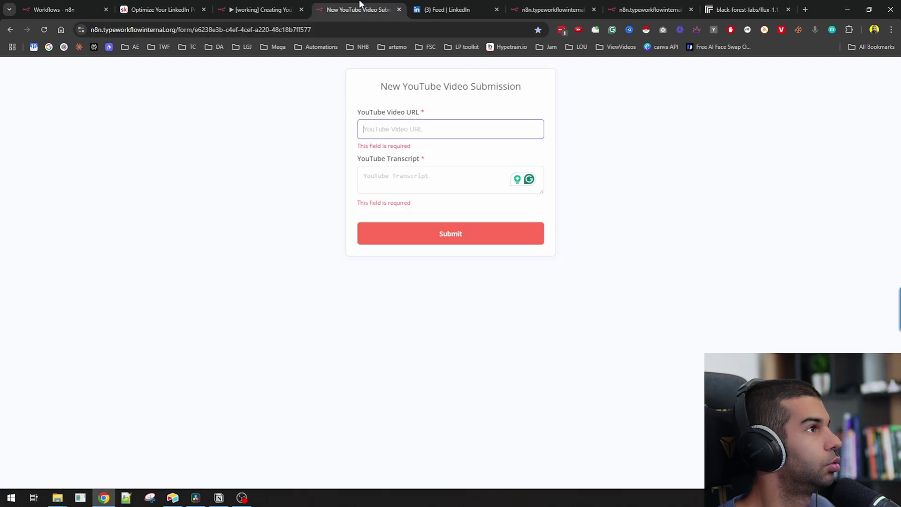
left_click(260, 8)
left_click(544, 123)
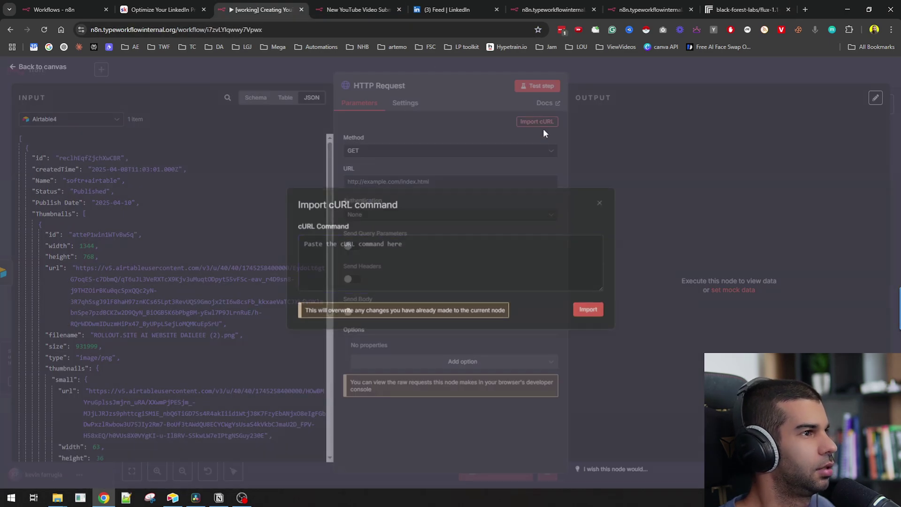
key("ctrl+v")
left_click(582, 316)
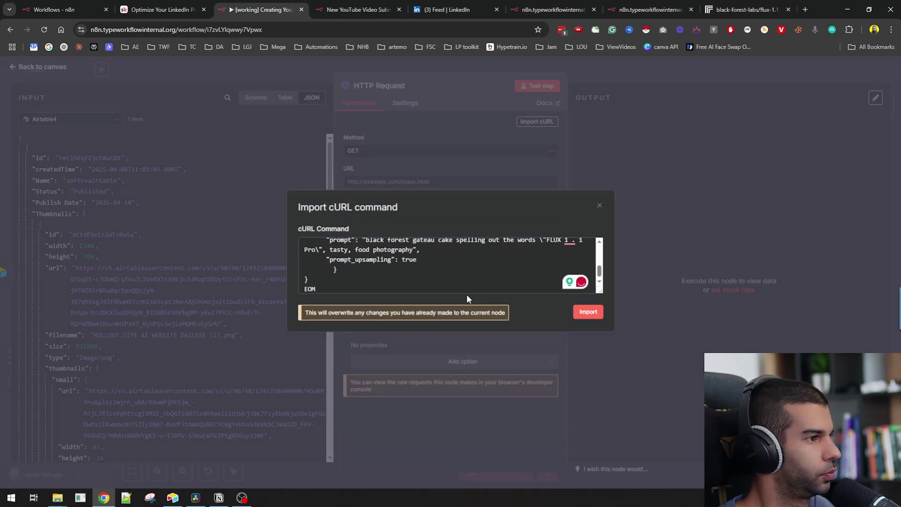
- Review the Authorization token placeholder and the JSON prompt body, then return to the canvas
double_click(465, 388)
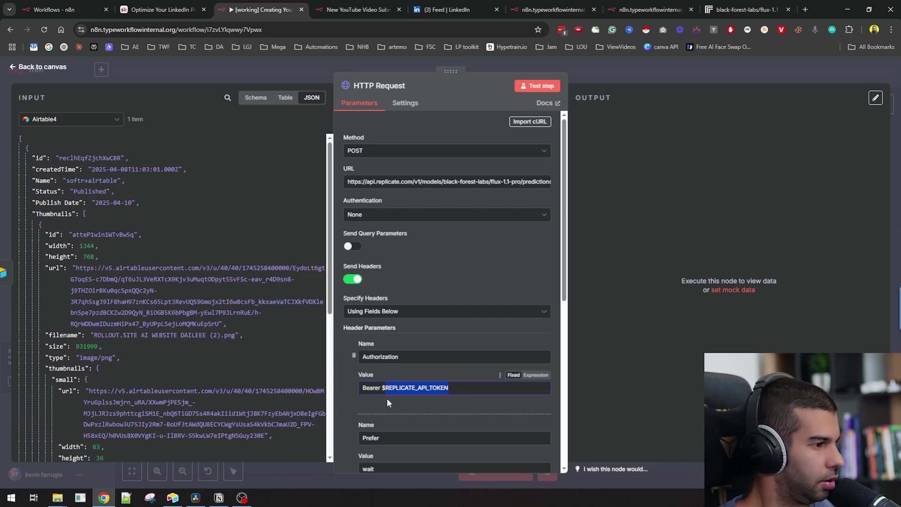
scroll(387, 398, "down", 6)
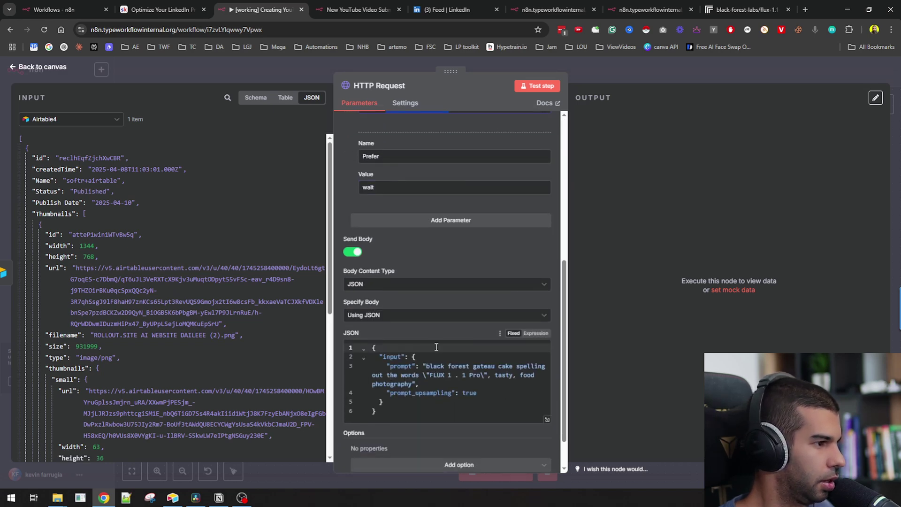
left_click_drag(425, 367, 411, 382)
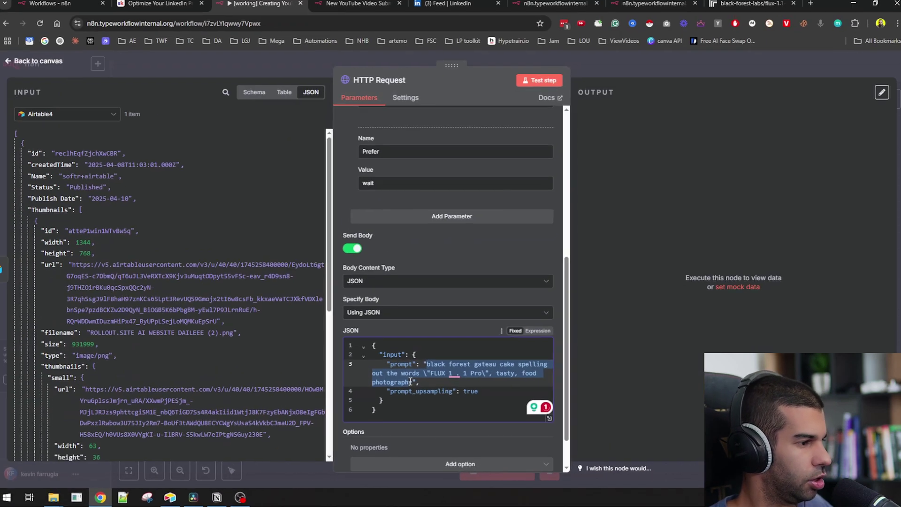
key("Escape")
left_click_drag(531, 254, 585, 254)
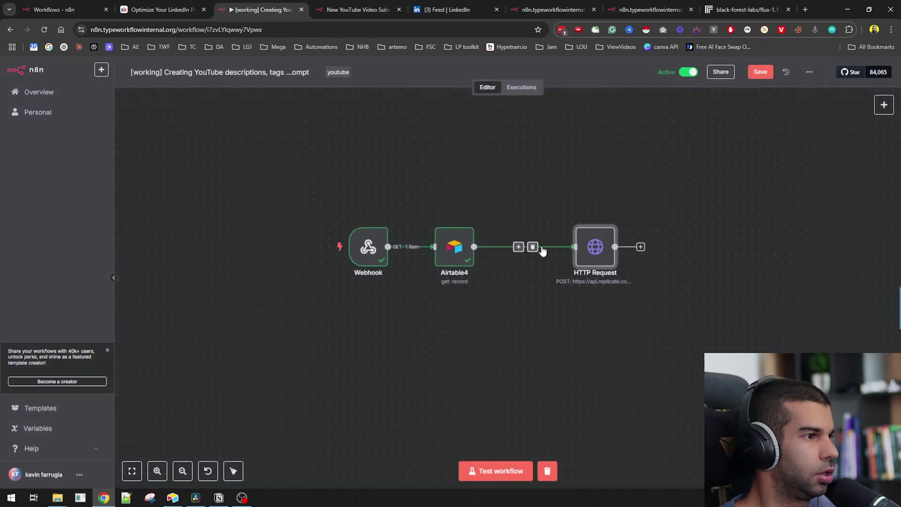
- Insert an OpenAI 'Message a model' step using GPT-4.1-MINI between Airtable4 and HTTP Request
left_click(519, 246)
type("openai")
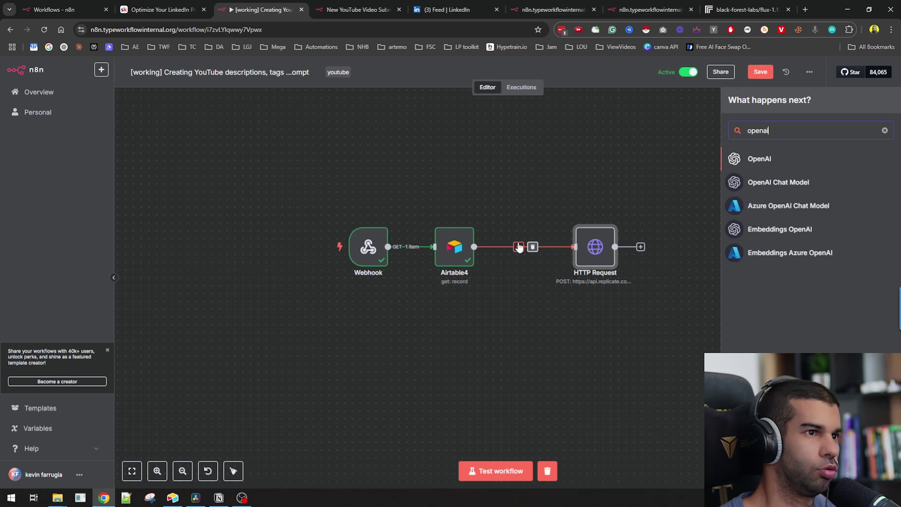
left_click(799, 161)
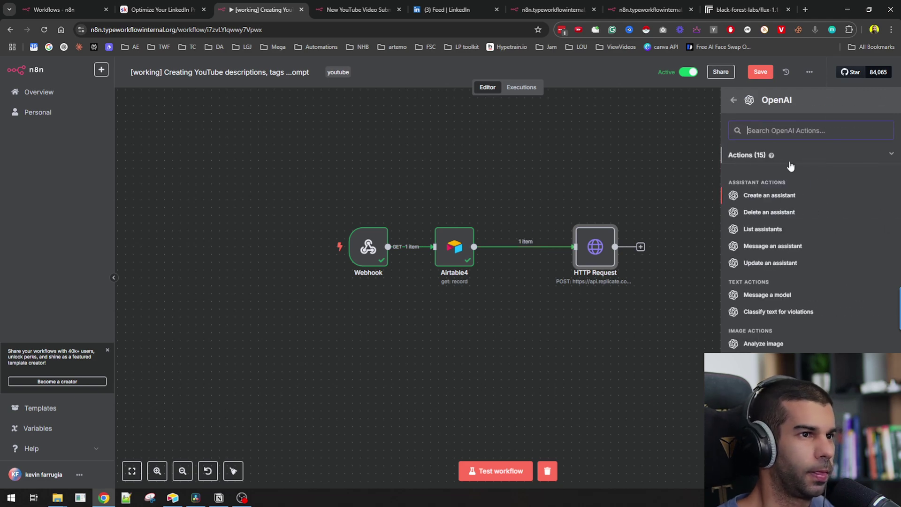
left_click(773, 296)
left_click(418, 230)
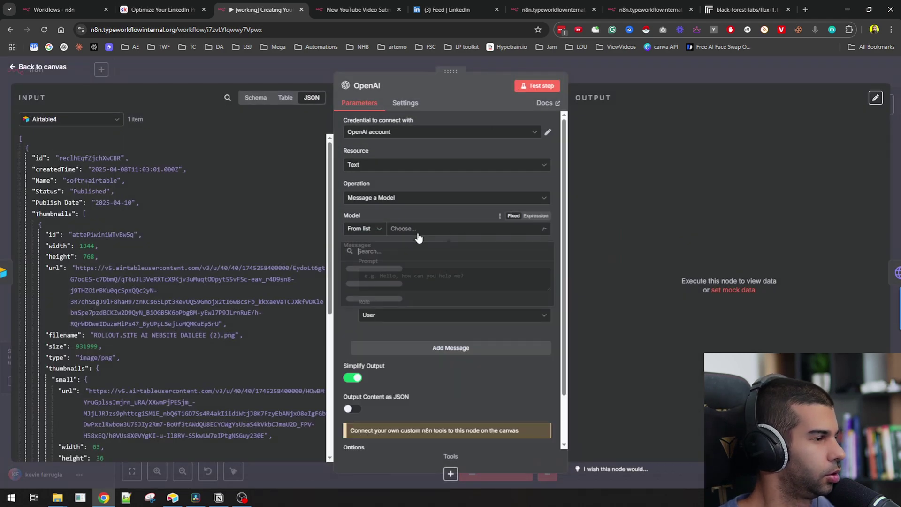
scroll(395, 323, "down", 3)
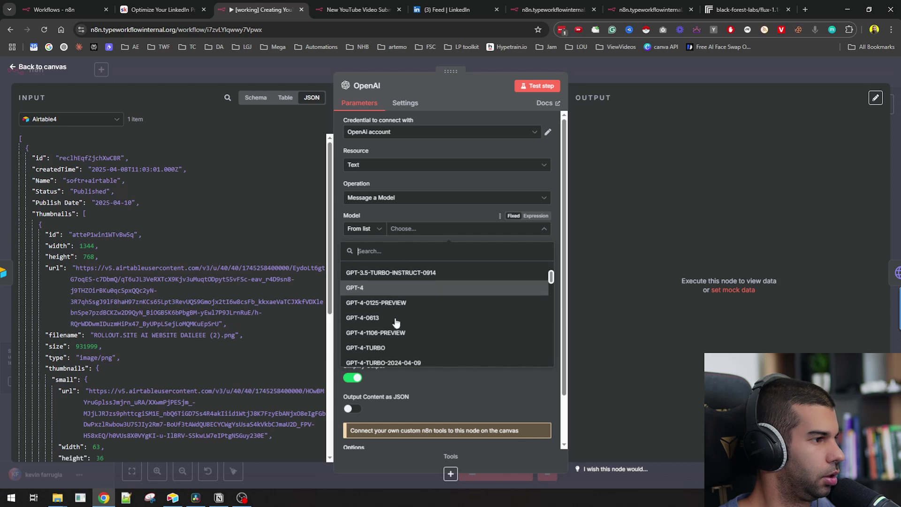
scroll(396, 319, "down", 5)
left_click(384, 308)
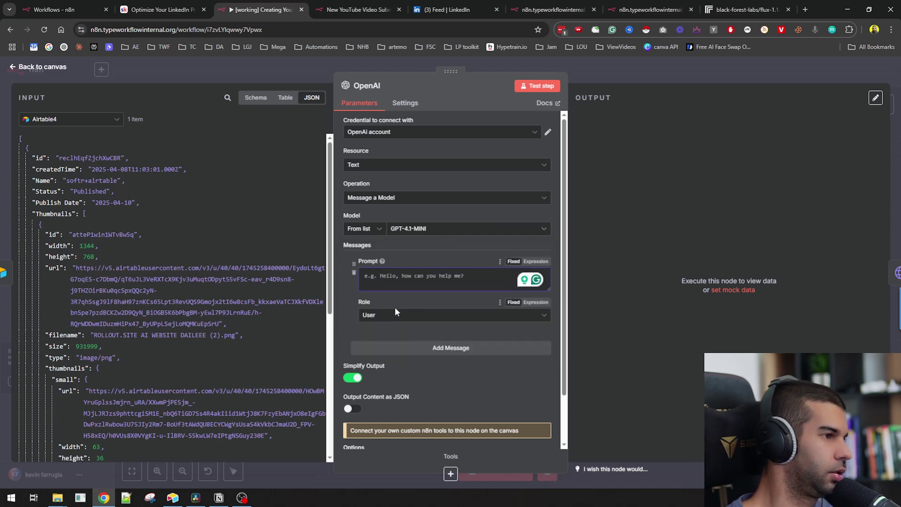
- Prompt for a one-paragraph image prompt under 50 words from the LinkedIn Post field, then test it
type("Give me a")
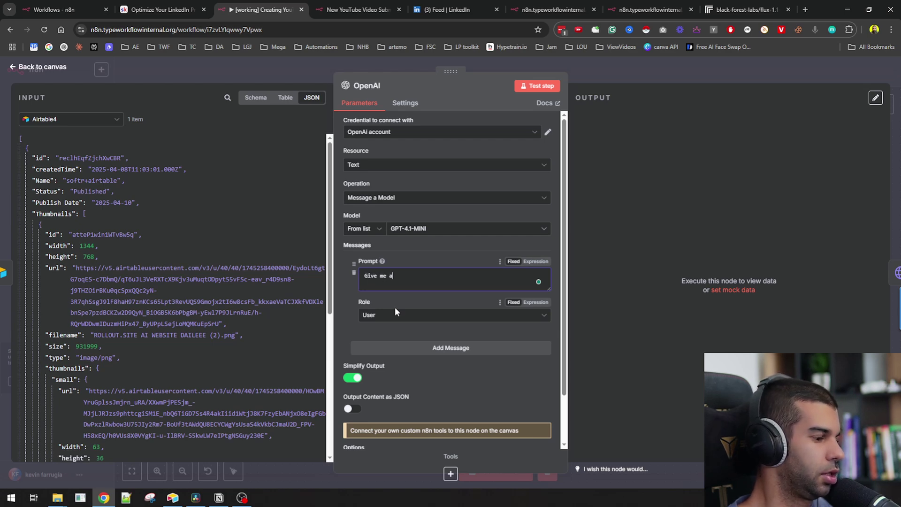
type("n impage prompt based on t")
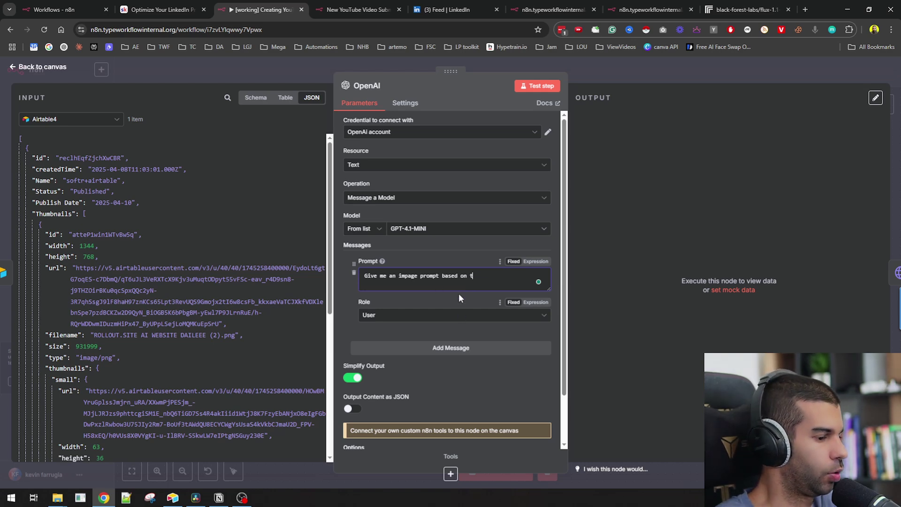
type("his linkedin post. It needs to be less than 50 words and output is only one paragraph.")
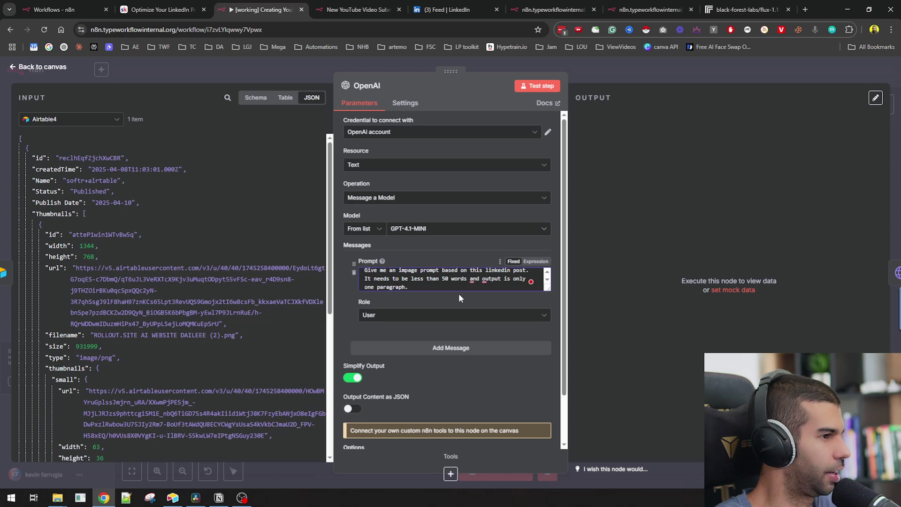
key("Return")
key("Return")
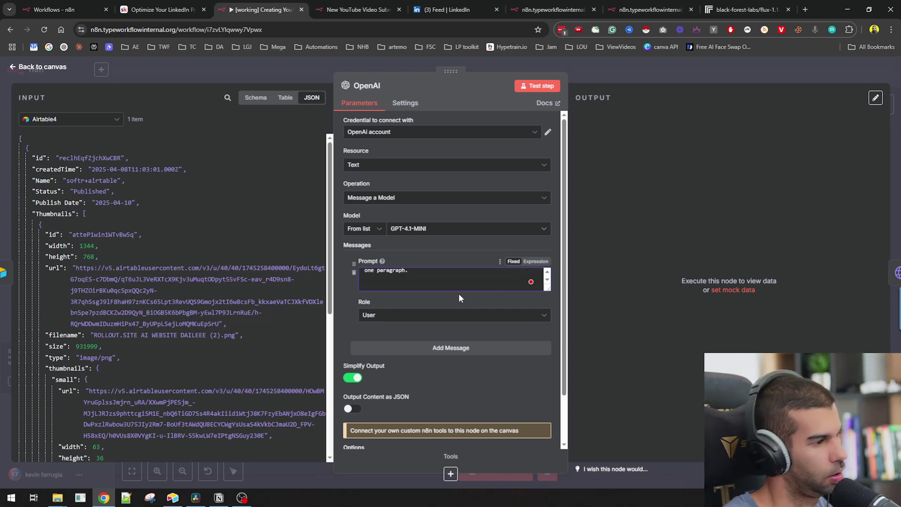
type("Li")
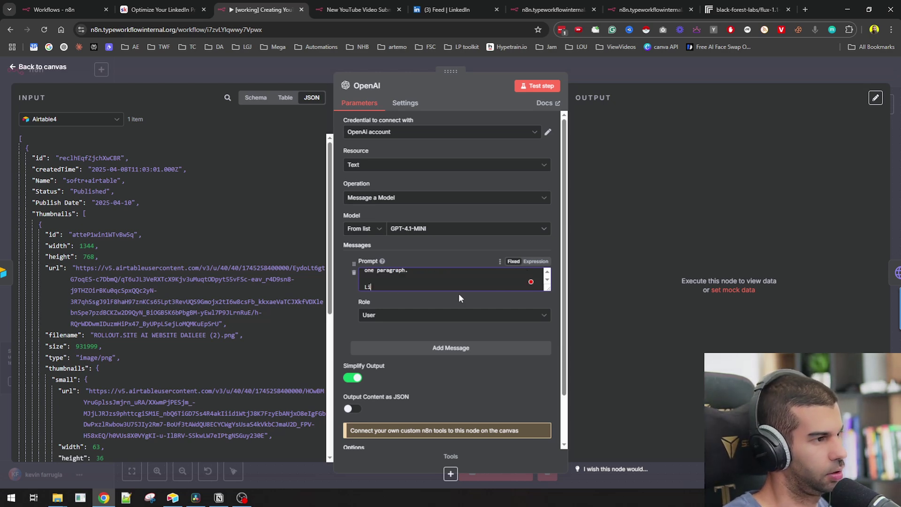
type("nkedin")
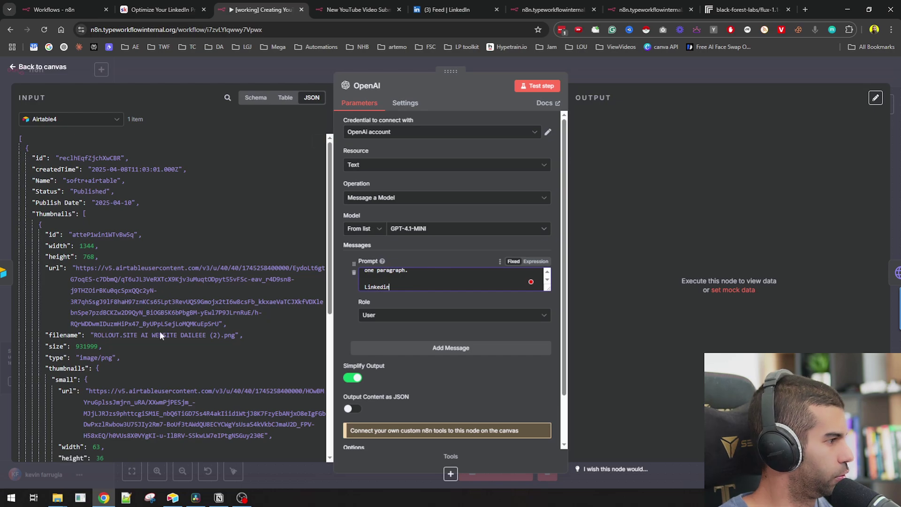
type(" Post:")
scroll(159, 331, "down", 15)
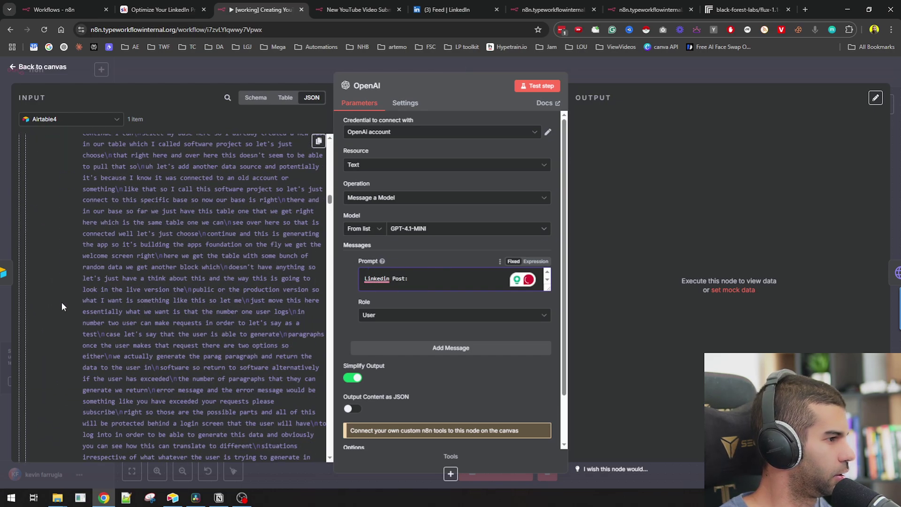
scroll(61, 303, "down", 10)
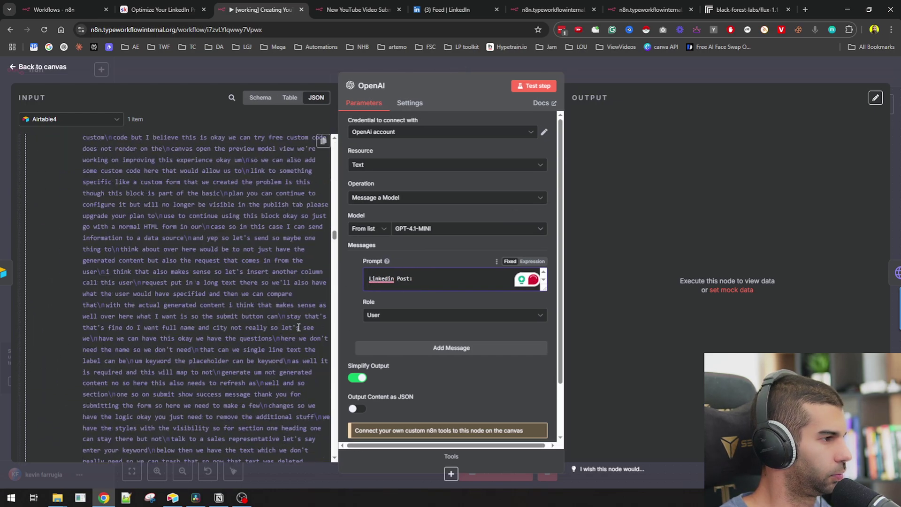
scroll(298, 327, "down", 15)
key("Return")
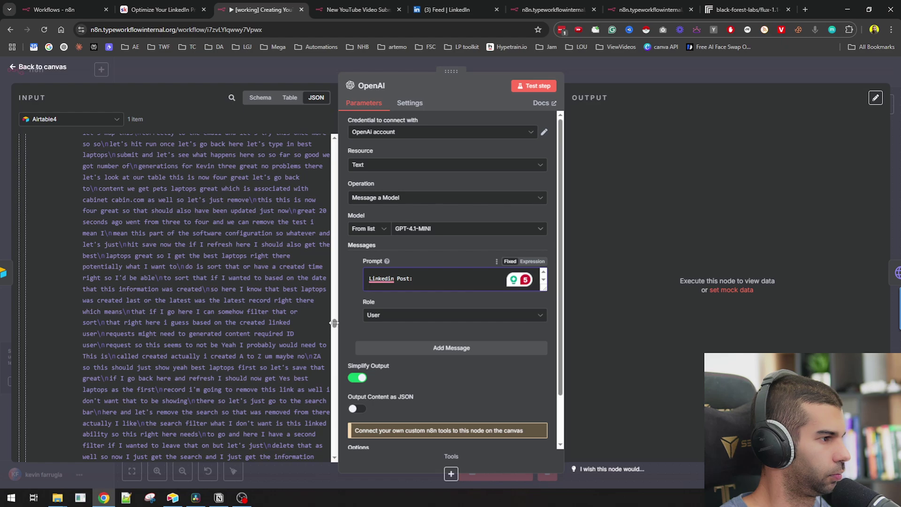
scroll(143, 337, "down", 15)
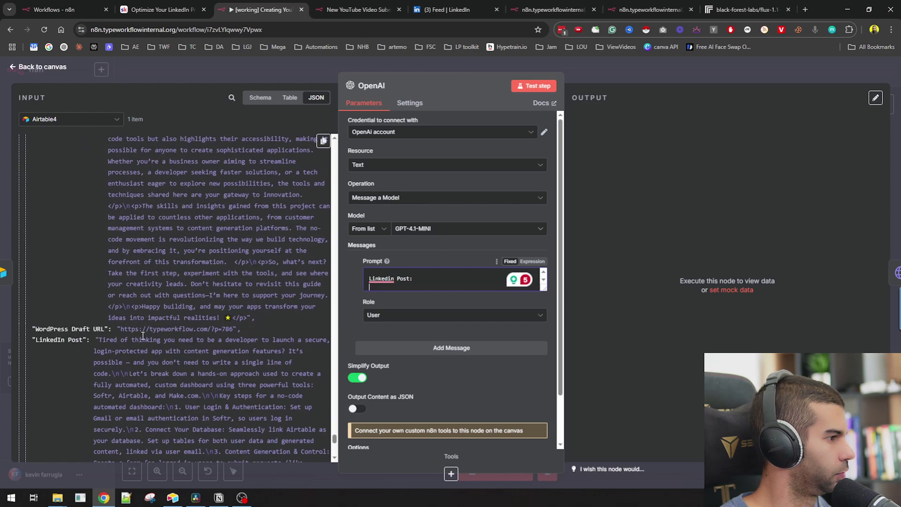
scroll(143, 337, "up", 3)
left_click_drag(61, 248, 433, 291)
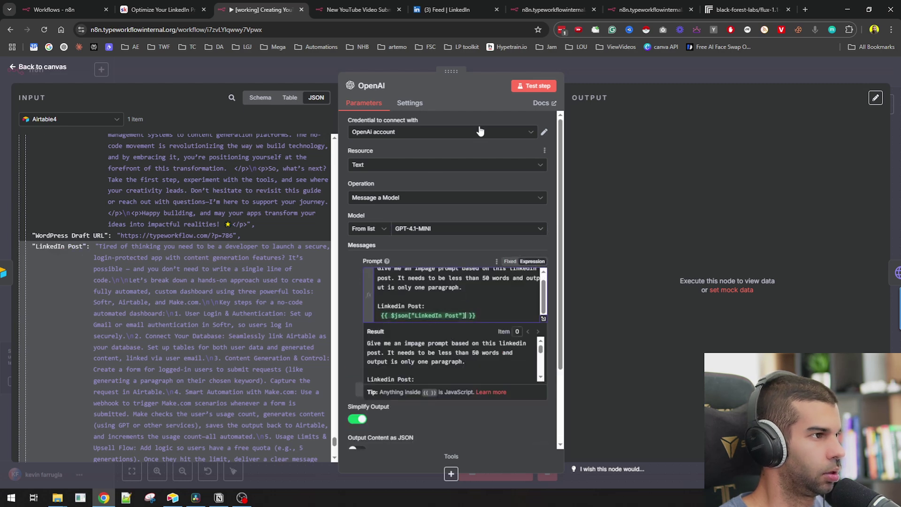
left_click(534, 85)
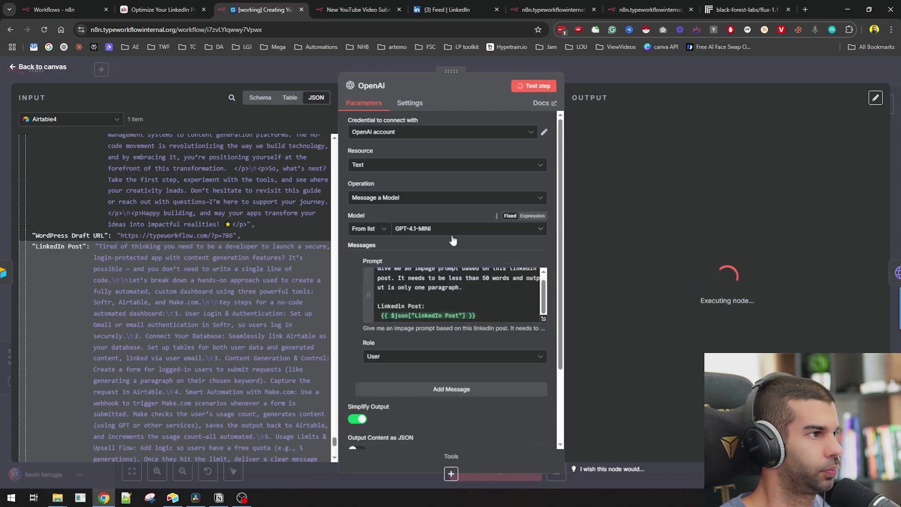
left_click_drag(643, 186, 774, 211)
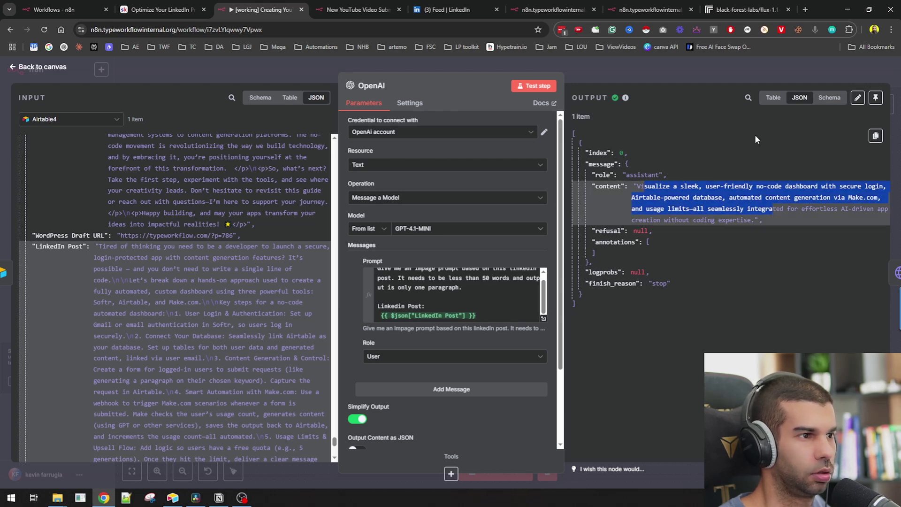
- Rename the HTTP Request step to 'Replicate Image call'
left_click(670, 80)
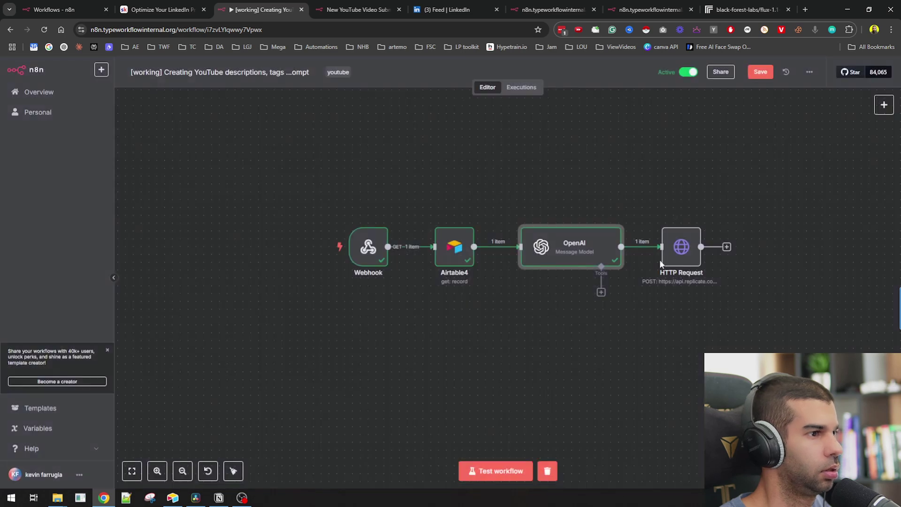
key("Return")
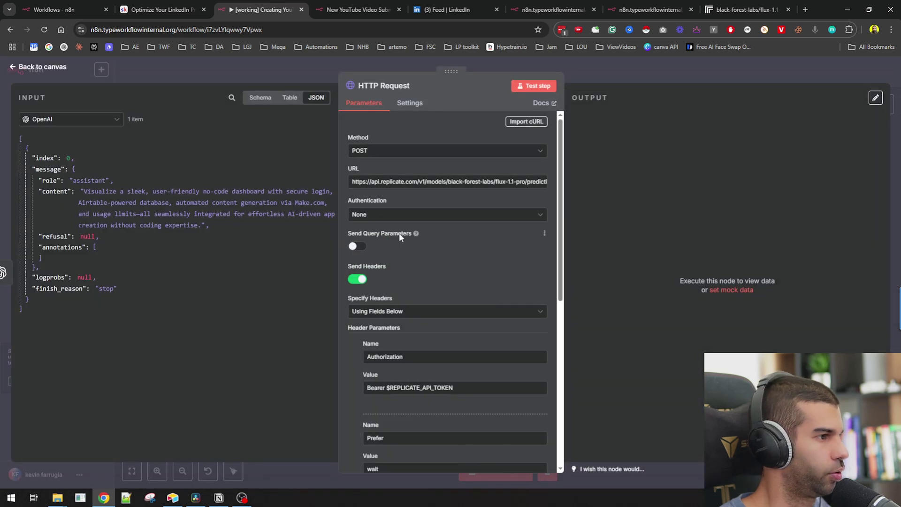
left_click(388, 87)
type("Replic")
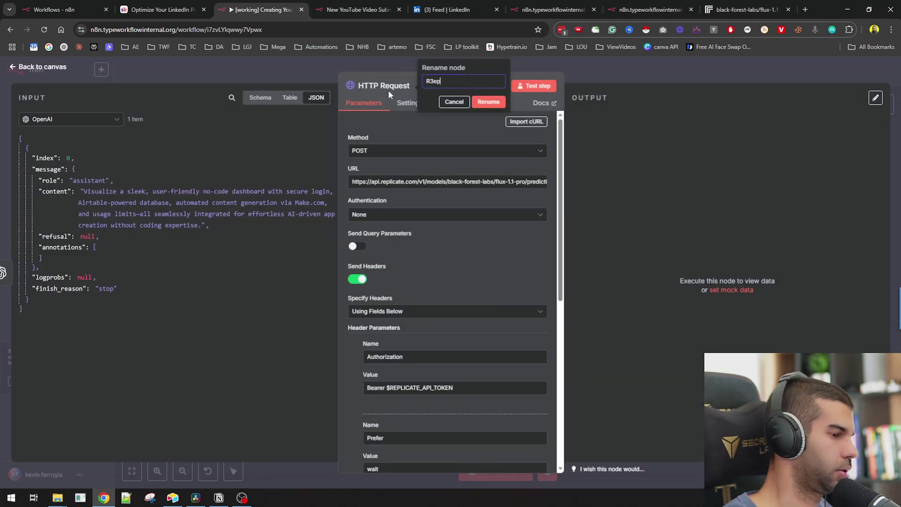
type("ate ")
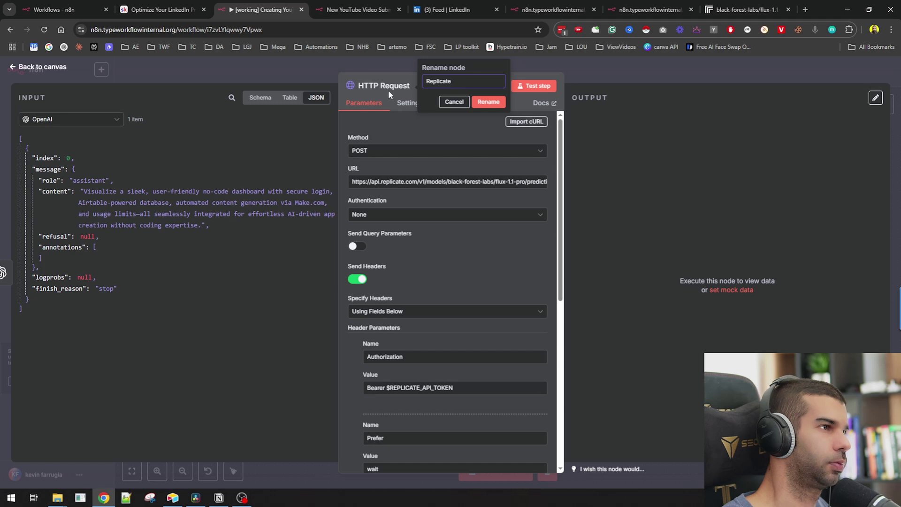
type("Image call")
key("Return")
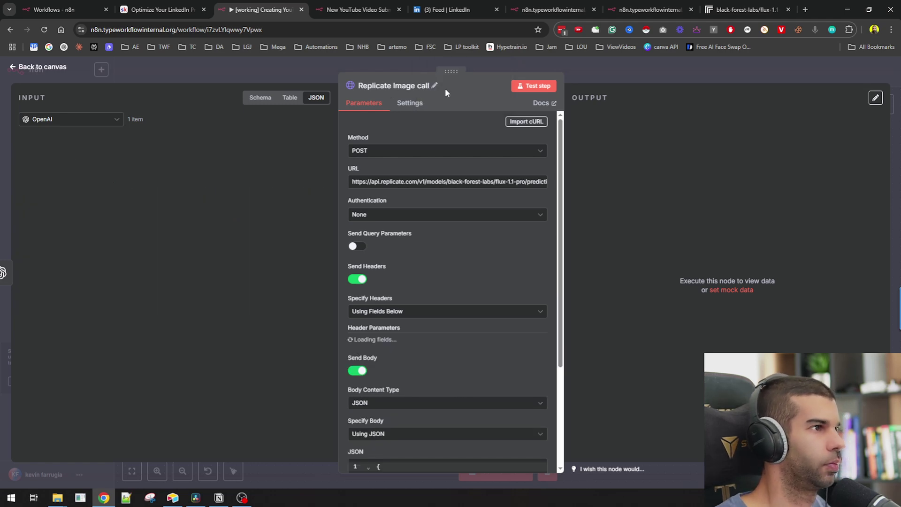
- Replace the example prompt in the JSON body with {{ $json.message.content }} from OpenAI
scroll(431, 324, "down", 5)
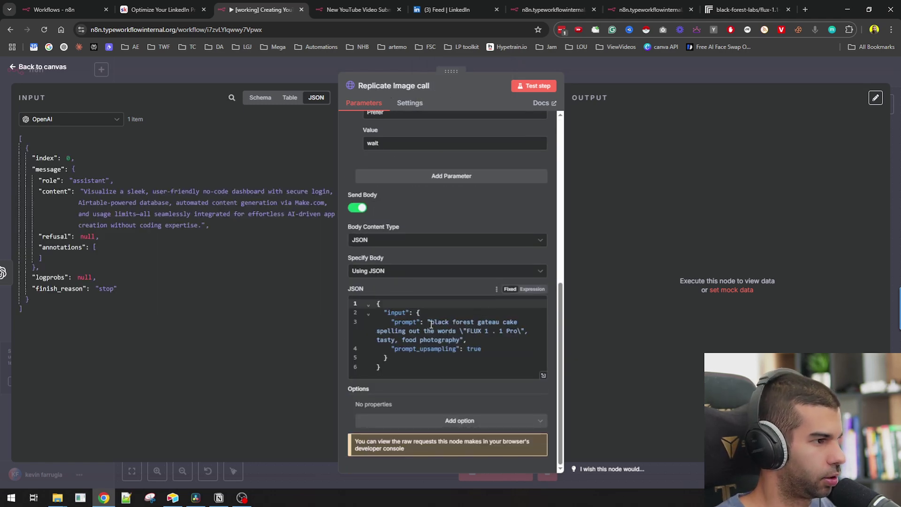
left_click(431, 324)
left_click(477, 340, "shift")
key("BackSpace")
scroll(448, 334, "up", 3)
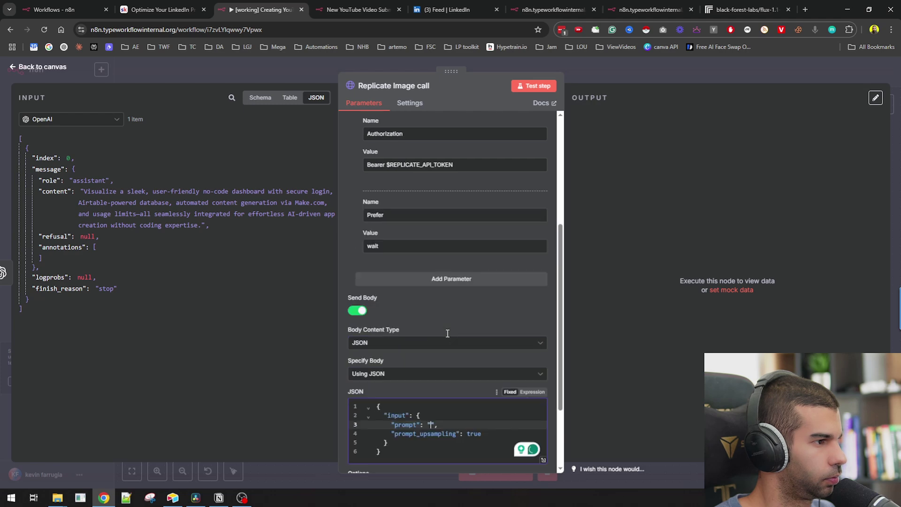
scroll(448, 333, "down", 2)
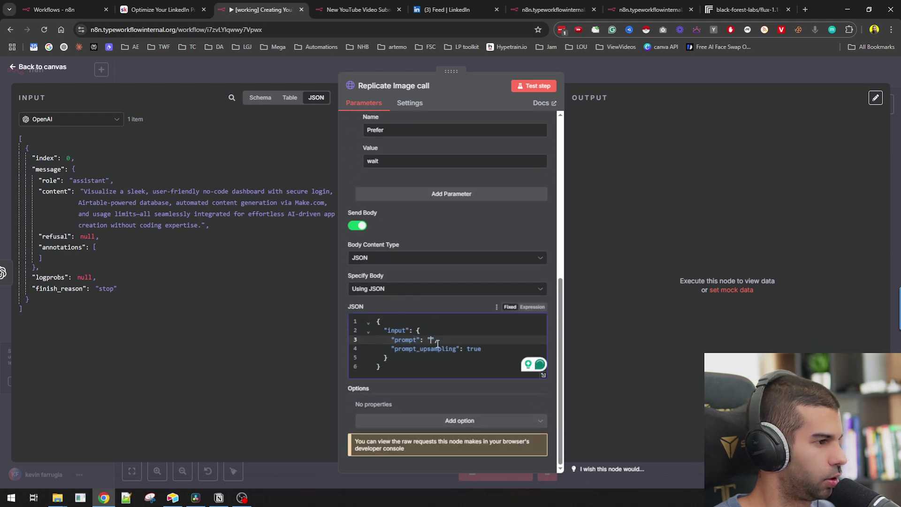
left_click_drag(54, 191, 435, 339)
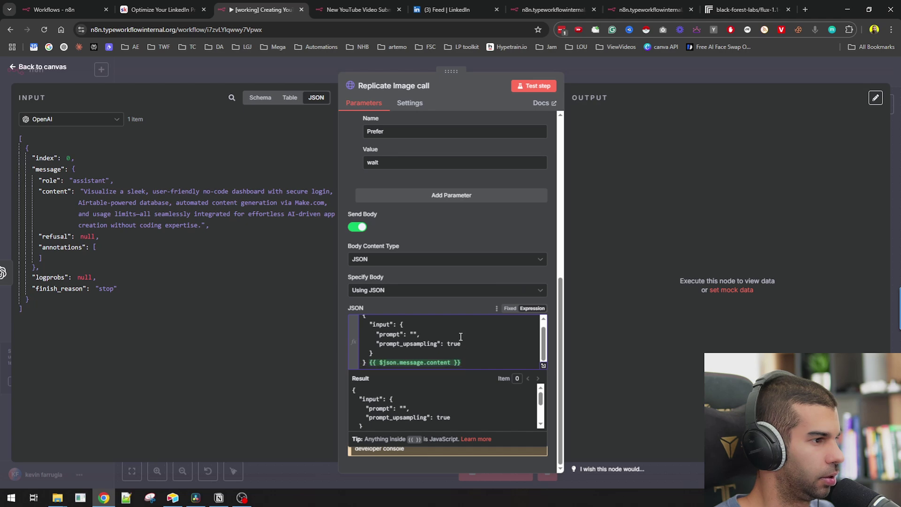
left_click_drag(369, 363, 462, 362)
key("ctrl+c")
key("BackSpace")
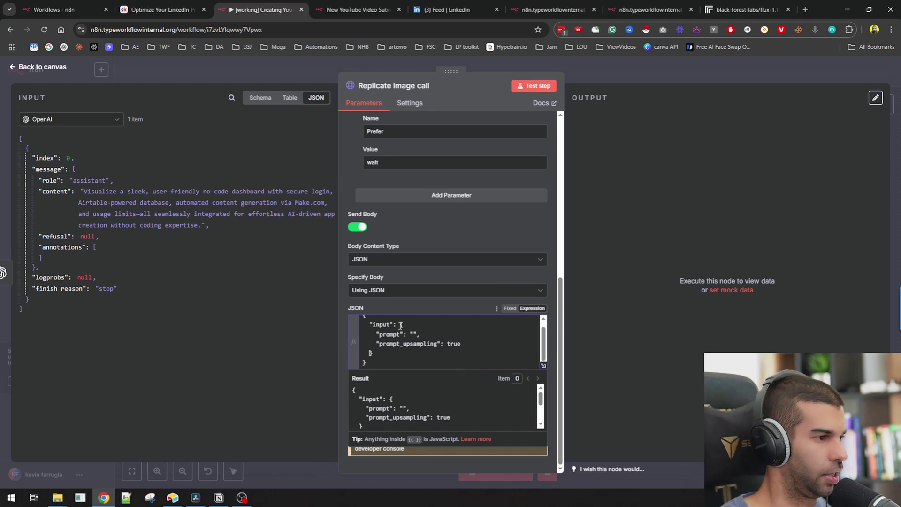
key("Up")
key("Up")
key("Up")
key("ctrl+v")
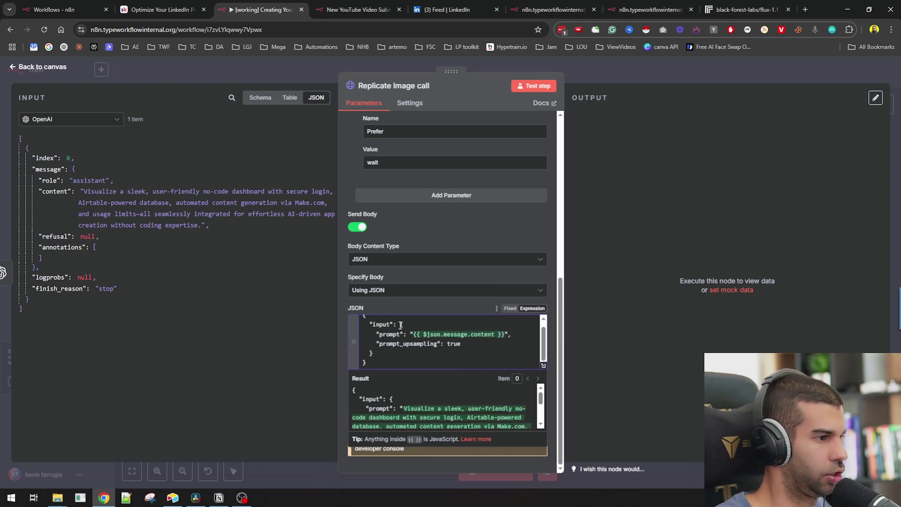
left_click(474, 344)
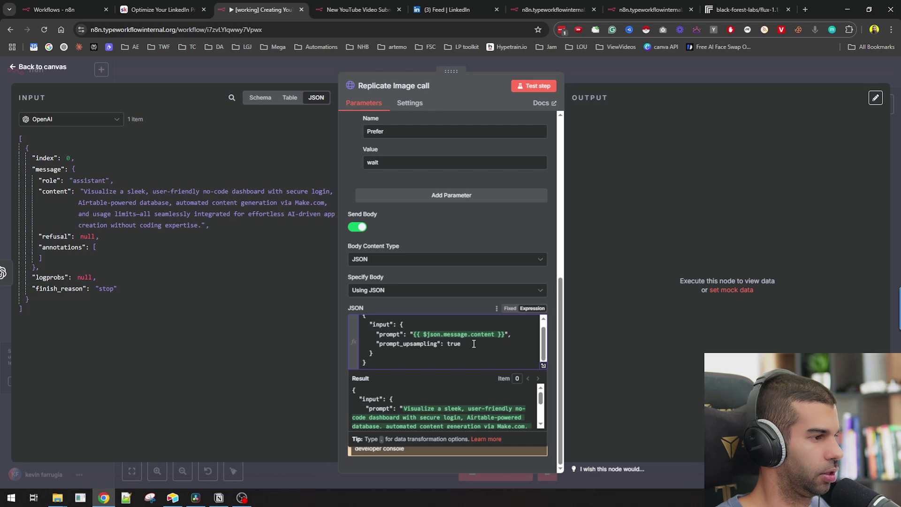
left_click(746, 9)
- Review the aspect_ratio options in the flux-1.1-pro playground and open a blank Notepad++ note beside it
scroll(157, 149, "up", 2)
scroll(156, 149, "up", 3)
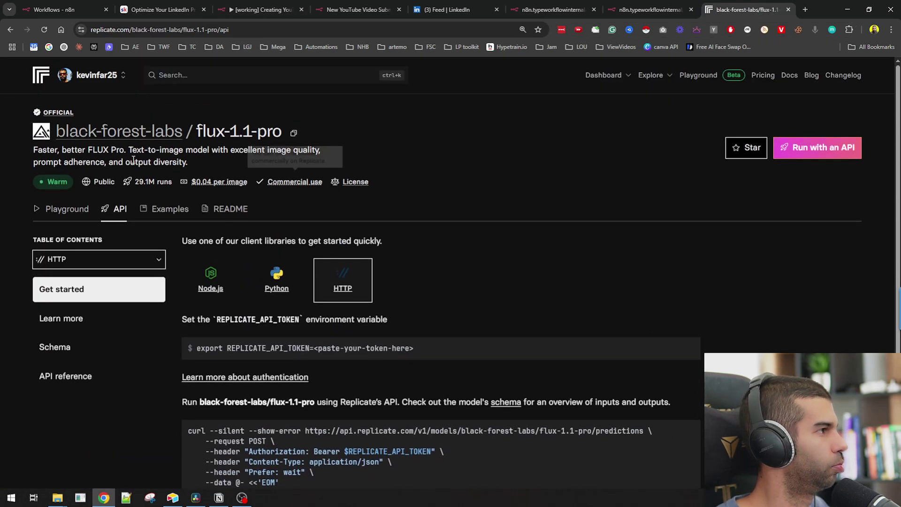
left_click(89, 204)
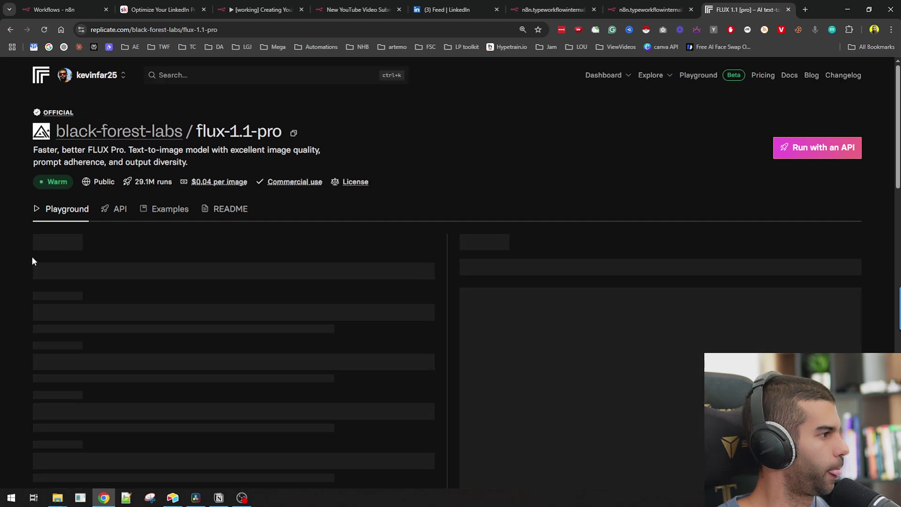
scroll(22, 215, "down", 5)
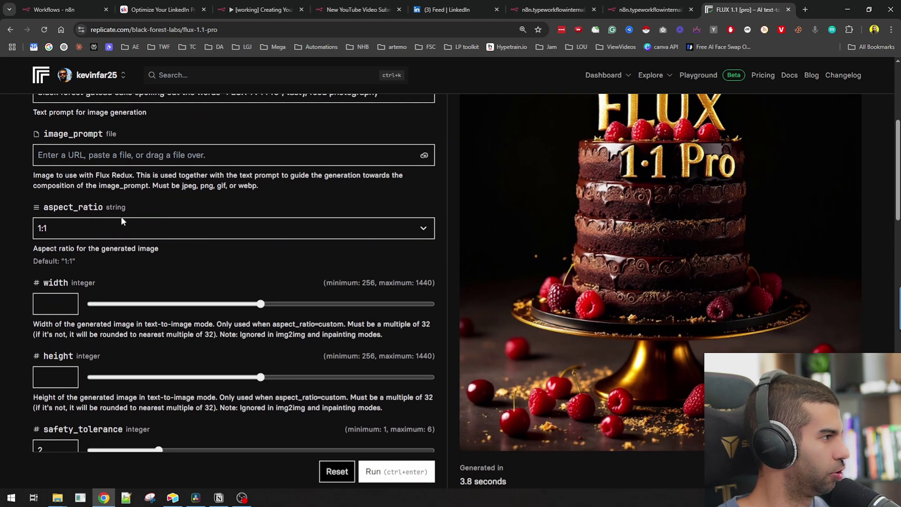
left_click(119, 229)
left_click(55, 209)
left_click_drag(41, 211, 102, 211)
key("ctrl+c")
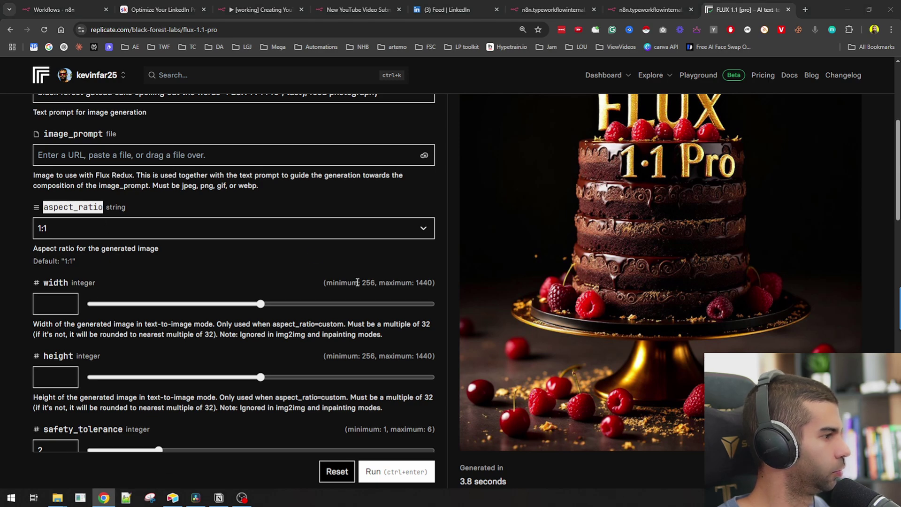
left_click(126, 497)
left_click_drag(370, 4, 576, 249)
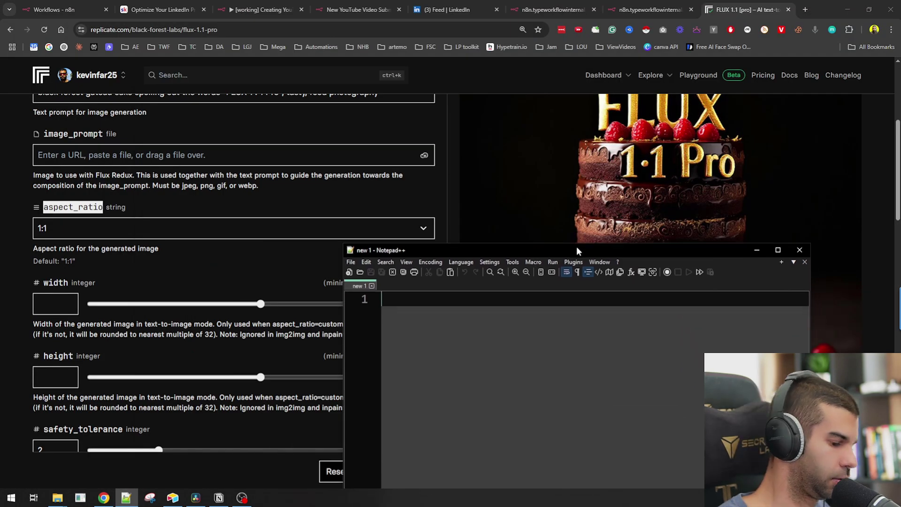
- Draft the "aspect_ratio":"16:9" line in Notepad++
type("\"")
key("ctrl+v")
type("\"")
type(":1")
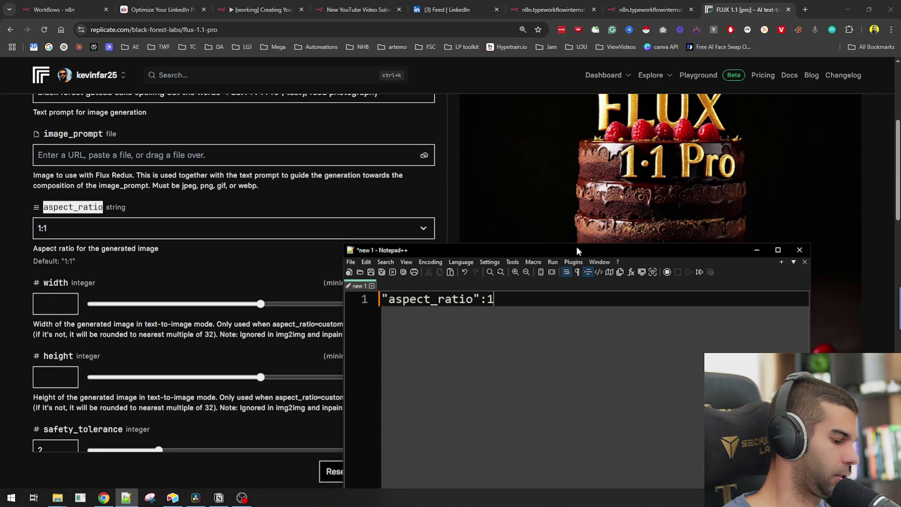
key("BackSpace")
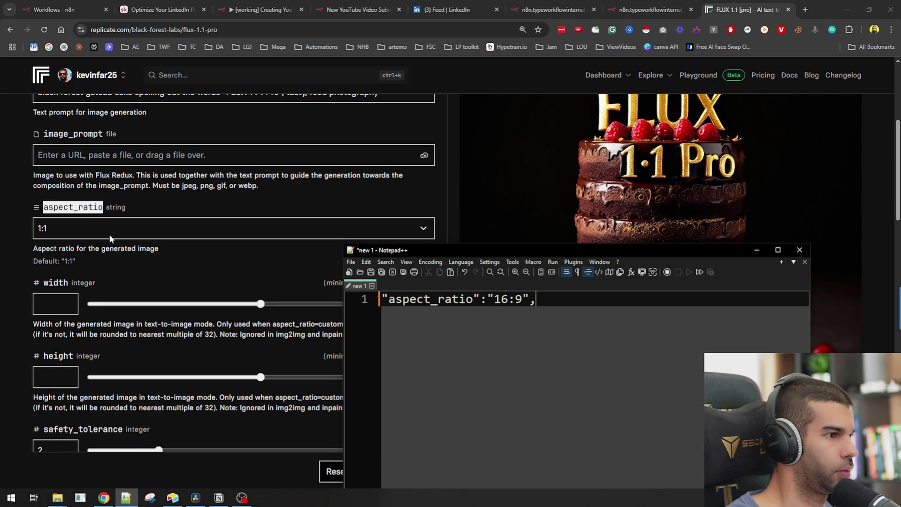
key("Return")
- Add an "output_format":"jpg" line using the field name copied from Replicate
scroll(94, 258, "down", 6)
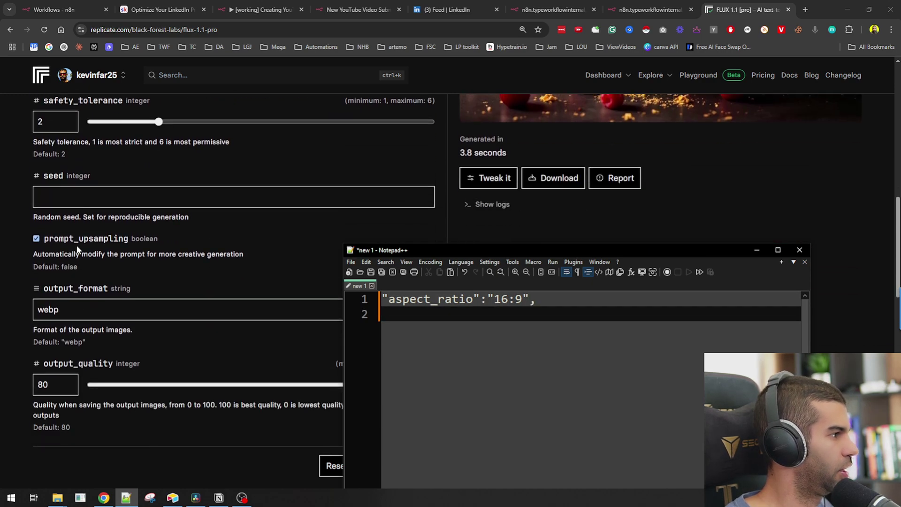
scroll(78, 249, "down", 2)
double_click(76, 197)
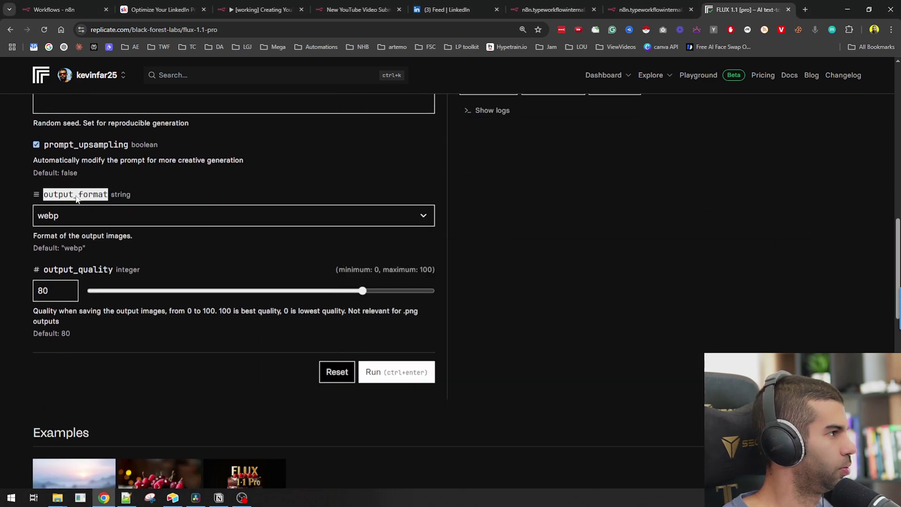
key("ctrl+c")
key("alt+Tab")
key("ctrl+v")
key("ctrl+z")
type("\"")
key("ctrl+v")
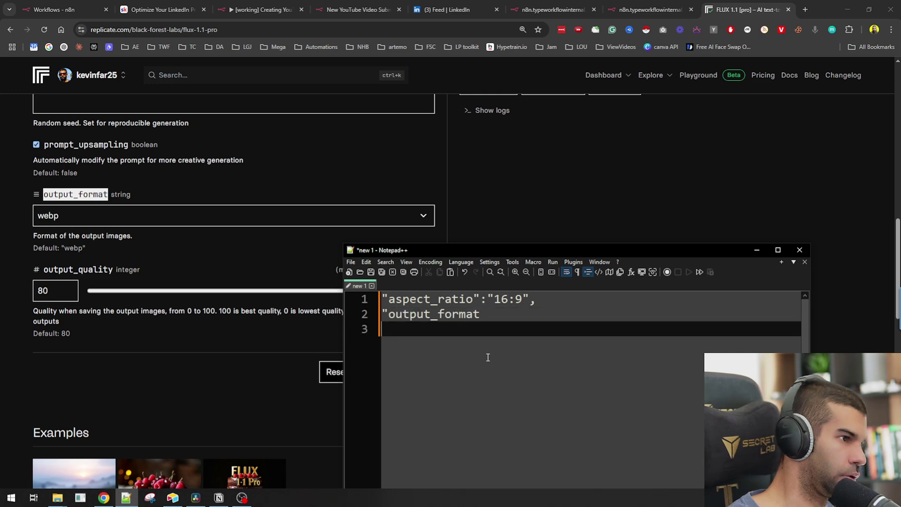
type("\":\"")
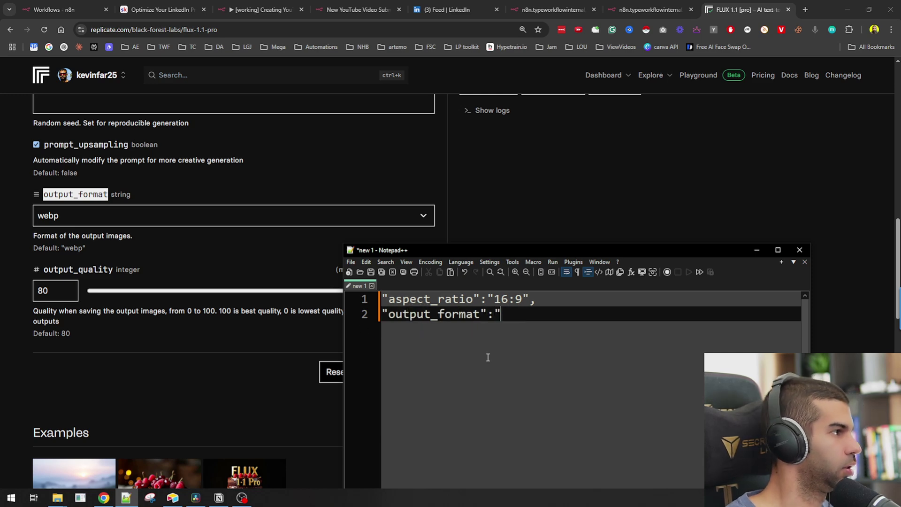
type("jpg\"")
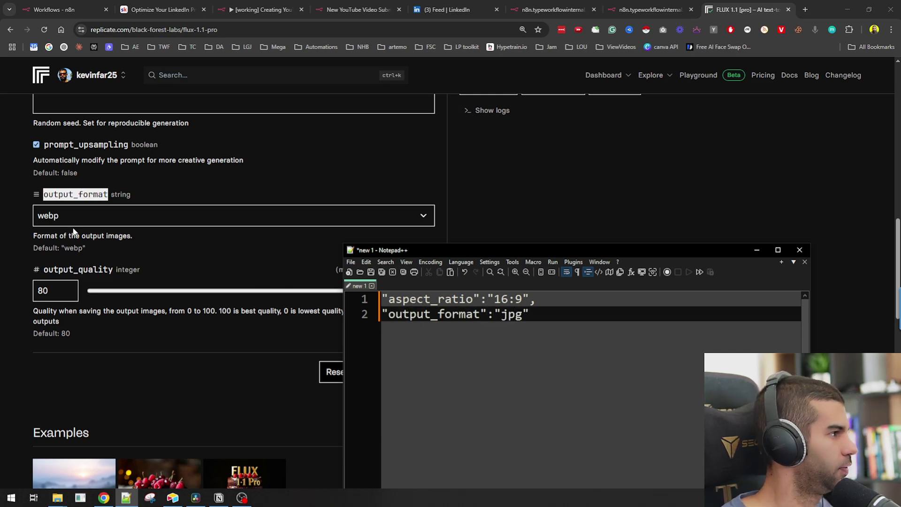
- Choose jpg as the output format in the Replicate playground
left_click(72, 216)
left_click(66, 249)
left_click(68, 268)
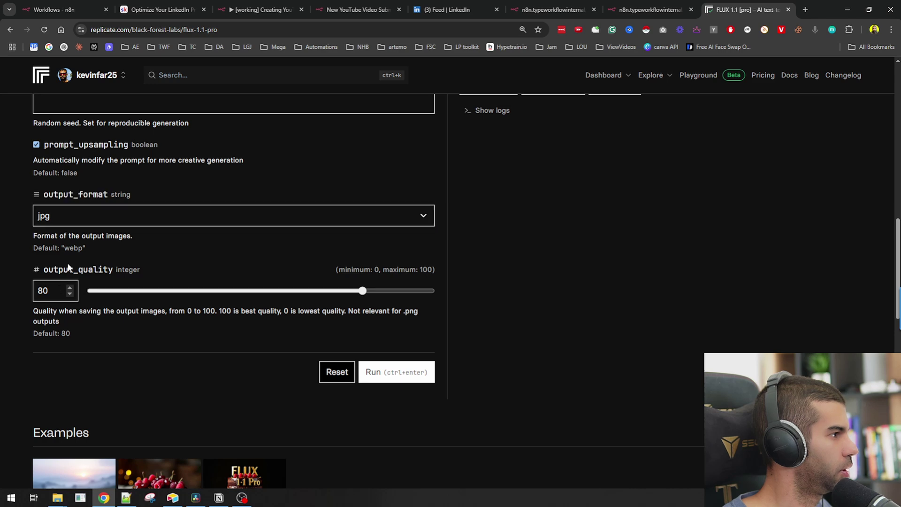
- Add an "output_quality":100 line and select all three drafted fields
double_click(68, 268)
key("alt+Tab")
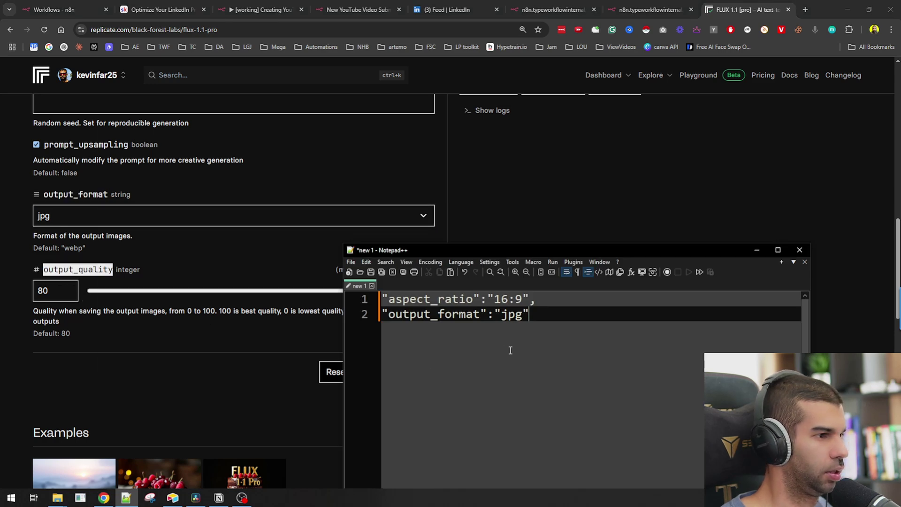
type(",")
key("Return")
key("ctrl+v")
key("Return")
key("Up")
type("\"")
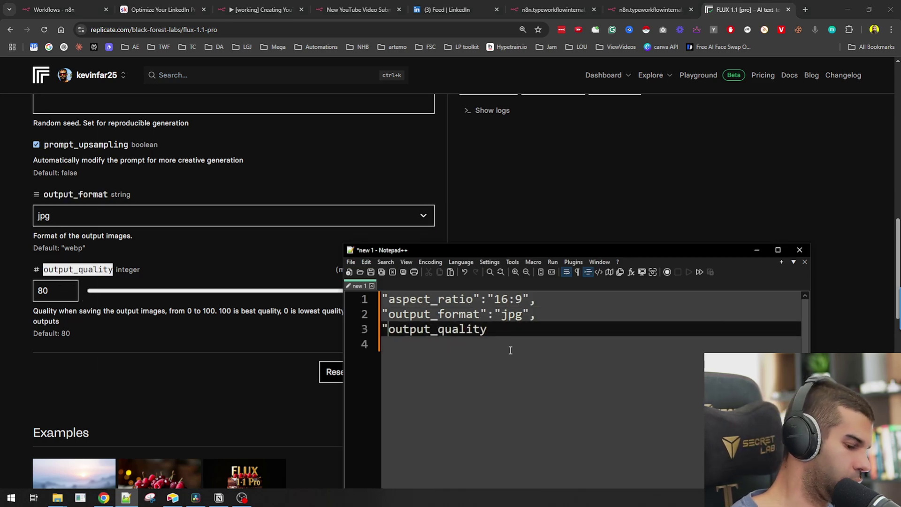
type("\":100")
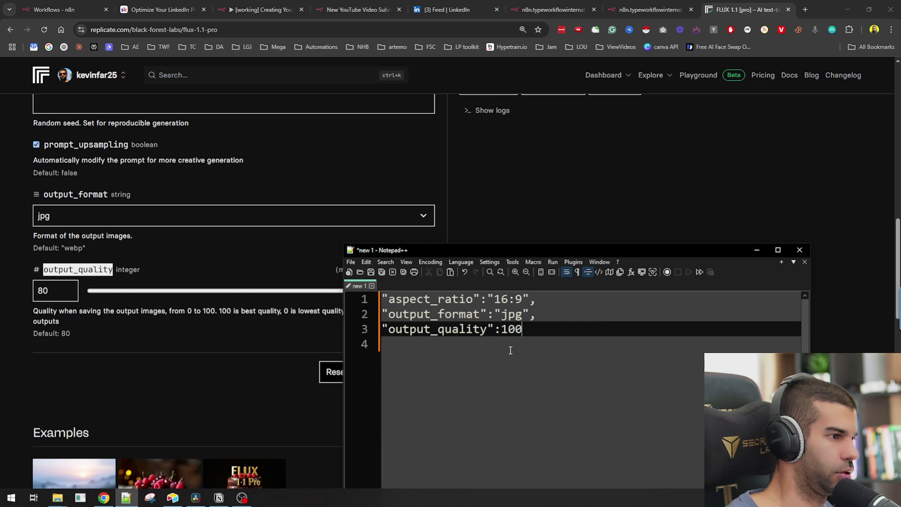
key("ctrl+a")
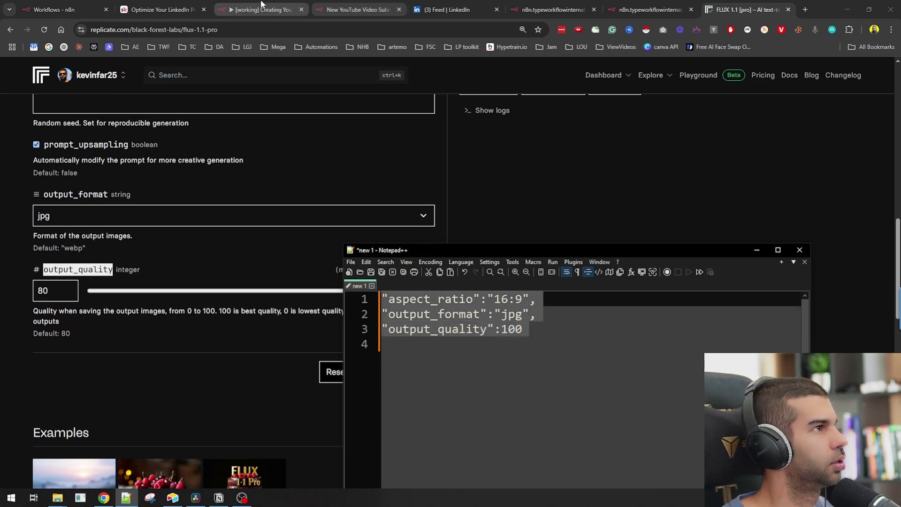
left_click(262, 10)
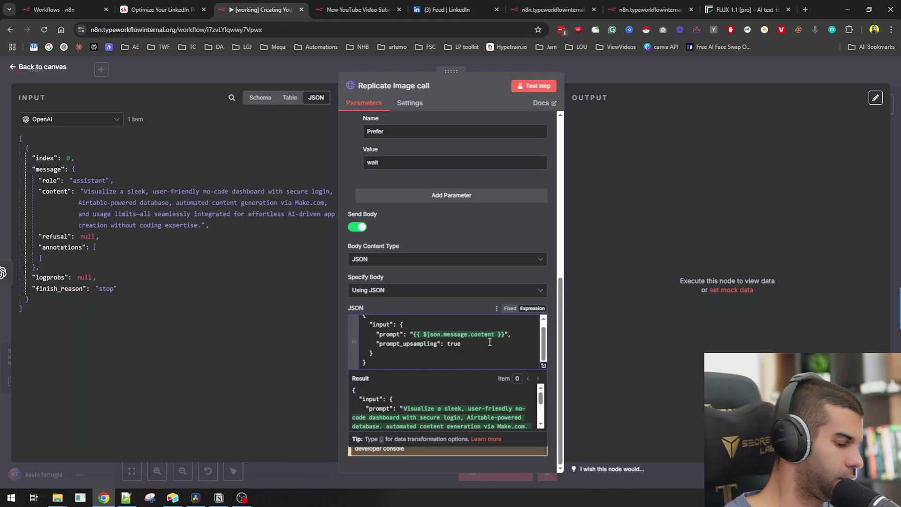
- Paste the aspect_ratio, output_format and output_quality fields into the Replicate Image call body and run the workflow
key("ctrl+v")
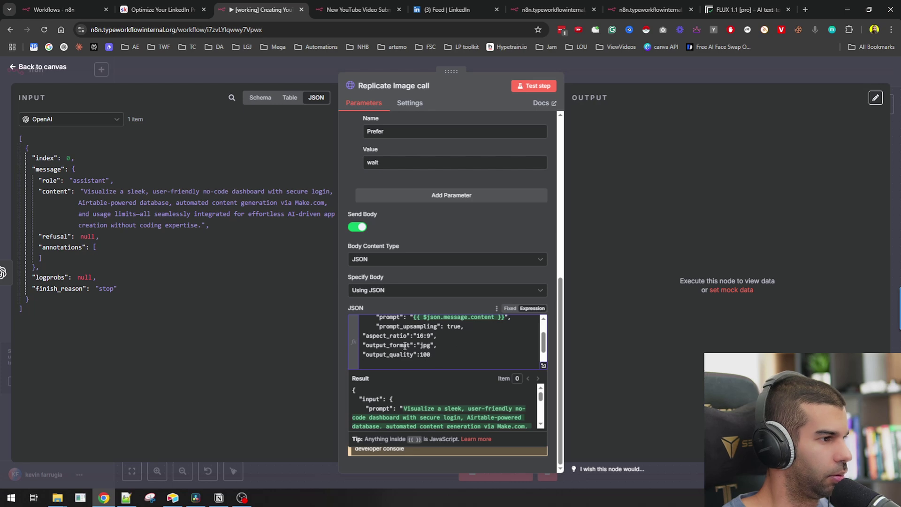
scroll(397, 244, "up", 5)
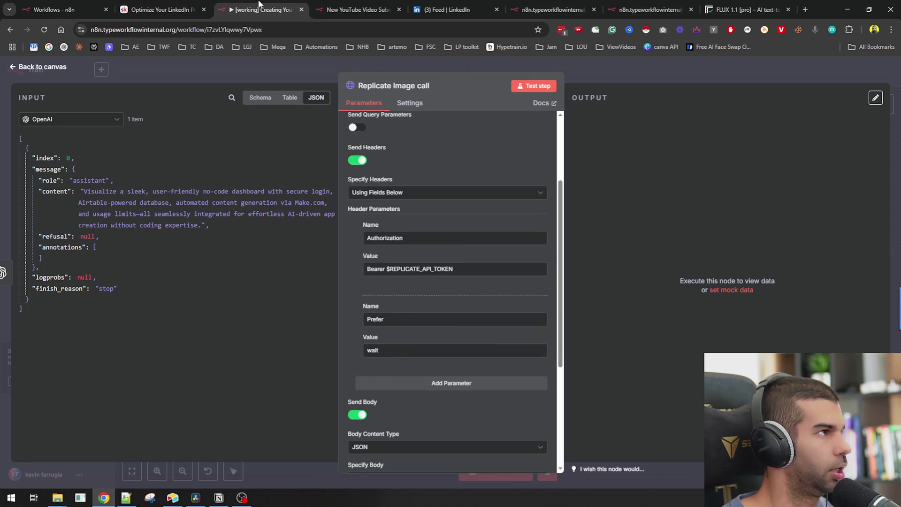
left_click(717, 7)
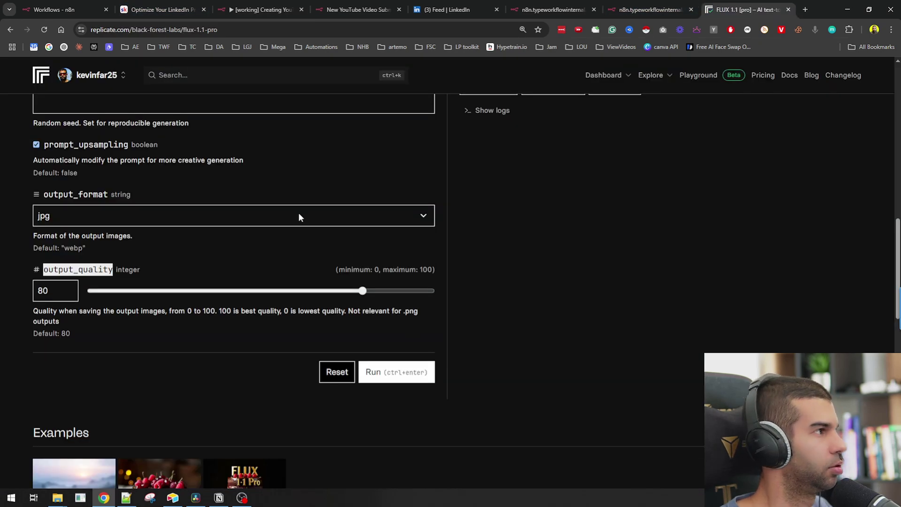
scroll(299, 216, "up", 10)
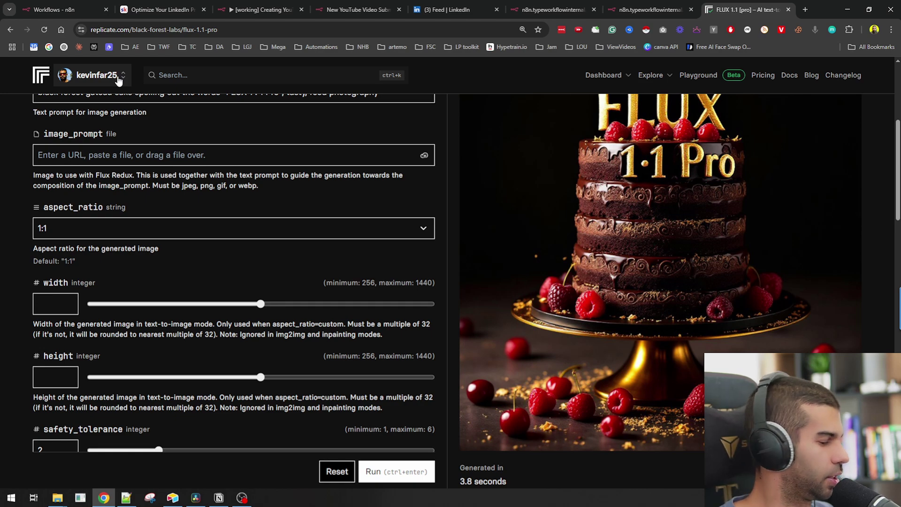
left_click(118, 76)
left_click(261, 10)
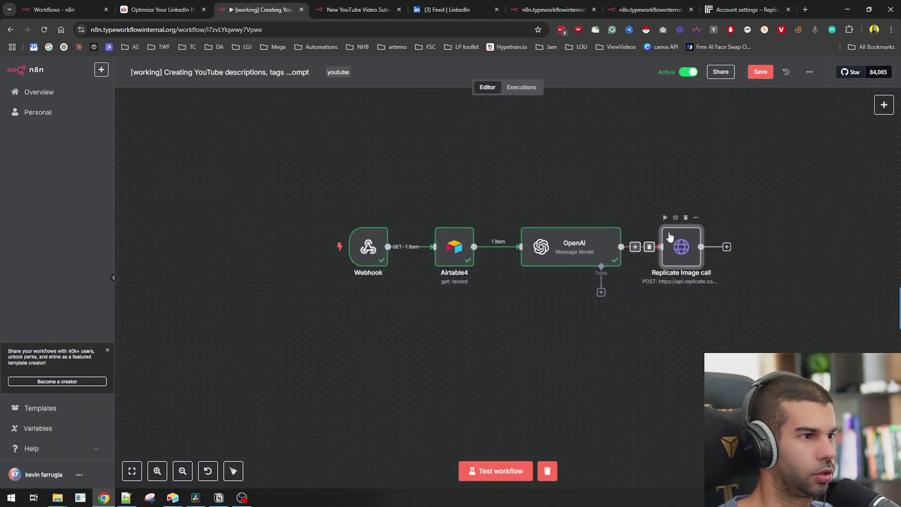
key("ctrl+Return")
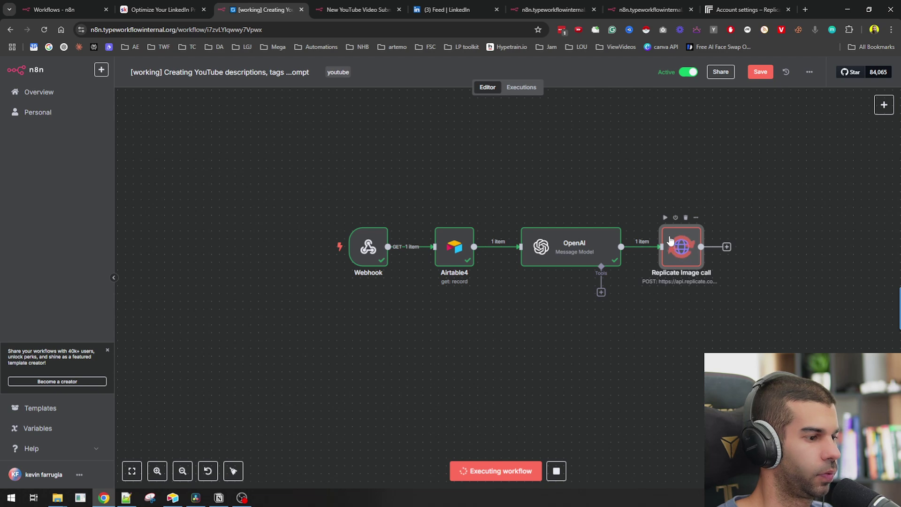
- View the generated dashboard image from the Replicate Image call's output URL in a new tab
scroll(671, 241, "right", 3)
double_click(572, 249)
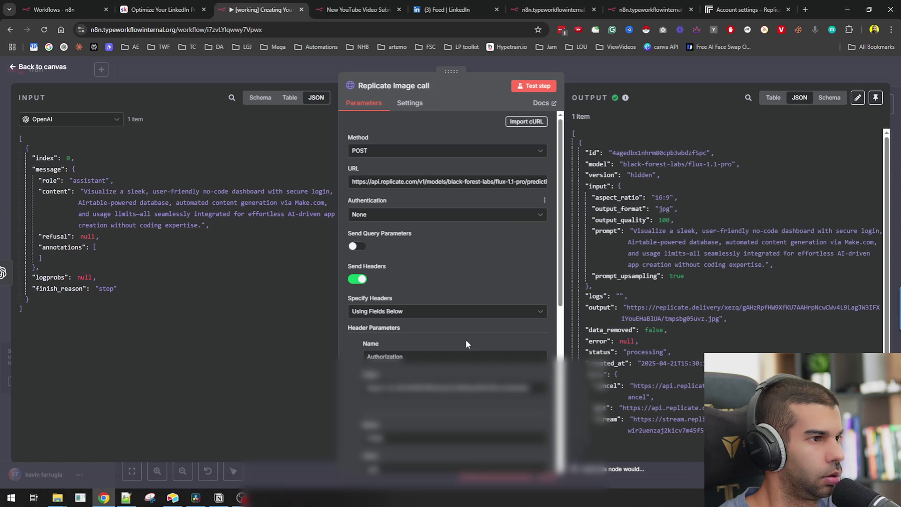
double_click(637, 312)
left_click(719, 315, "shift")
key("ctrl+c")
key("ctrl+t")
key("ctrl+v")
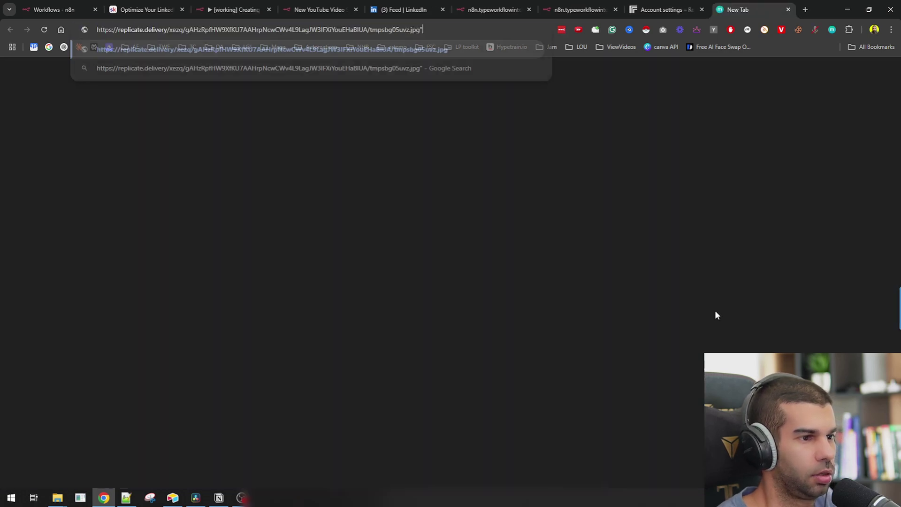
key("BackSpace")
key("Return")
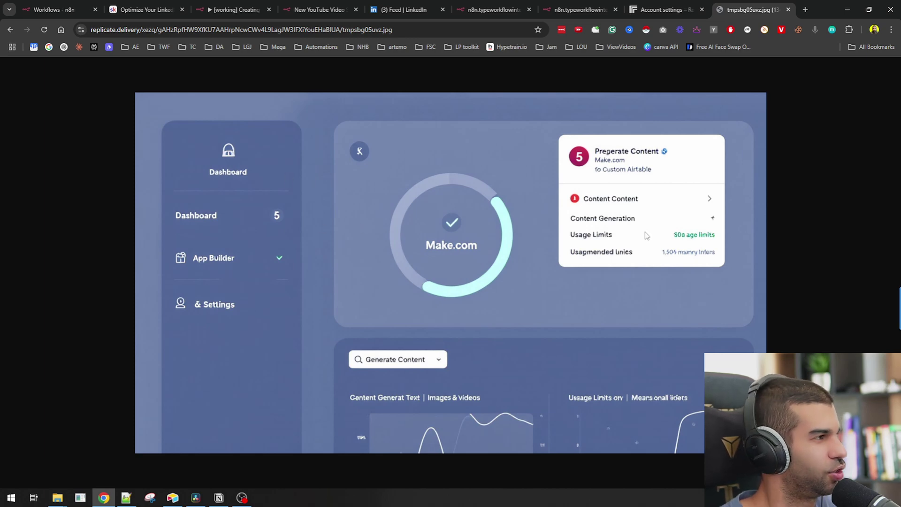
key("ctrl+w")
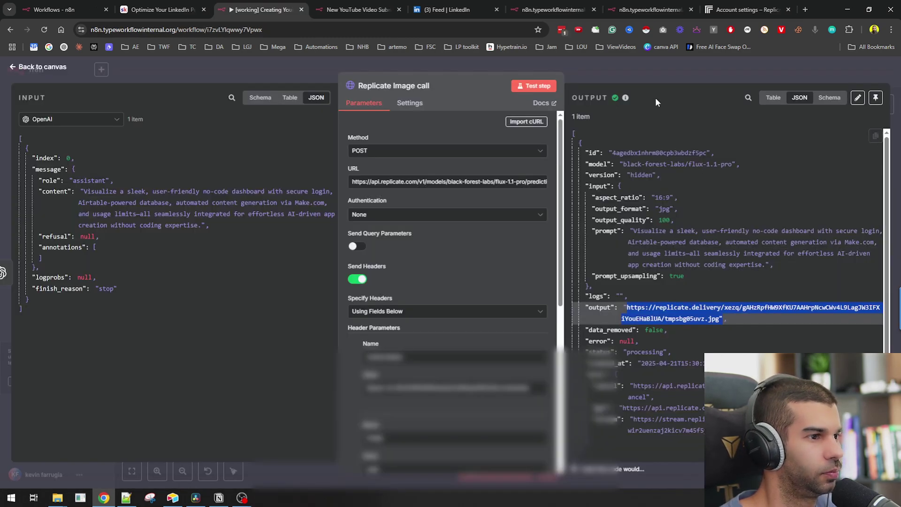
key("Escape")
- Append "Don't want text on the image." to the OpenAI prompt, retest it, and rerun the Replicate Image call
double_click(474, 254)
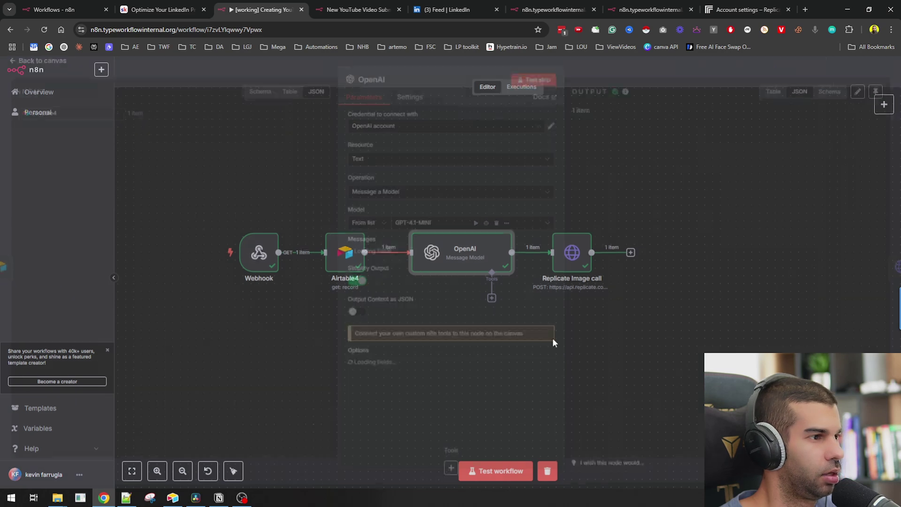
left_click(476, 292)
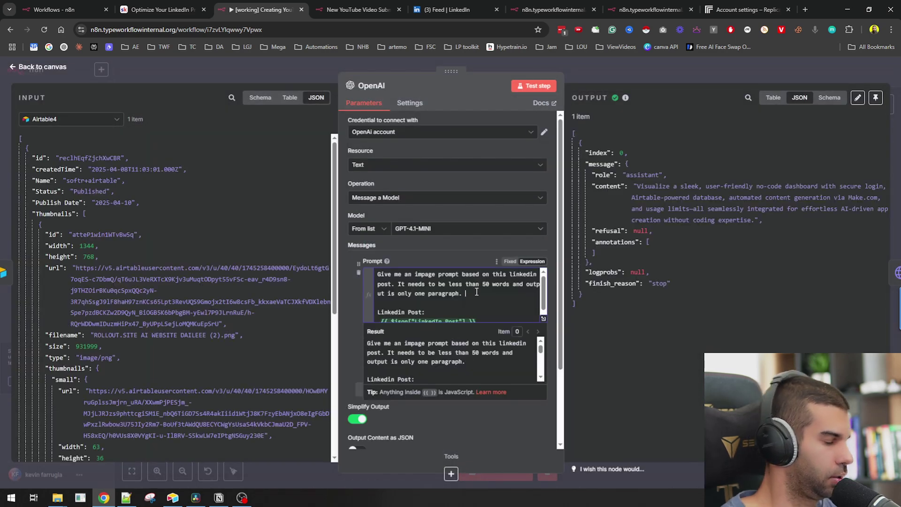
type("Don't want text on th")
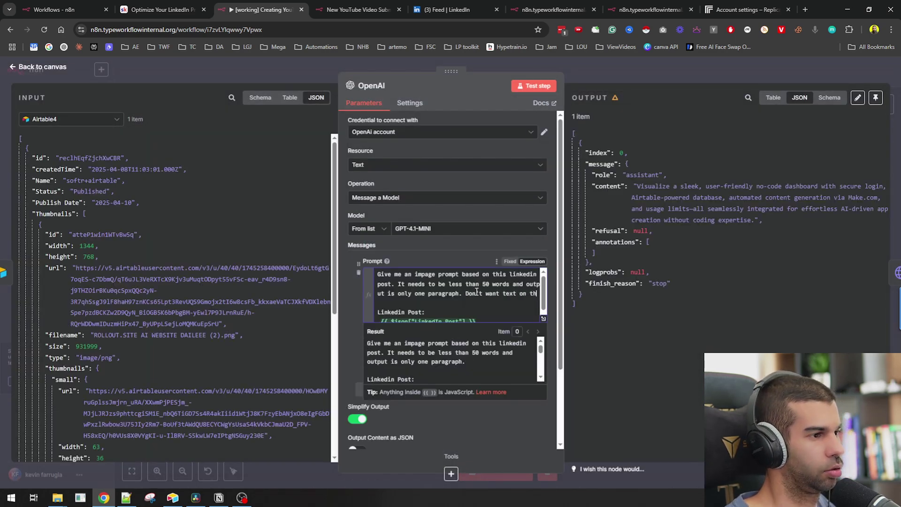
type("e image.")
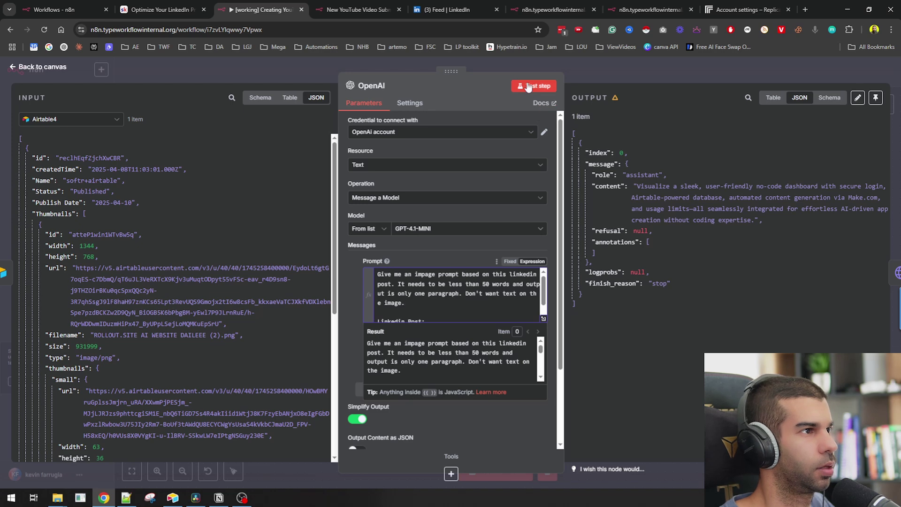
left_click(529, 86)
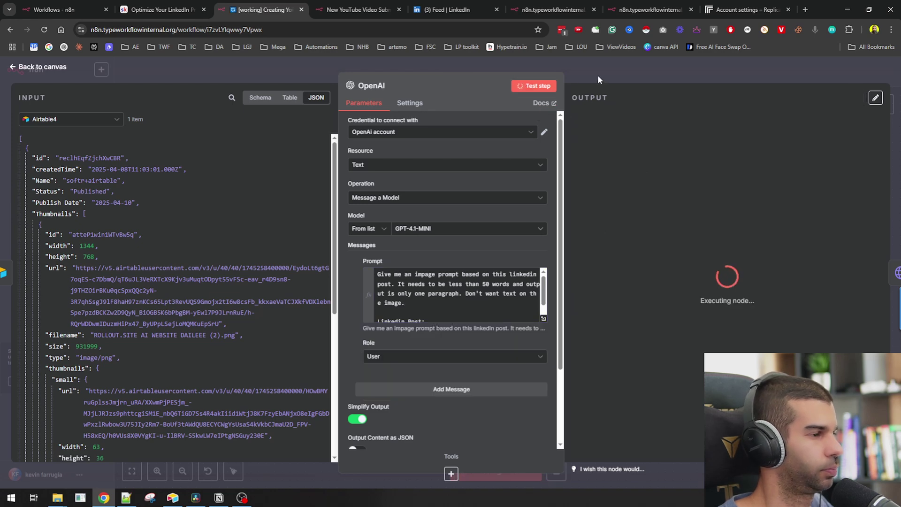
left_click(598, 75)
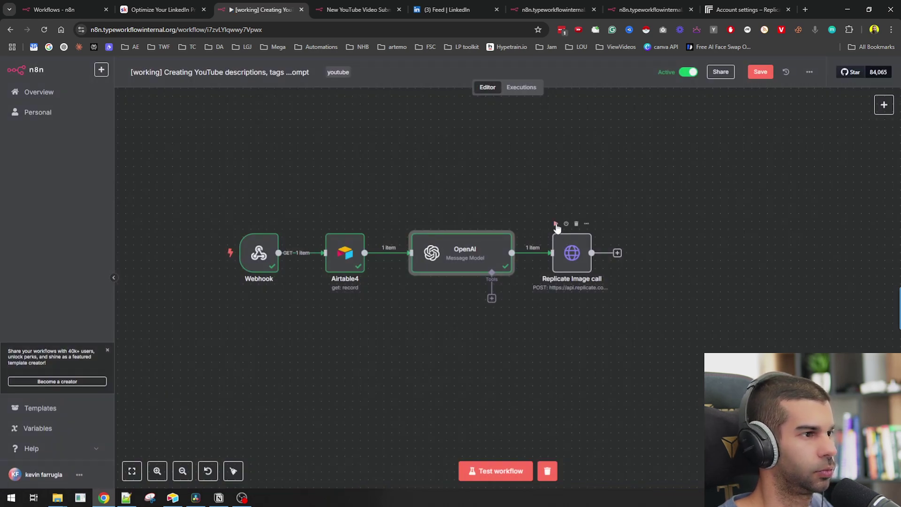
left_click(555, 224)
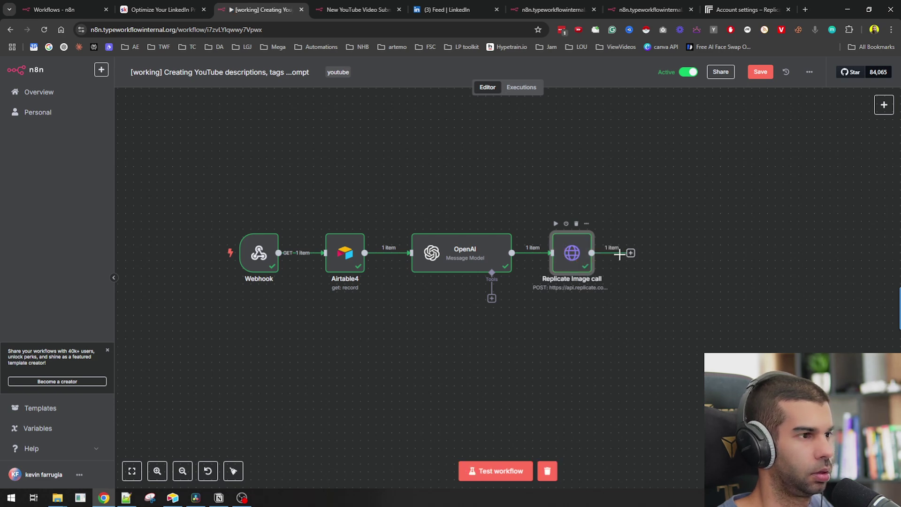
- Add an Edit Fields step after Replicate that keeps only the output image URL
left_click(629, 253)
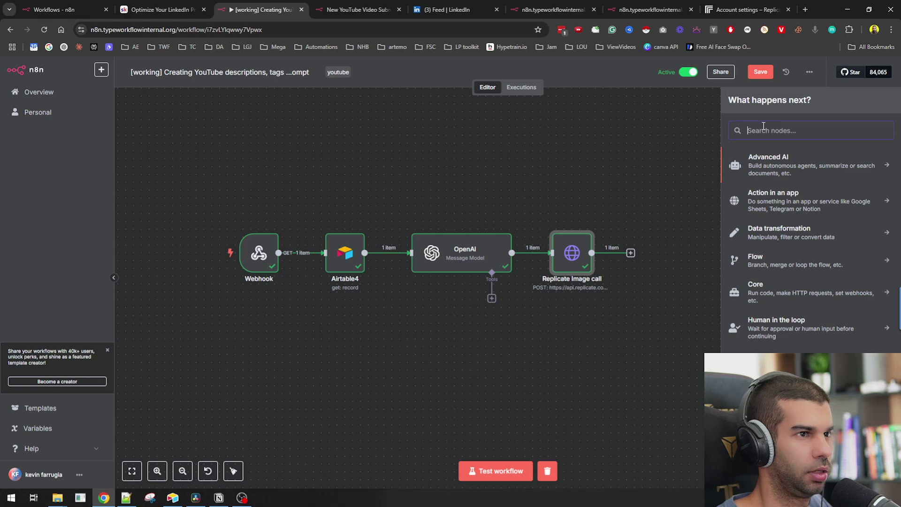
type("edit")
key("Return")
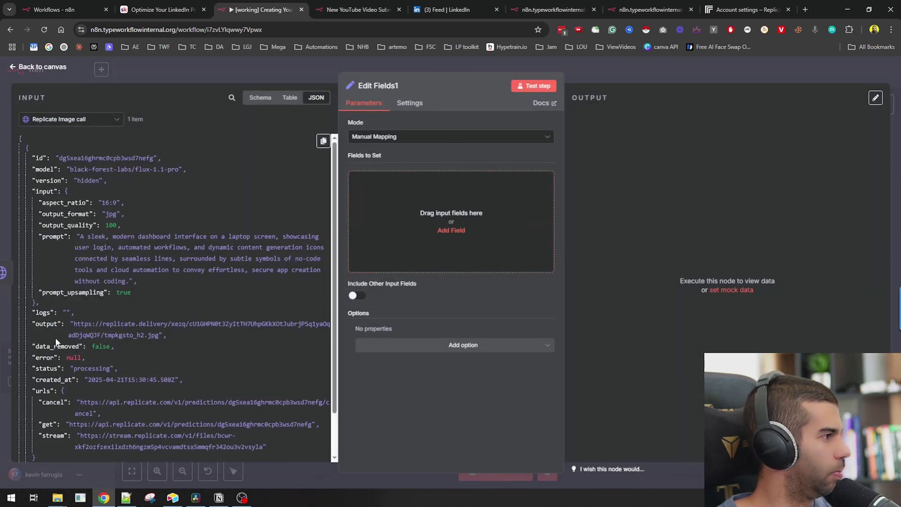
left_click_drag(46, 324, 441, 221)
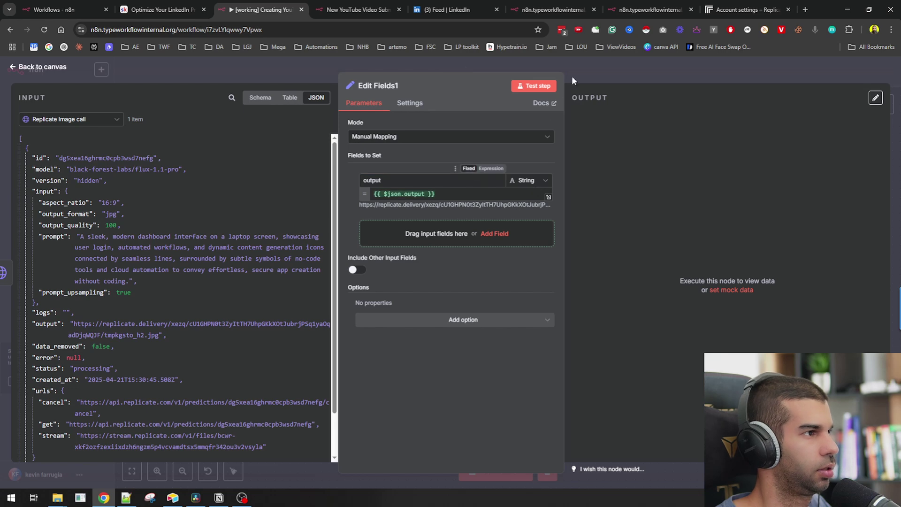
- Open the new output image URL in a browser tab to view it
triple_click(666, 158)
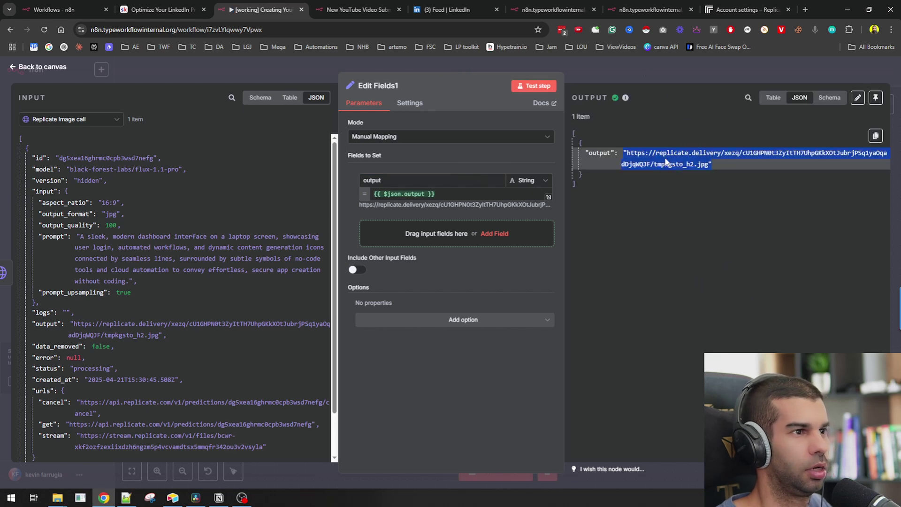
key("ctrl+c")
key("ctrl+t")
key("ctrl+v")
key("Return")
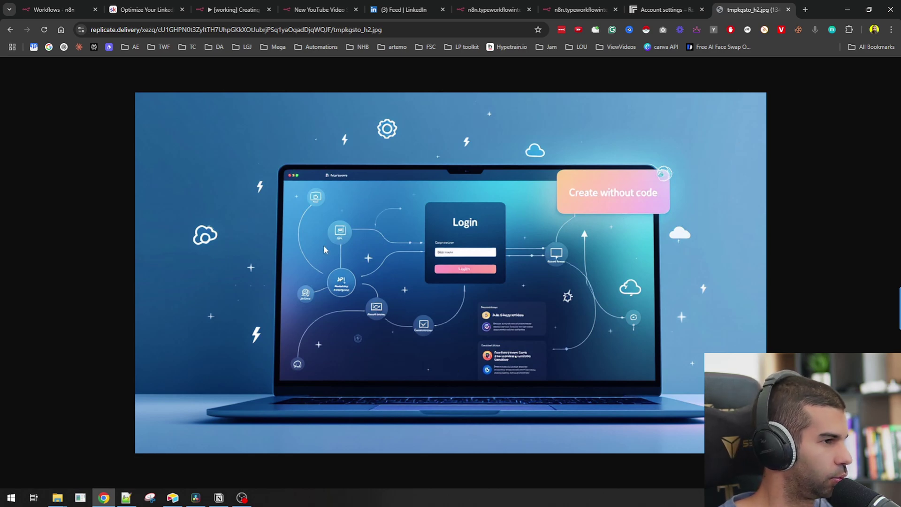
- Copy the generated image prompt from the n8n workflow into a new browser tab
left_click(665, 4)
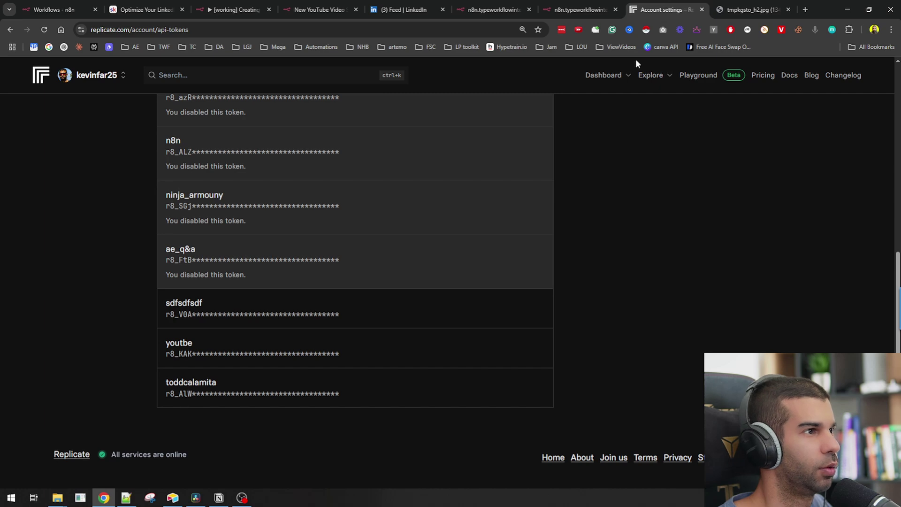
left_click(235, 8)
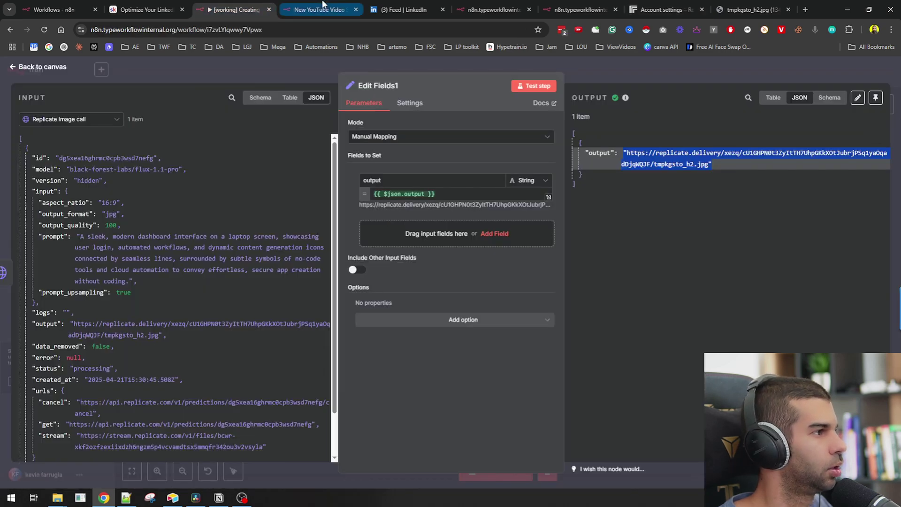
left_click(144, 241)
key("ctrl+t")
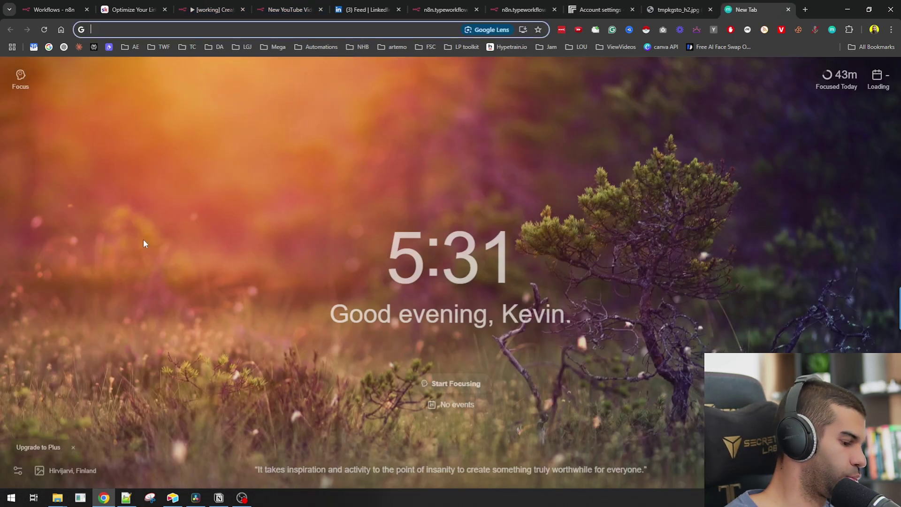
- Submit the copied dashboard prompt in Reve's app, then return to the n8n canvas
type("reve.art")
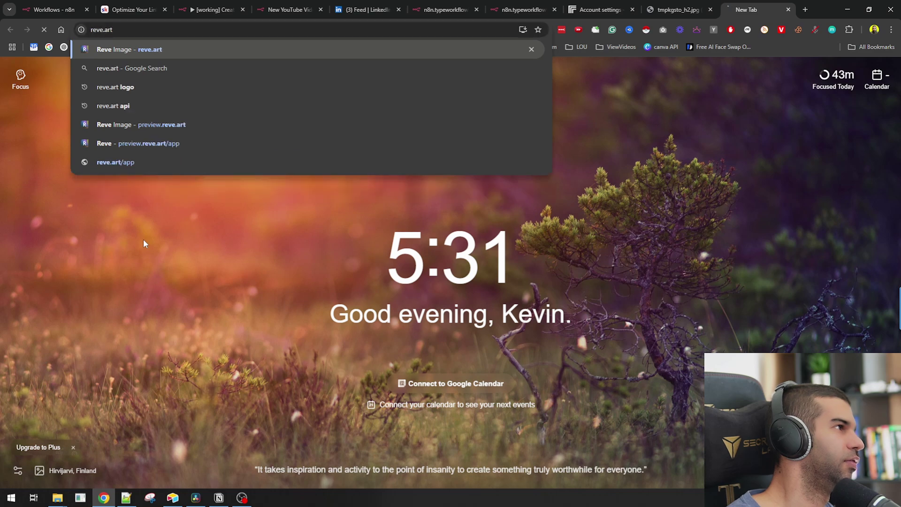
key("Return")
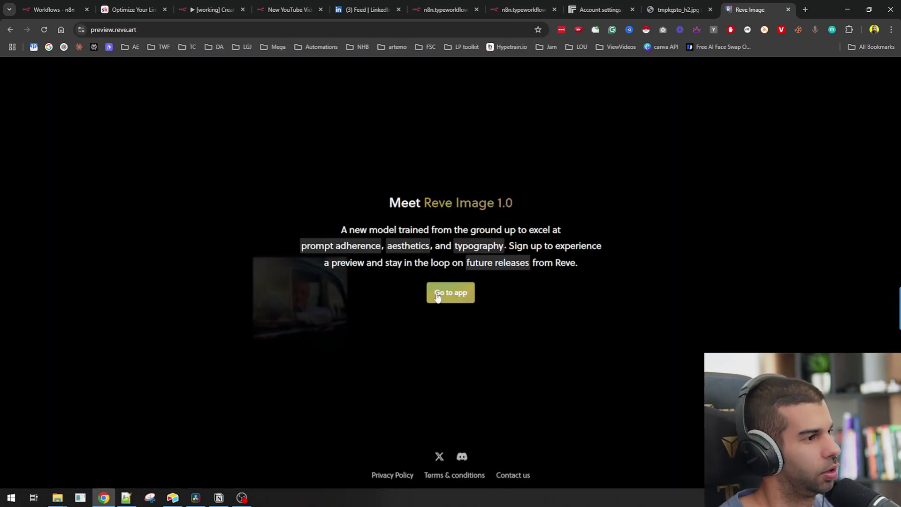
left_click(451, 293)
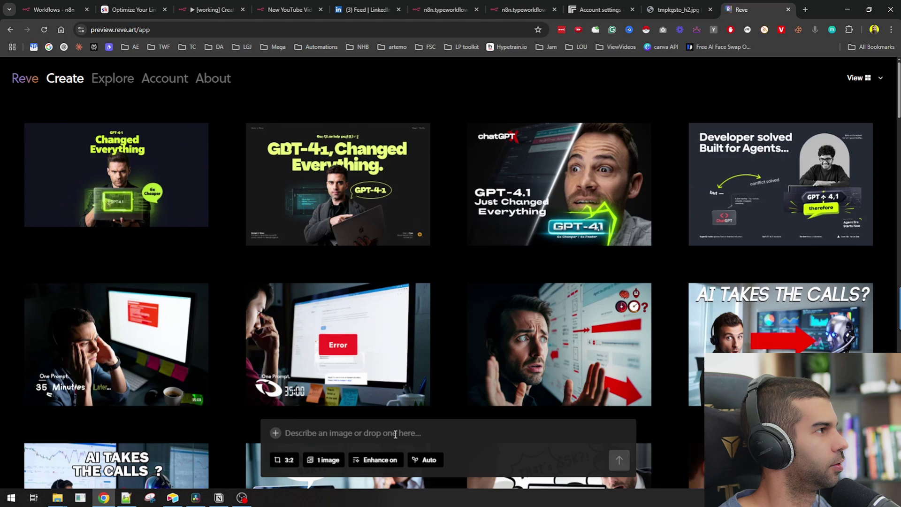
left_click(396, 434)
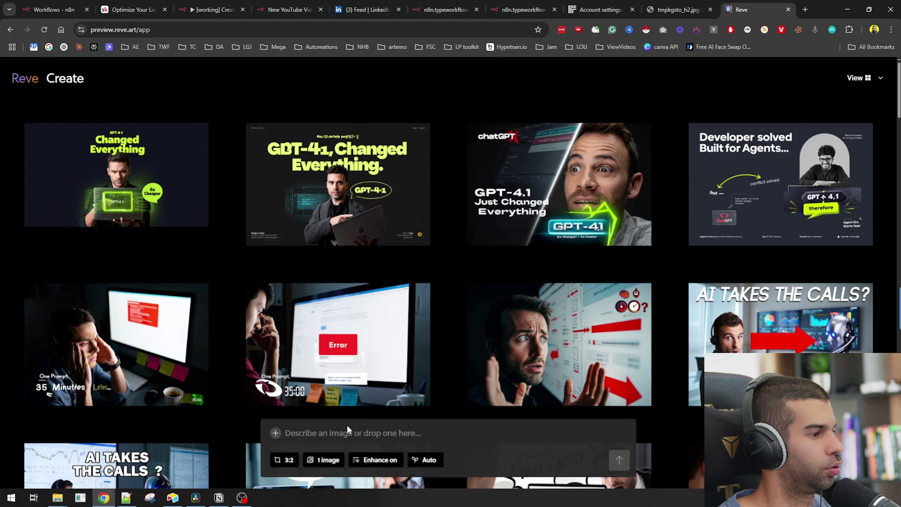
key("ctrl+v")
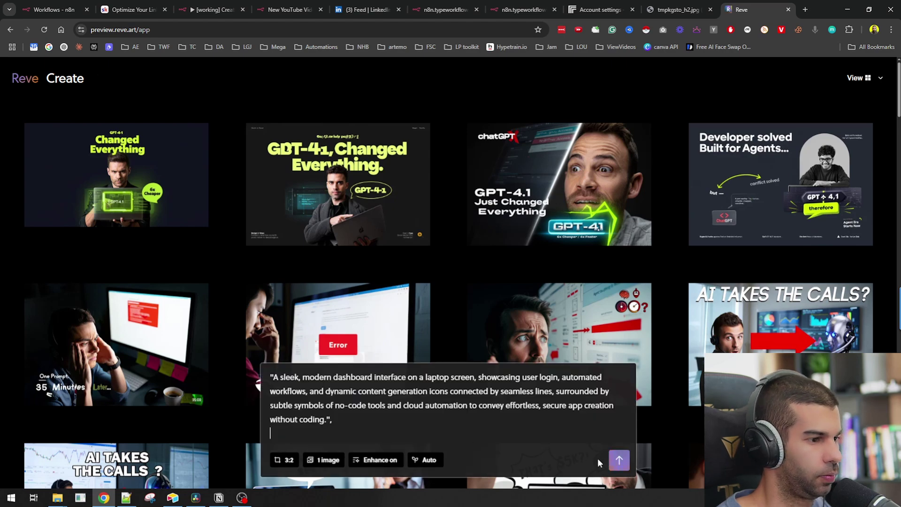
left_click(620, 460)
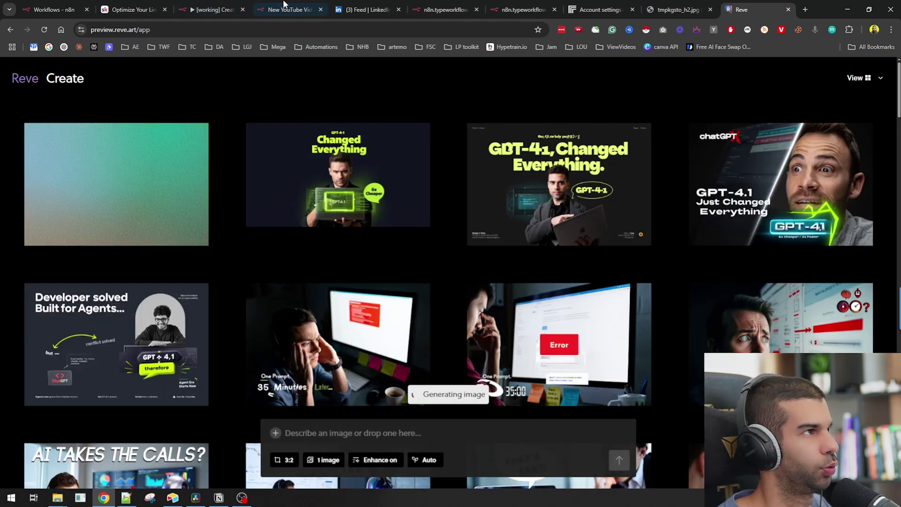
left_click(212, 9)
key("Escape")
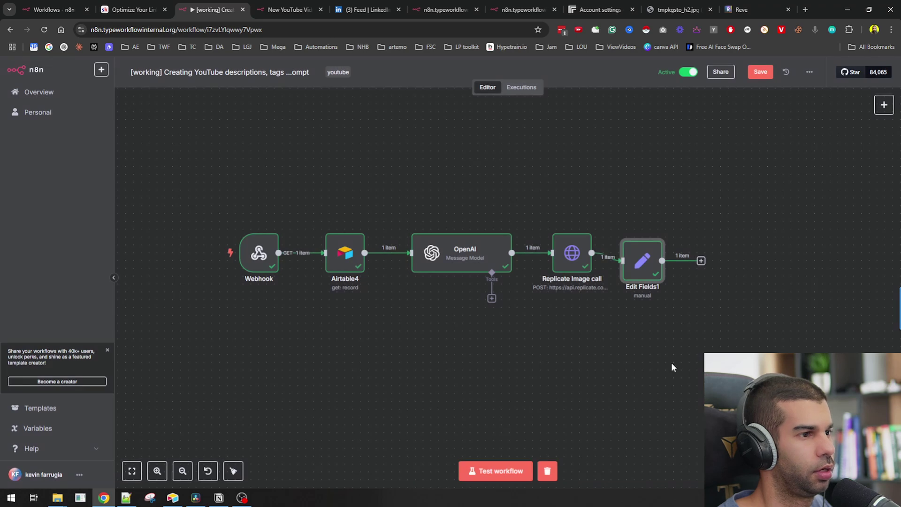
- Align Edit Fields1 and move the new image workflow's node row into place on the canvas
scroll(530, 342, "right", 5)
left_click_drag(508, 295, 522, 288)
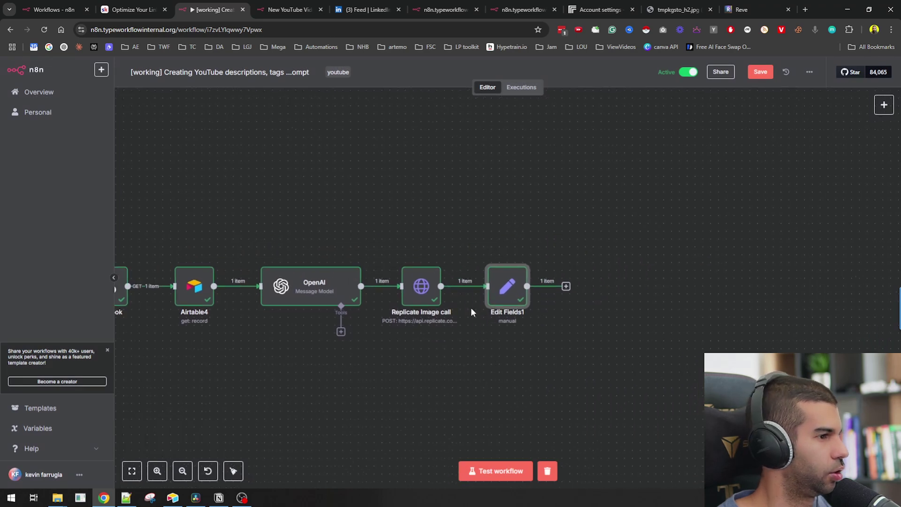
scroll(459, 392, "down", 2)
scroll(519, 221, "right", 3)
scroll(594, 227, "down", 3)
left_click_drag(594, 228, 620, 241)
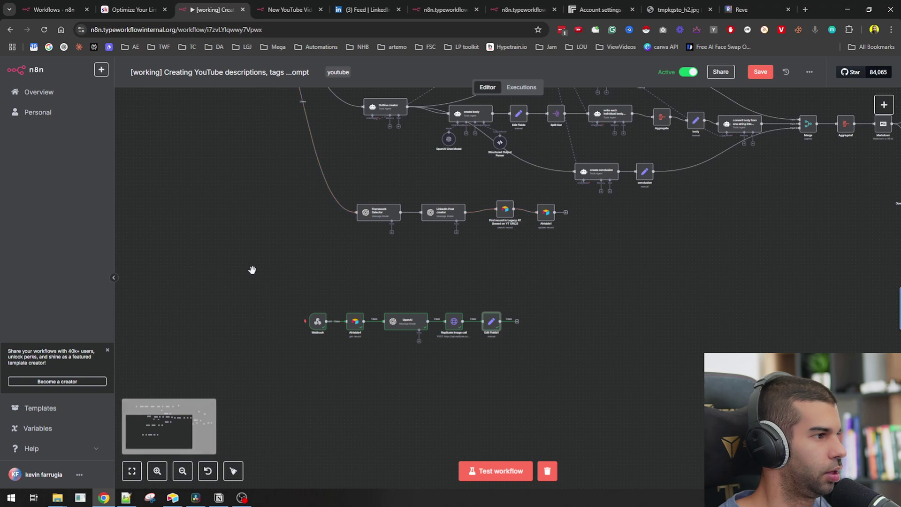
left_click_drag(252, 270, 611, 331)
mouse_move(406, 321)
left_mouse_down()
mouse_move(556, 292)
mouse_move(580, 271)
left_mouse_up()
scroll(521, 214, "up", 5)
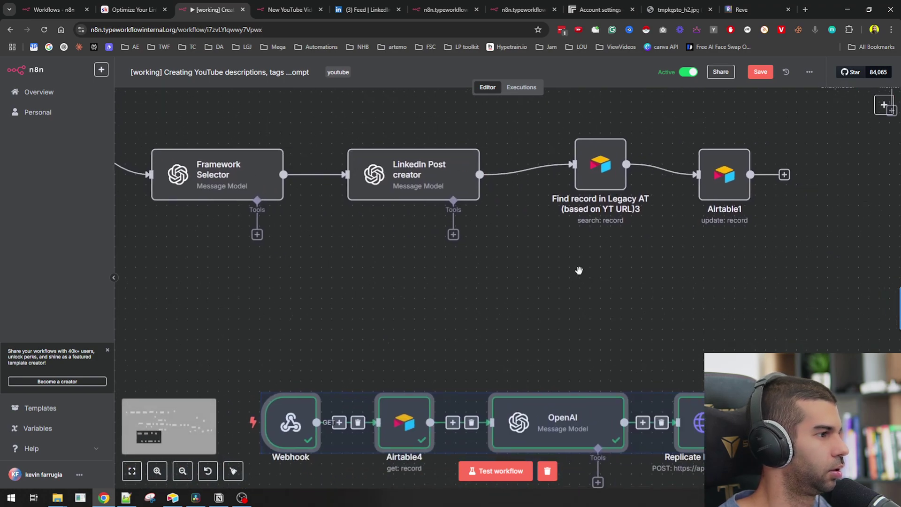
scroll(579, 271, "down", 3)
scroll(537, 262, "up", 2)
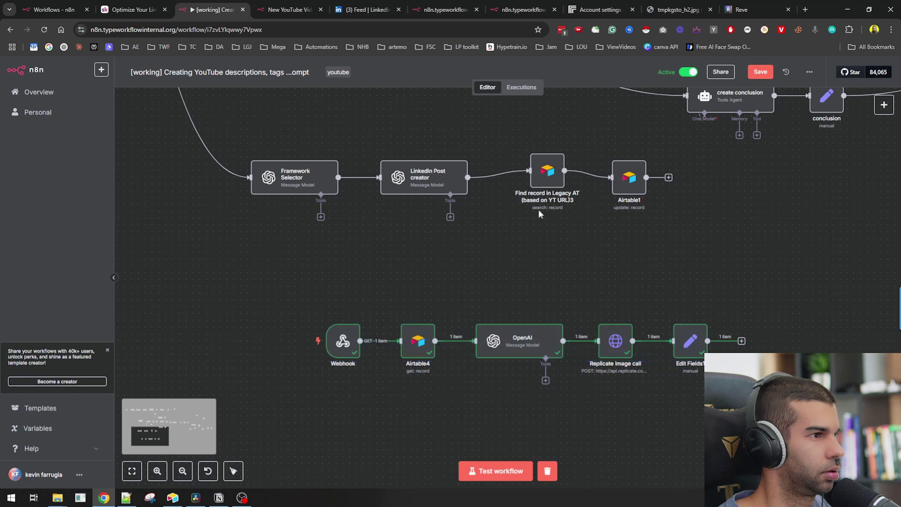
- Duplicate the Find record and Airtable1 nodes and connect the copies after Edit Fields1
left_click_drag(539, 214, 691, 227)
key("ctrl+c")
key("ctrl+v")
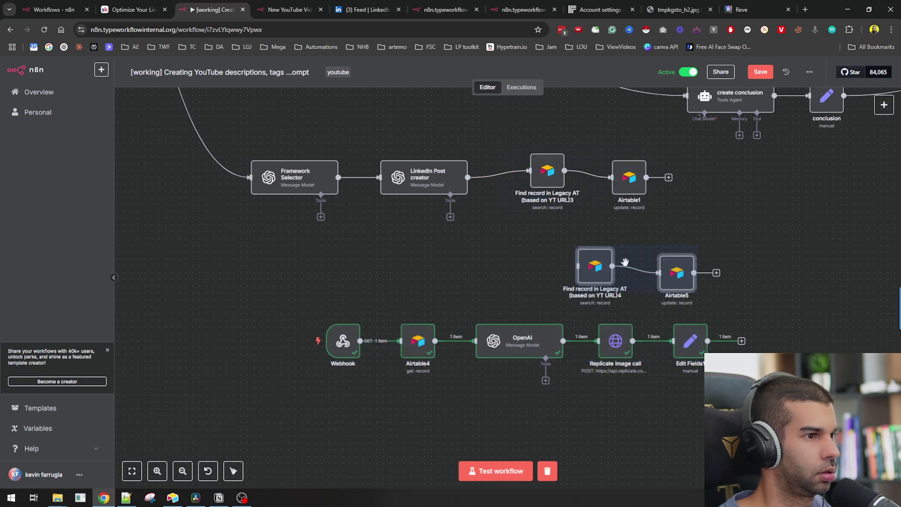
left_click_drag(625, 262, 815, 350)
left_click_drag(707, 341, 768, 353)
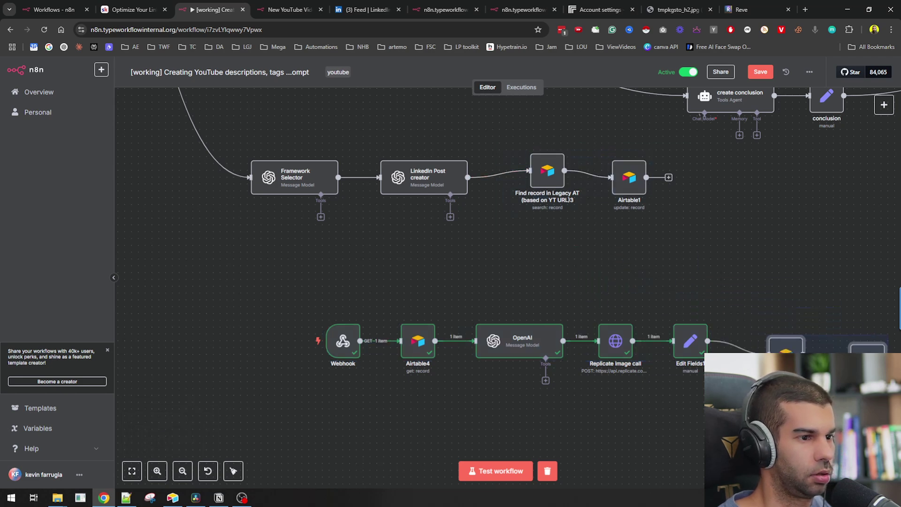
scroll(379, 316, "down", 3)
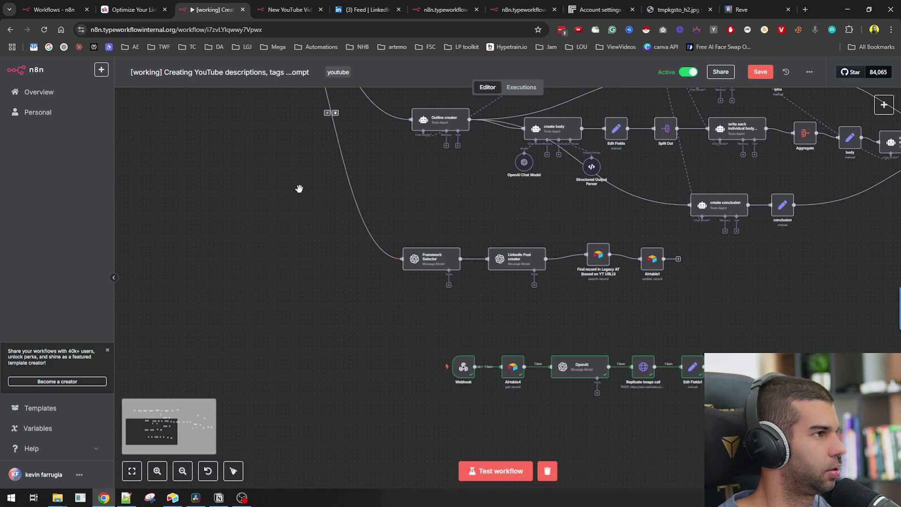
scroll(514, 314, "down", 2)
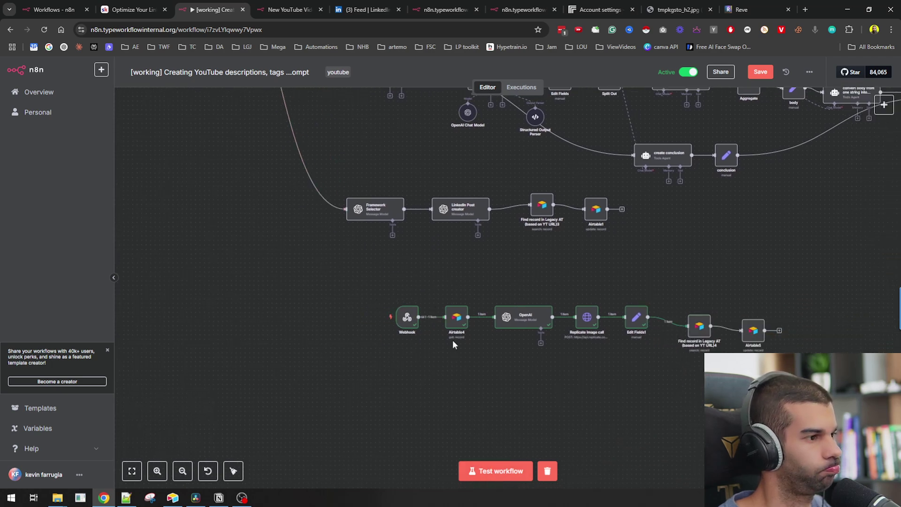
scroll(578, 323, "up", 3)
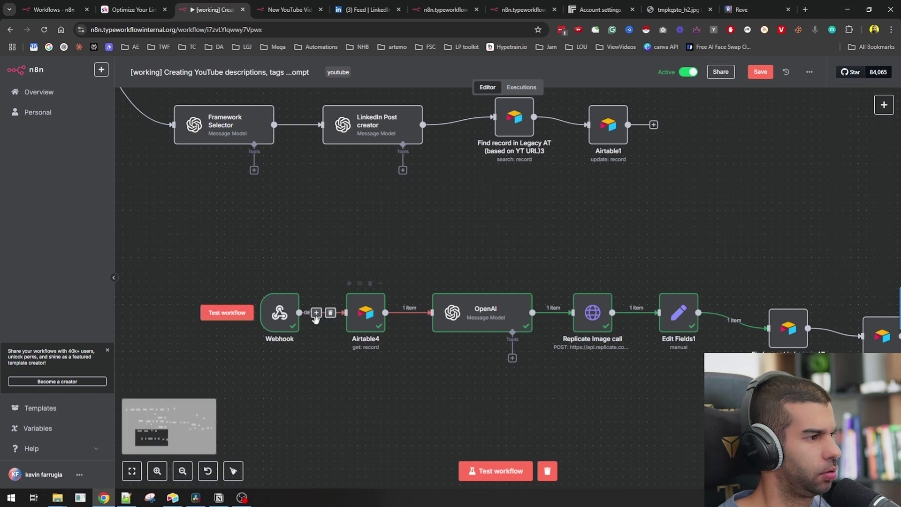
- Delete the duplicate Find record node and connect Airtable5 directly after Edit Fields1
left_click(793, 300)
left_click_drag(876, 342, 763, 274)
double_click(751, 267)
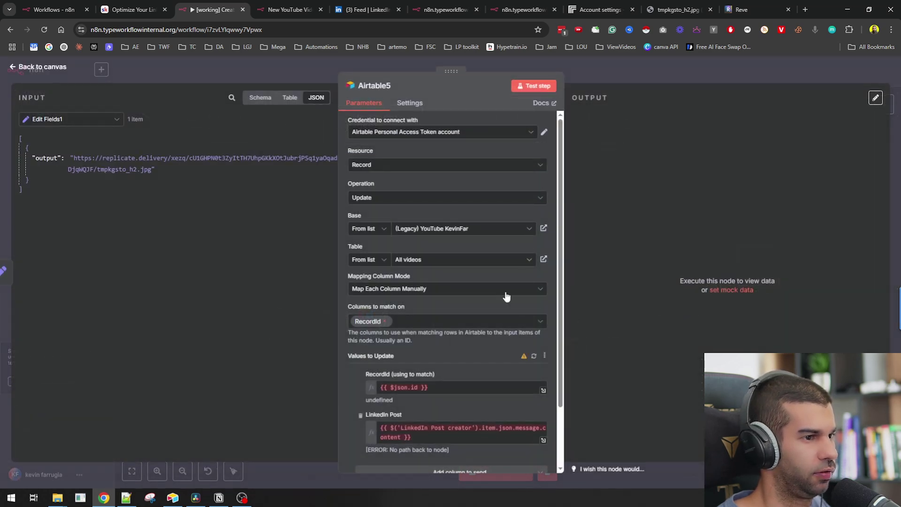
scroll(404, 353, "down", 2)
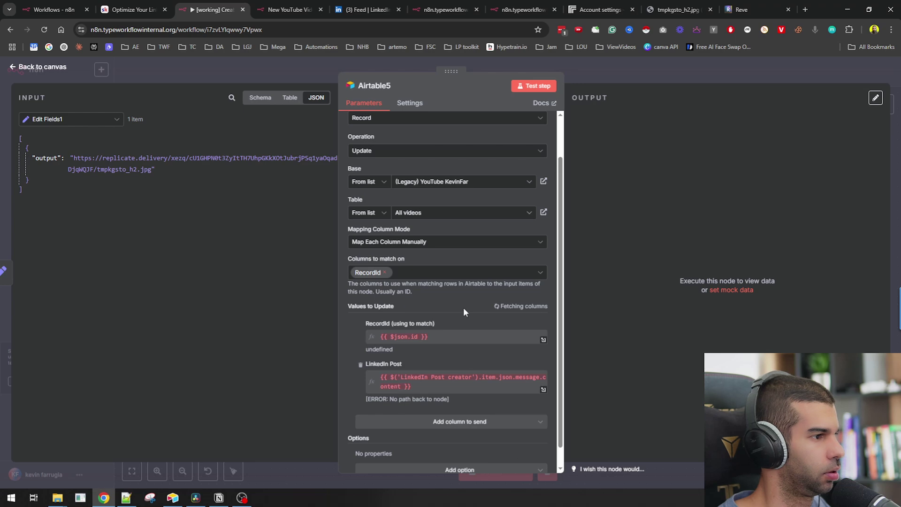
- Map Airtable4's record id into RecordId and remove the LinkedIn Post column
left_click(72, 122)
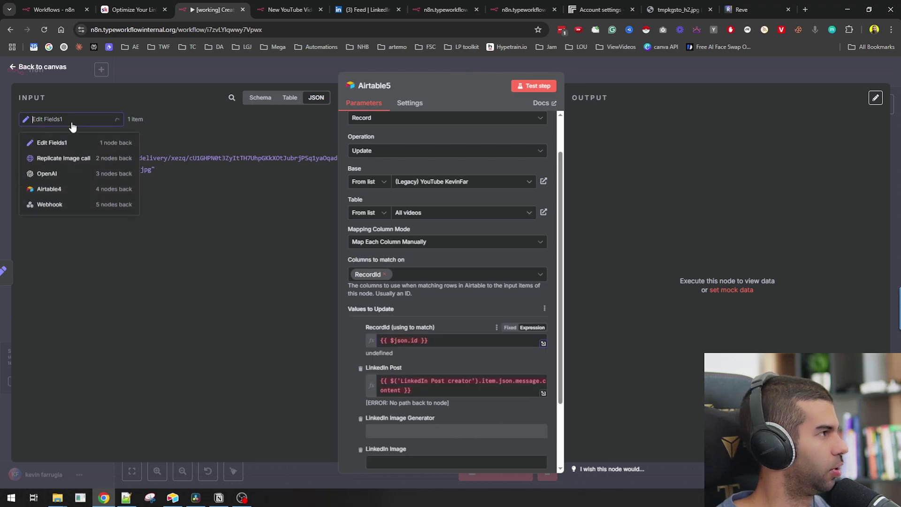
left_click(55, 190)
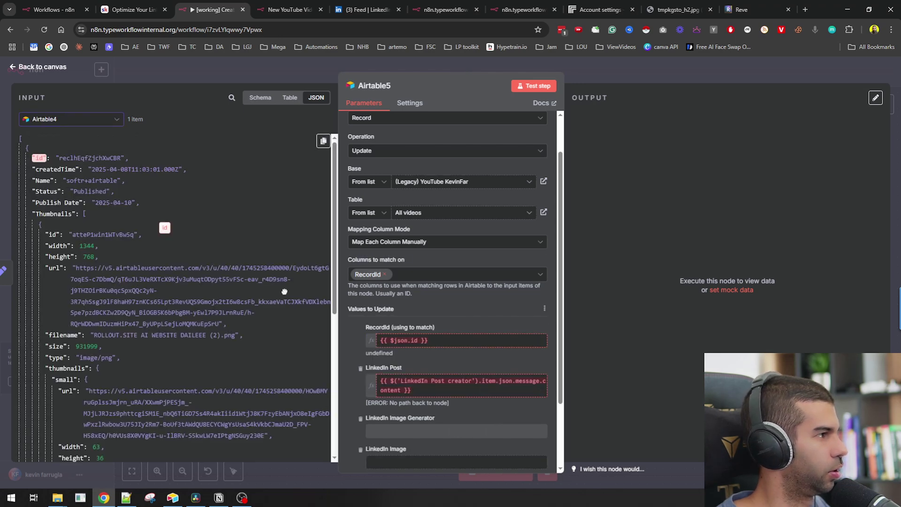
left_click_drag(285, 292, 480, 347)
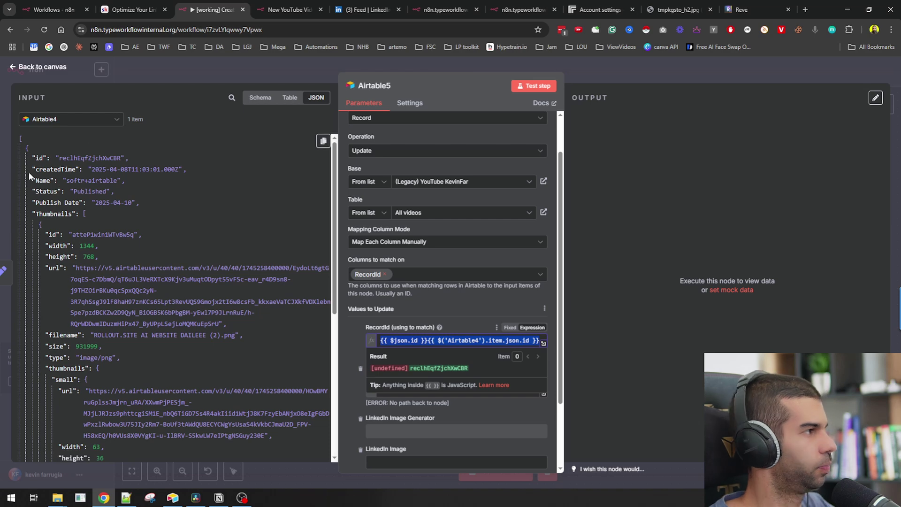
key("BackSpace")
left_click_drag(38, 158, 462, 342)
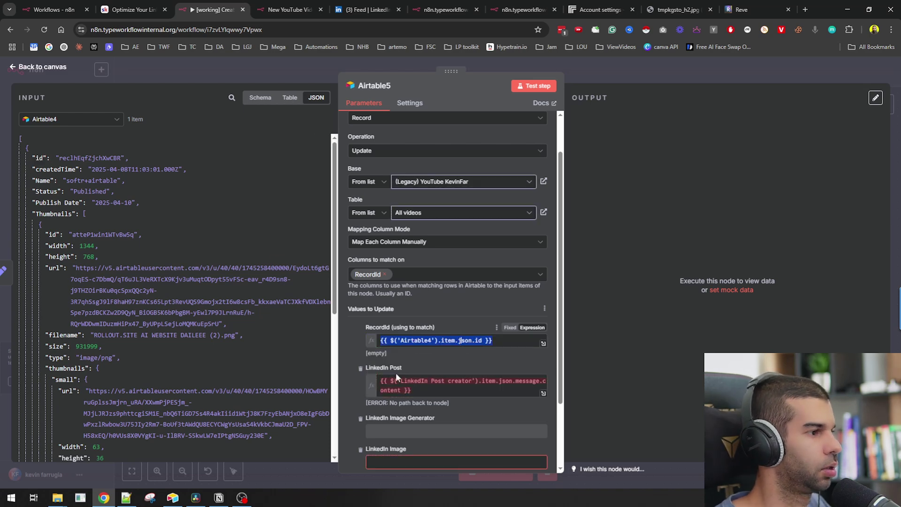
left_click(361, 368)
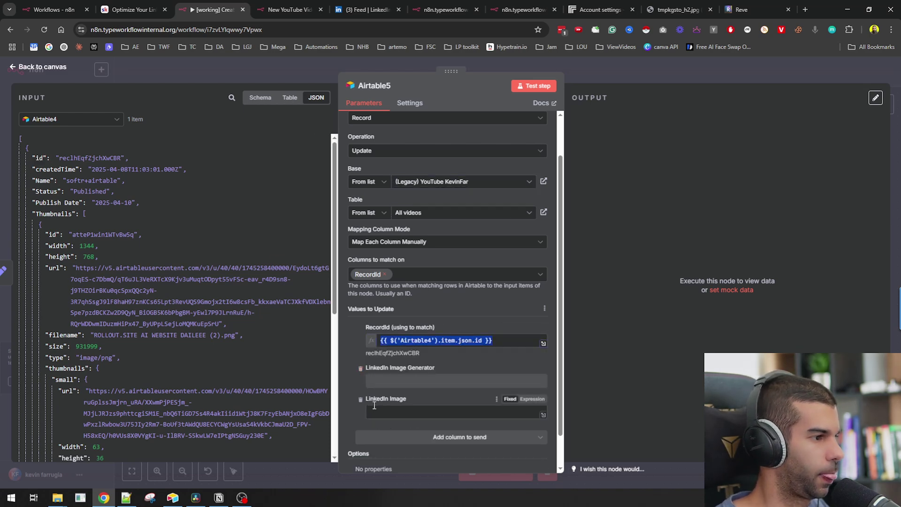
- Set LinkedIn Image to a [{"url": ...}] expression holding Edit Fields1's generated image URL
left_click(532, 399)
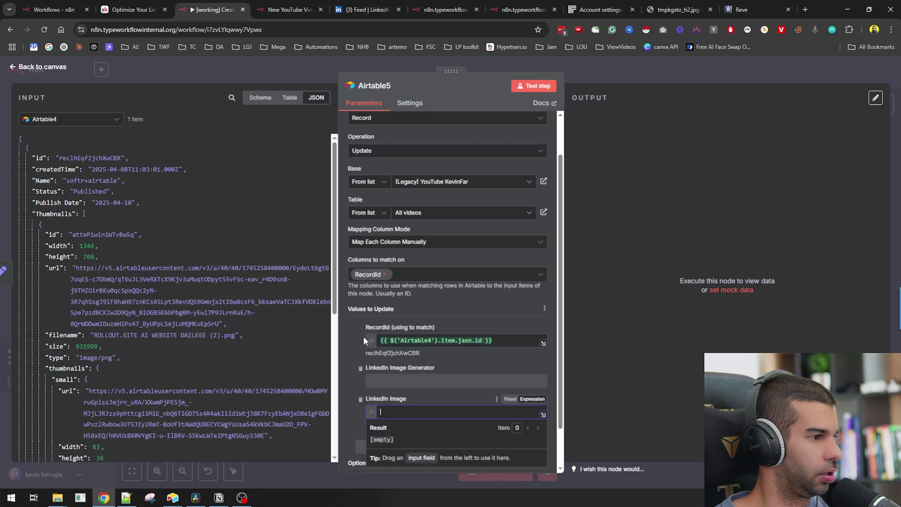
scroll(370, 317, "down", 1)
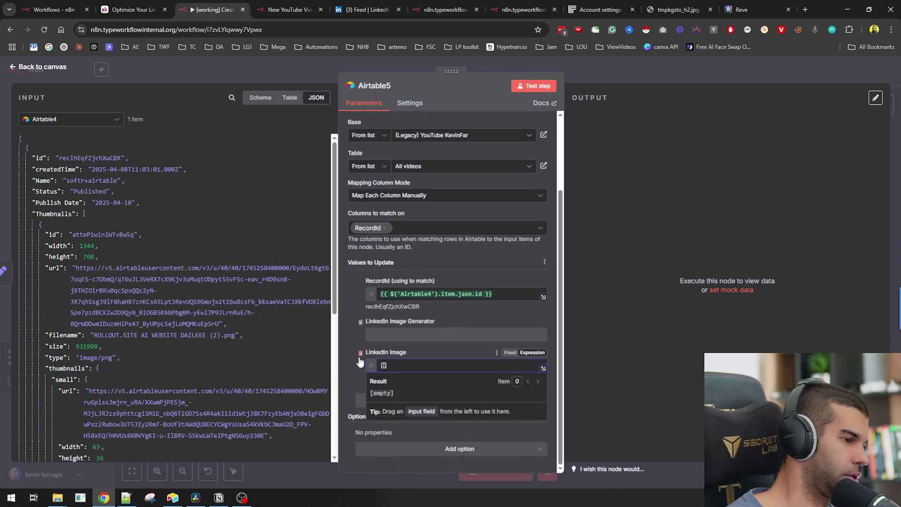
type("[")
key("Return")
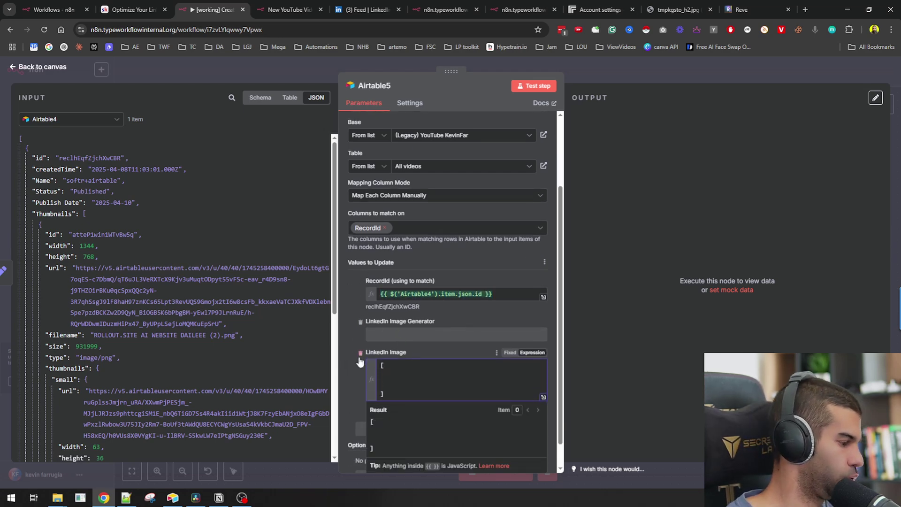
type("{\"url\"")
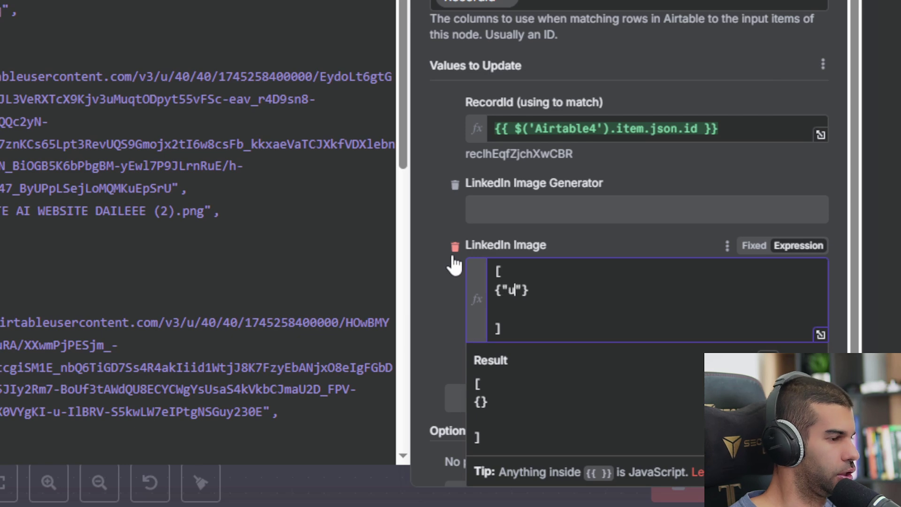
type(":\"")
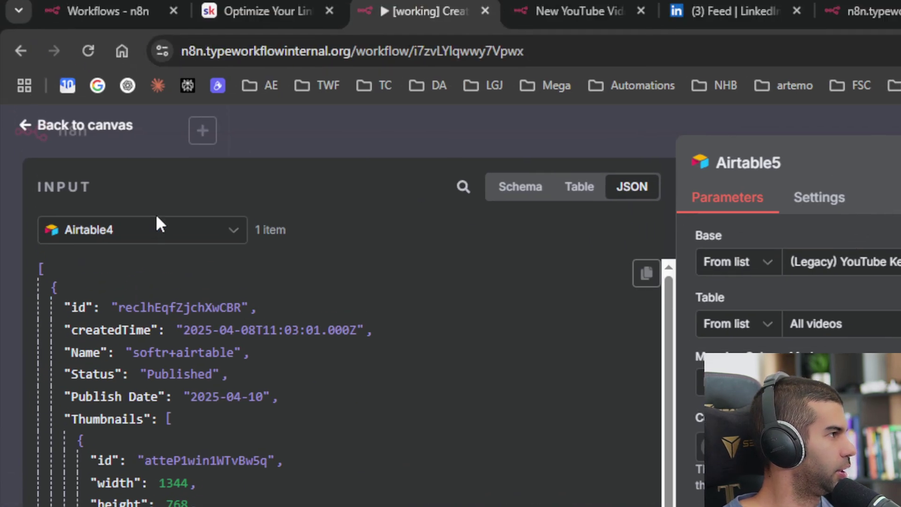
left_click(150, 235)
left_click(130, 298)
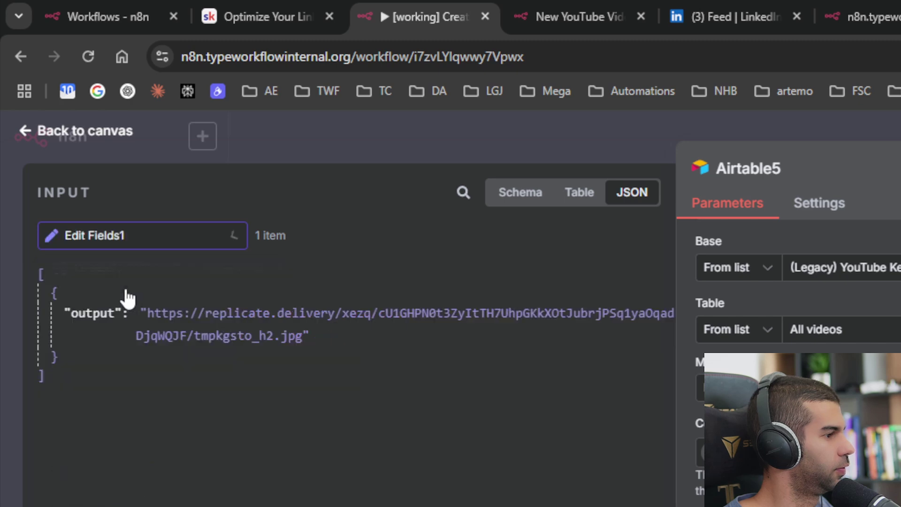
left_click_drag(95, 308, 834, 502)
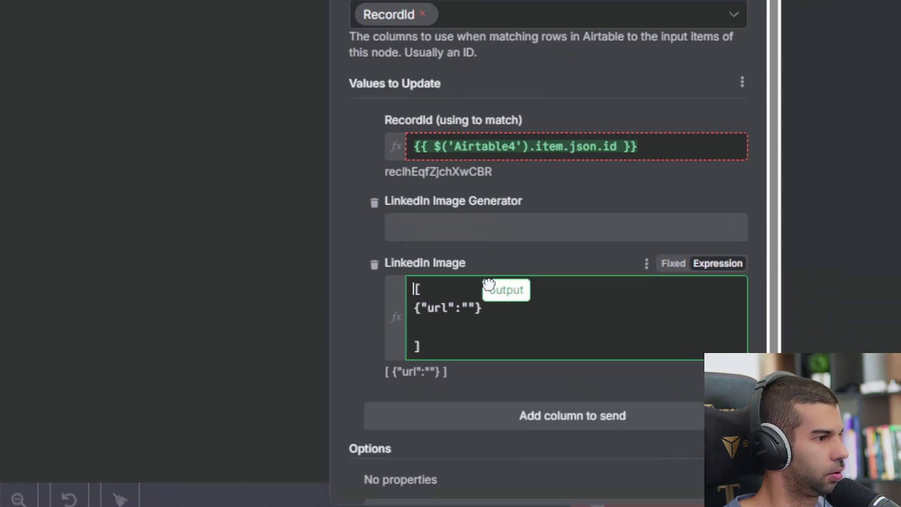
left_click_drag(488, 284, 472, 309)
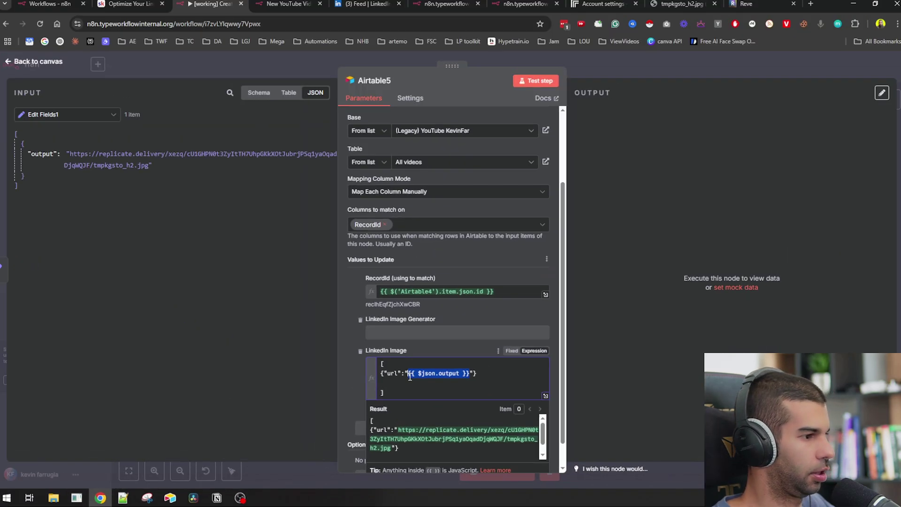
- Run the Airtable5 step and confirm tmpkgsto_h2.jpg is attached to the Airtable record
left_click(534, 86)
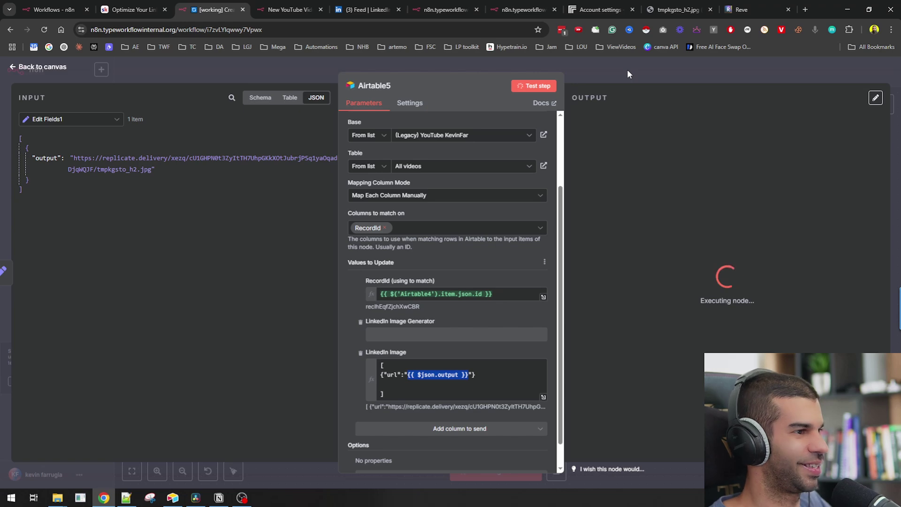
key("alt+Tab")
key("Tab")
scroll(319, 259, "down", 2)
scroll(319, 259, "down", 1)
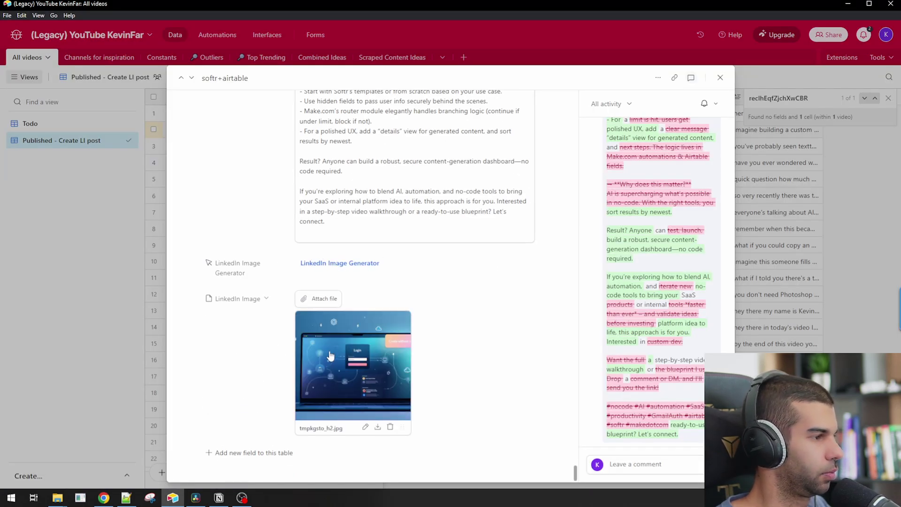
key("alt+Tab")
key("ctrl+Tab")
key("ctrl+Tab")
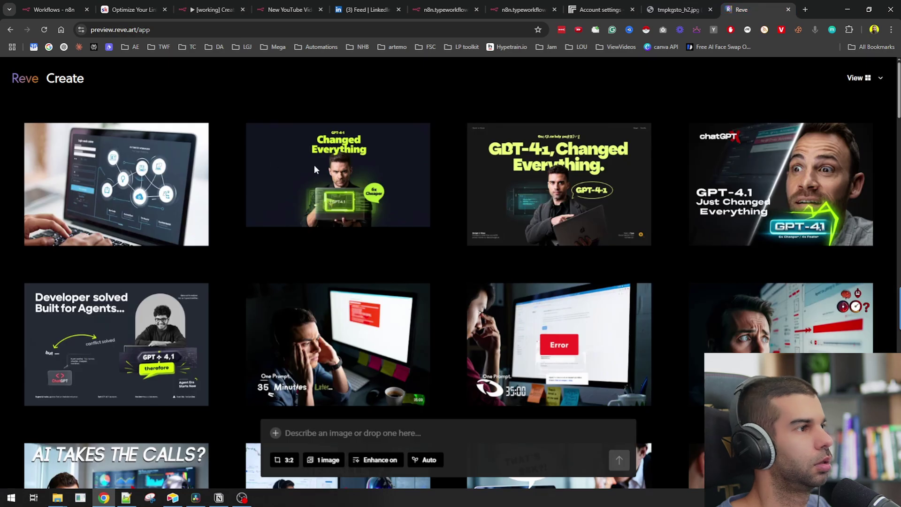
- View the Reve laptop dashboard image's full prompt, then go back to the Airtable record
left_click(150, 173)
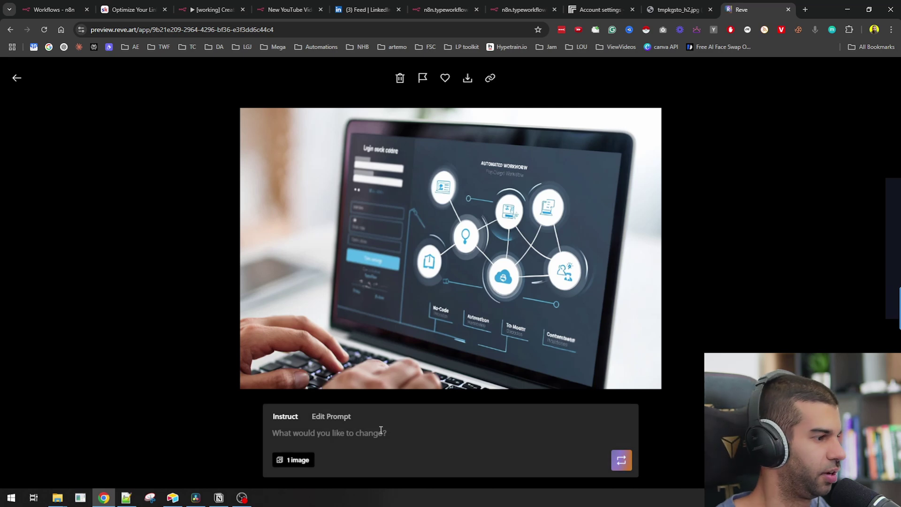
left_click(321, 418)
left_click_drag(311, 336, 514, 437)
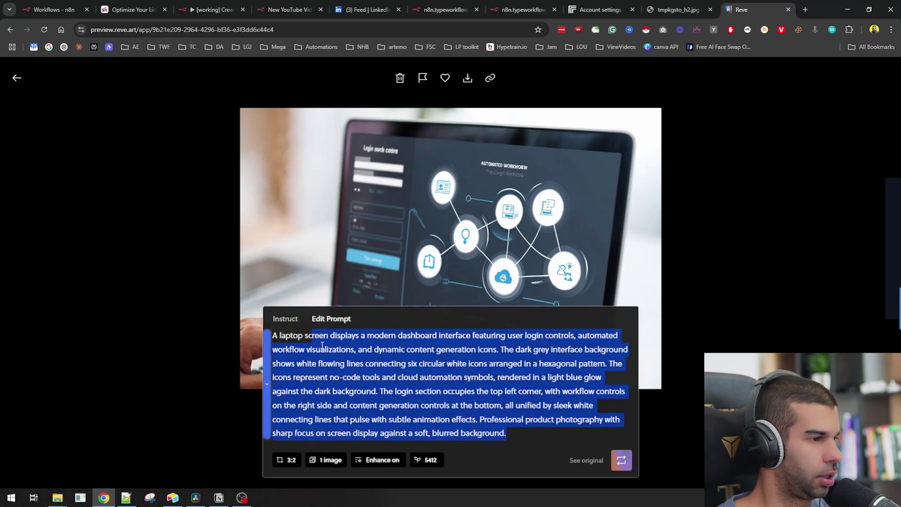
left_click(171, 274)
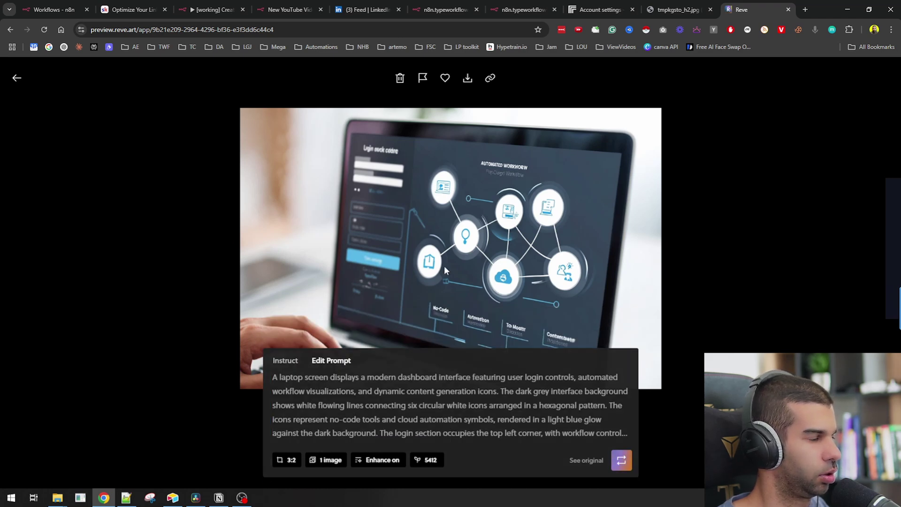
key("alt+Tab")
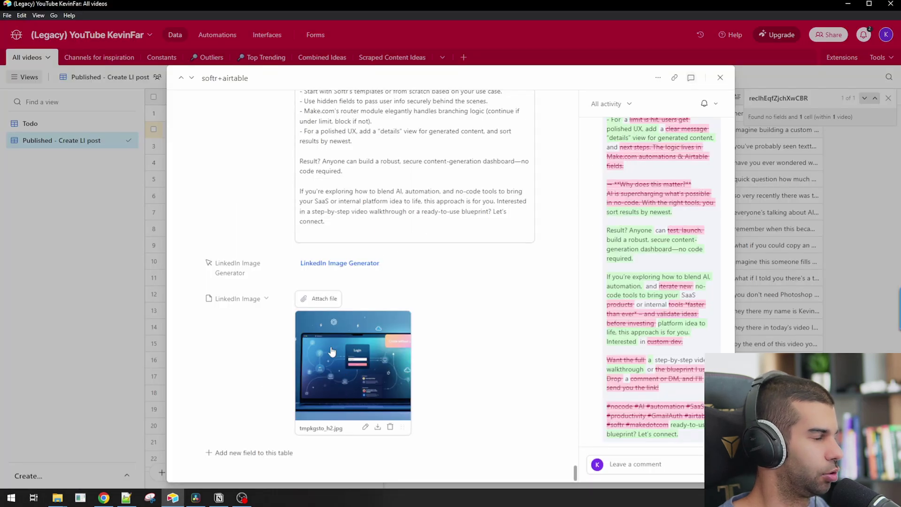
- Close the softr+airtable record and deselect the cell in the Published - Create LI post grid
left_click(104, 293)
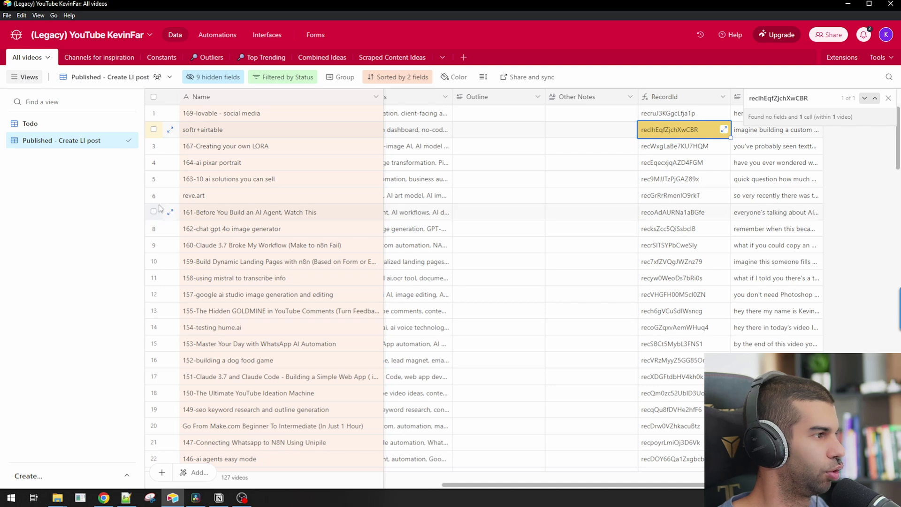
left_click(58, 242)
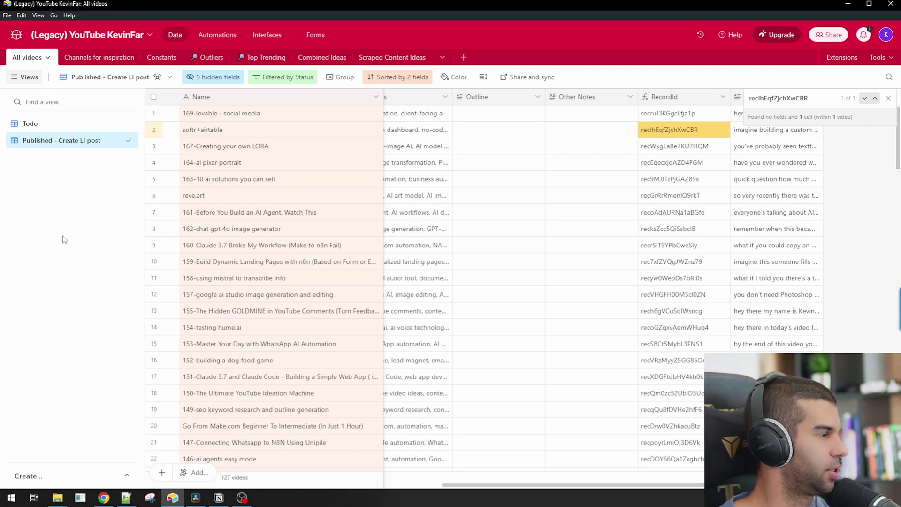